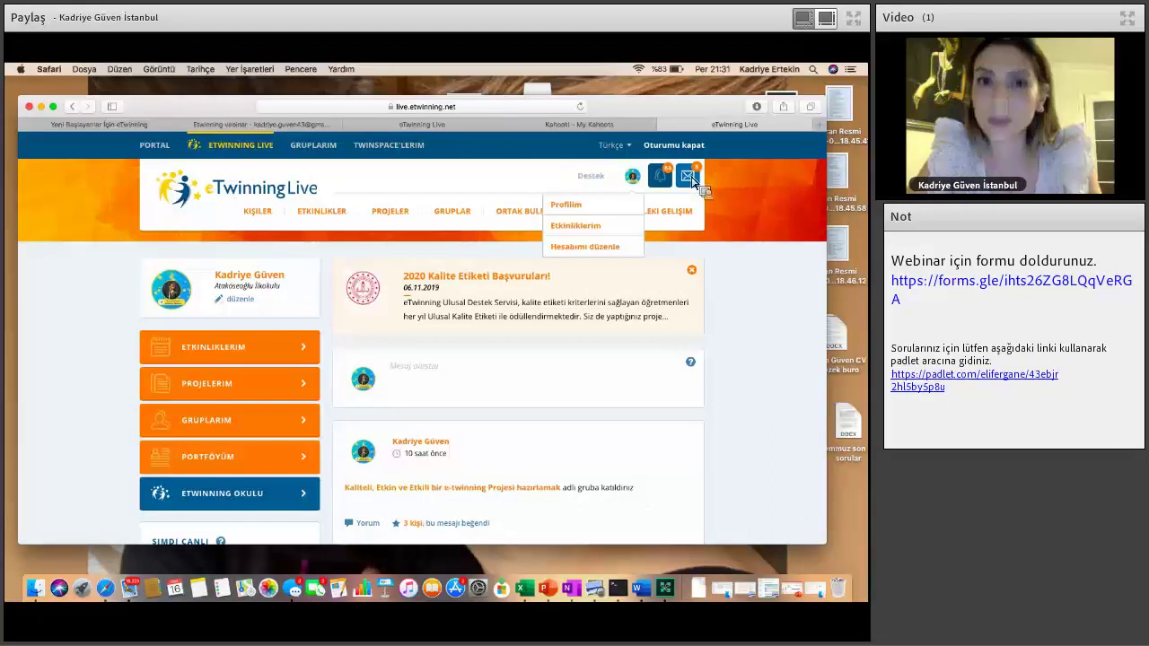
- View the message inbox and return to the eTwinning Live home page
click(688, 177)
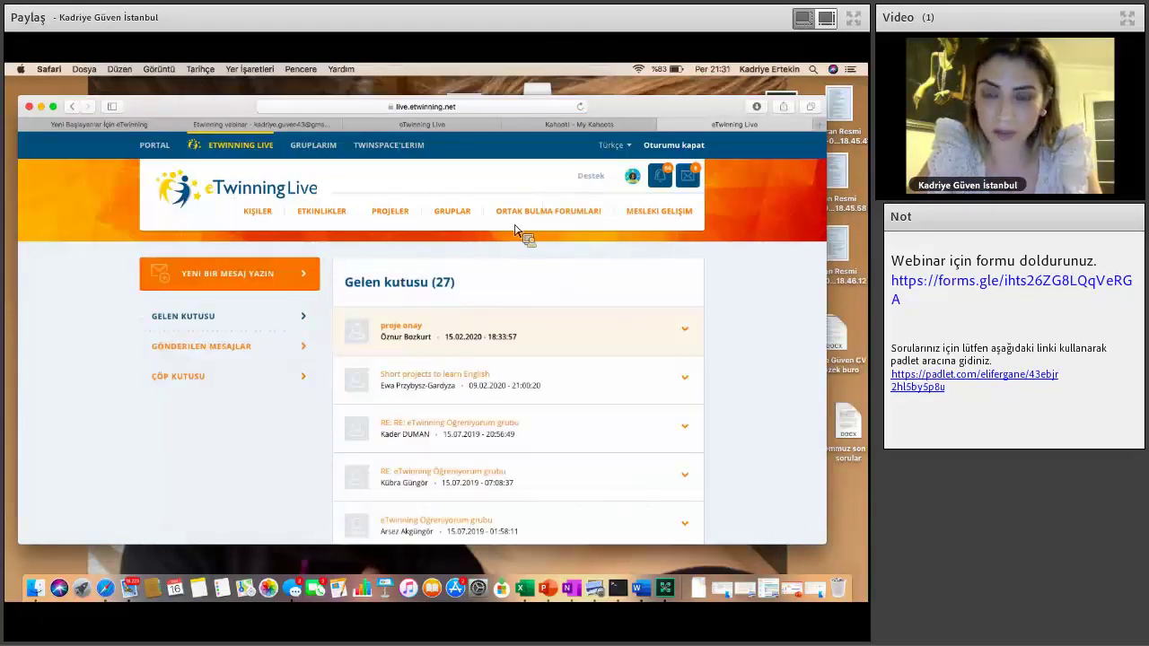
click(284, 193)
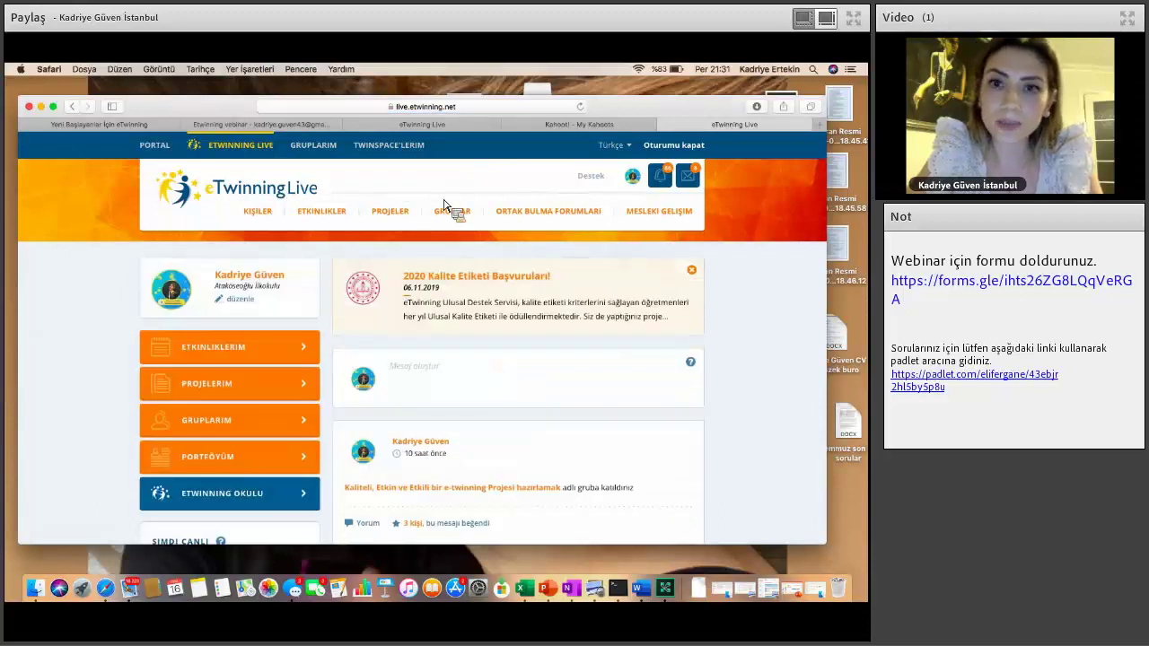
- Open the Kişiler page and activate the keyword field for finding eTwinning people and schools
click(261, 215)
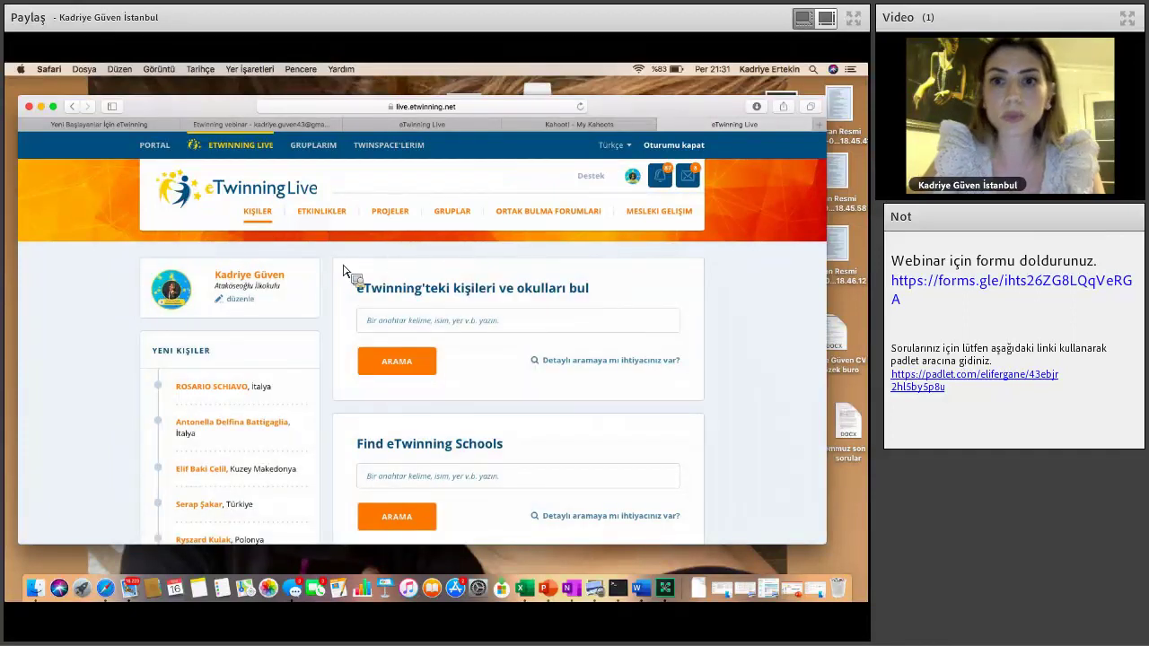
scroll(406, 260, down, 2)
click(408, 260)
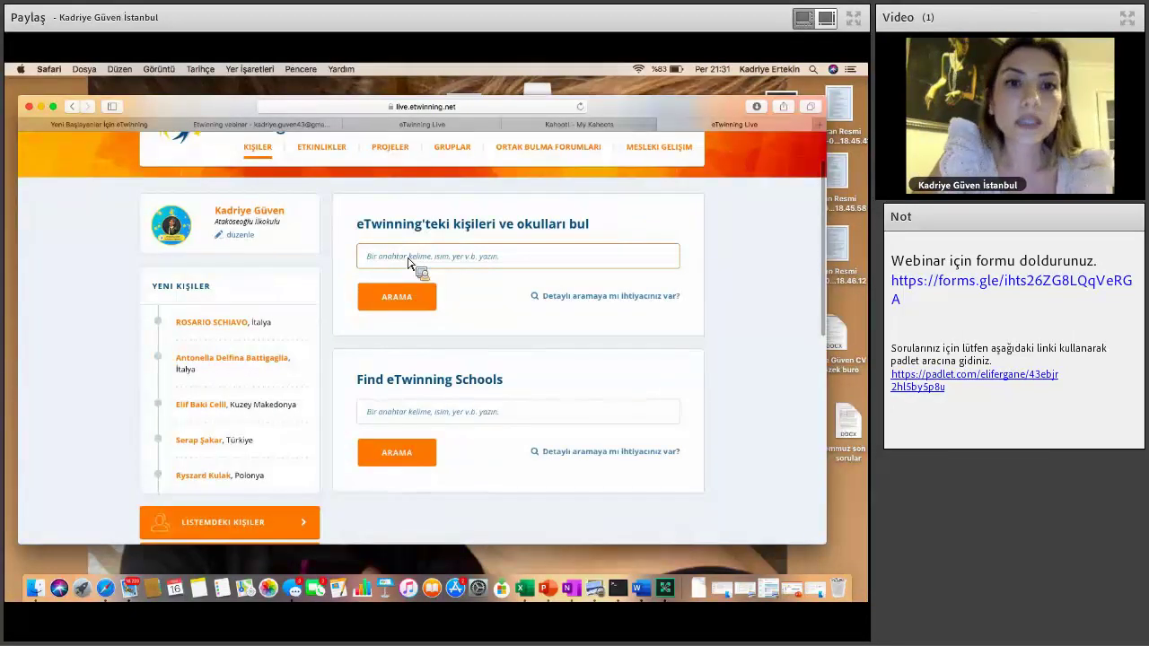
scroll(409, 260, up, 1)
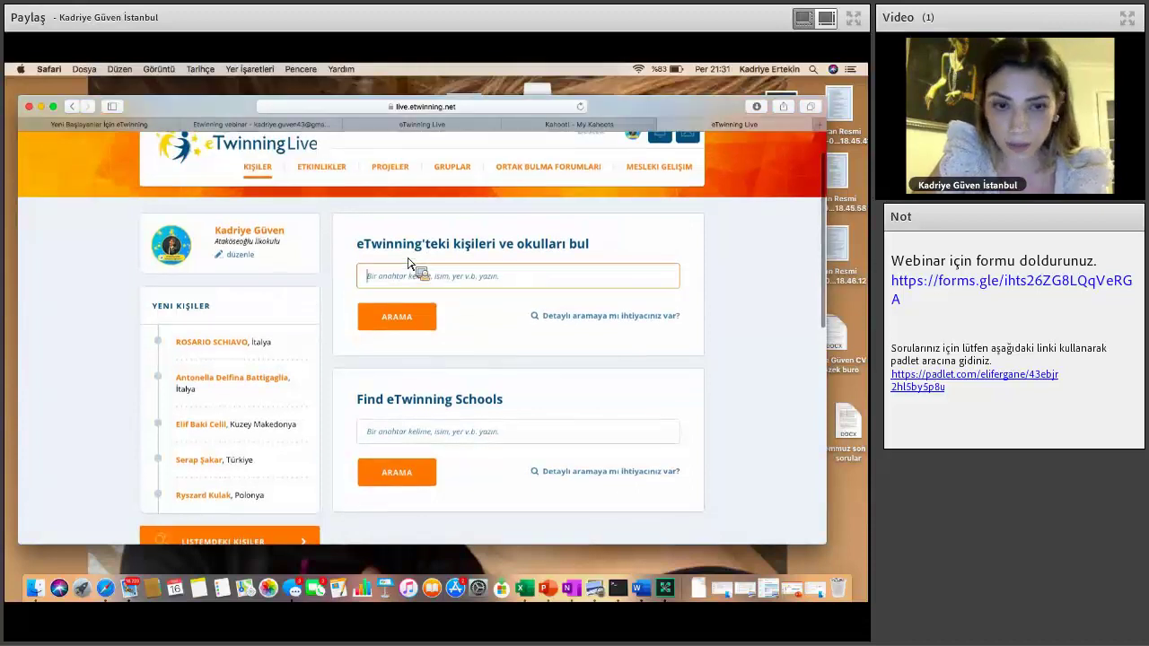
scroll(411, 264, up, 1)
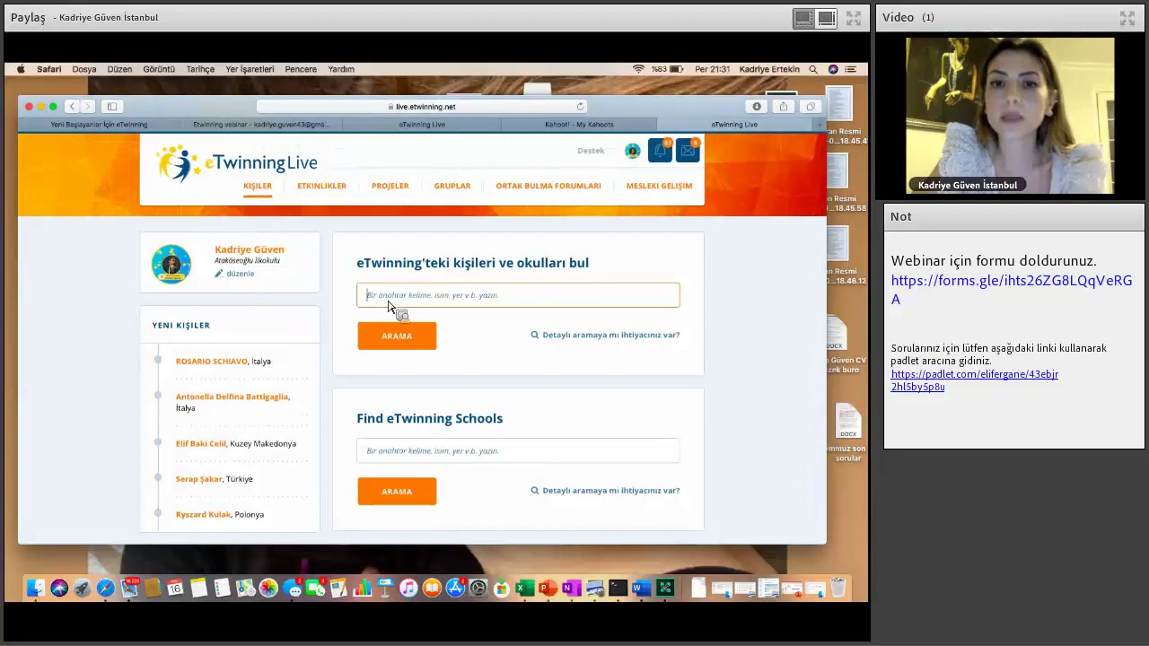
click(432, 306)
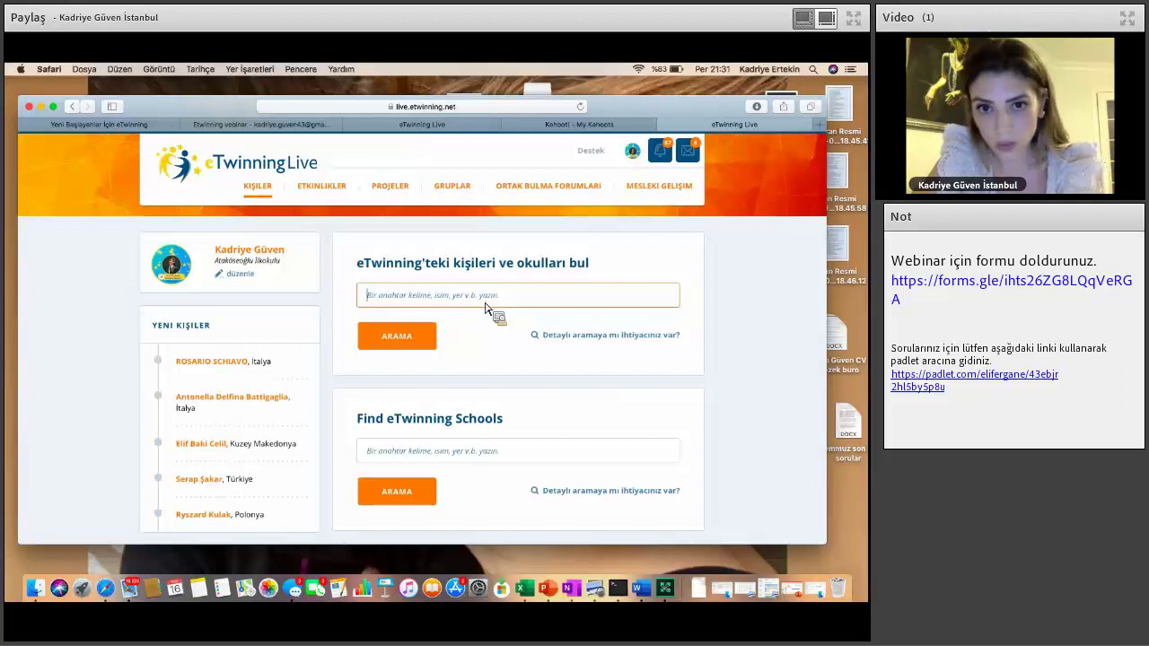
- Look through the Kişiler page, covering the school search, new members, contact list and project partner search sections
scroll(433, 383, down, 2)
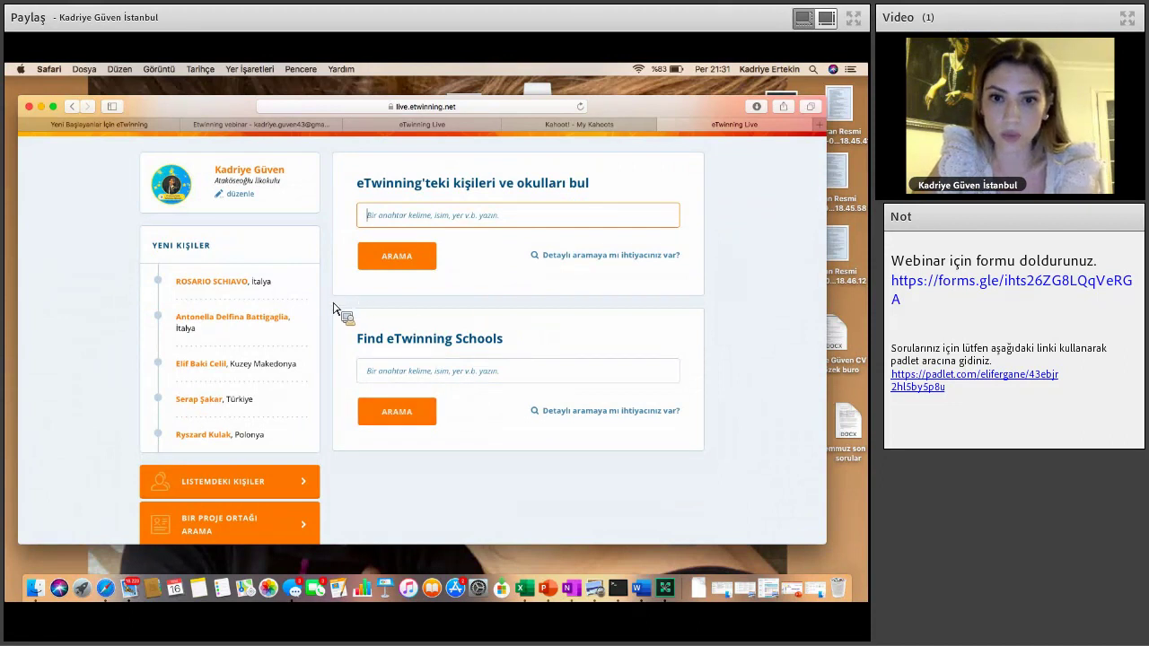
scroll(296, 368, up, 2)
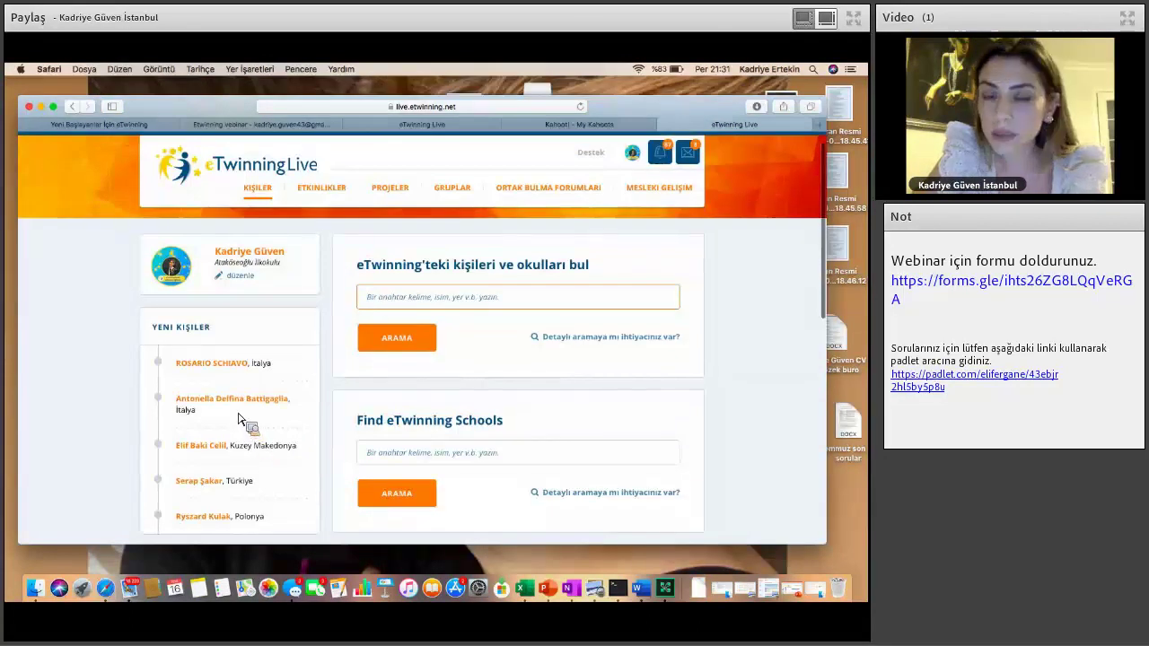
scroll(240, 429, down, 2)
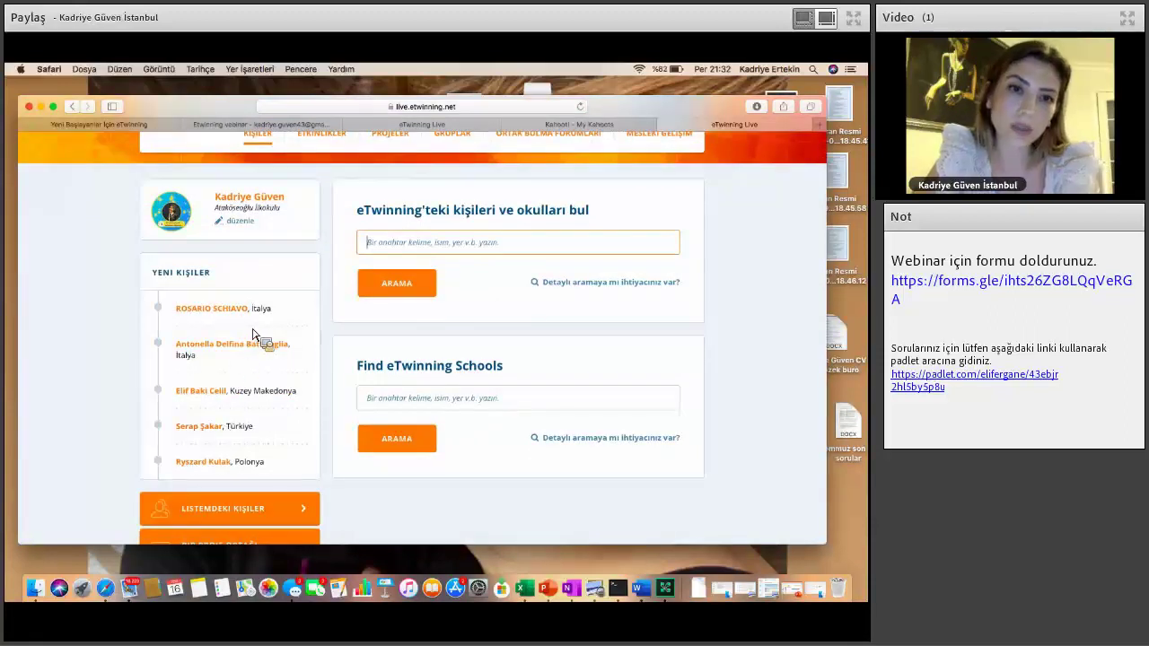
scroll(256, 368, down, 3)
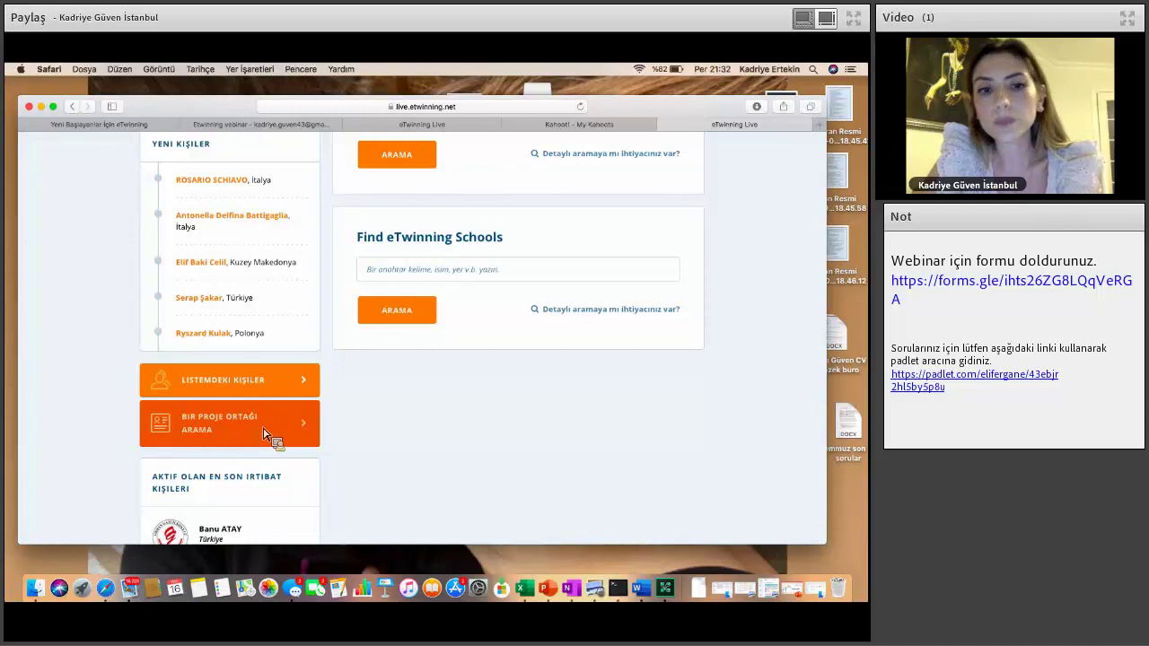
scroll(265, 434, up, 3)
scroll(449, 297, up, 2)
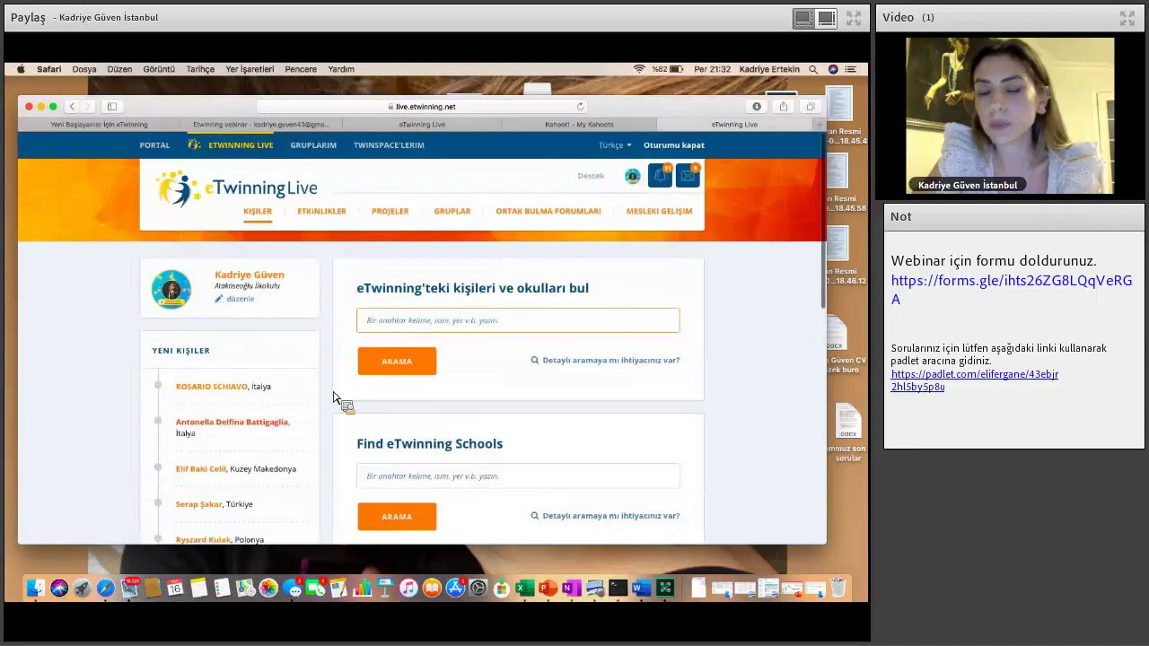
scroll(303, 441, down, 3)
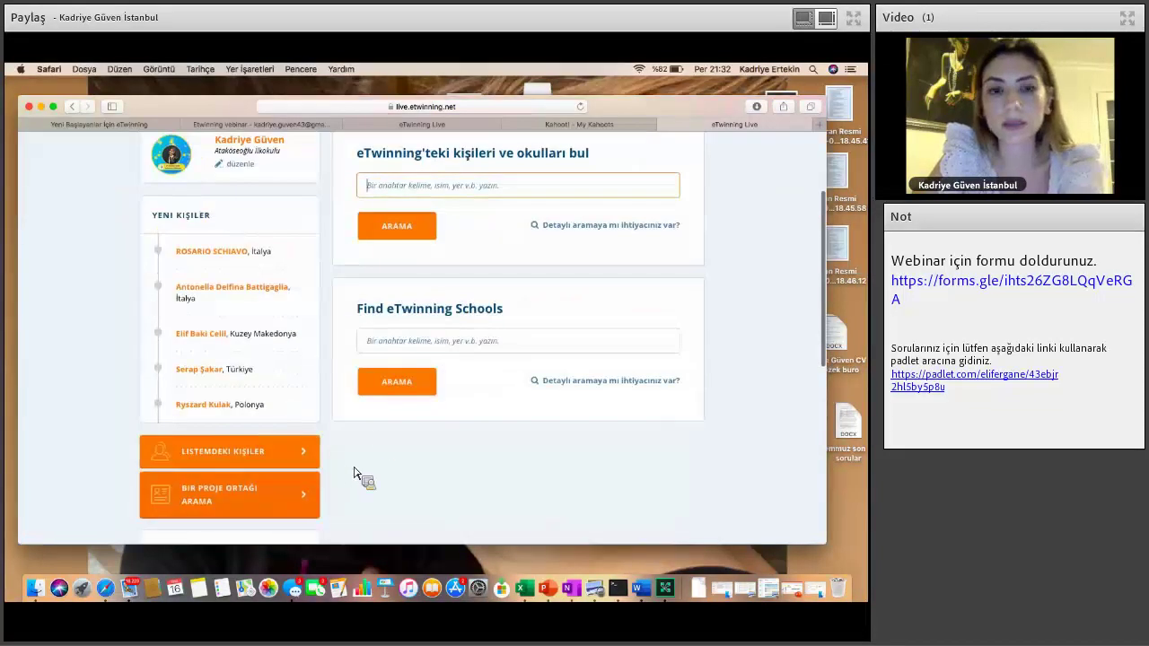
scroll(438, 332, up, 3)
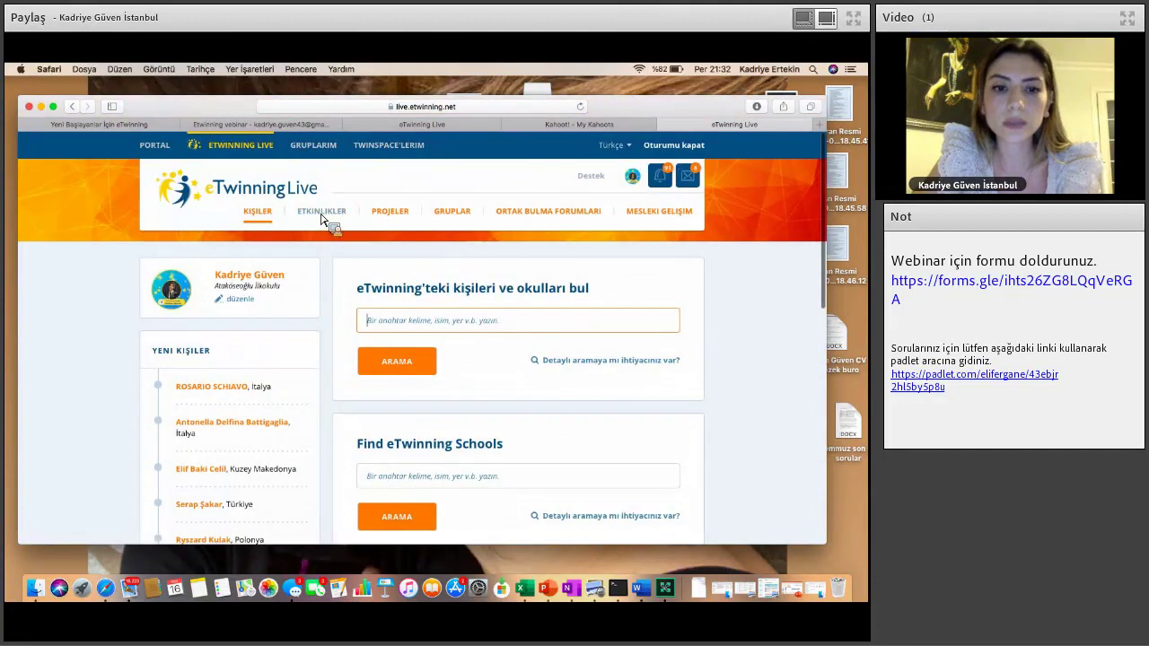
- Open the Etkinlikler page and look through the list of events taking place today
click(324, 216)
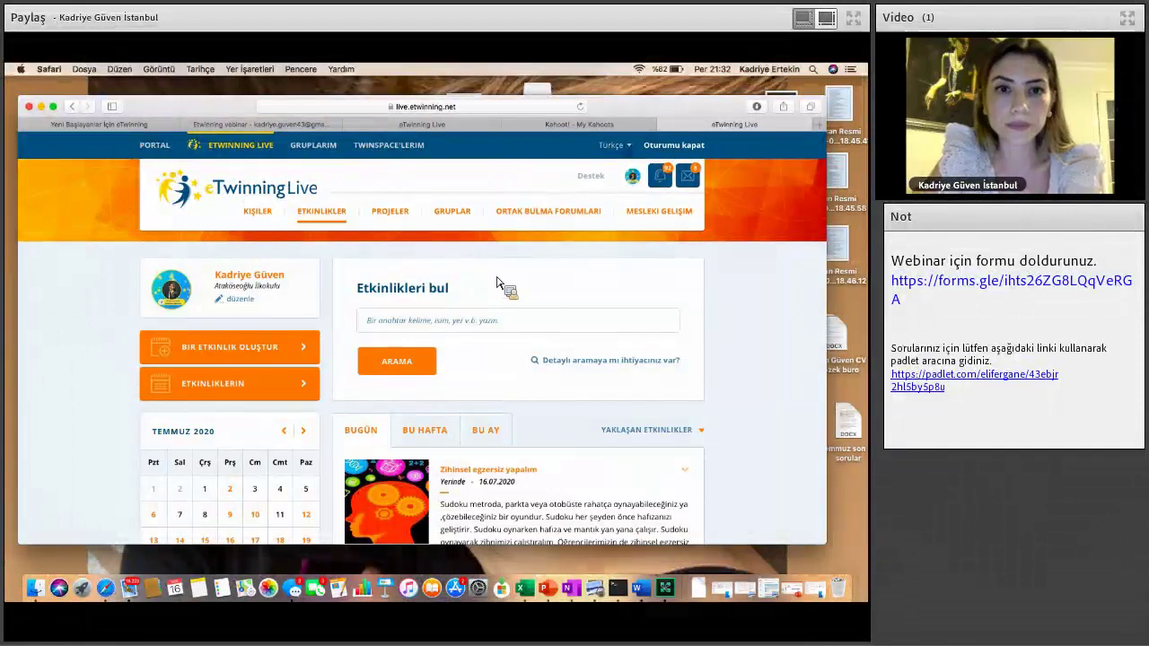
scroll(509, 296, down, 2)
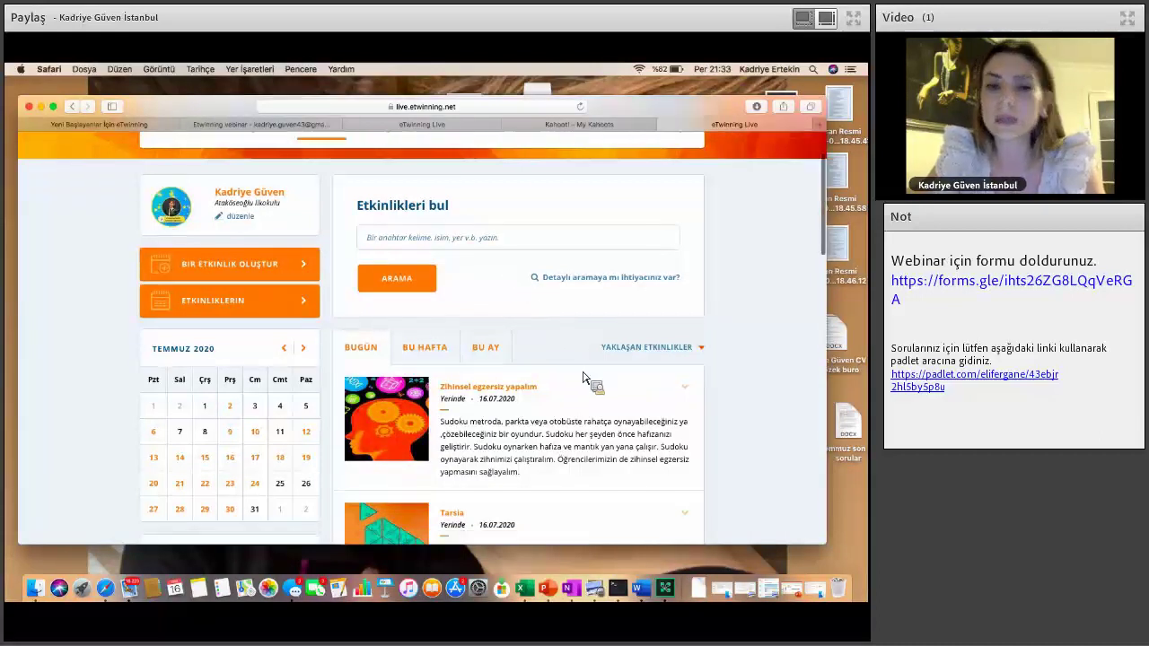
scroll(582, 377, down, 2)
scroll(577, 319, down, 3)
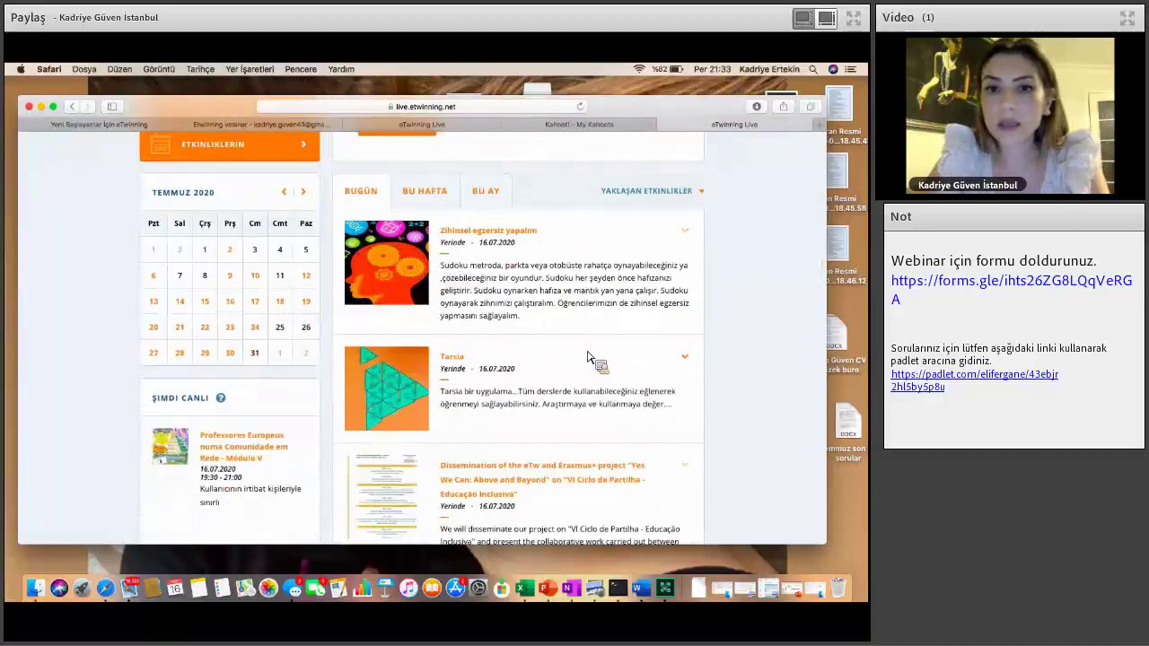
scroll(589, 358, down, 8)
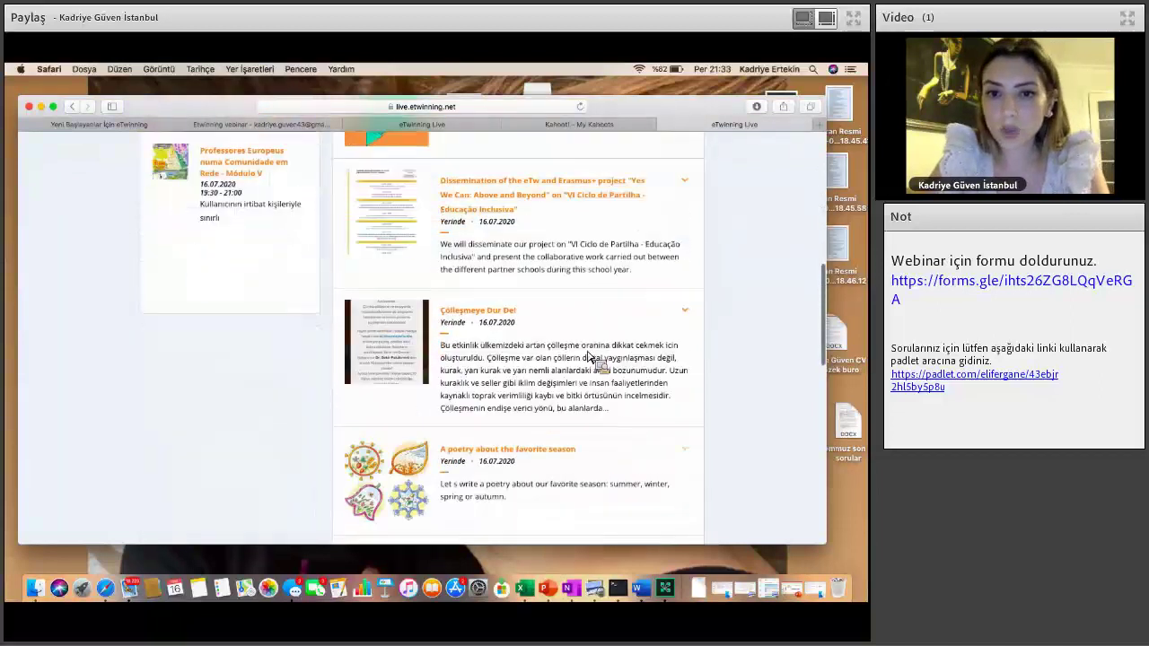
scroll(590, 357, down, 4)
scroll(538, 342, up, 10)
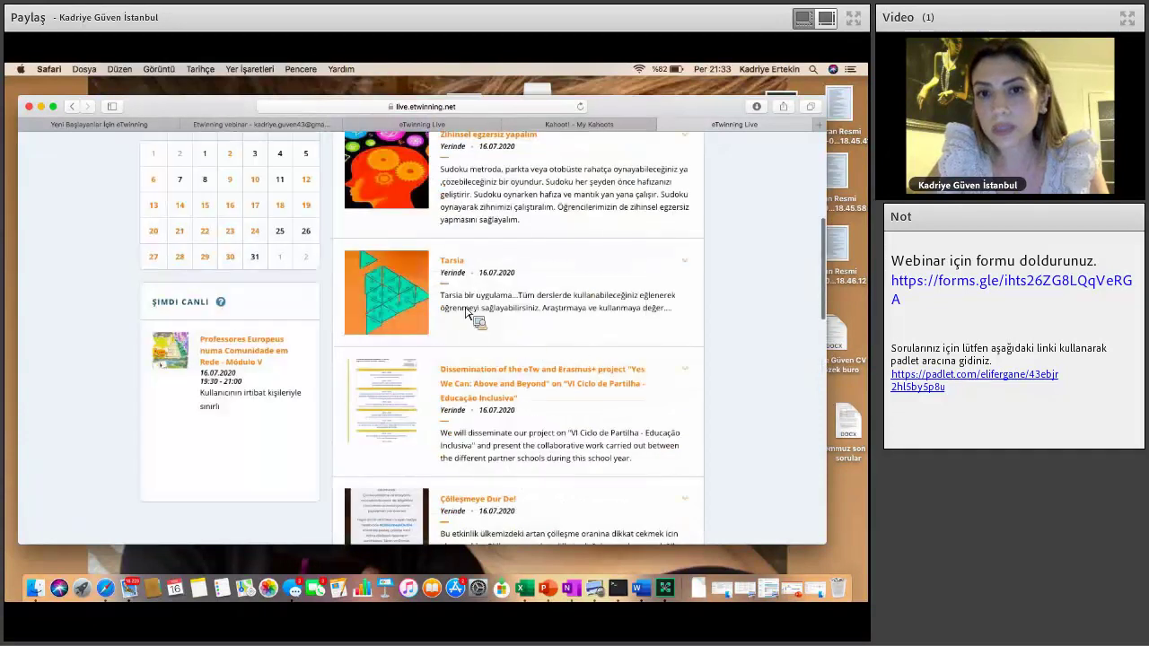
scroll(552, 382, up, 5)
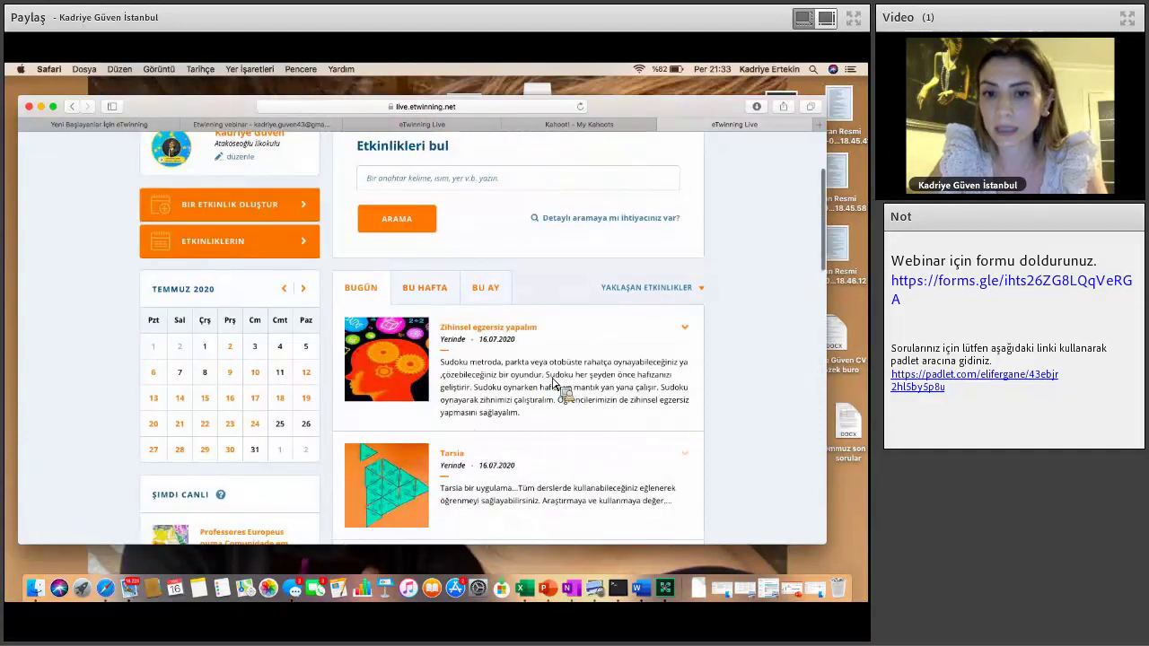
scroll(552, 382, down, 6)
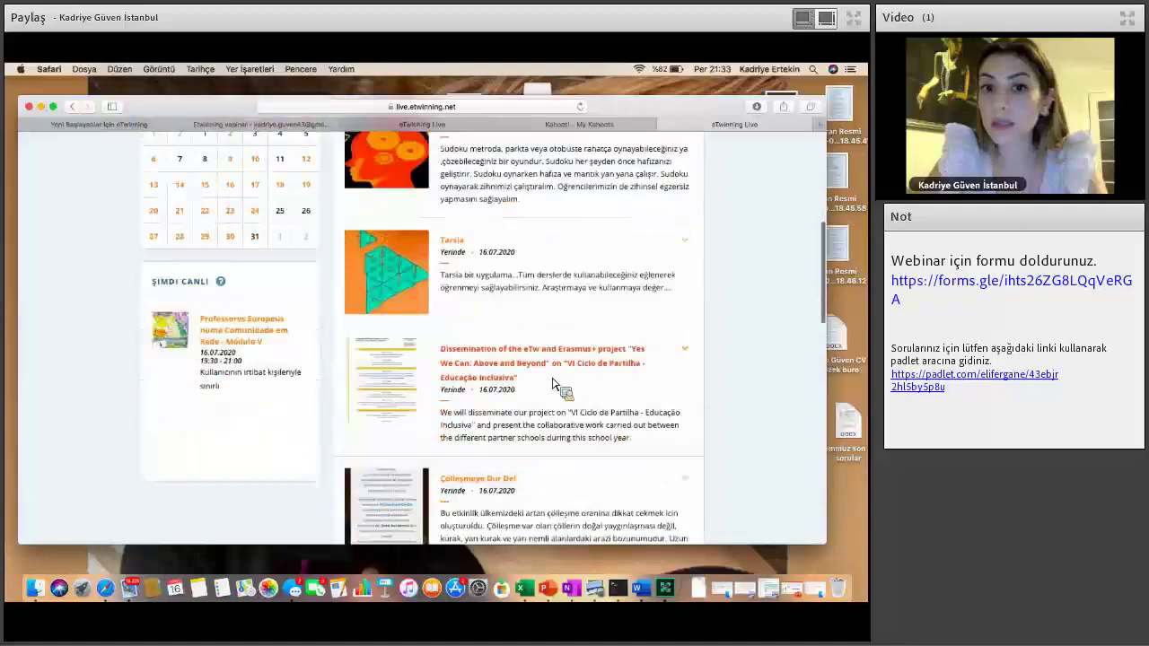
scroll(569, 316, down, 5)
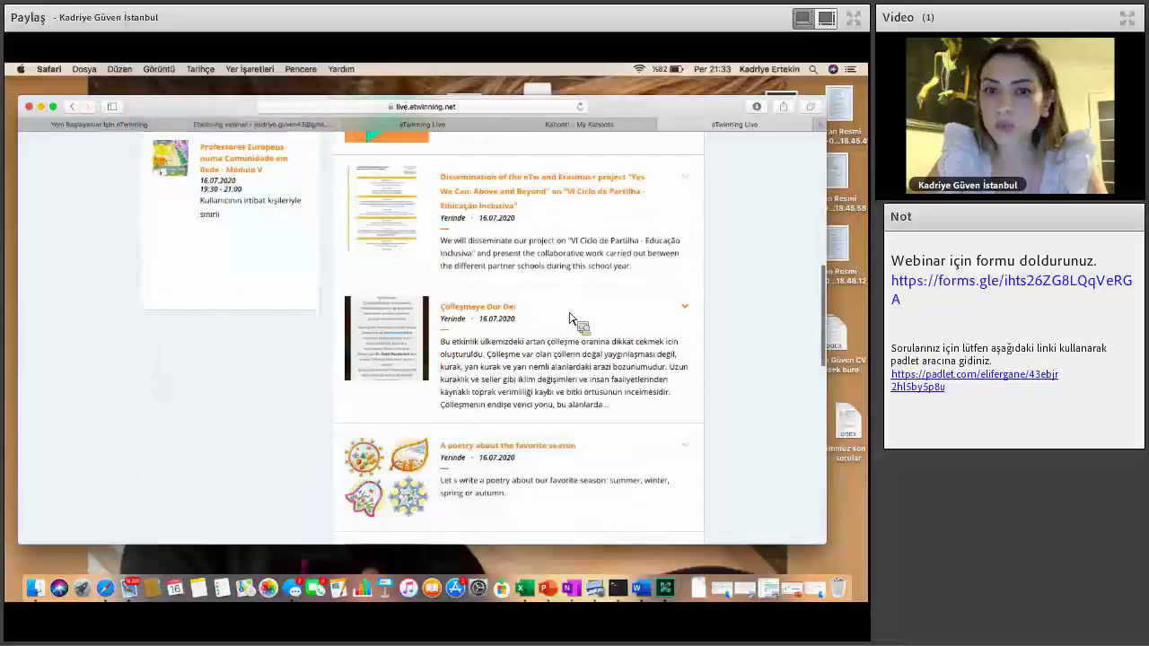
scroll(569, 318, down, 8)
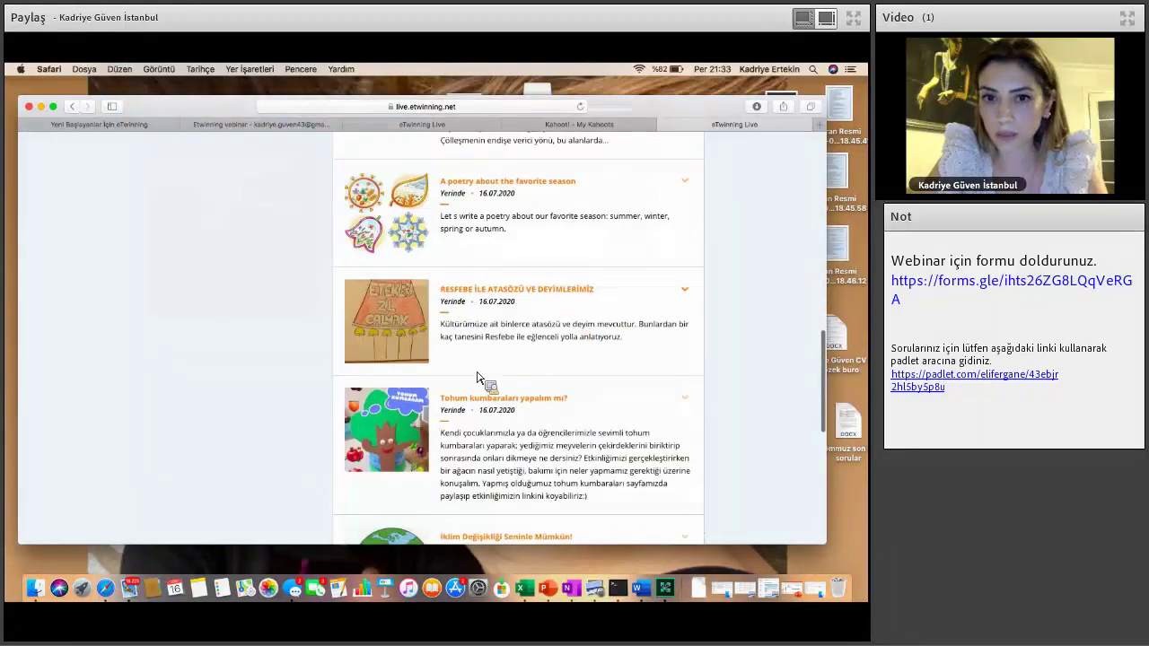
scroll(556, 377, down, 8)
scroll(474, 375, down, 3)
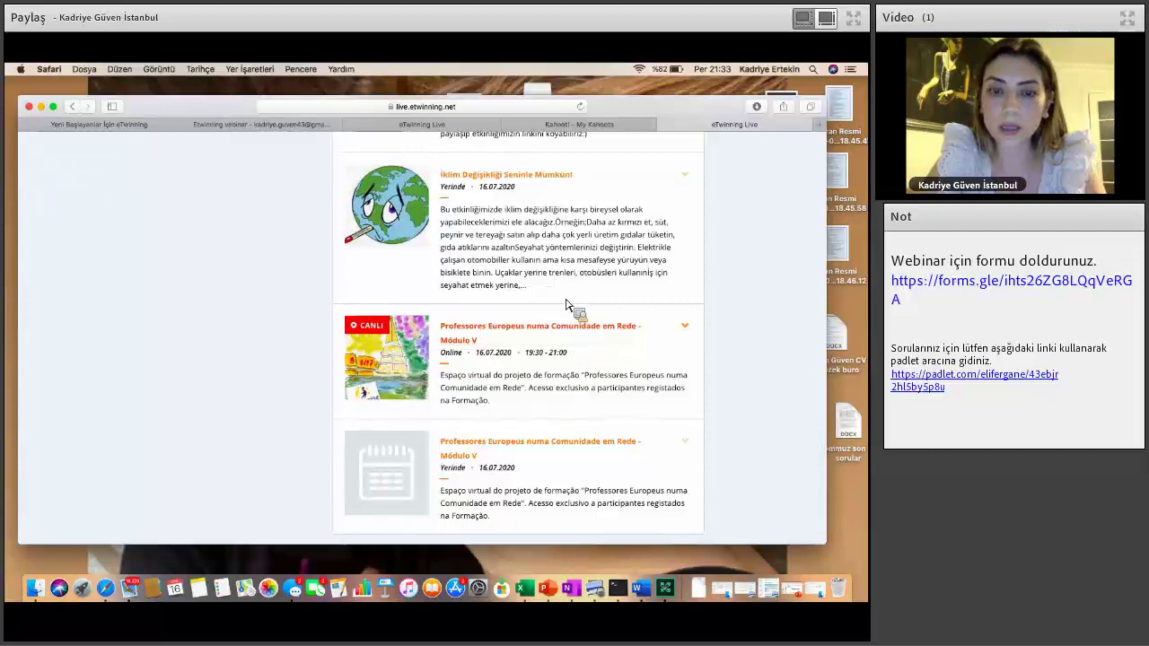
scroll(565, 305, up, 3)
scroll(566, 305, up, 5)
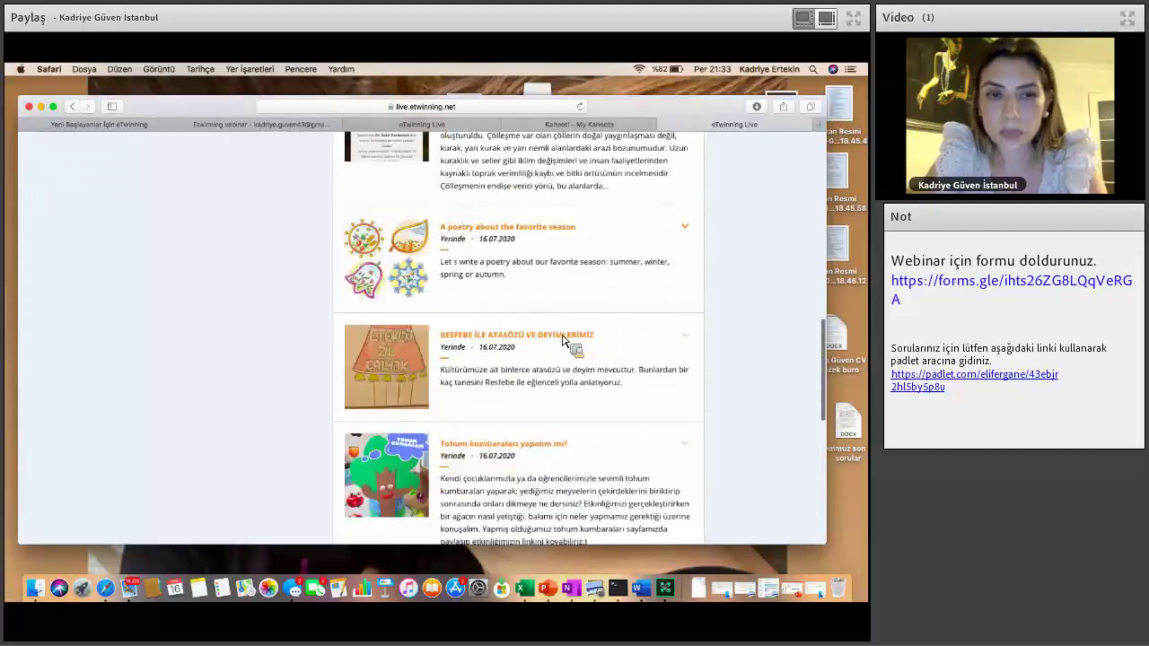
scroll(562, 338, up, 1)
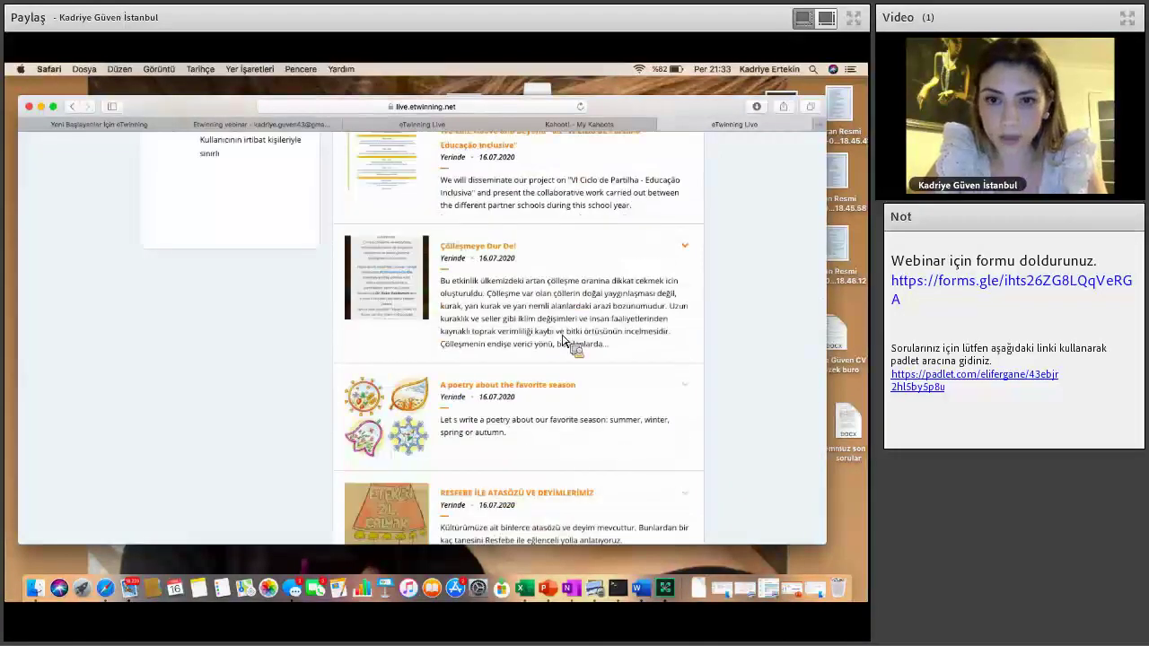
scroll(566, 340, up, 2)
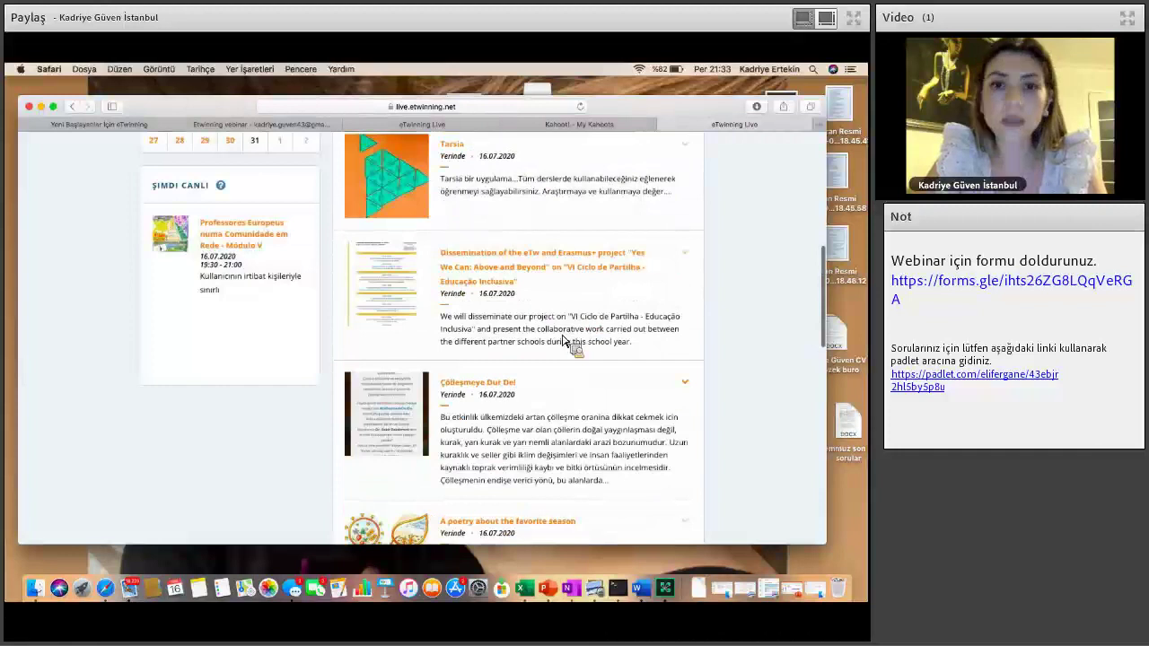
scroll(565, 341, up, 5)
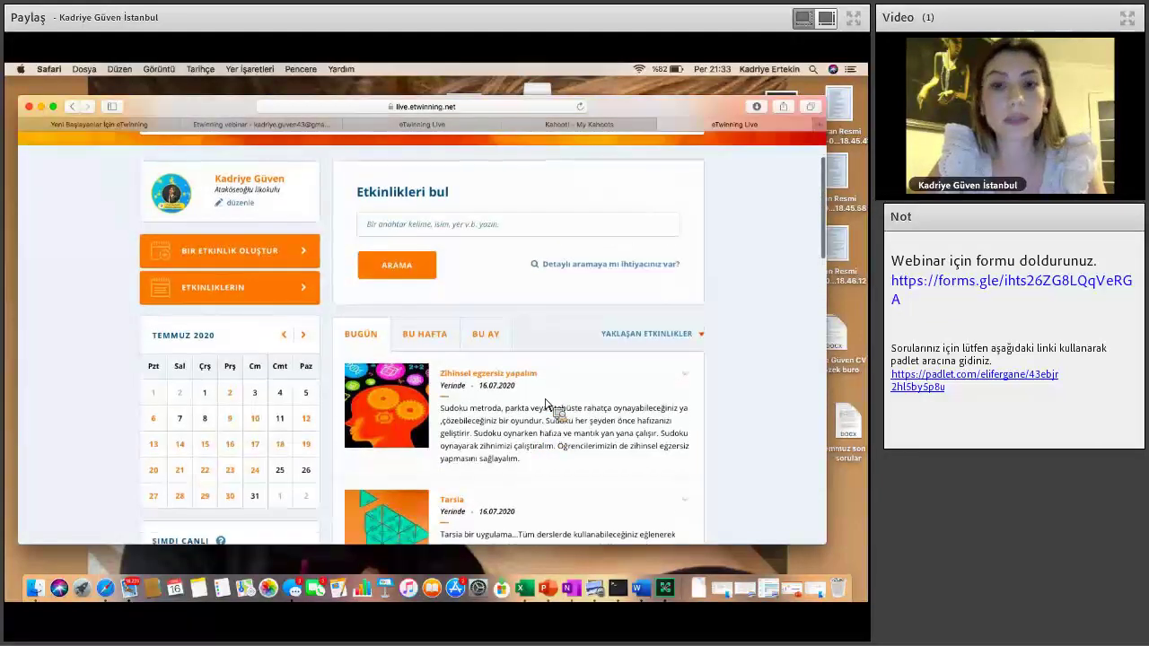
- Switch the event list to this week (Bu Hafta) and look over its entries
click(433, 339)
scroll(507, 358, down, 1)
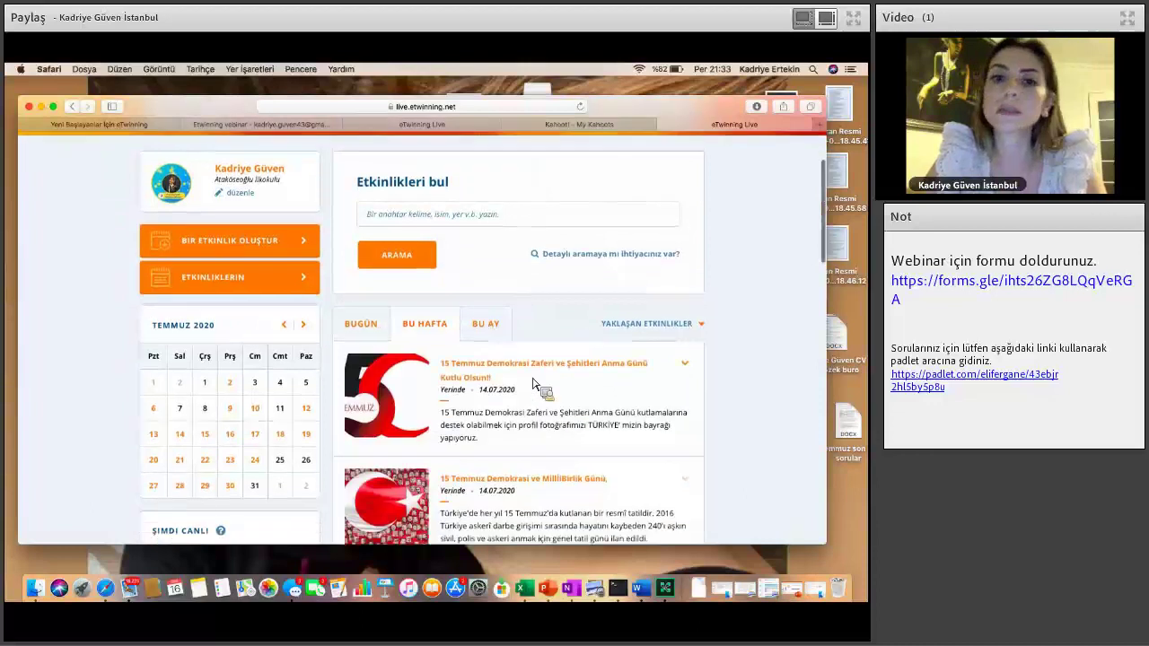
scroll(538, 395, down, 3)
scroll(520, 408, up, 2)
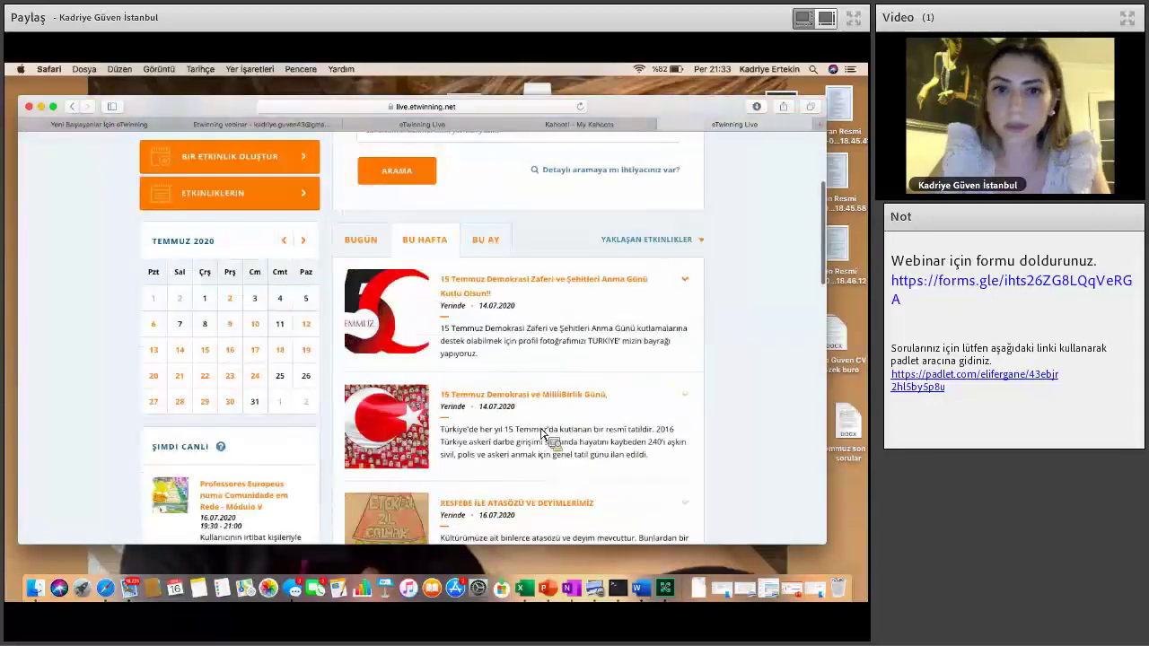
- Switch the event list to this month (Bu Ay) and look through its entries
scroll(542, 434, up, 3)
click(485, 372)
scroll(542, 434, down, 2)
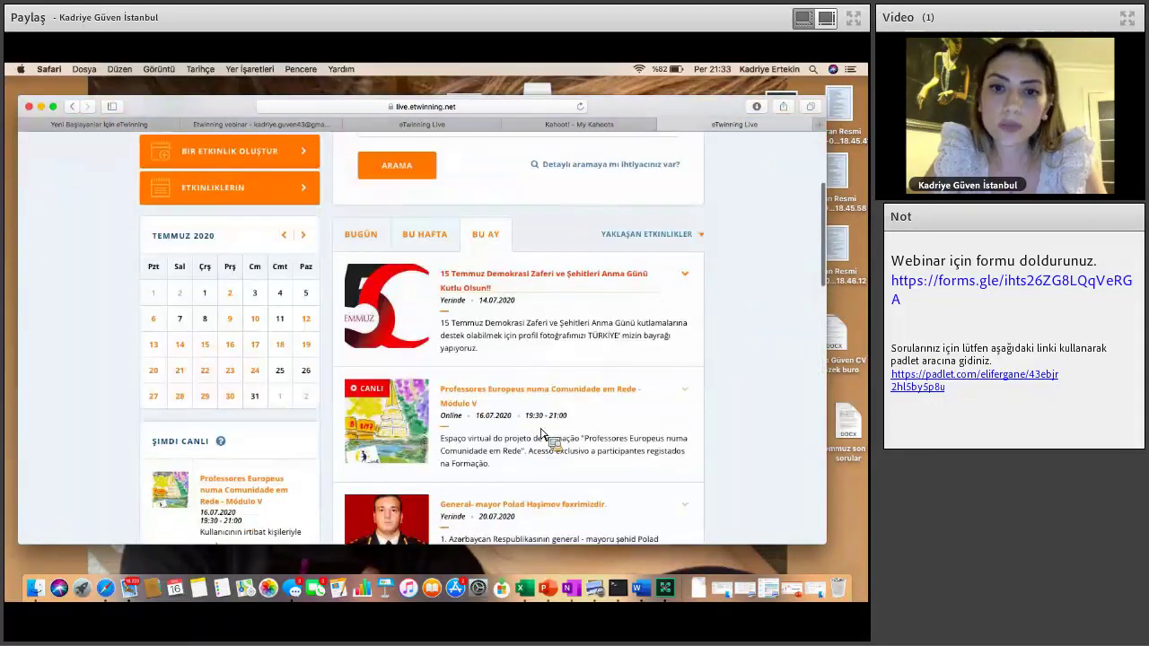
scroll(541, 433, down, 6)
scroll(542, 433, down, 2)
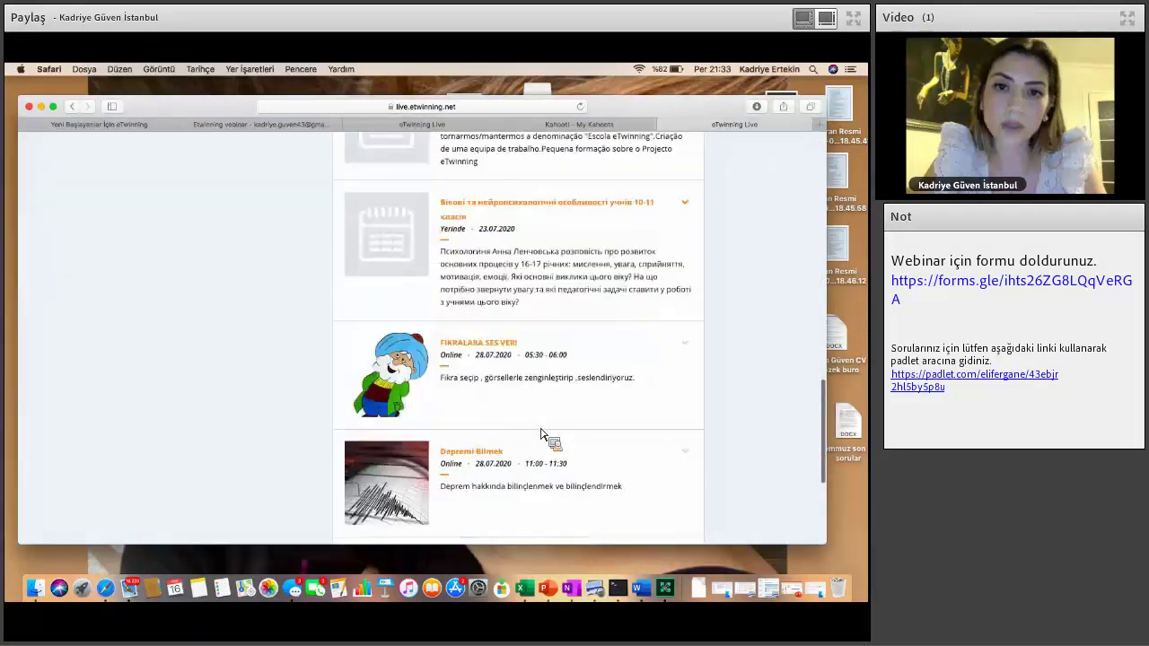
- Start creating a new event from the Etkinlikler page
scroll(541, 433, up, 5)
scroll(541, 434, up, 10)
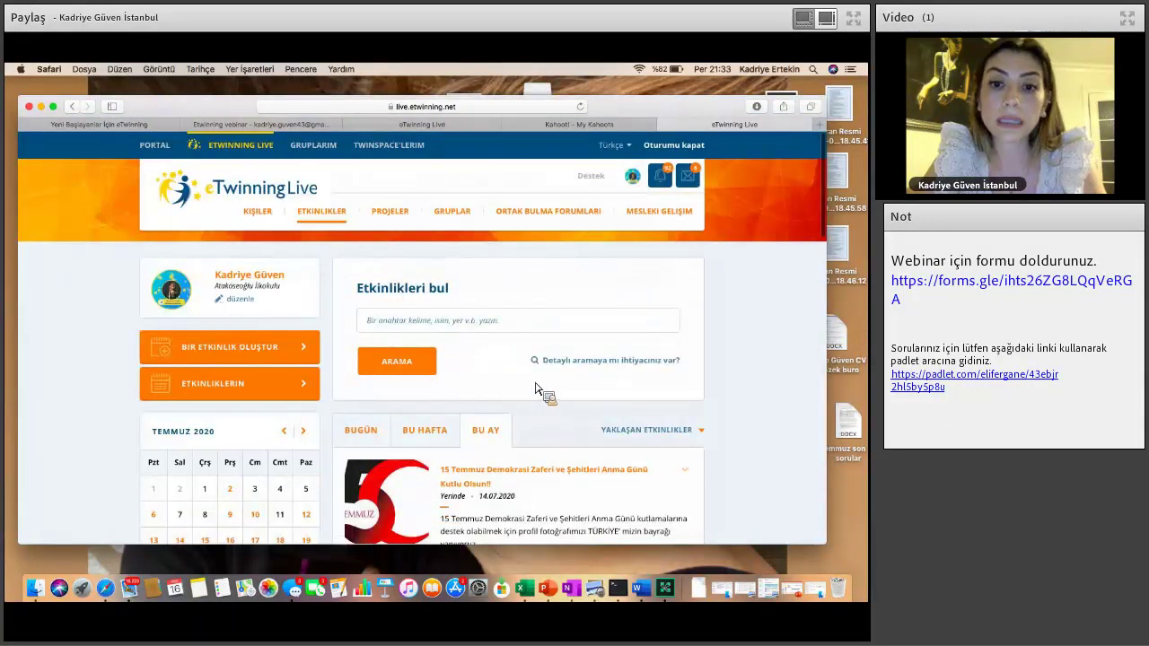
scroll(546, 393, down, 1)
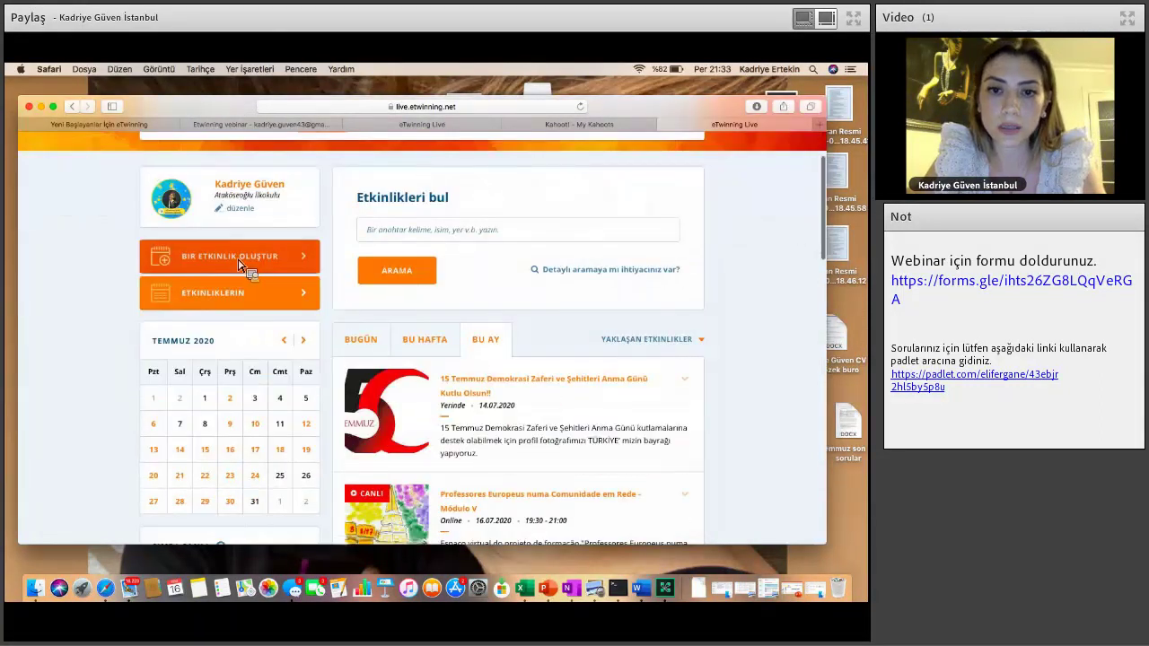
click(239, 261)
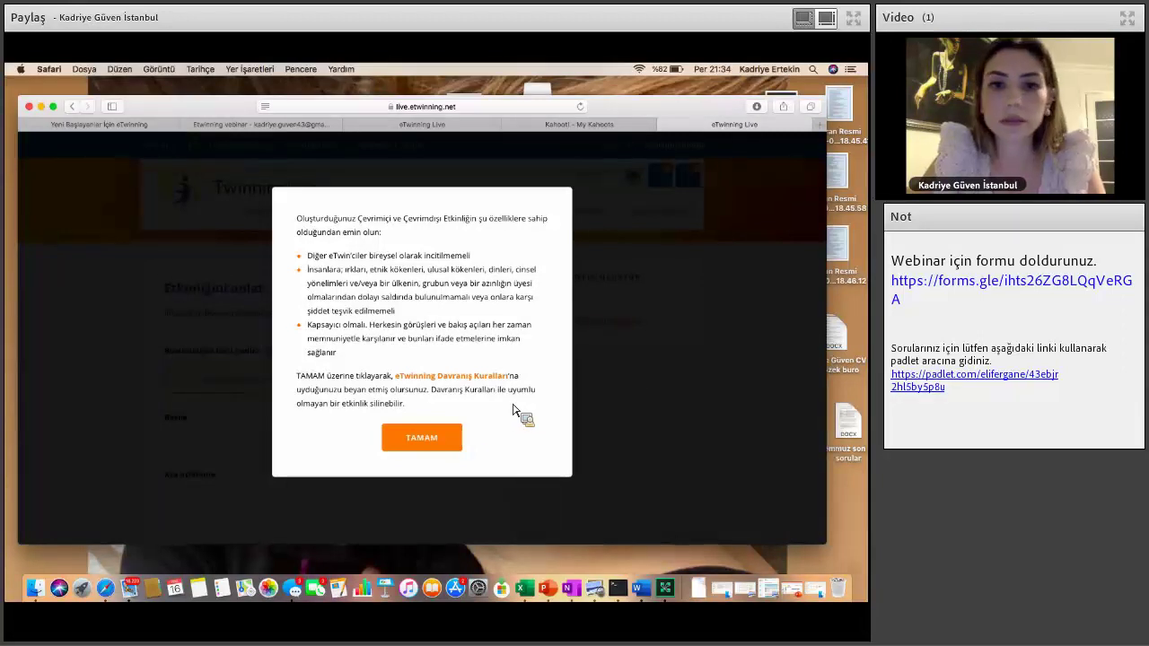
- Accept the event conduct rules and set the event type to Çevrimiçi Etkinlik
click(434, 443)
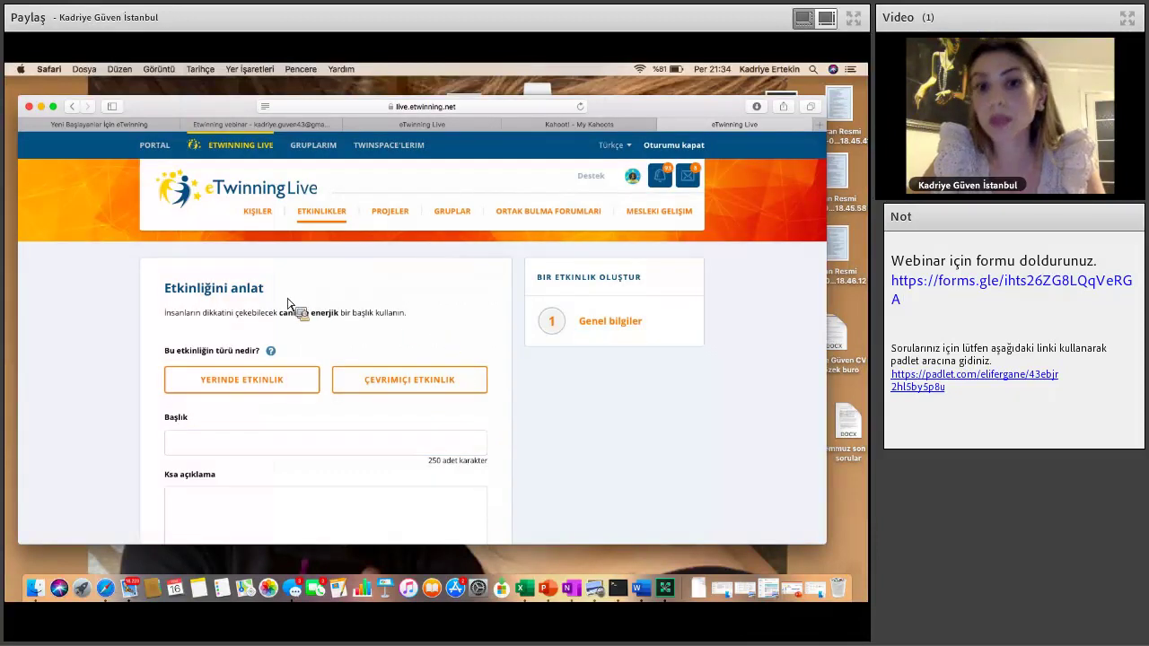
scroll(290, 308, down, 3)
click(424, 276)
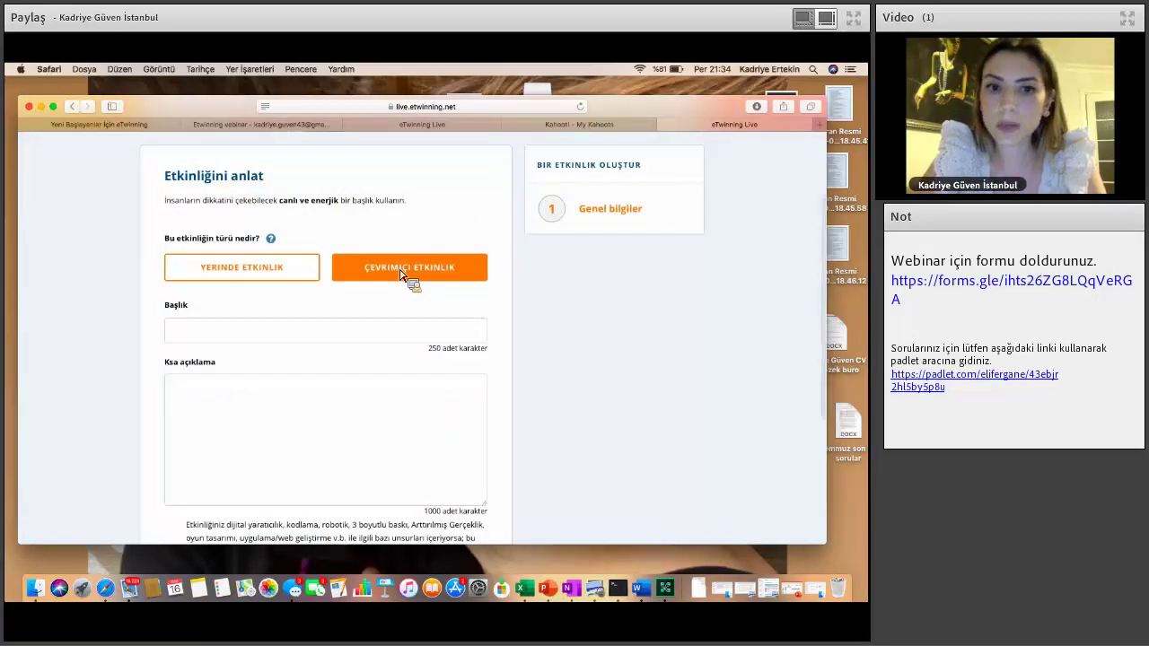
- Enter "SAĞLIKLI YAŞIYORUM" as the event's title (Başlık)
click(458, 321)
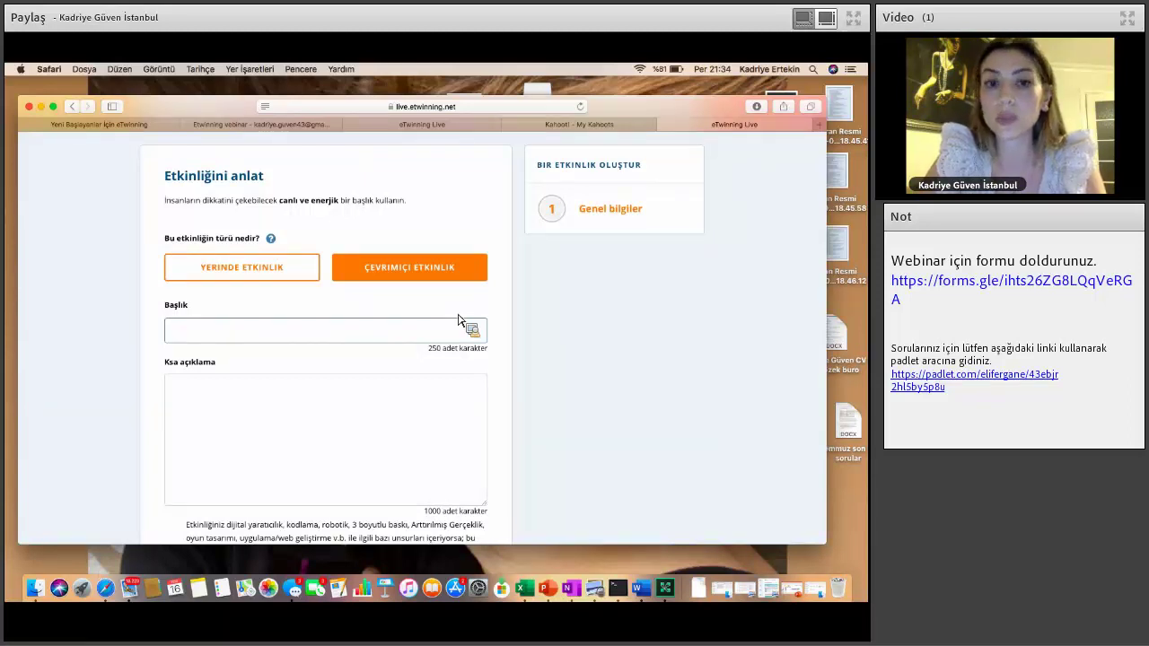
click(327, 338)
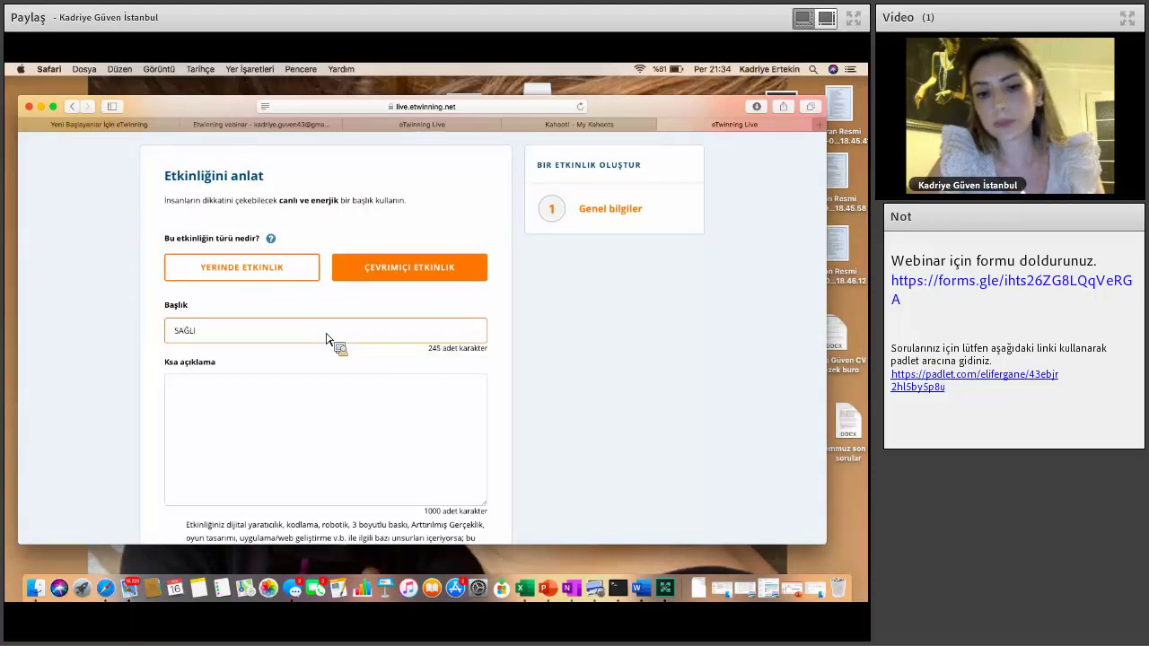
text(SAĞLIKLI YAŞIYORUM)
- Enter "JK" as the event's short description and continue to the event details stage
click(264, 458)
scroll(266, 419, down, 1)
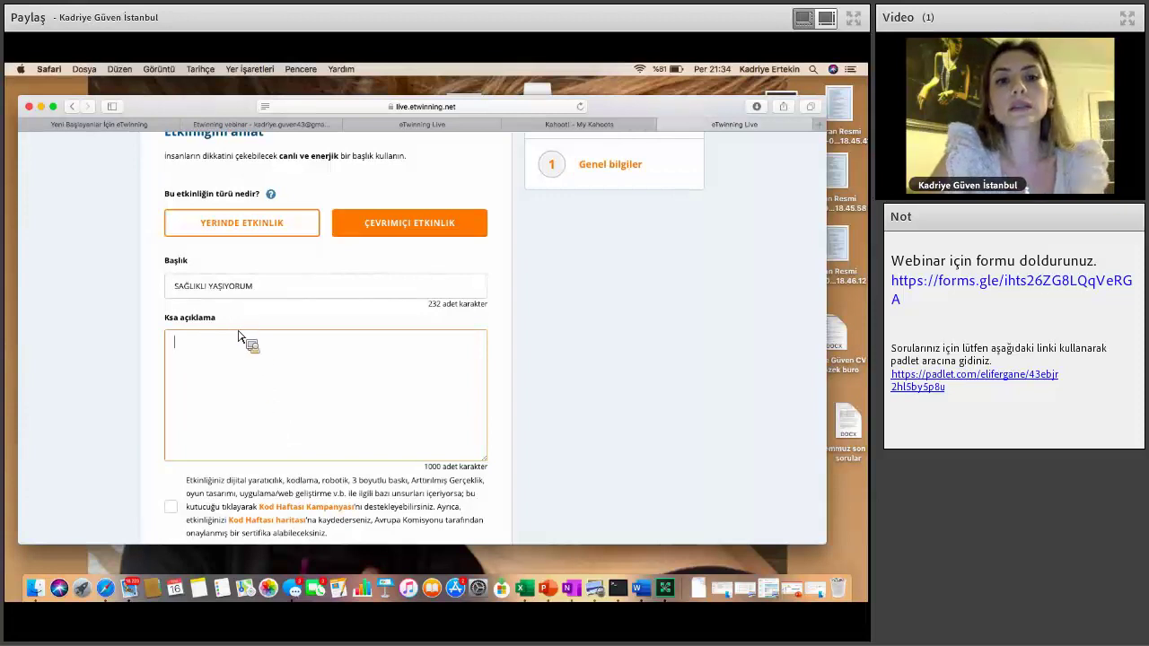
scroll(242, 341, down, 1)
text(JK)
scroll(167, 415, down, 4)
click(449, 428)
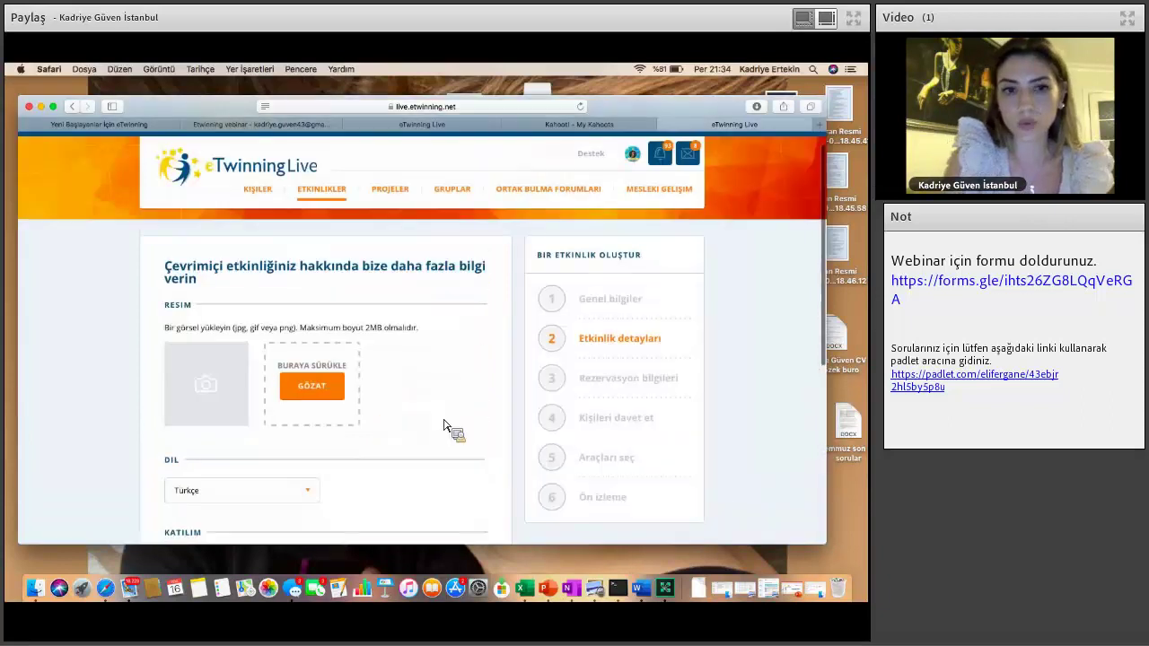
- Review the image and language options of the event details and set the number of participants to 26 - 50
scroll(422, 306, down, 3)
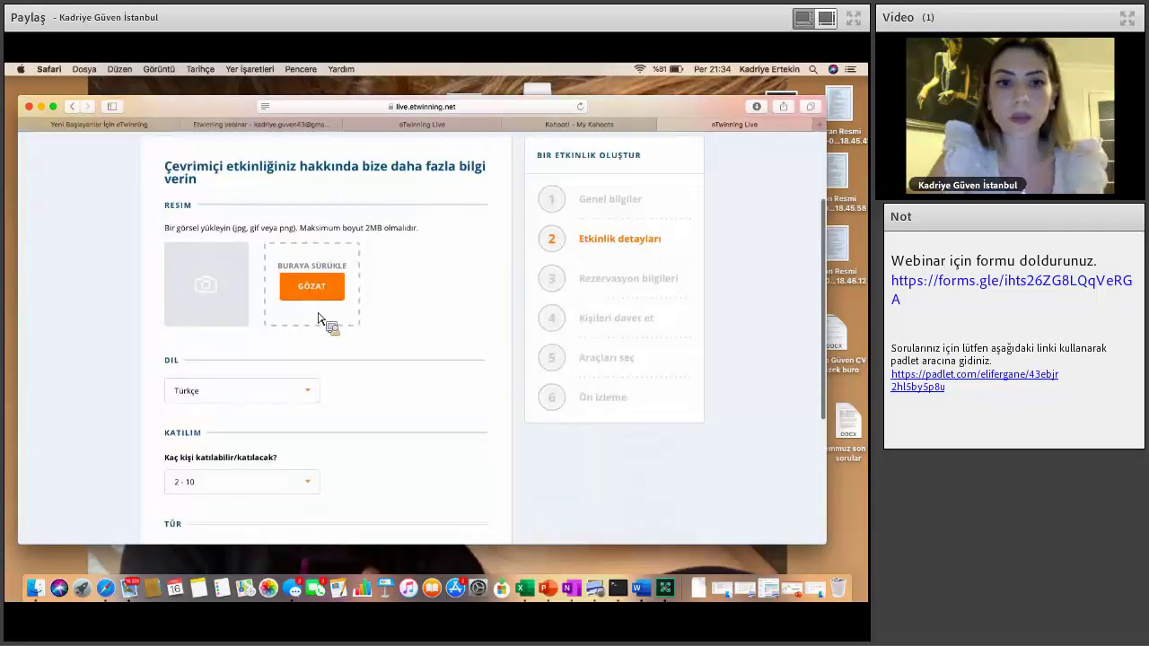
scroll(328, 316, up, 1)
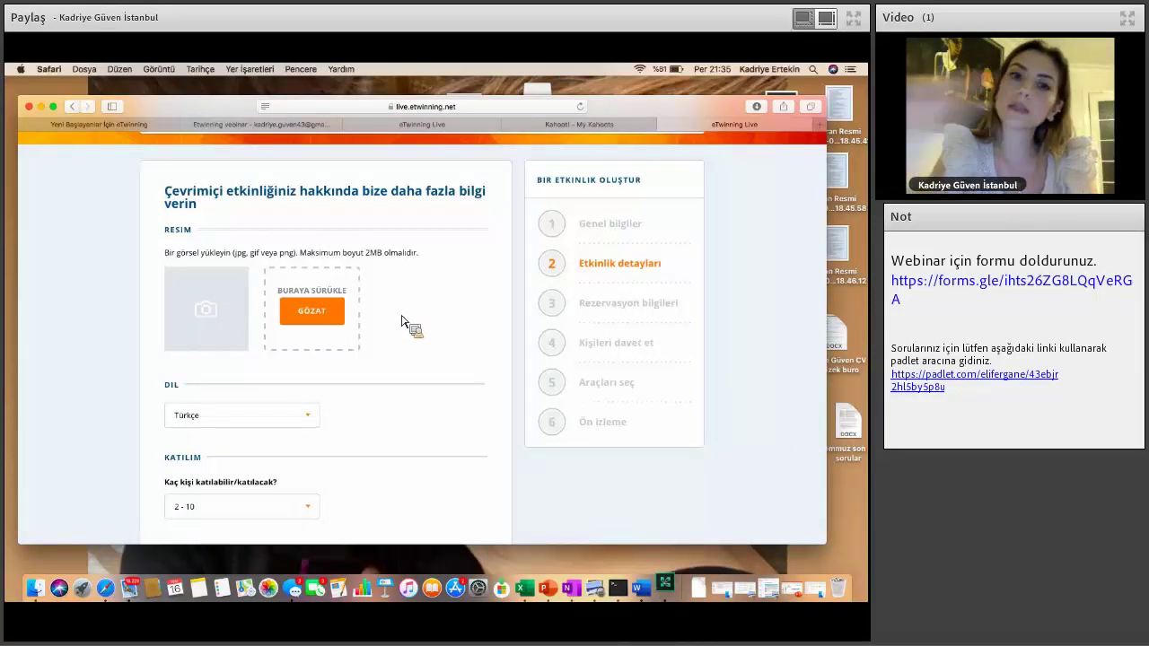
scroll(403, 294, down, 3)
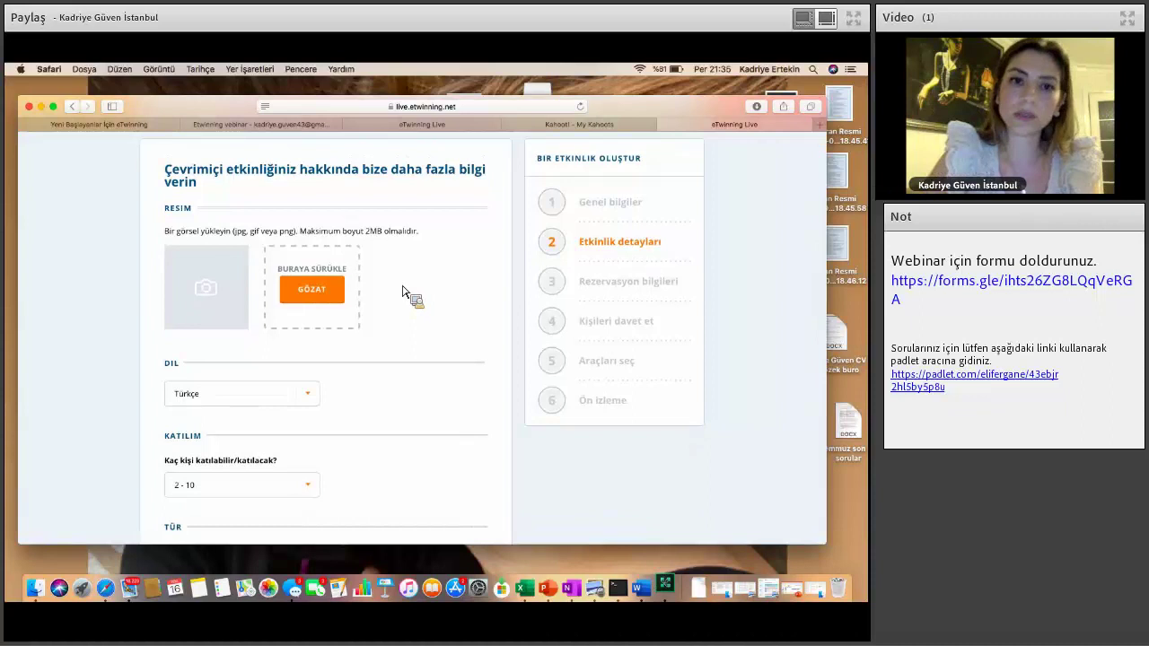
scroll(403, 294, up, 2)
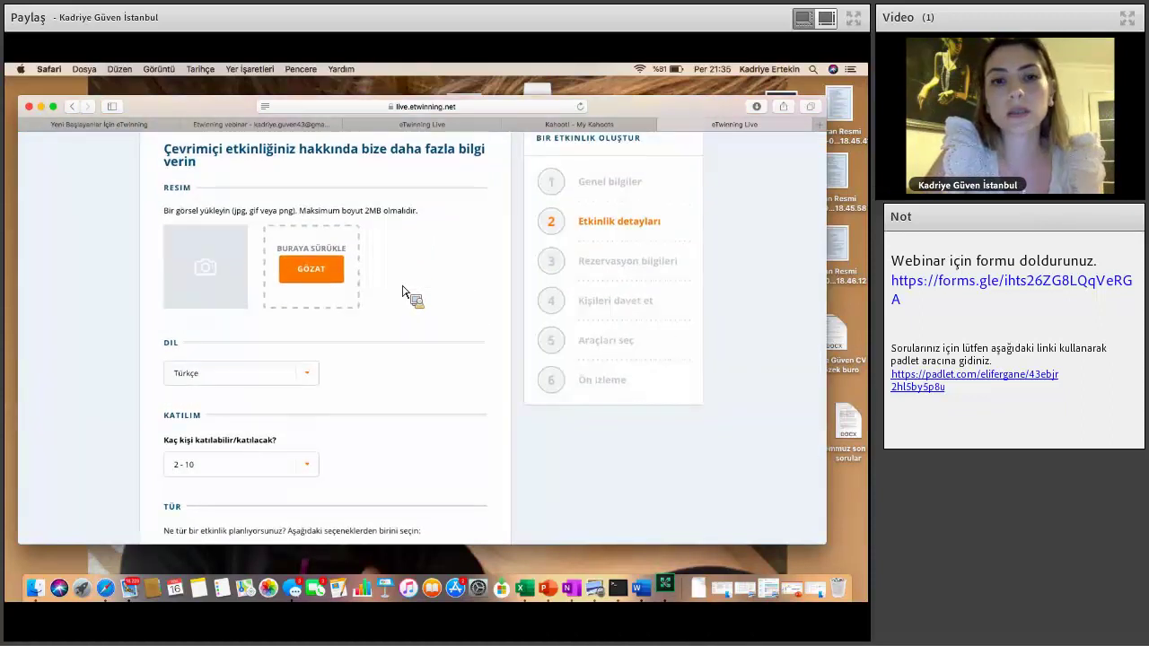
scroll(323, 332, down, 2)
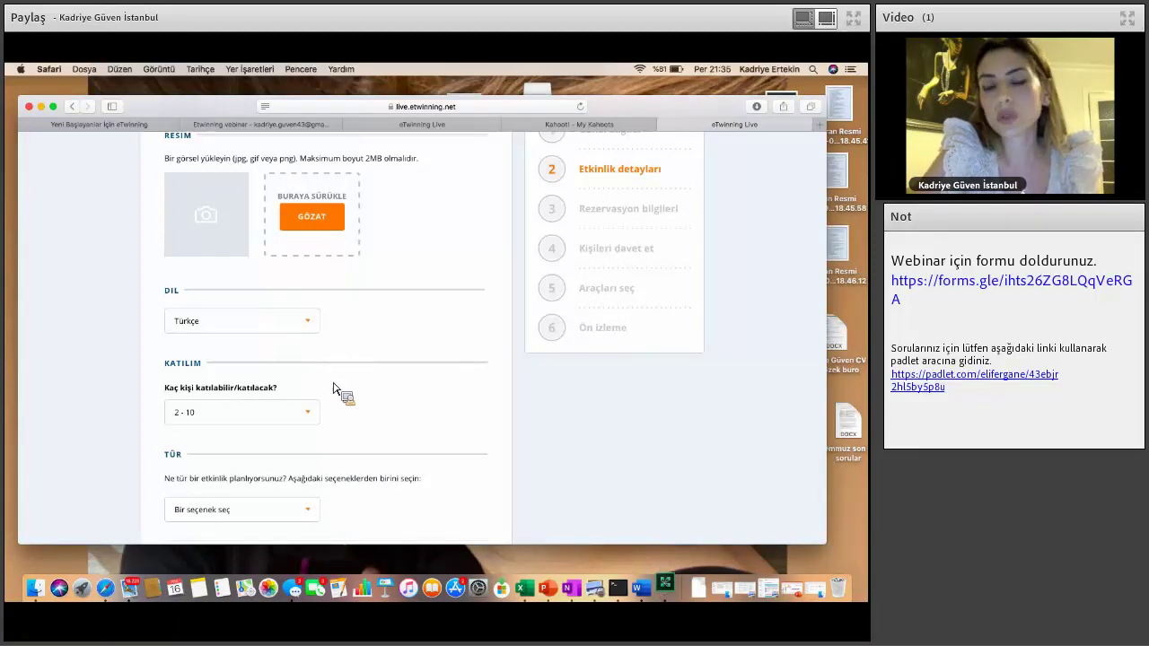
scroll(316, 329, down, 2)
click(307, 323)
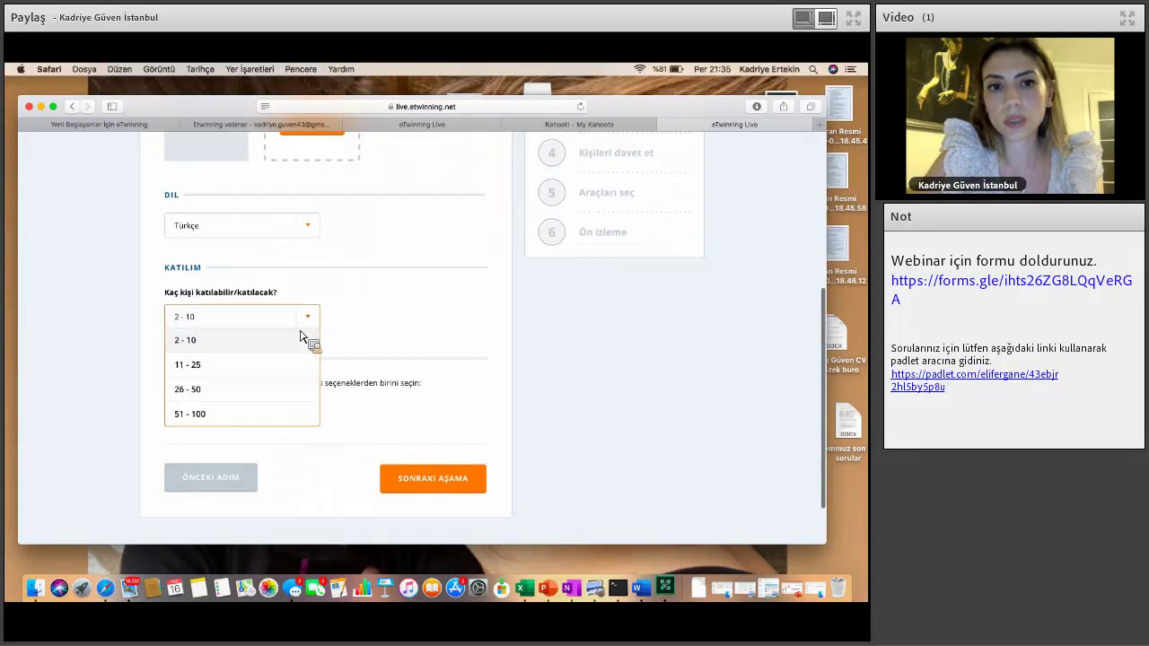
click(260, 388)
scroll(323, 364, down, 2)
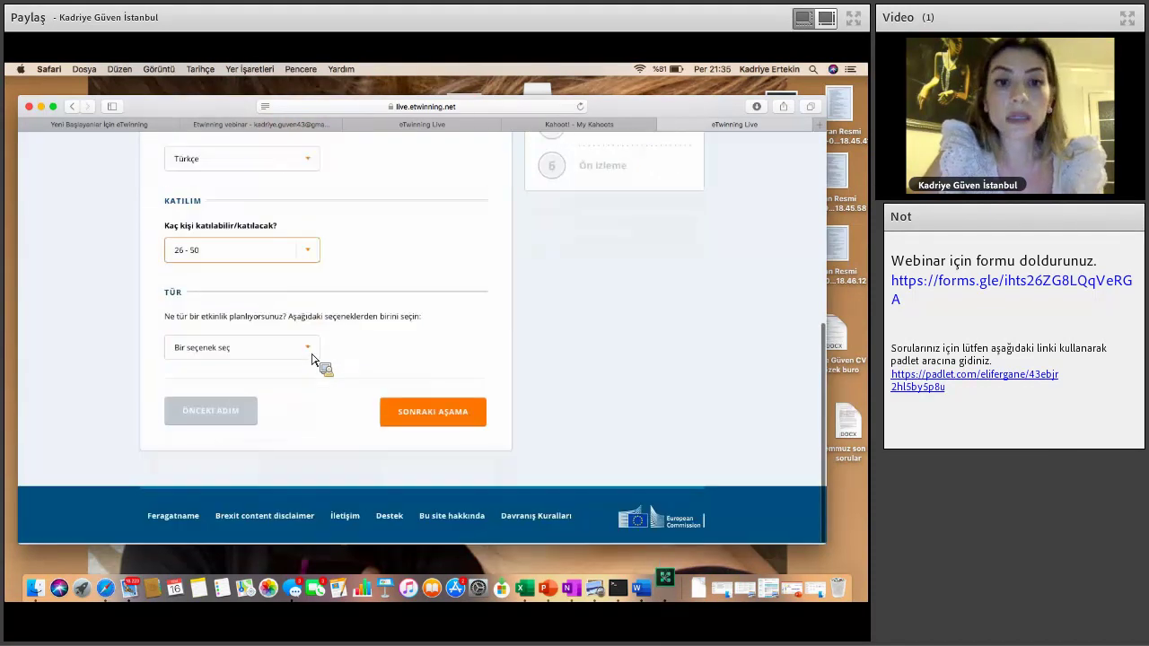
- Set the event's kind (Tür) to Tanıtma/yaygınlaştırma and continue to the reservation information stage
click(310, 352)
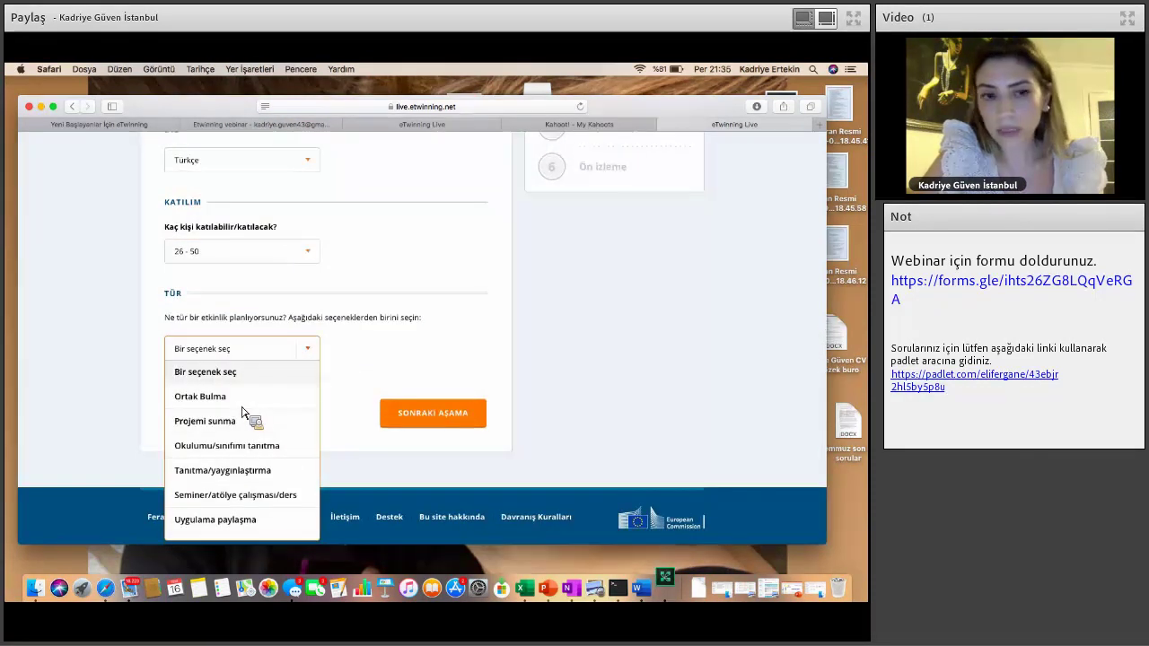
click(227, 473)
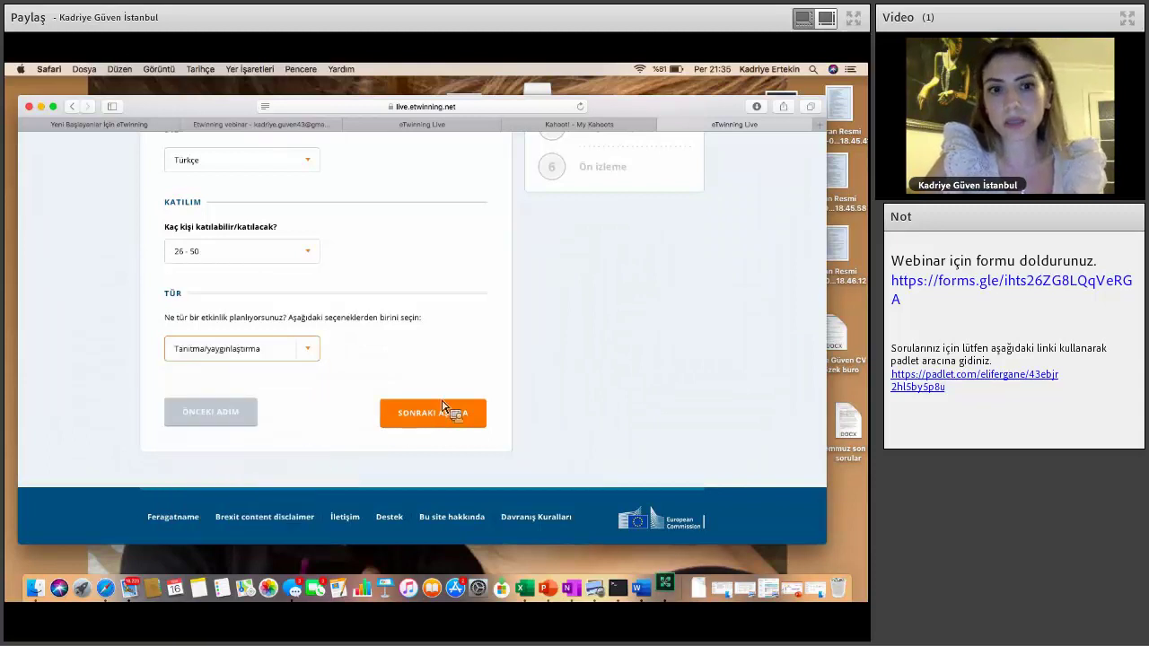
click(433, 422)
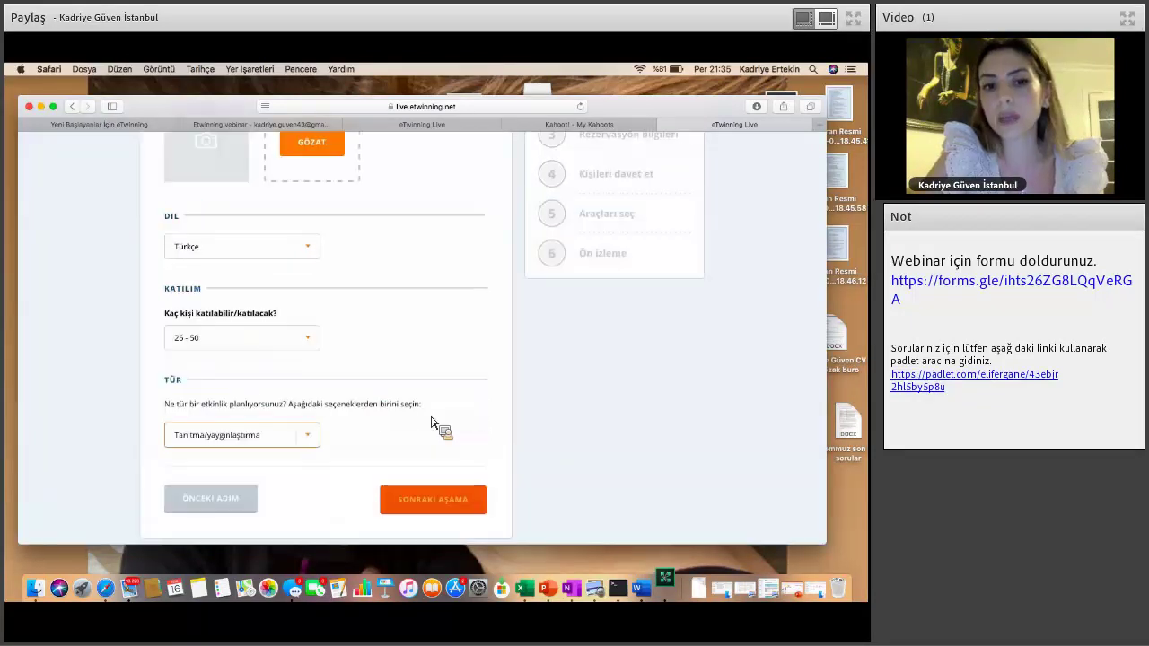
- Review who can take part in the event and set its duration (Süre) to 1 saat
scroll(359, 292, down, 1)
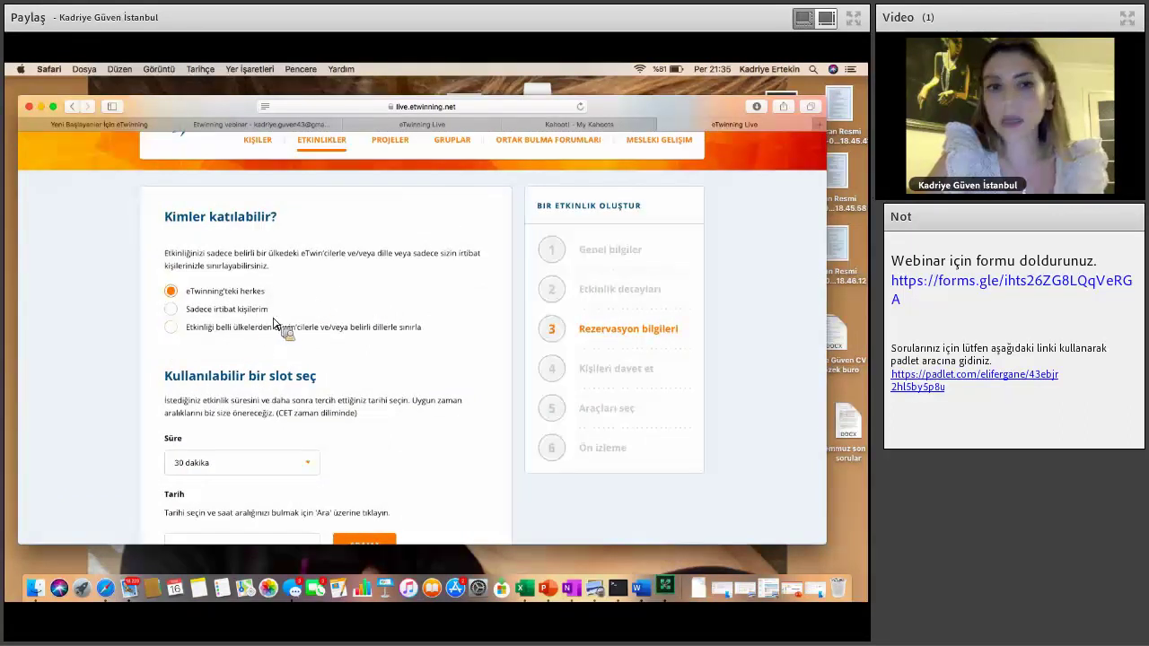
scroll(306, 336, down, 5)
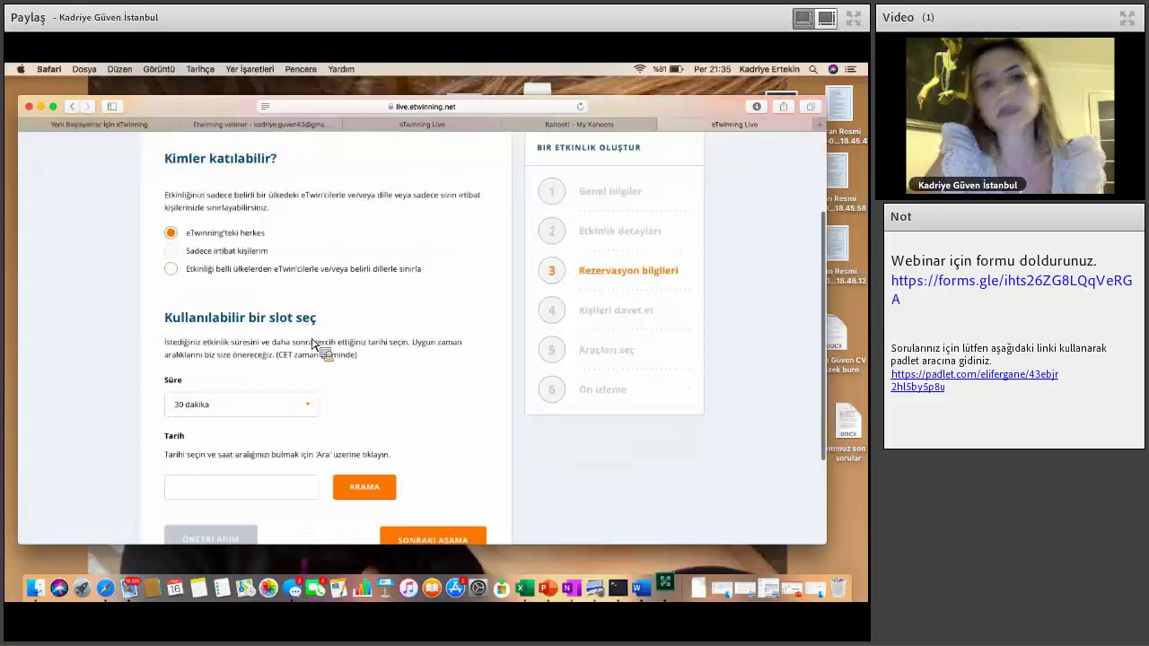
click(314, 335)
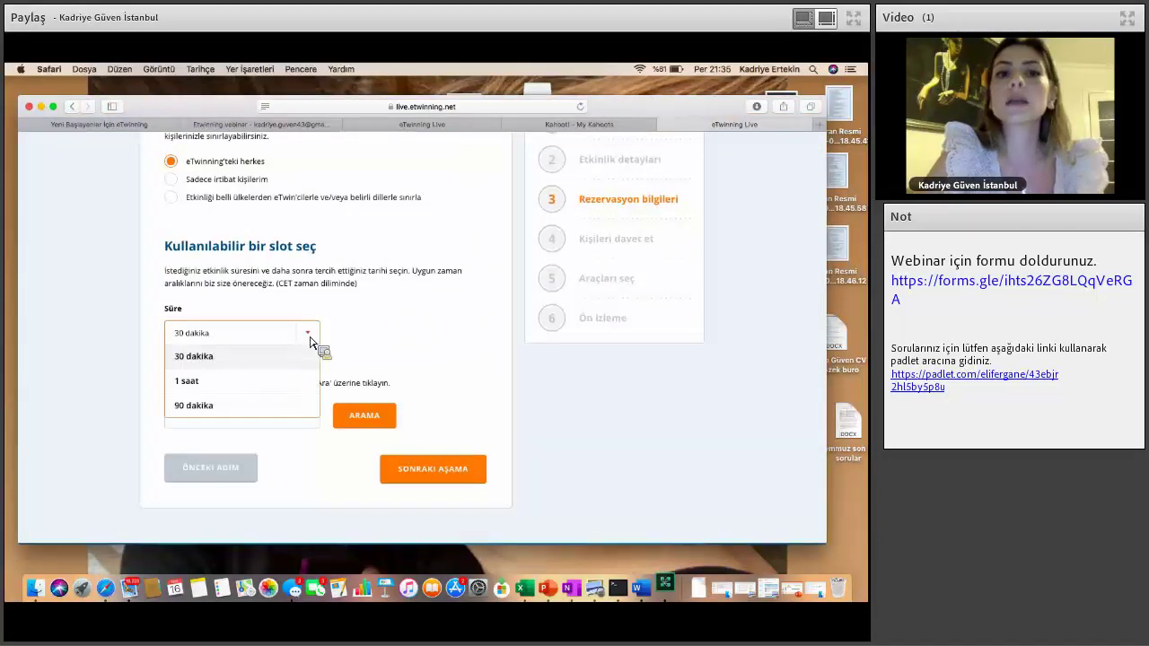
click(299, 380)
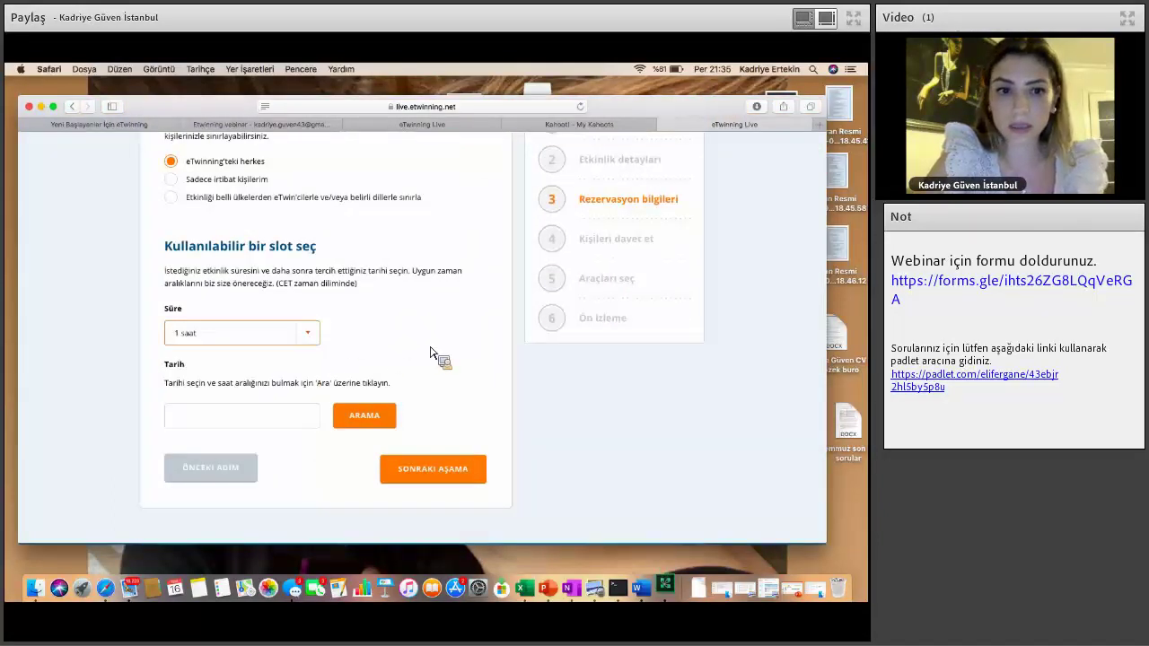
- Set the event date to 13.11.2020 and search for available time slots
scroll(429, 353, down, 3)
click(292, 357)
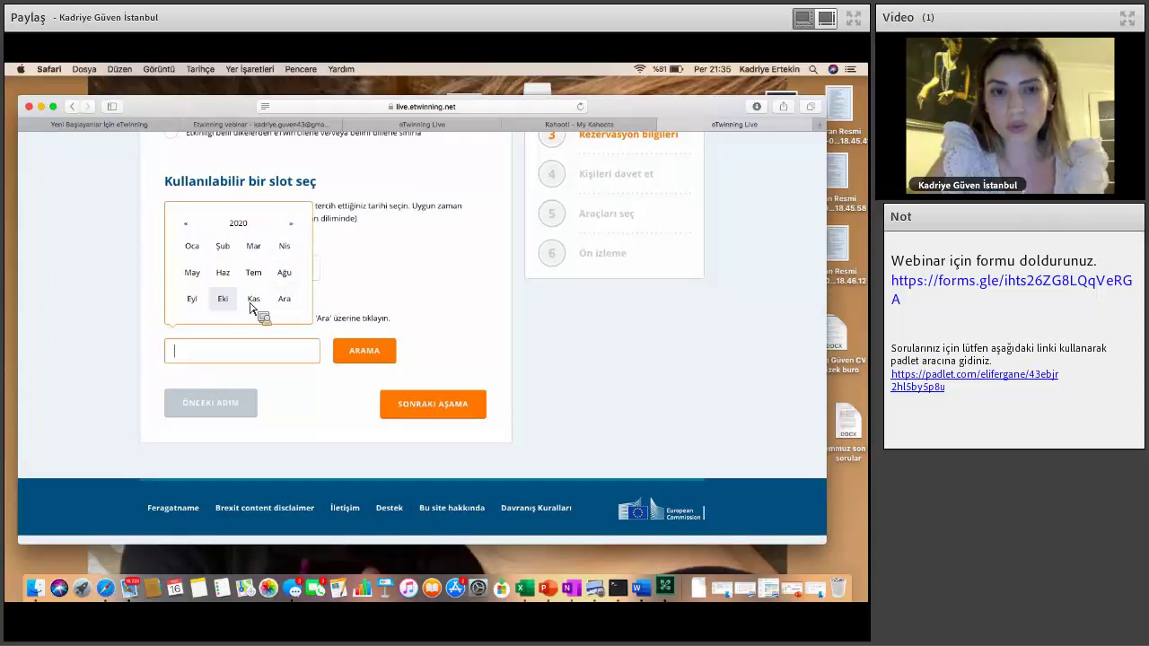
click(253, 303)
click(259, 250)
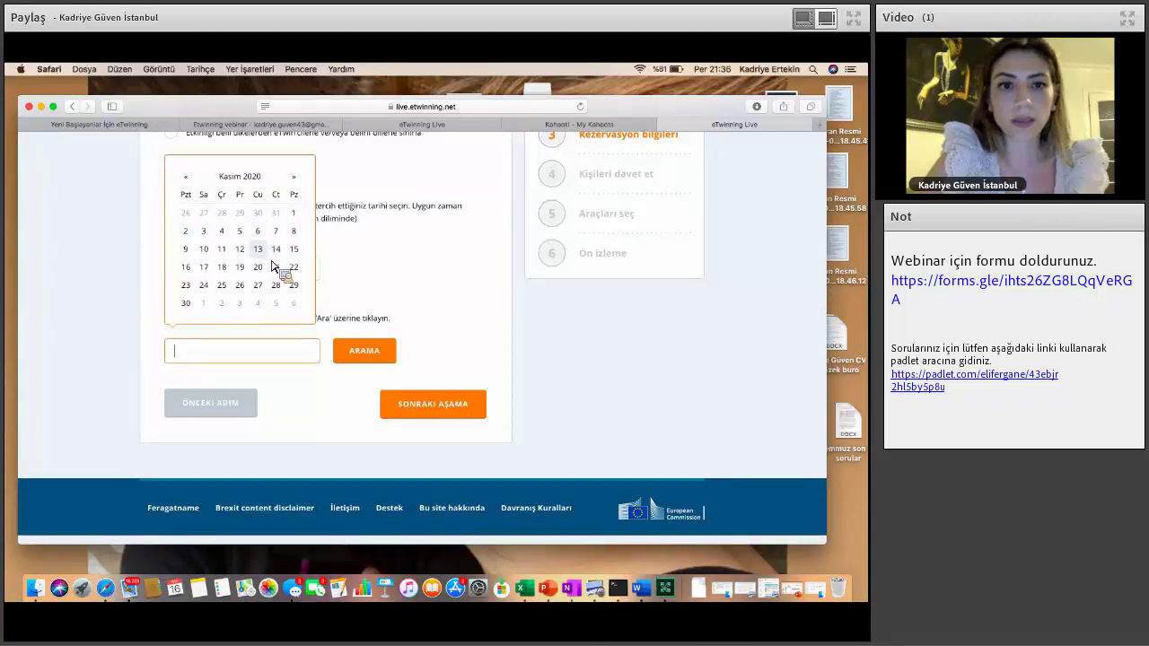
click(380, 359)
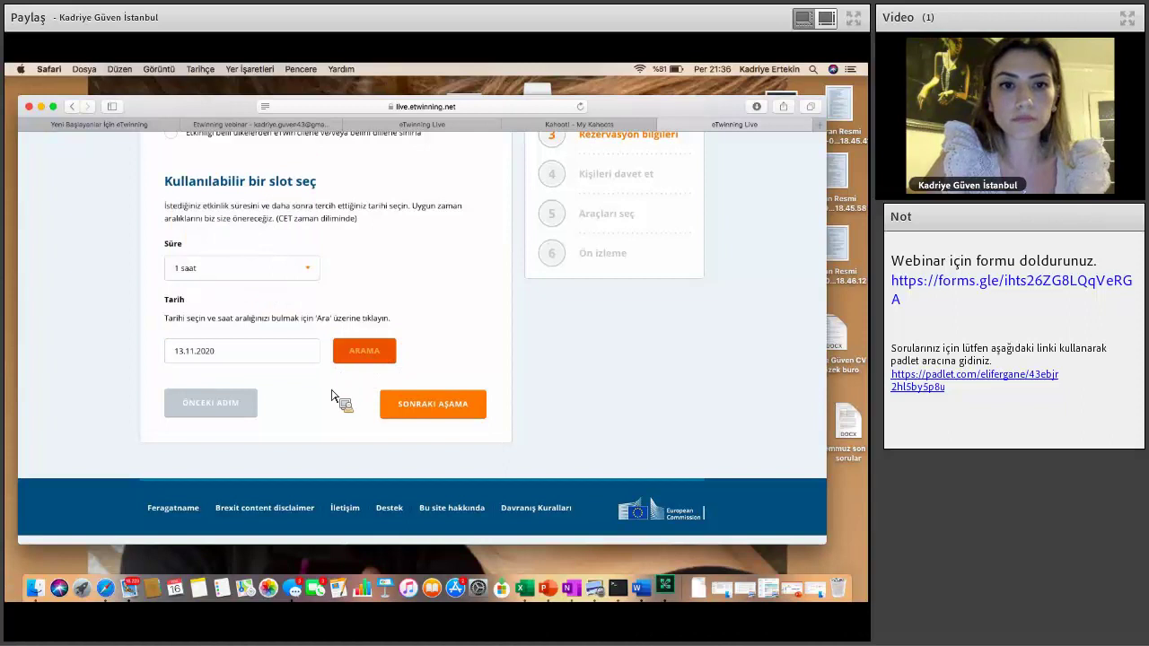
- Choose the 12:30 to 13:30 time slot for the event and continue to the invitation stage
scroll(330, 404, down, 3)
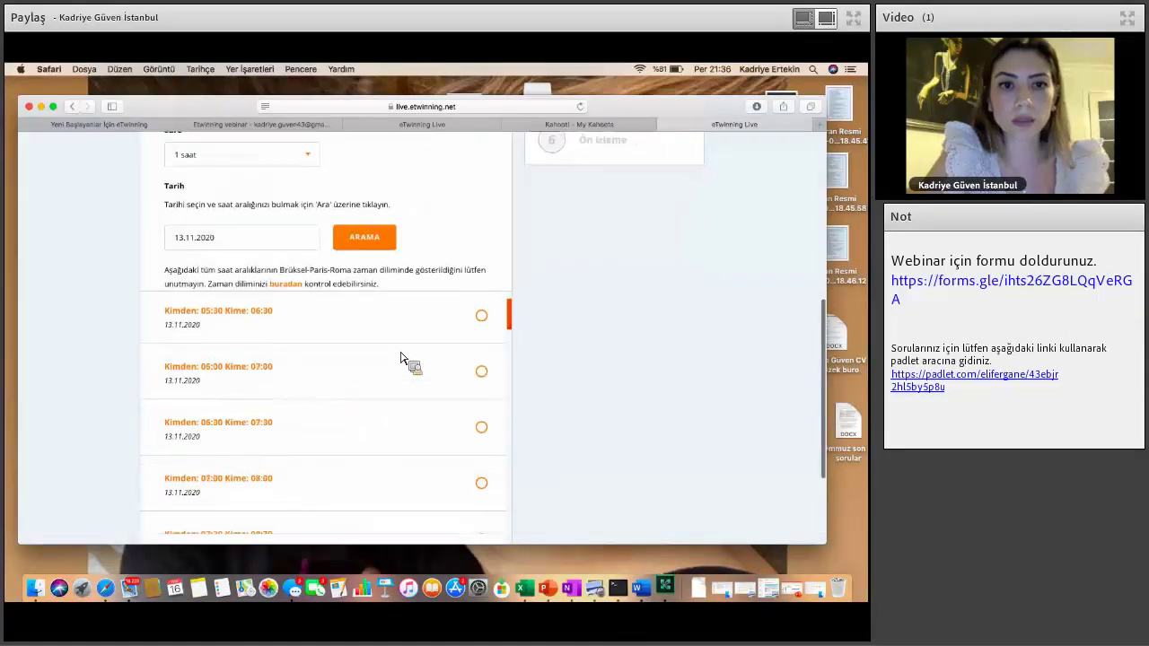
scroll(467, 285, down, 5)
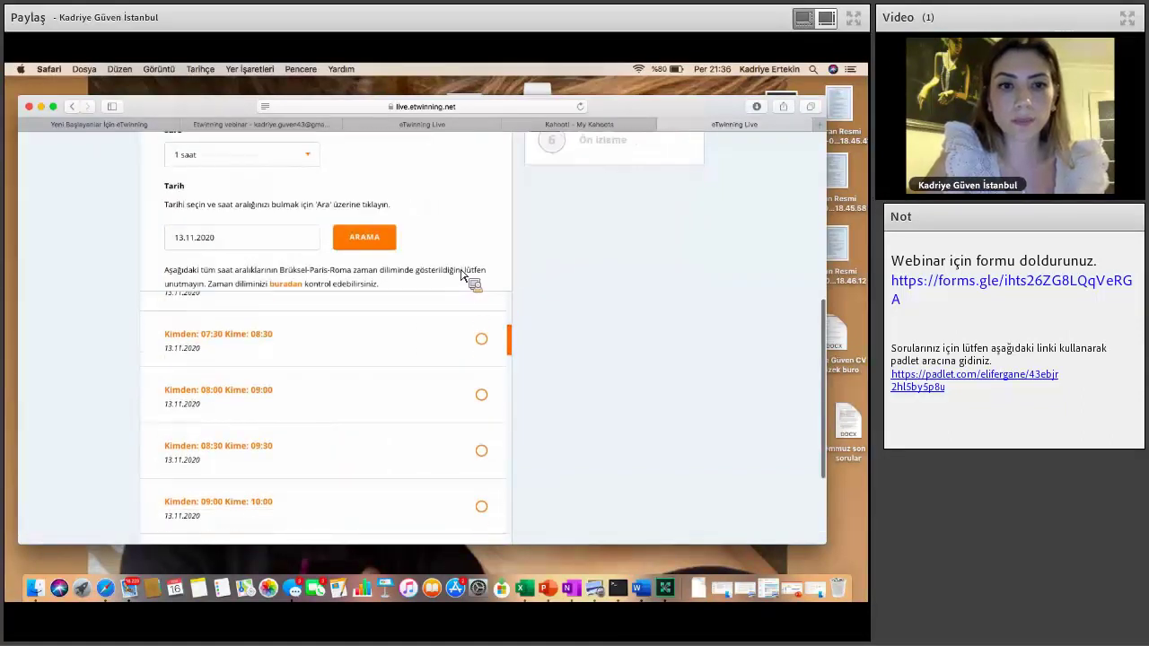
scroll(306, 268, down, 1)
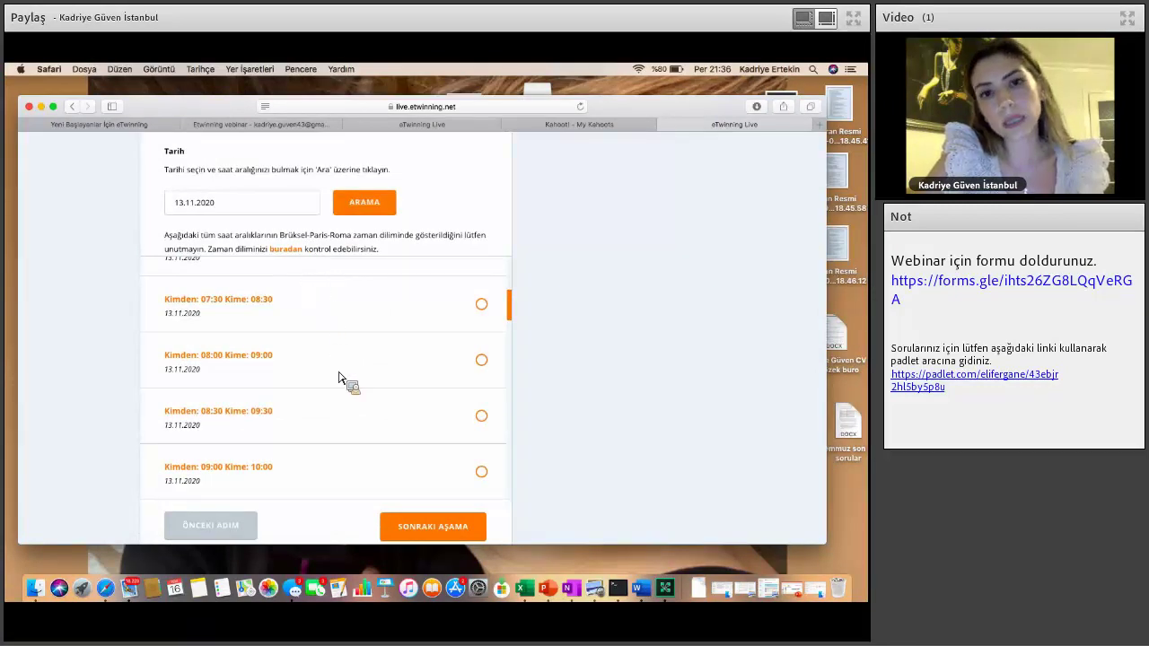
scroll(339, 378, down, 6)
scroll(339, 378, down, 4)
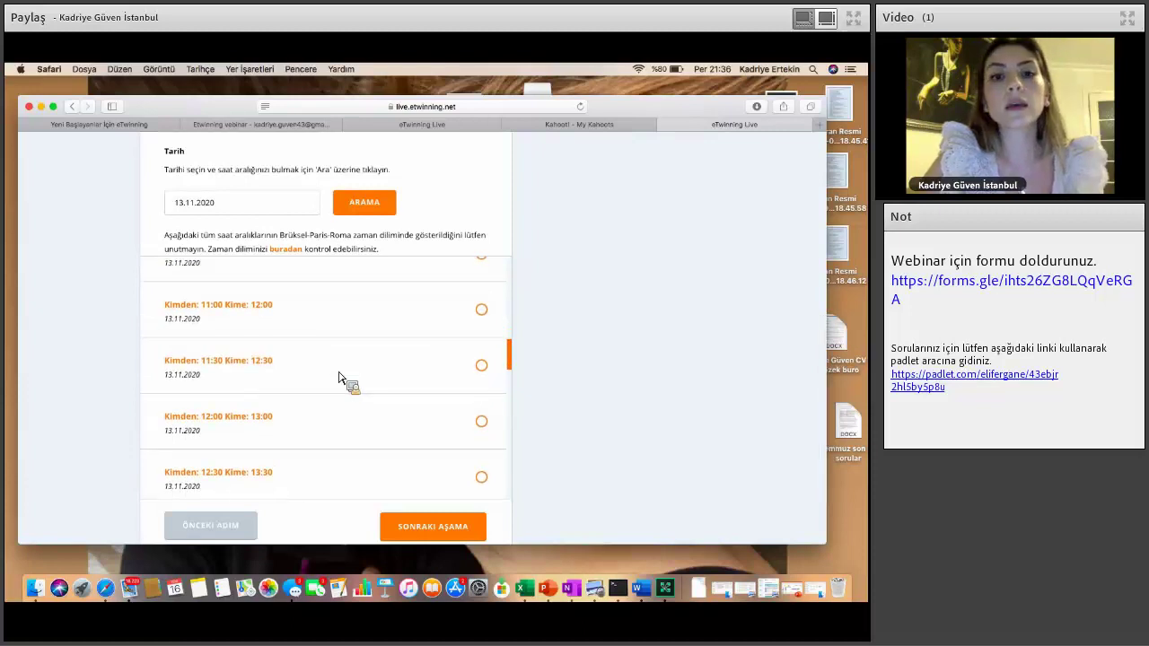
scroll(485, 437, down, 2)
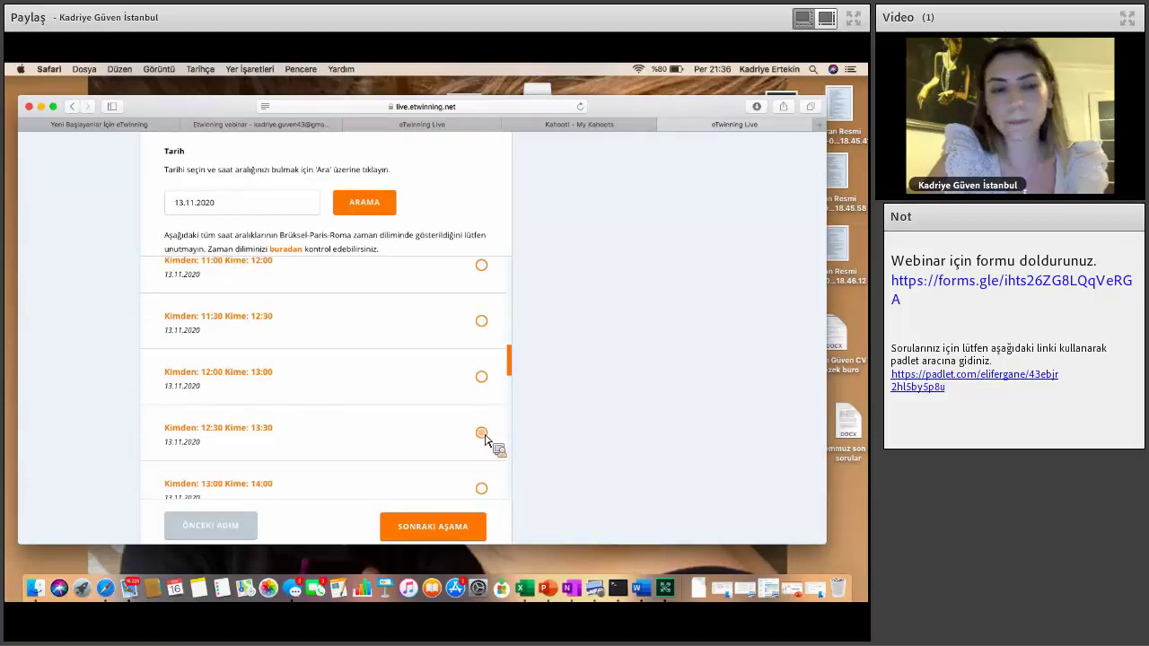
click(483, 435)
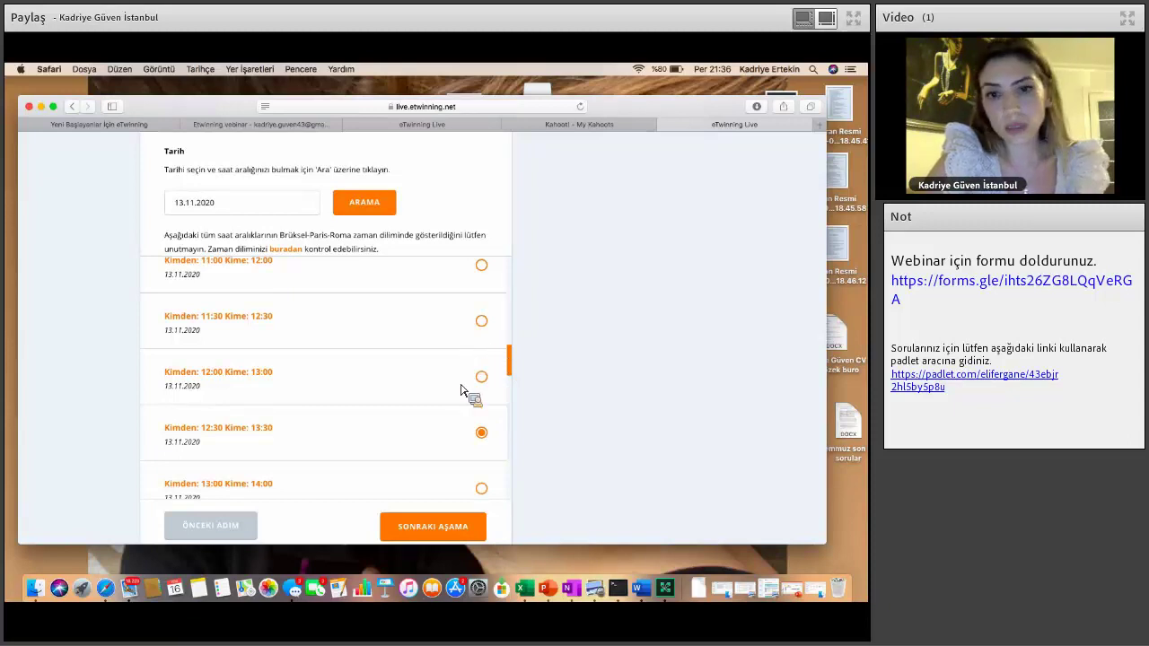
scroll(470, 392, down, 3)
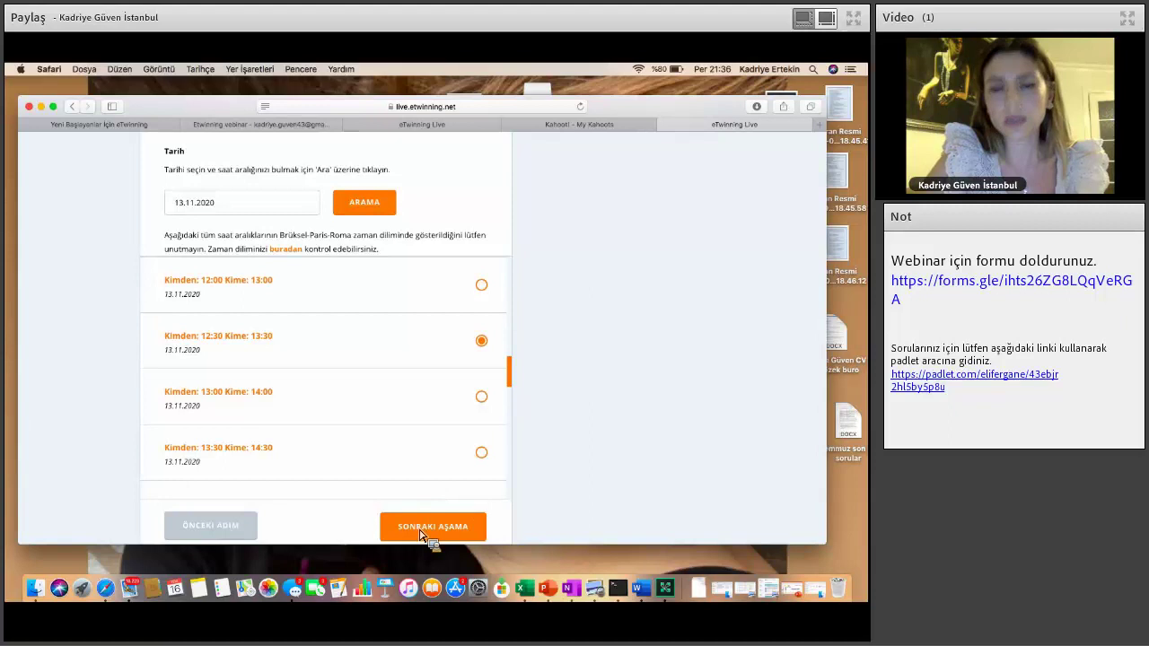
click(422, 530)
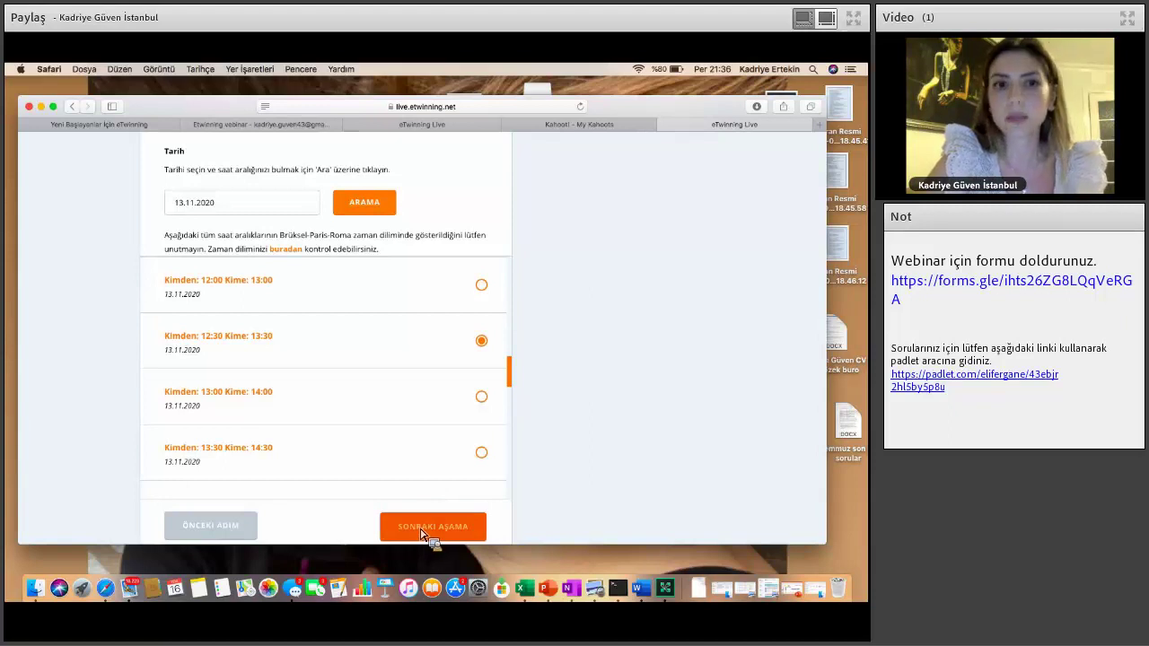
- Look through the list of contacts who can be invited to the event
scroll(386, 377, down, 5)
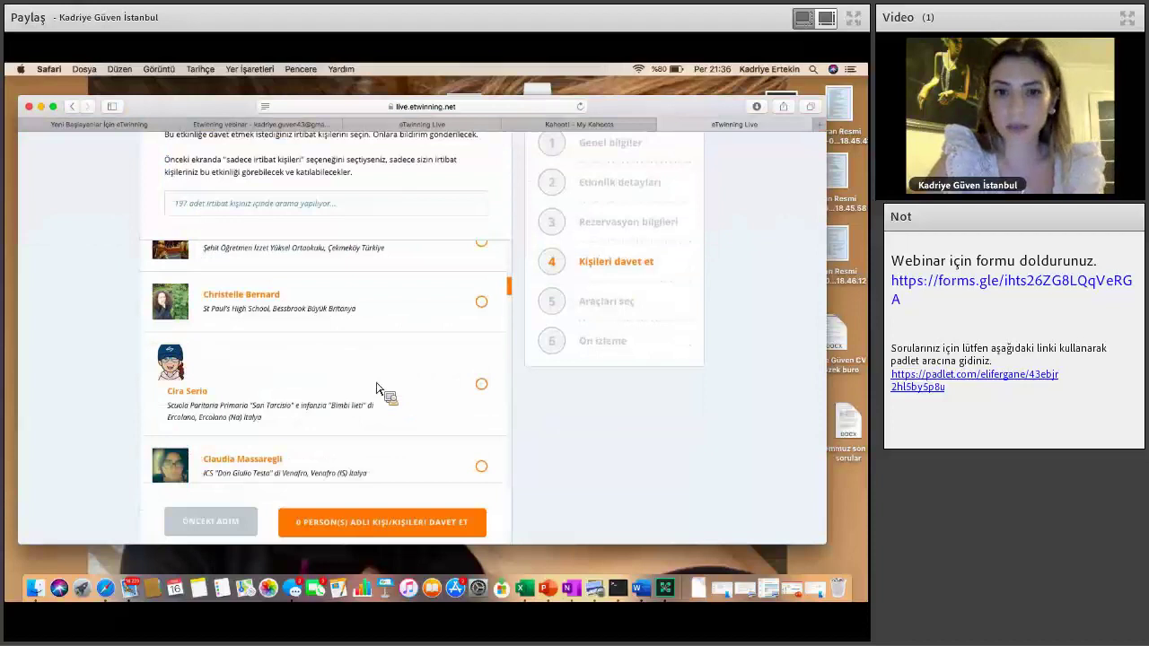
scroll(377, 388, down, 6)
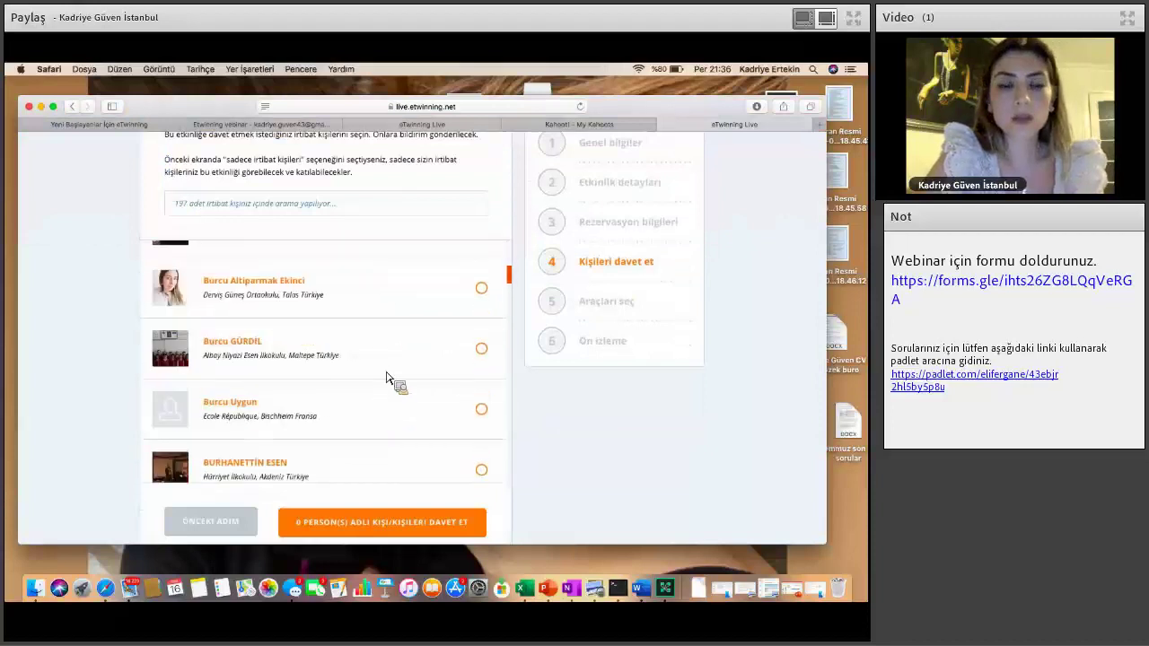
scroll(416, 341, down, 6)
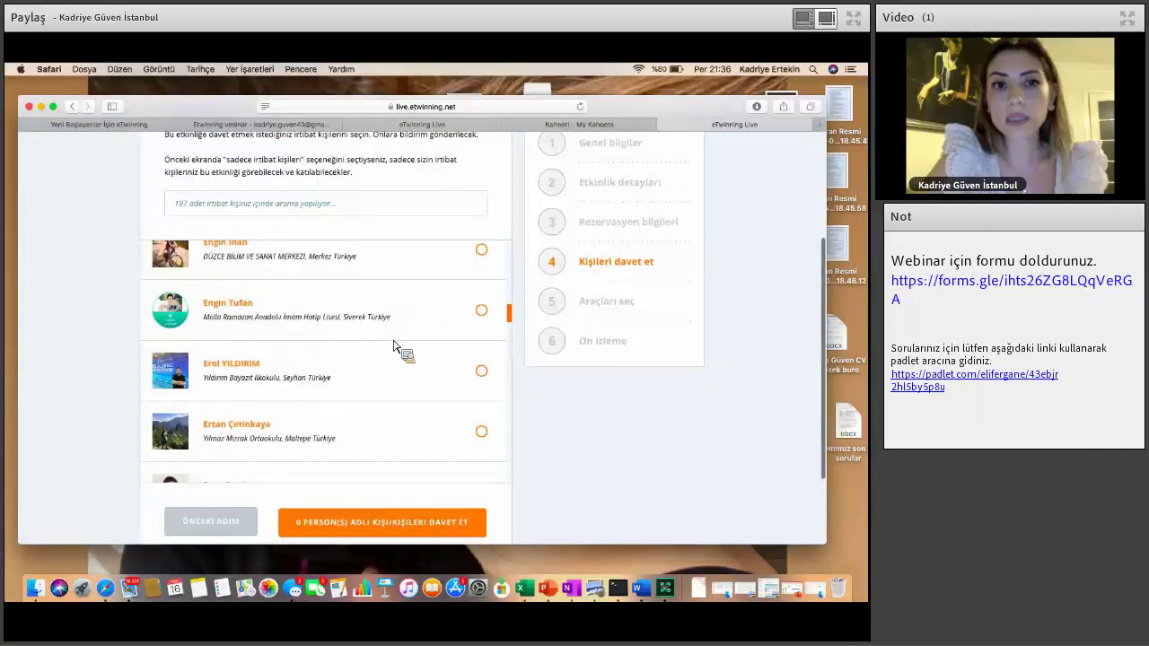
scroll(395, 345, up, 2)
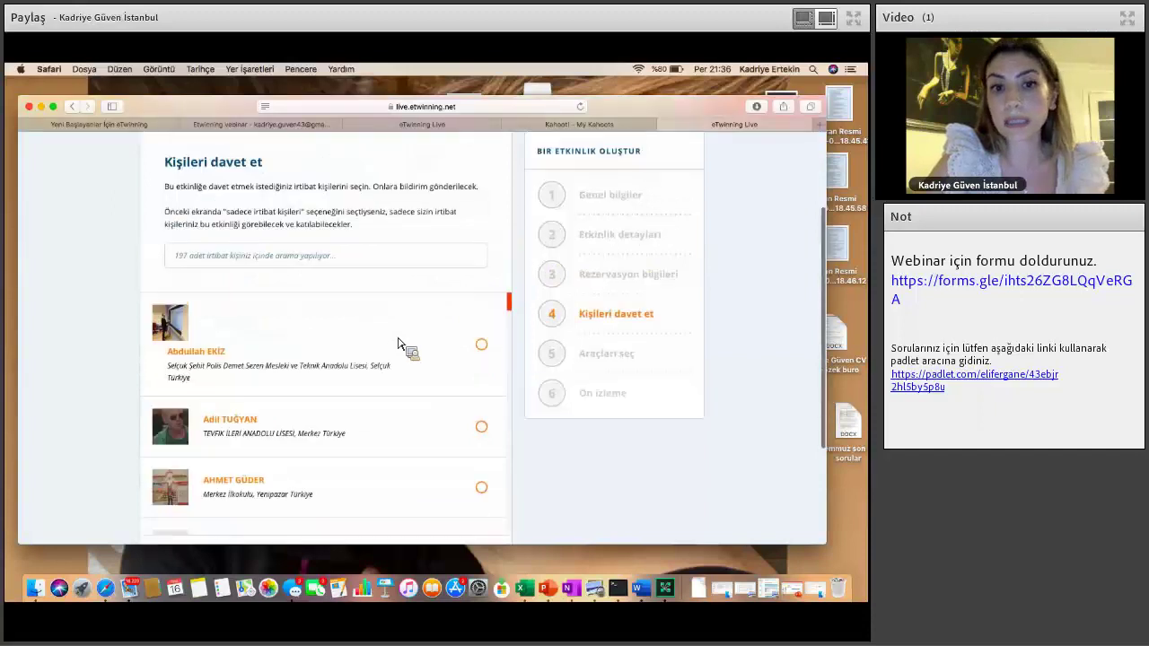
- Select the second contact in the list as an invitee and continue to the tool selection (Araçları seç)
scroll(426, 290, down, 3)
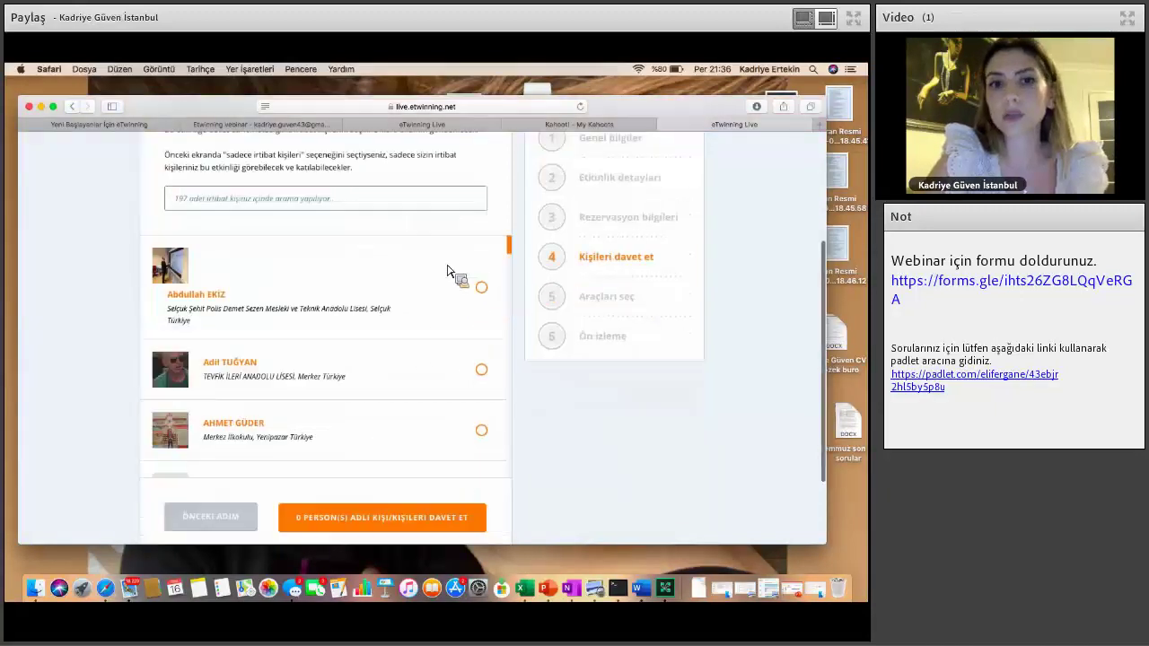
scroll(440, 300, up, 6)
scroll(440, 302, down, 3)
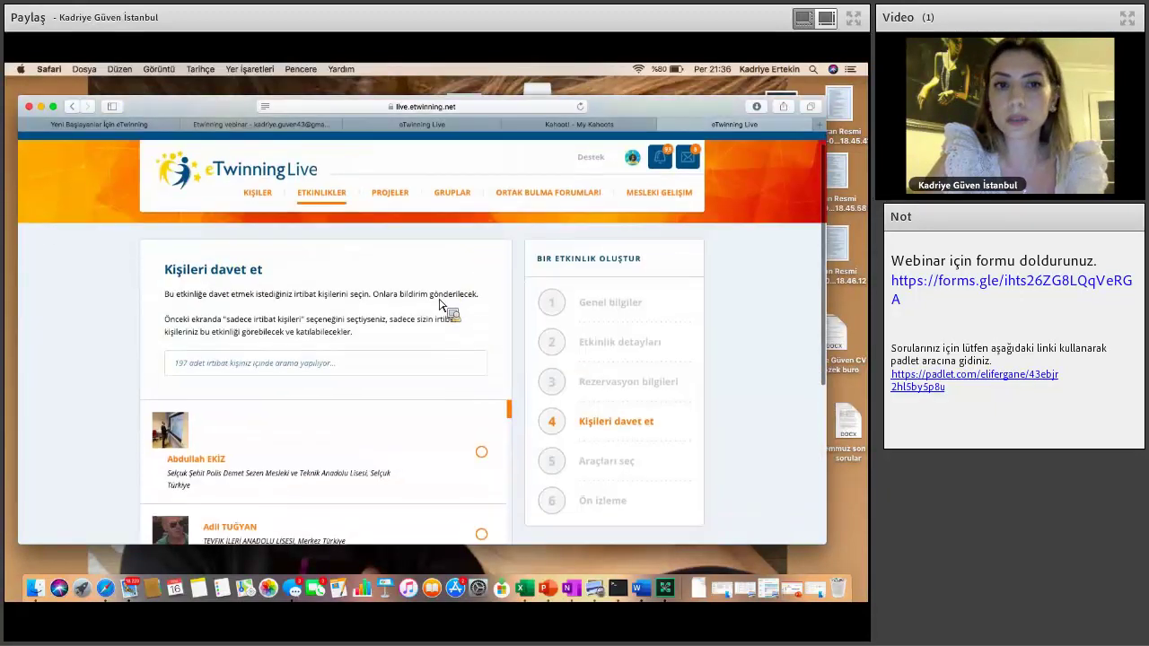
click(482, 446)
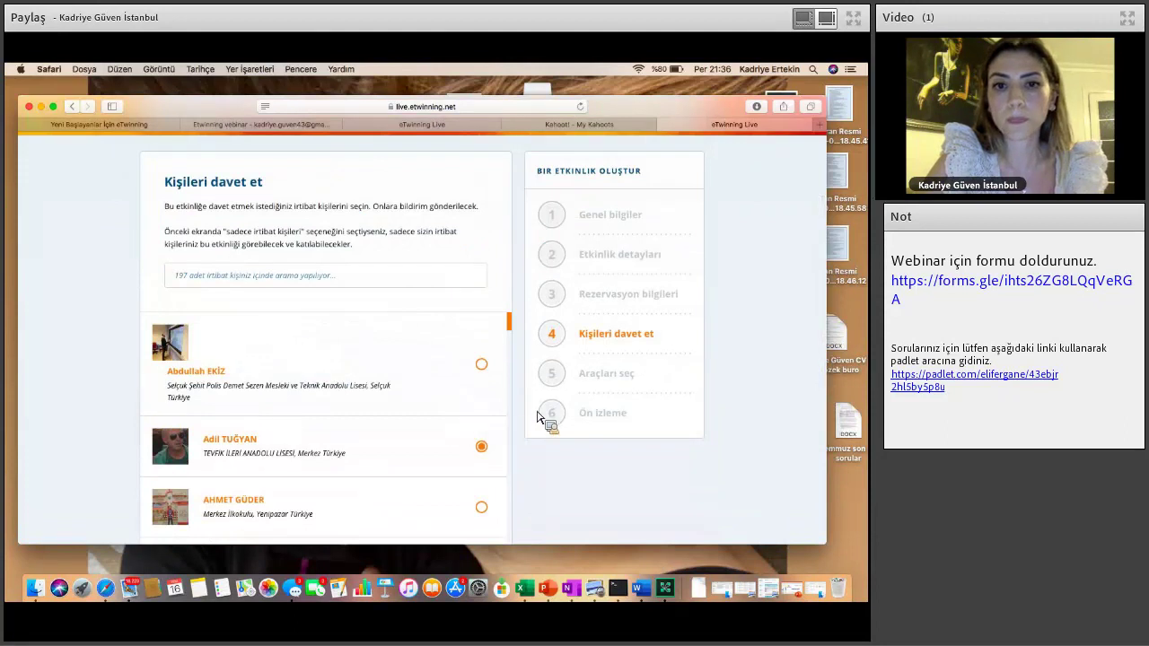
scroll(539, 415, down, 10)
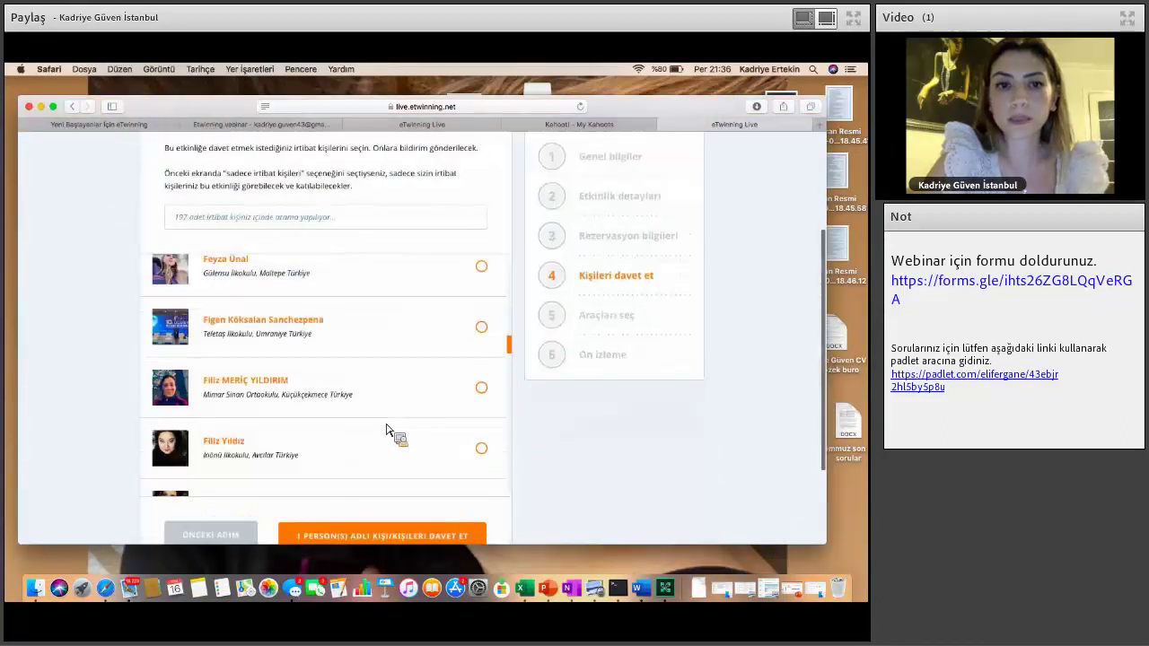
scroll(395, 431, down, 3)
click(397, 413)
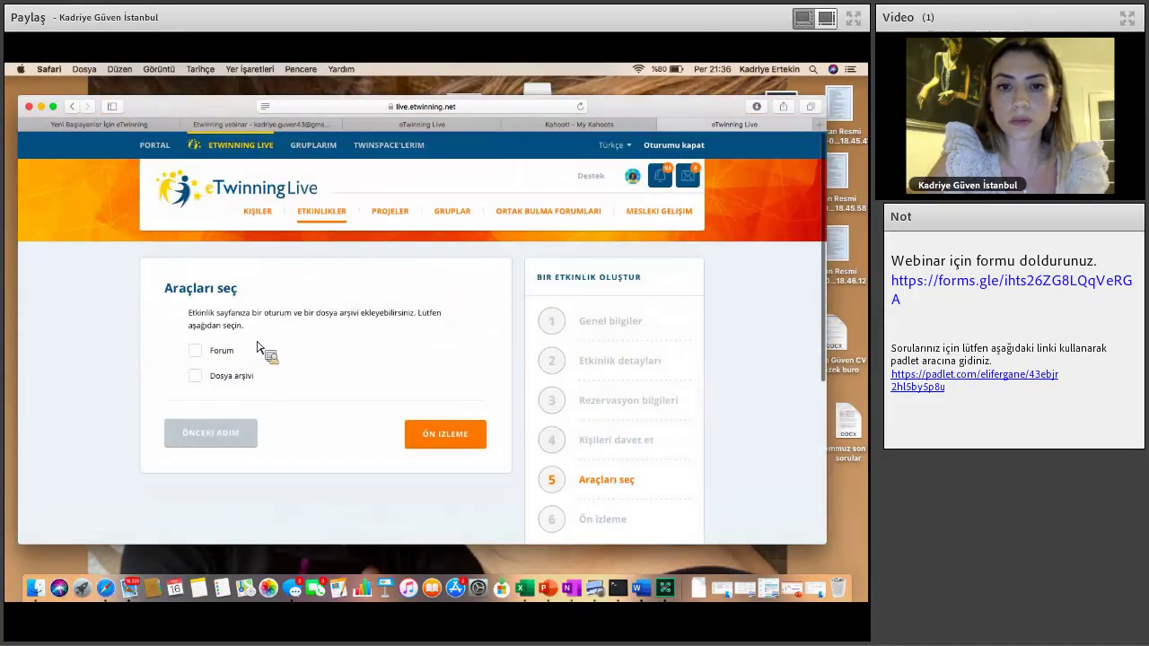
- Add the Forum tool to the event and review all event information in the preview (Ön izleme)
click(197, 352)
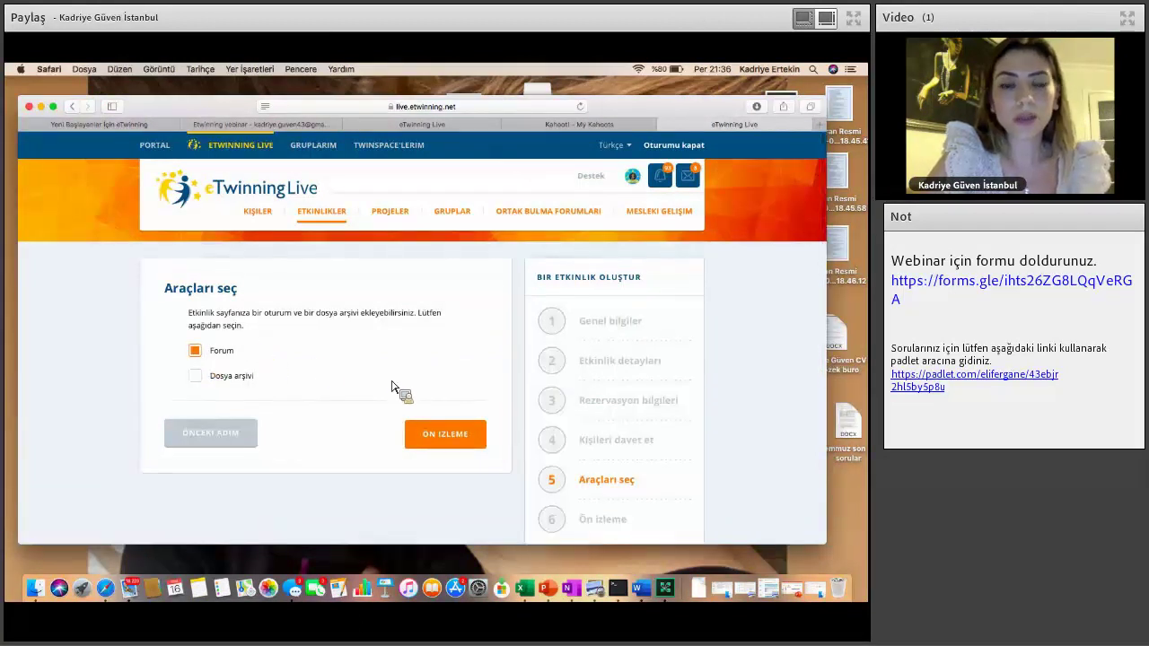
click(431, 439)
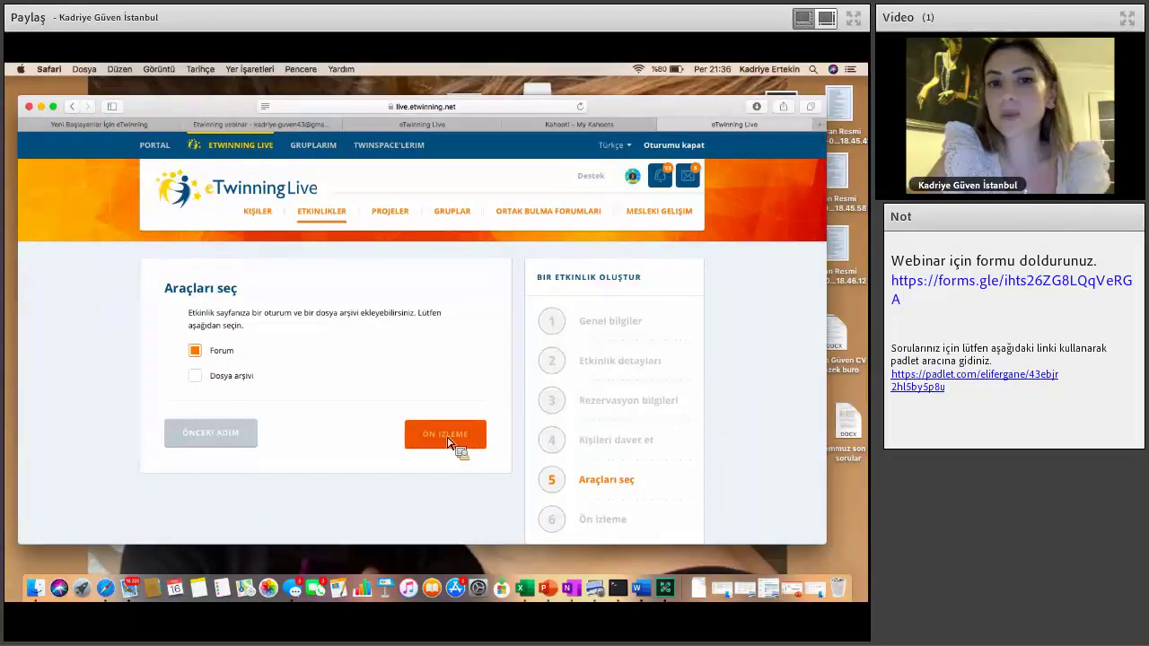
scroll(326, 232, down, 3)
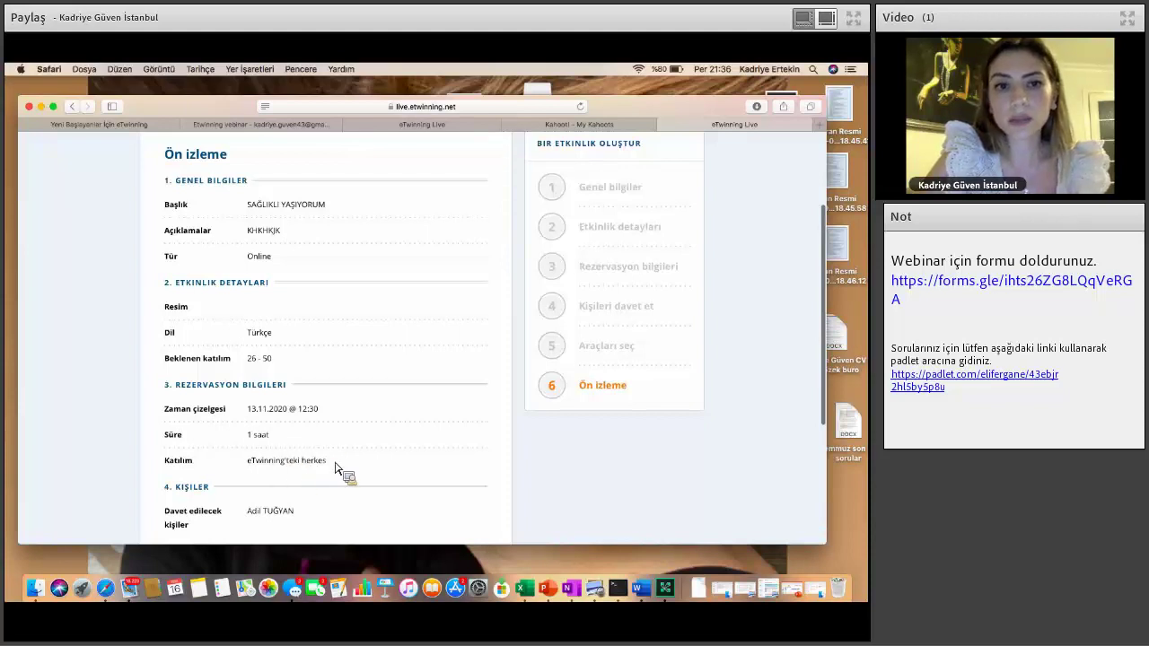
scroll(336, 467, down, 4)
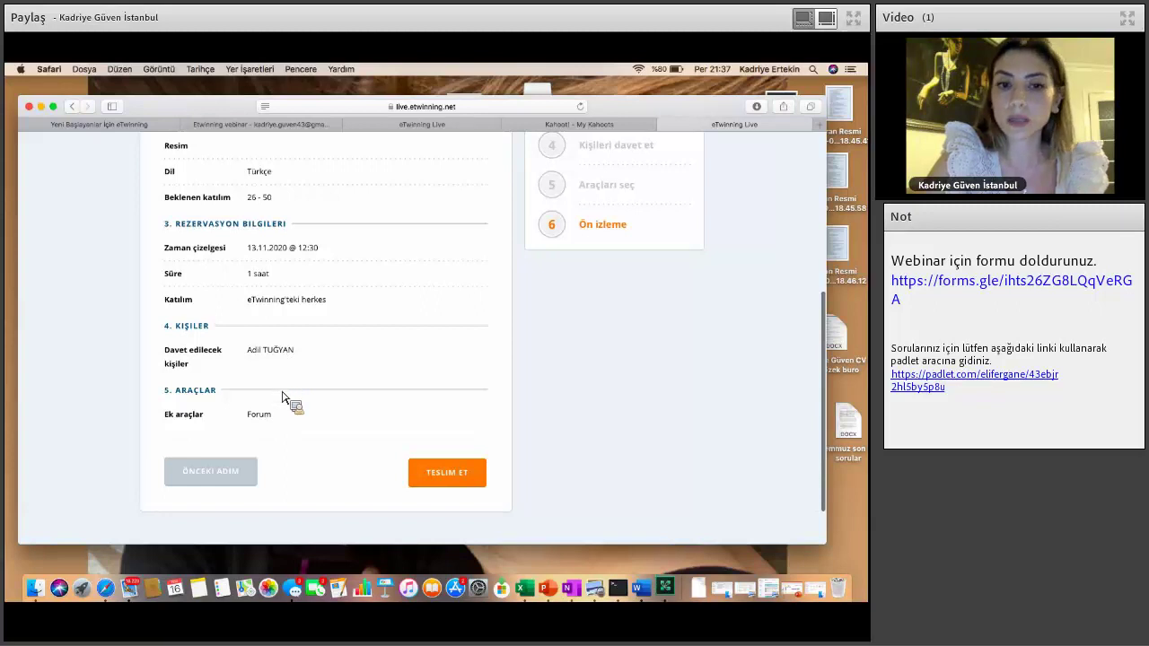
click(453, 484)
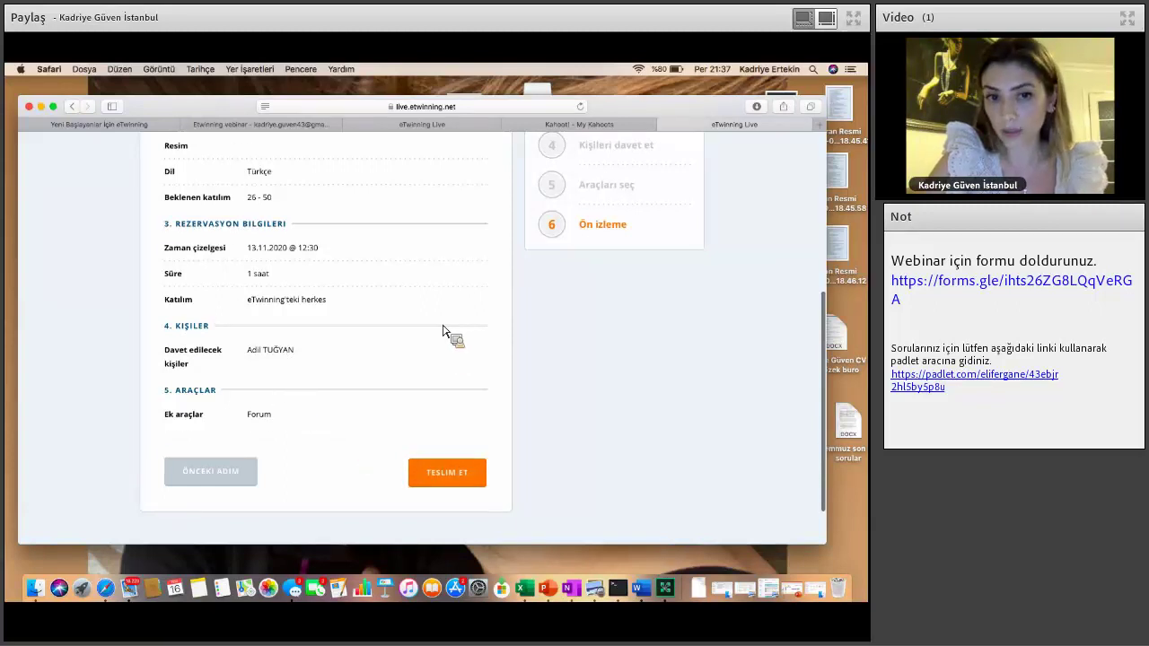
- Return to the Etkinlikler section and look over the event search, calendar and today's events
scroll(442, 332, up, 10)
click(332, 222)
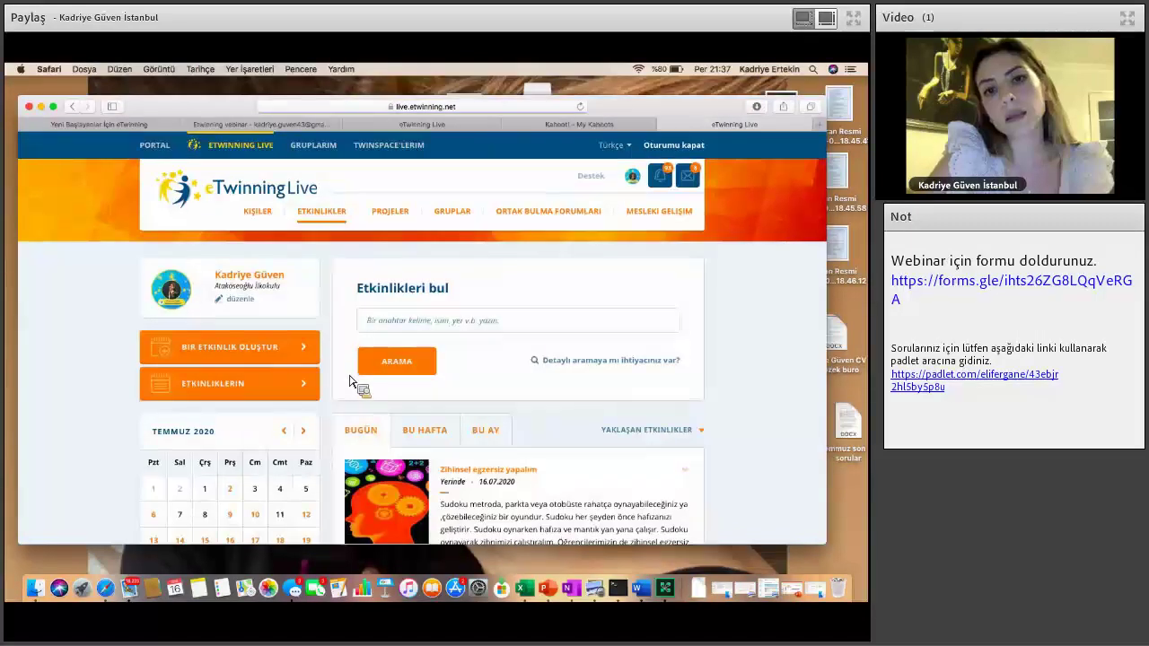
scroll(353, 380, down, 5)
scroll(261, 315, up, 3)
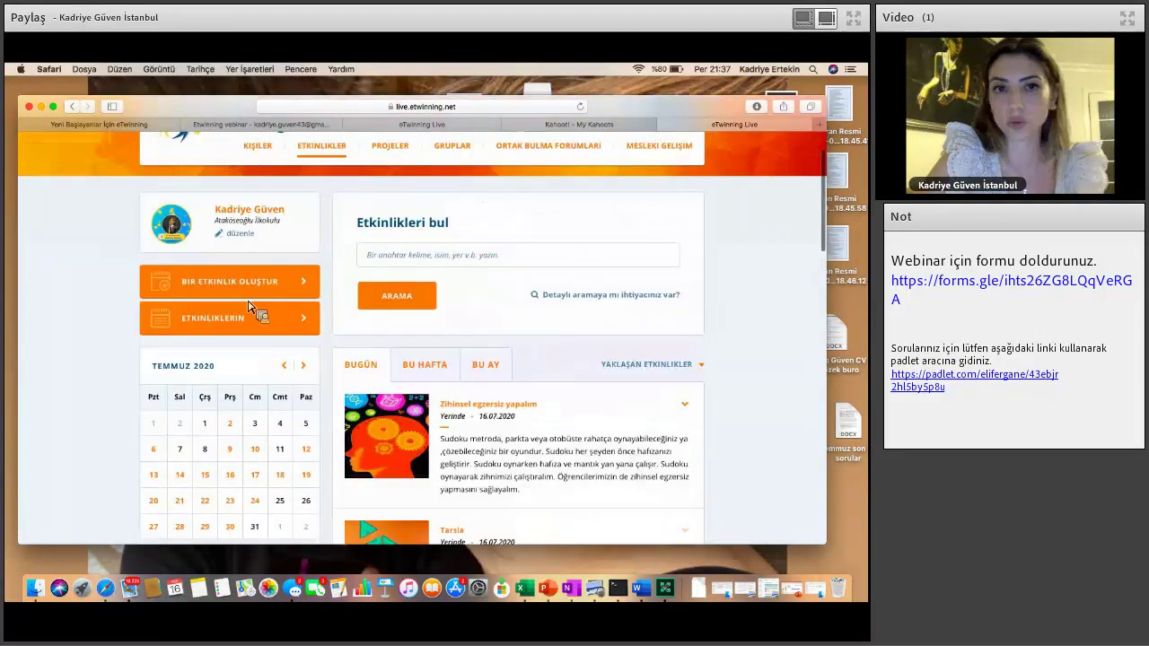
- Start another event, accept the introductory notice, and read the help on on-site and online event types
click(309, 301)
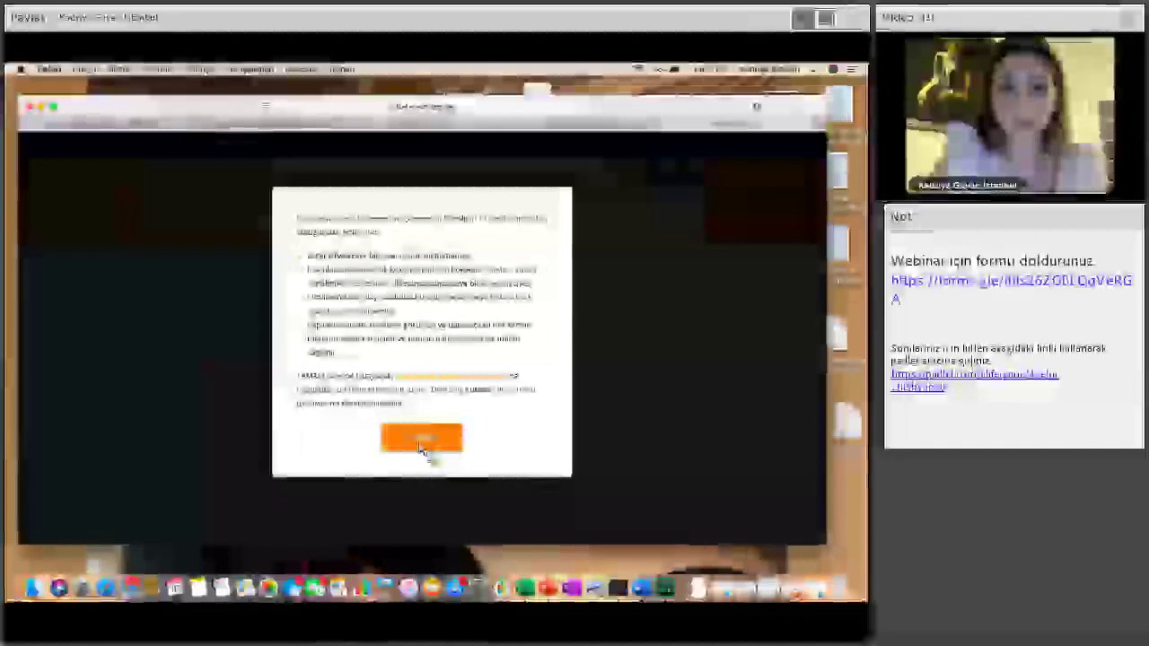
click(422, 440)
click(282, 368)
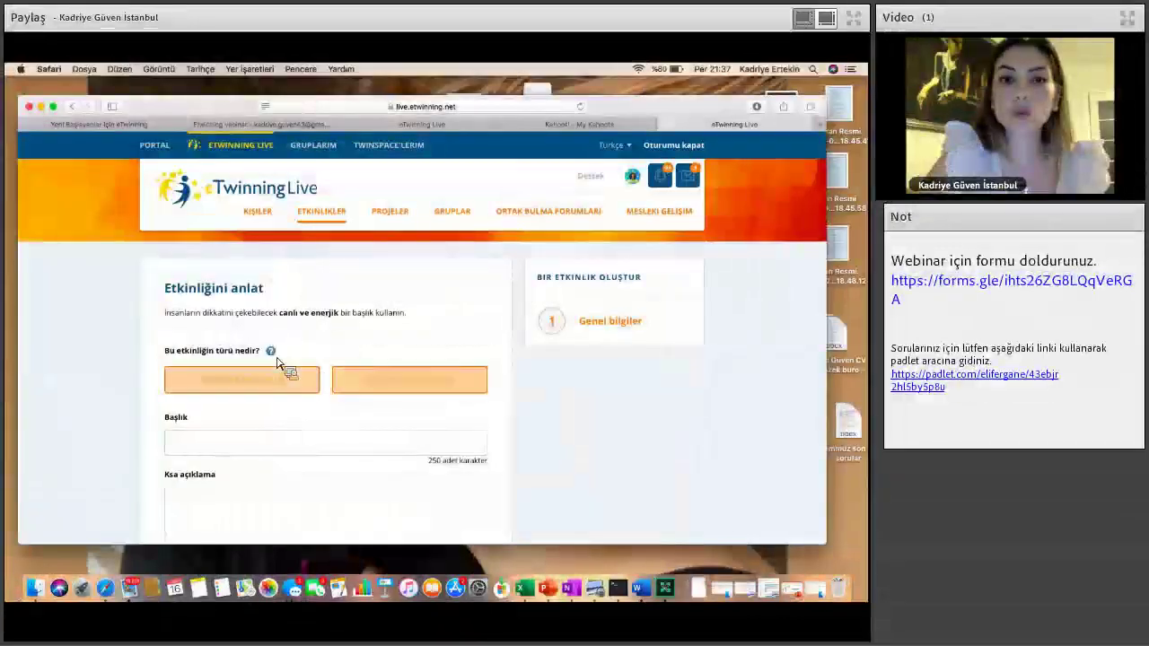
mouse_move(270, 351)
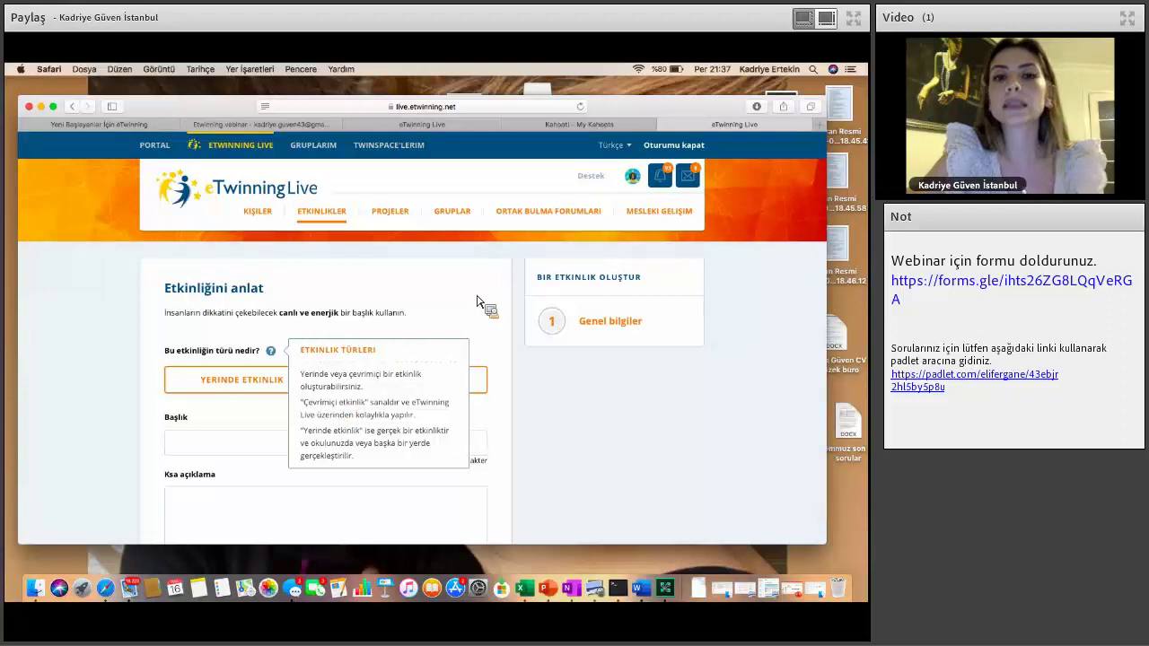
- Open the Projeler section and examine the lists of pending (Beklemede olan projeler) and closed projects (Kapalı projeler)
click(433, 302)
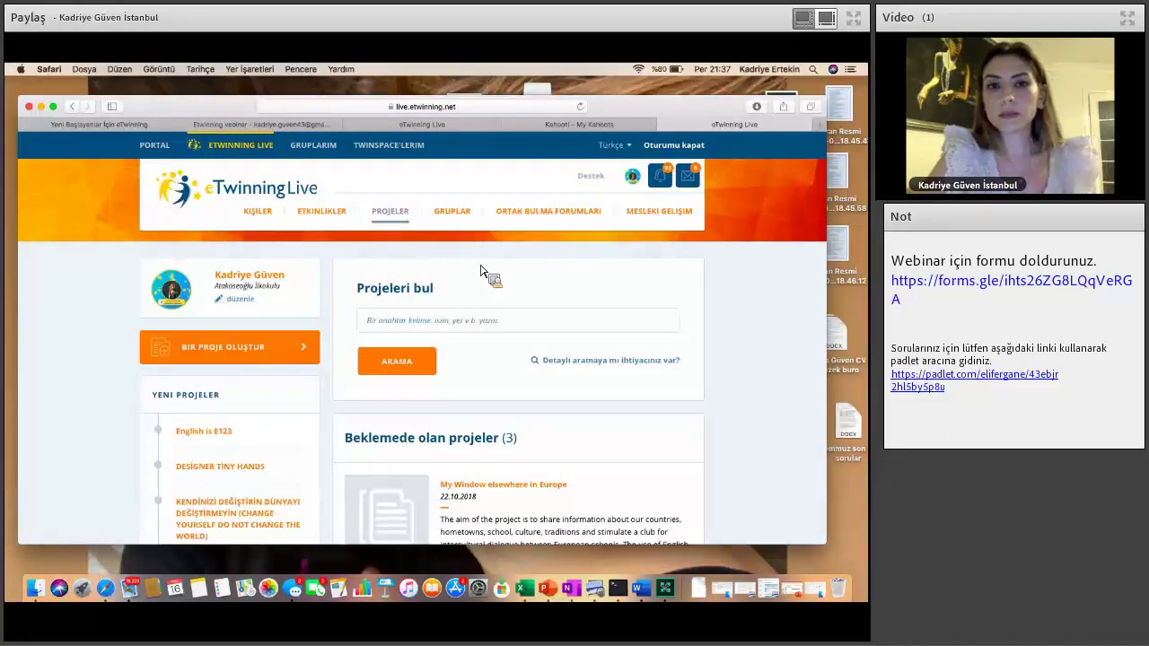
scroll(491, 271, down, 2)
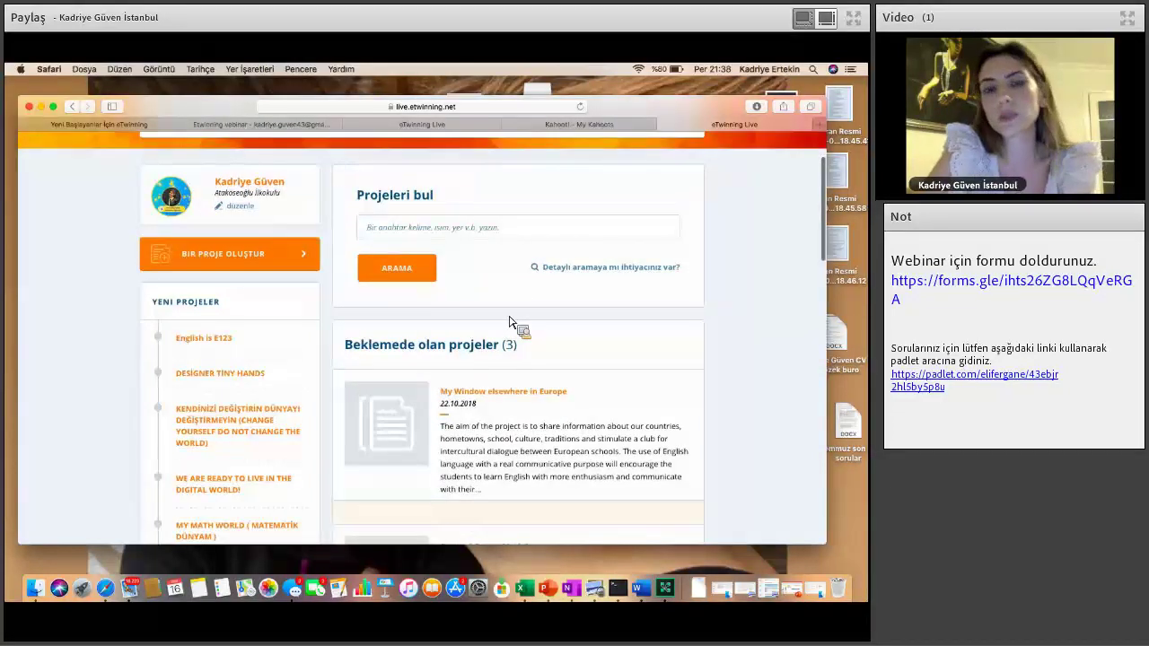
scroll(509, 322, down, 3)
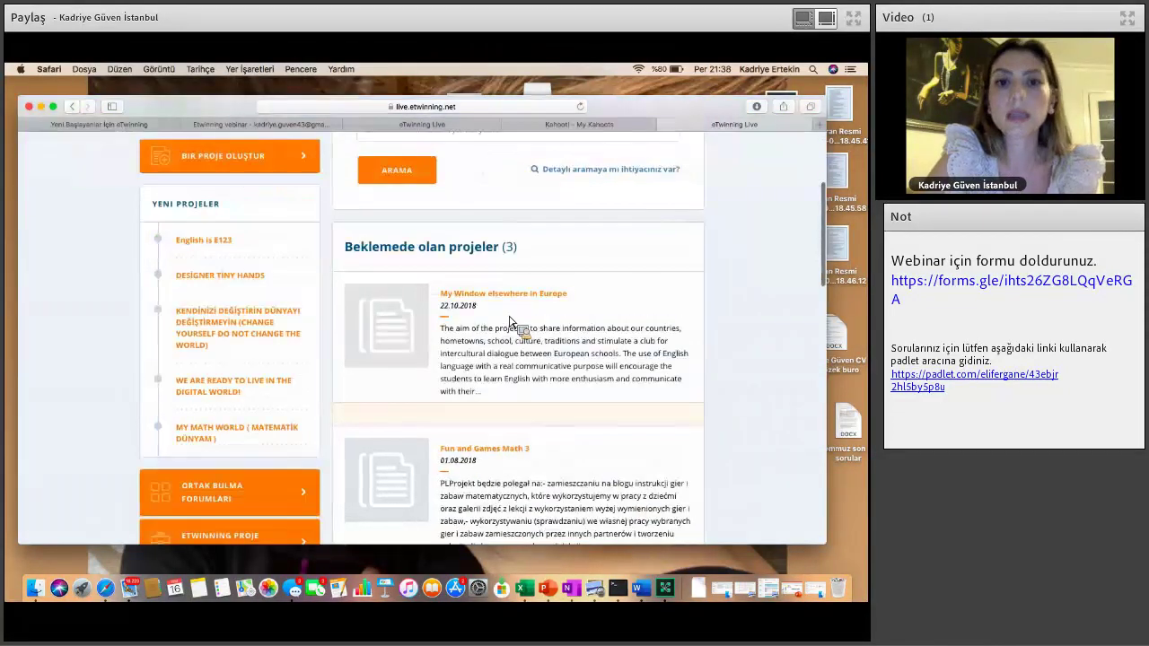
scroll(513, 326, up, 2)
scroll(524, 411, down, 5)
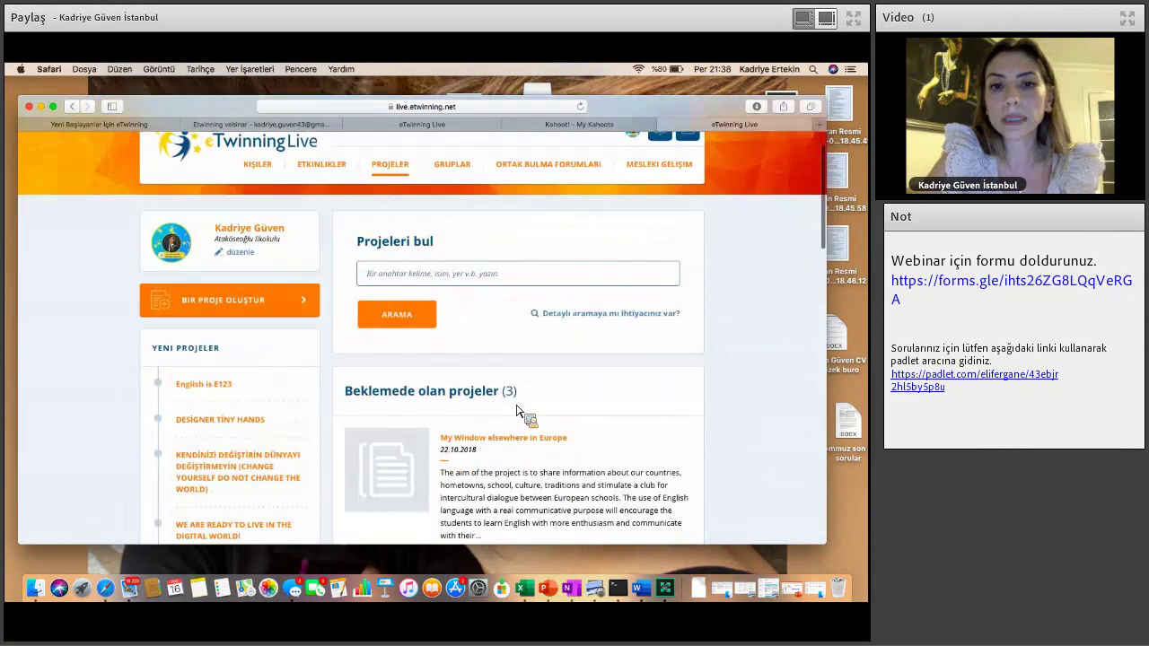
scroll(516, 410, up, 5)
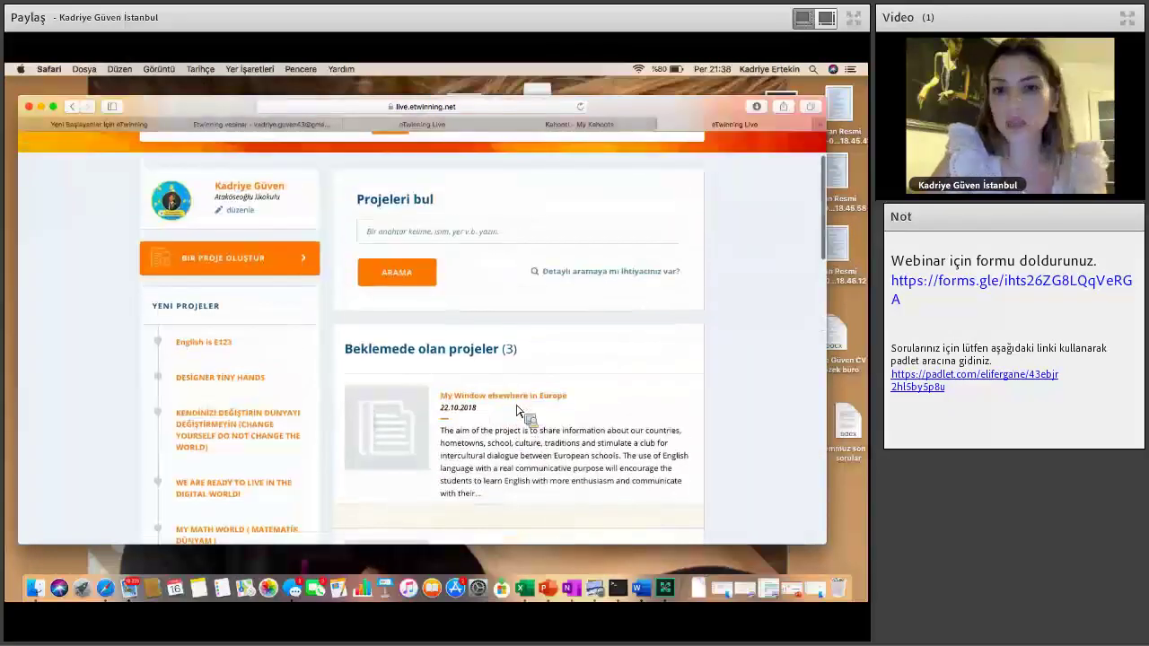
scroll(516, 410, down, 5)
scroll(516, 410, down, 6)
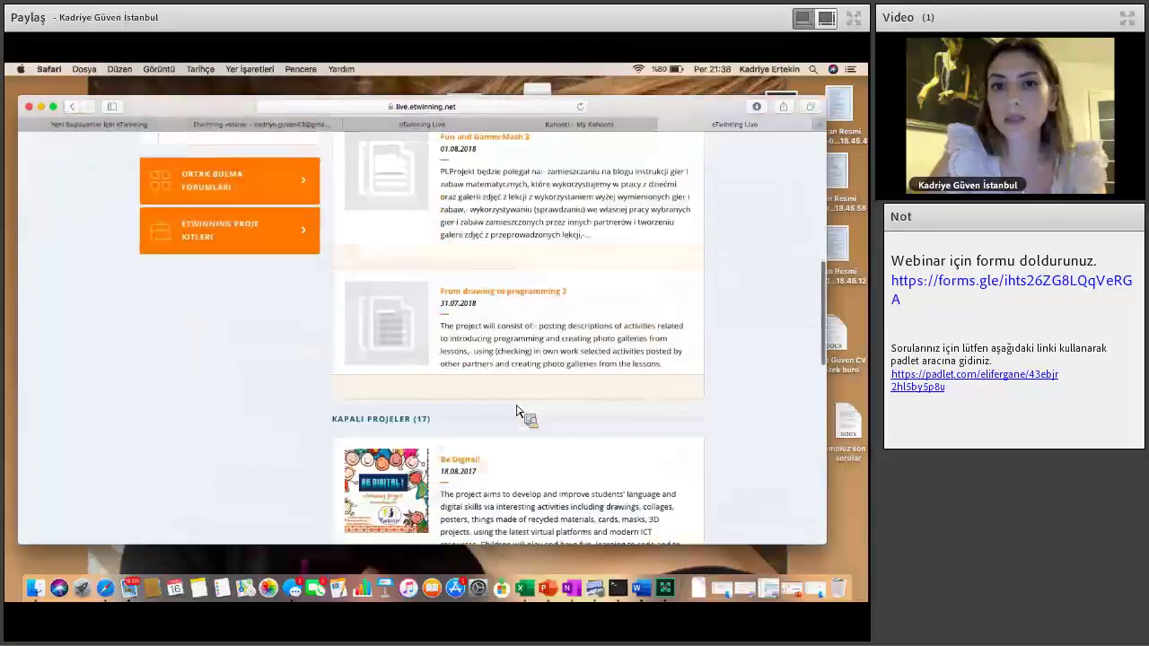
scroll(516, 410, down, 3)
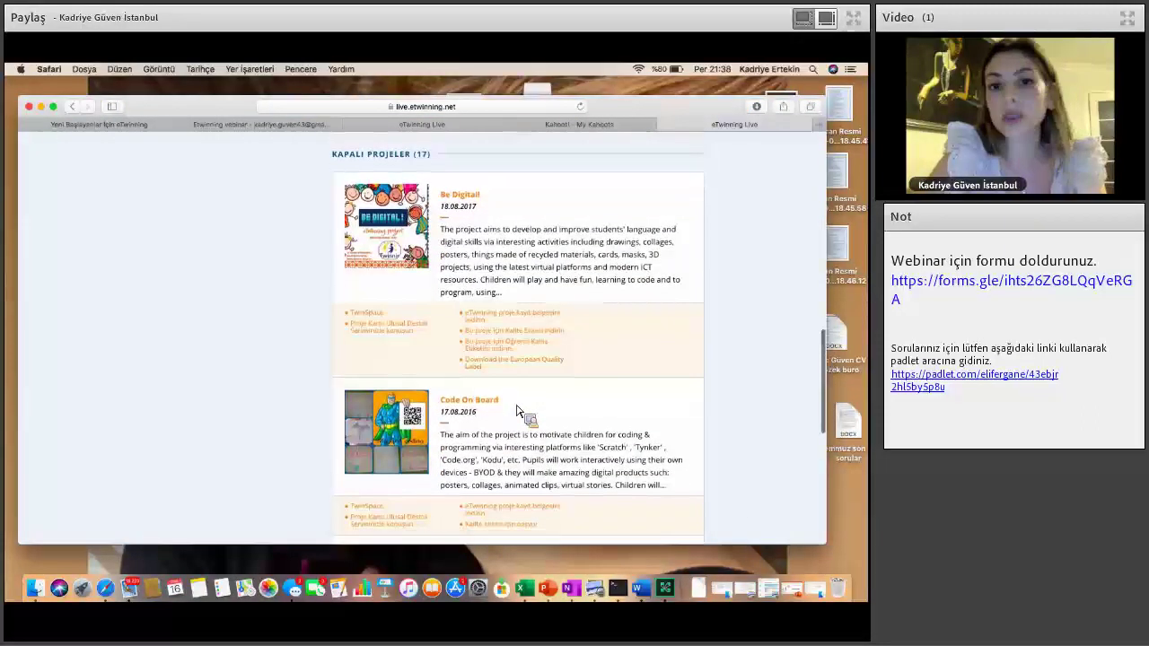
scroll(516, 410, down, 10)
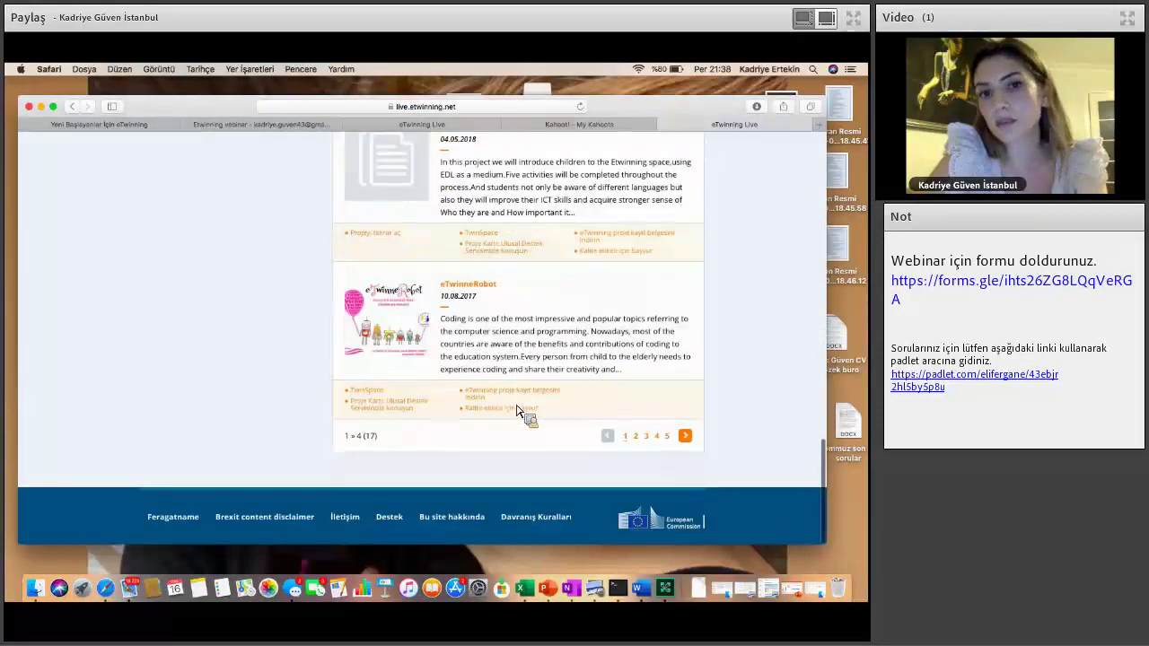
scroll(516, 410, up, 8)
scroll(516, 410, up, 8)
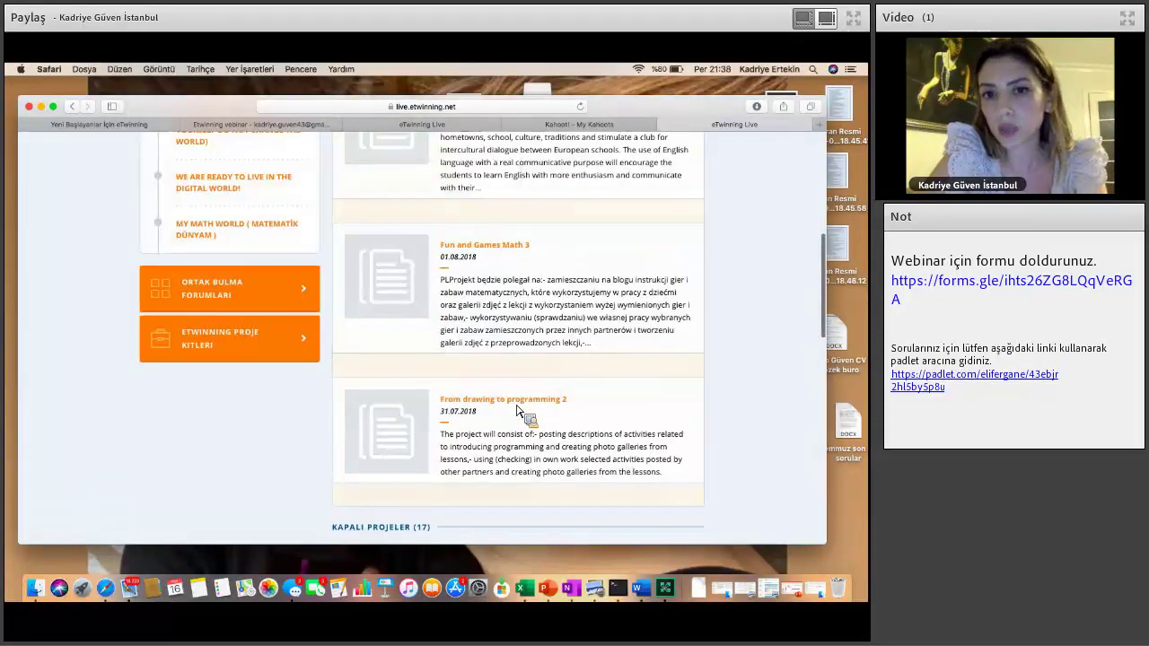
scroll(516, 410, up, 8)
scroll(516, 410, down, 3)
scroll(516, 410, down, 3)
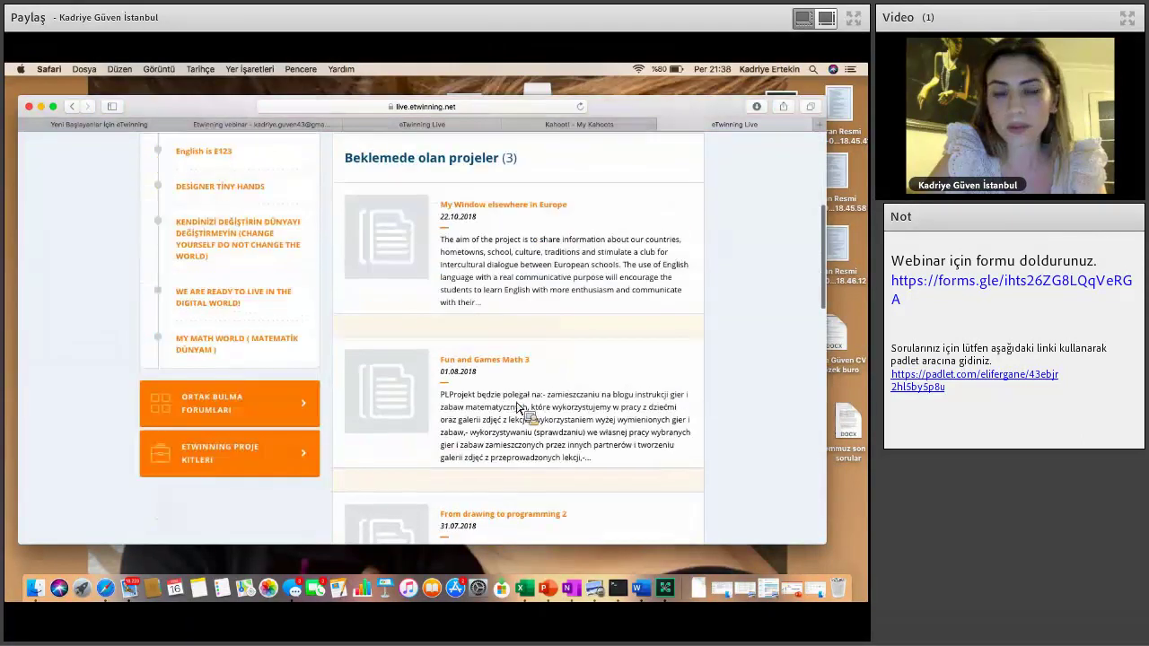
scroll(516, 411, up, 5)
scroll(476, 252, down, 2)
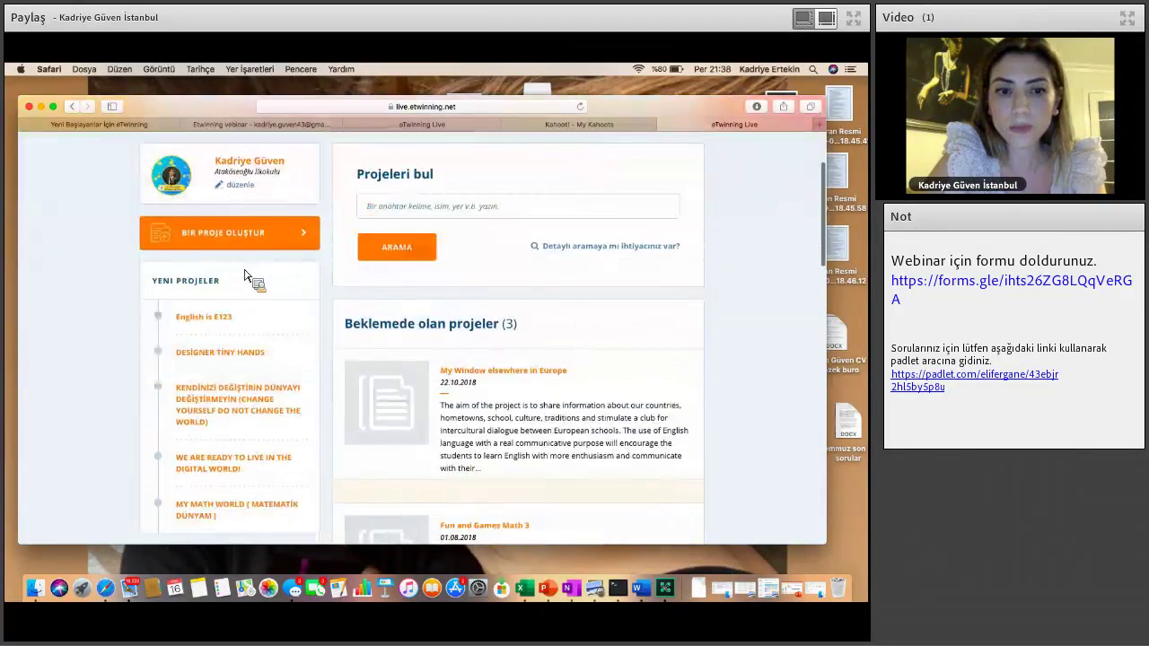
- Start creating a new project and go through the school and founding partner stages to the project description
scroll(237, 272, down, 2)
scroll(231, 273, up, 3)
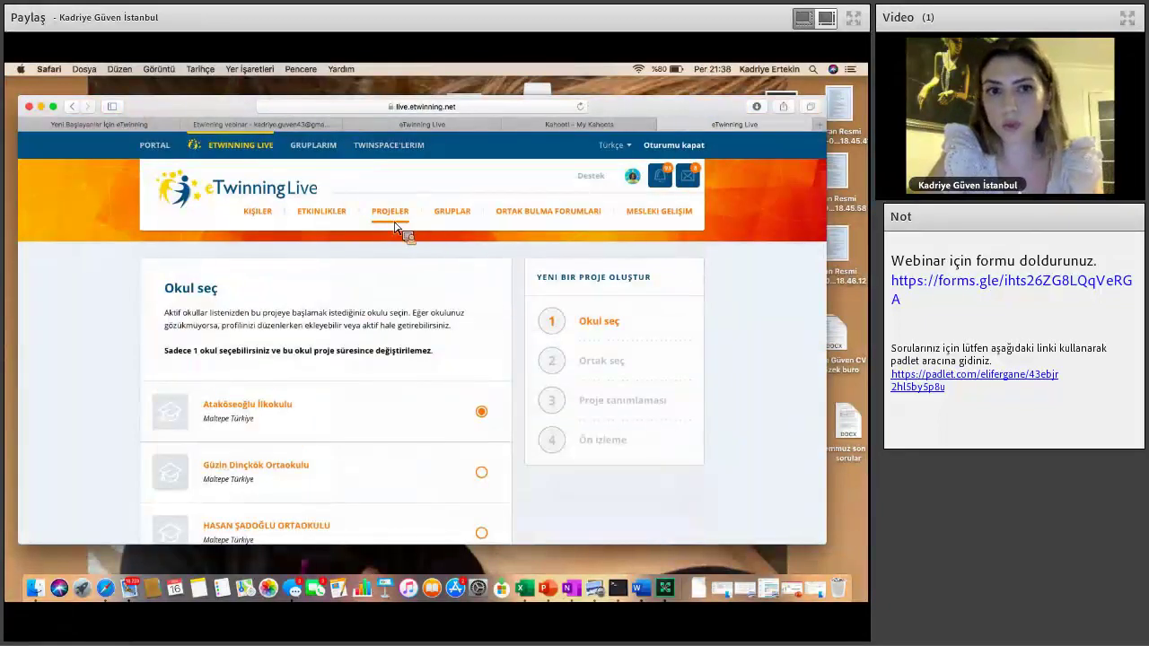
scroll(454, 241, down, 3)
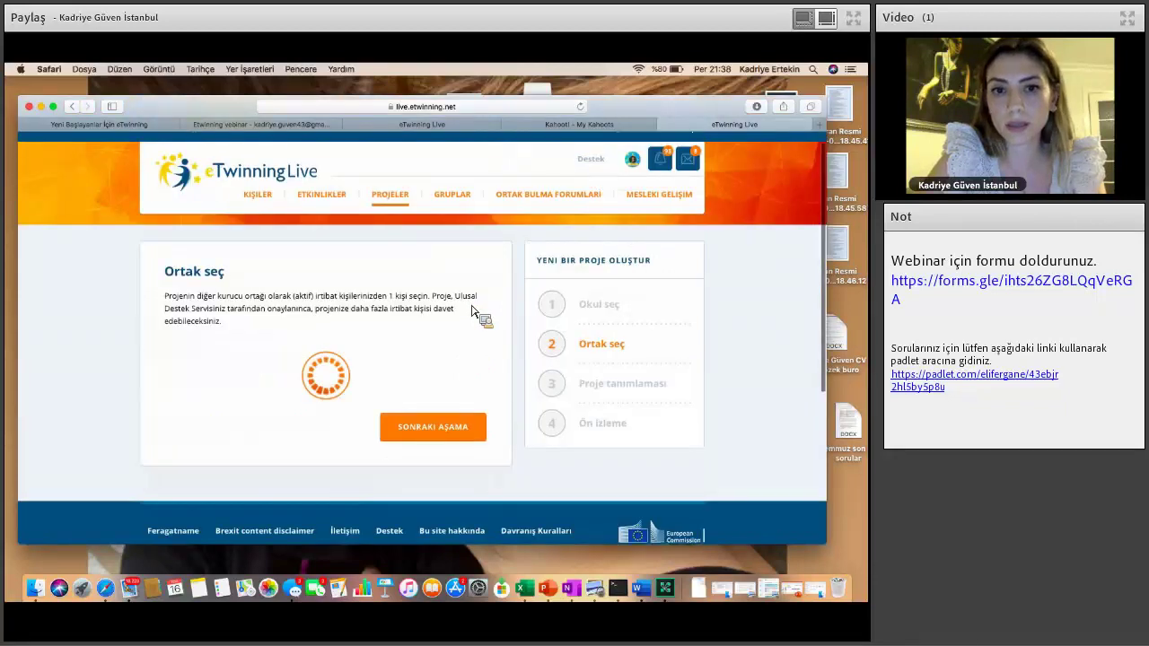
scroll(472, 312, down, 5)
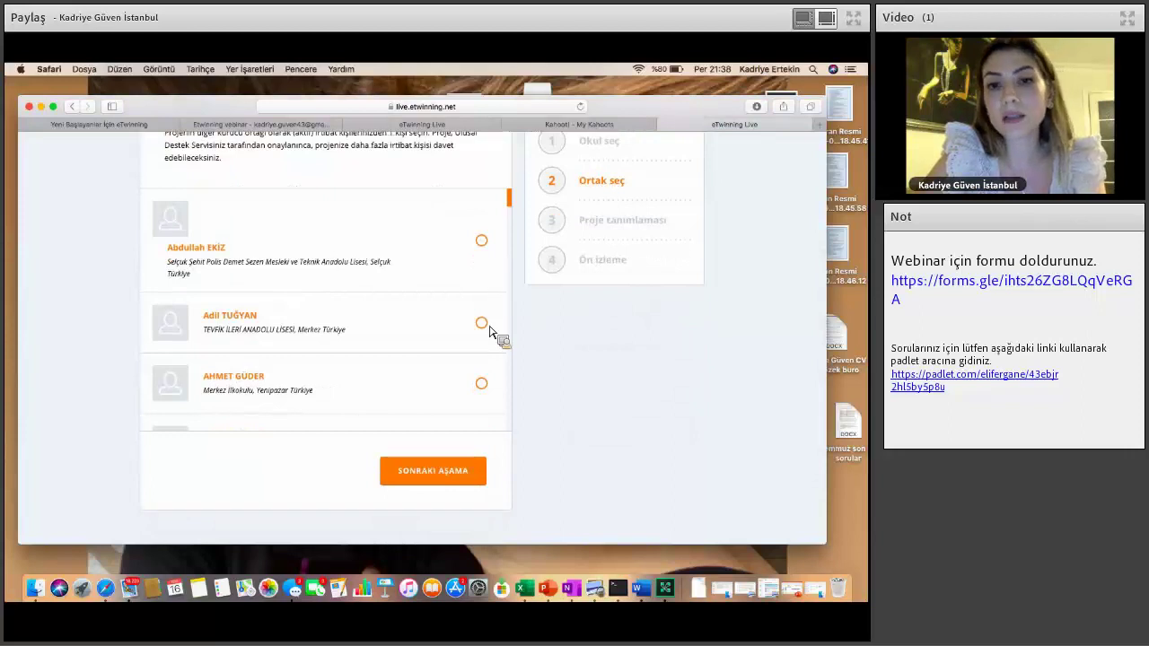
click(435, 479)
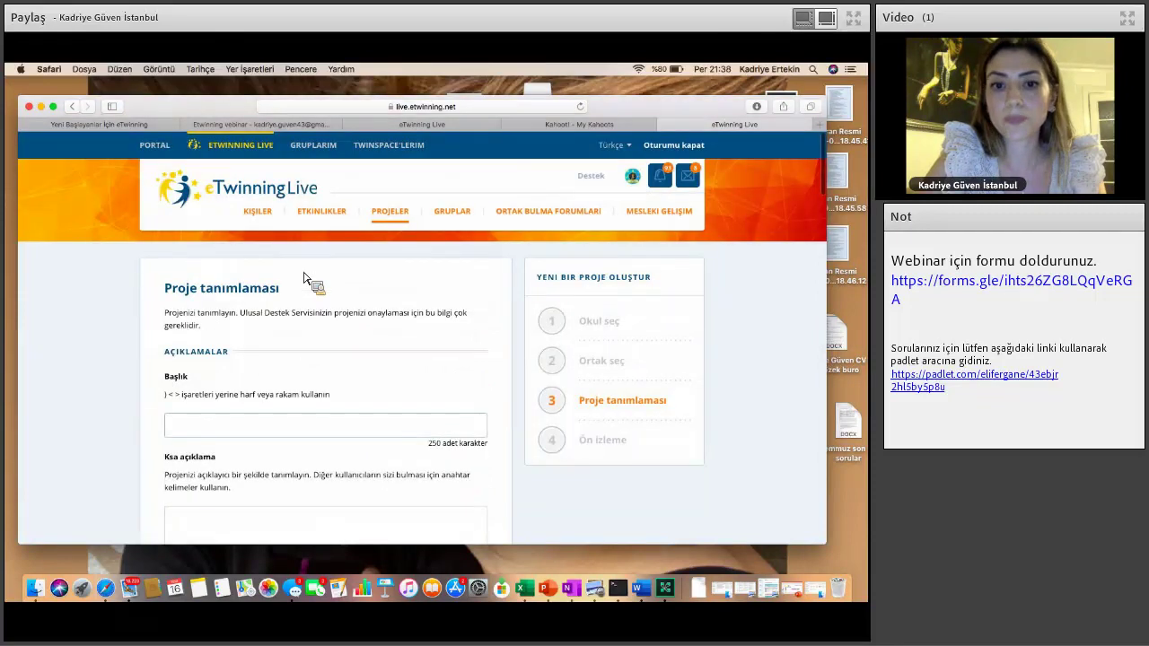
- Enter HHDH as the project title (Başlık) and go to the short description field
scroll(303, 279, down, 2)
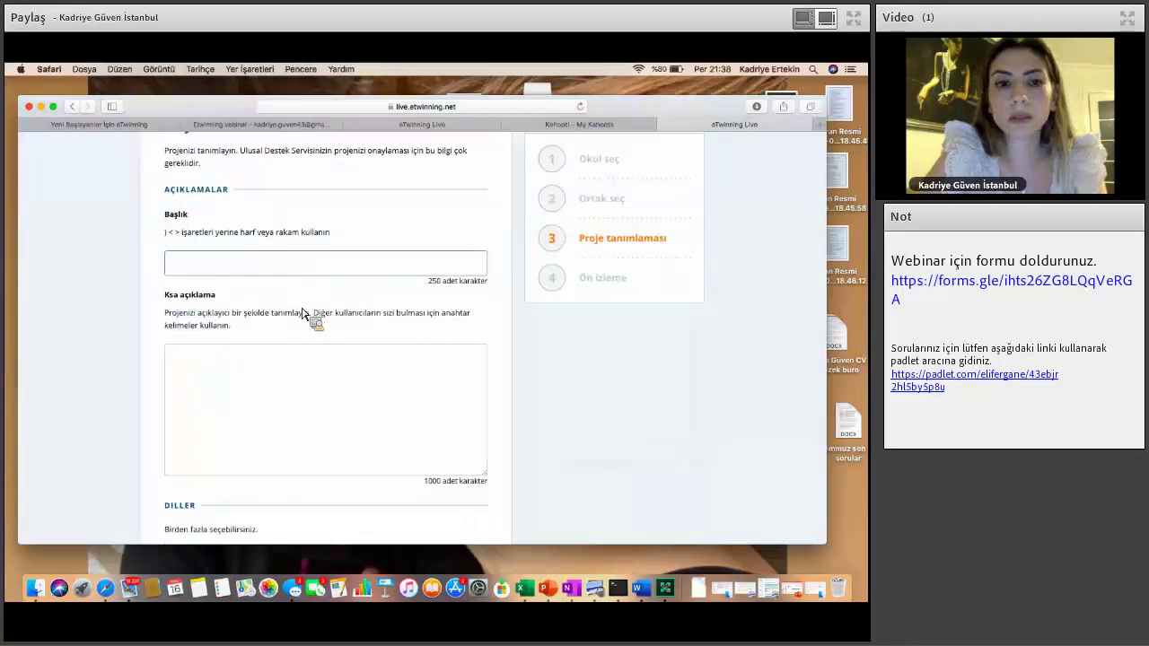
text(HHDH)
click(287, 408)
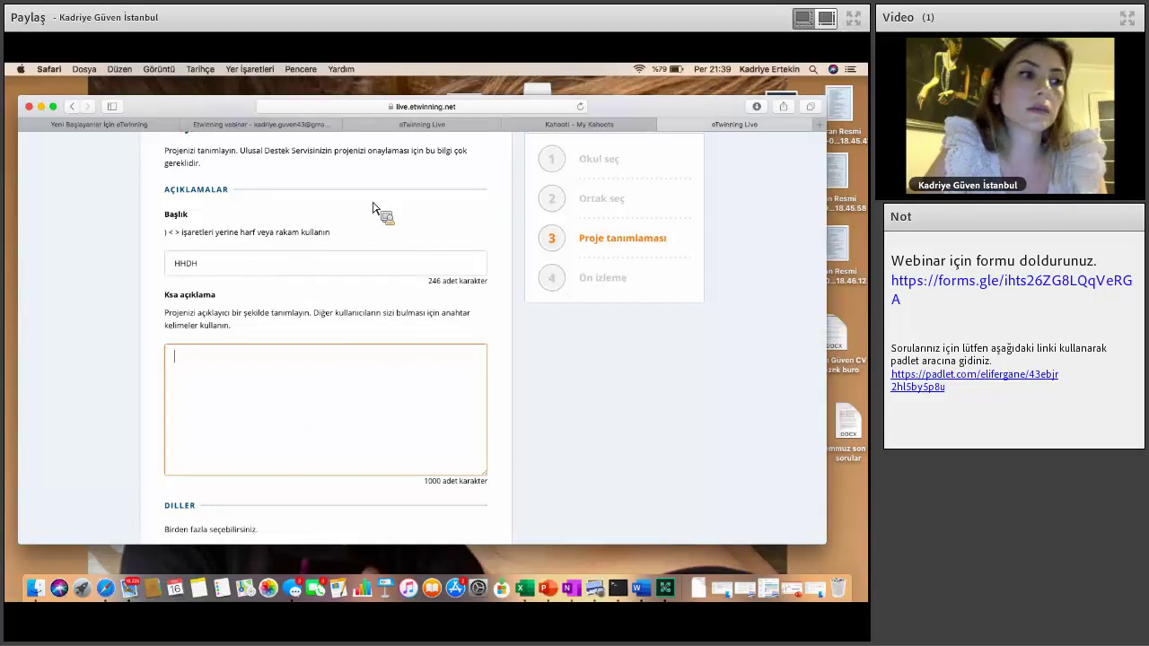
- Look through the project's language choices and the student age group and student number fields
scroll(353, 364, down, 4)
scroll(353, 364, down, 6)
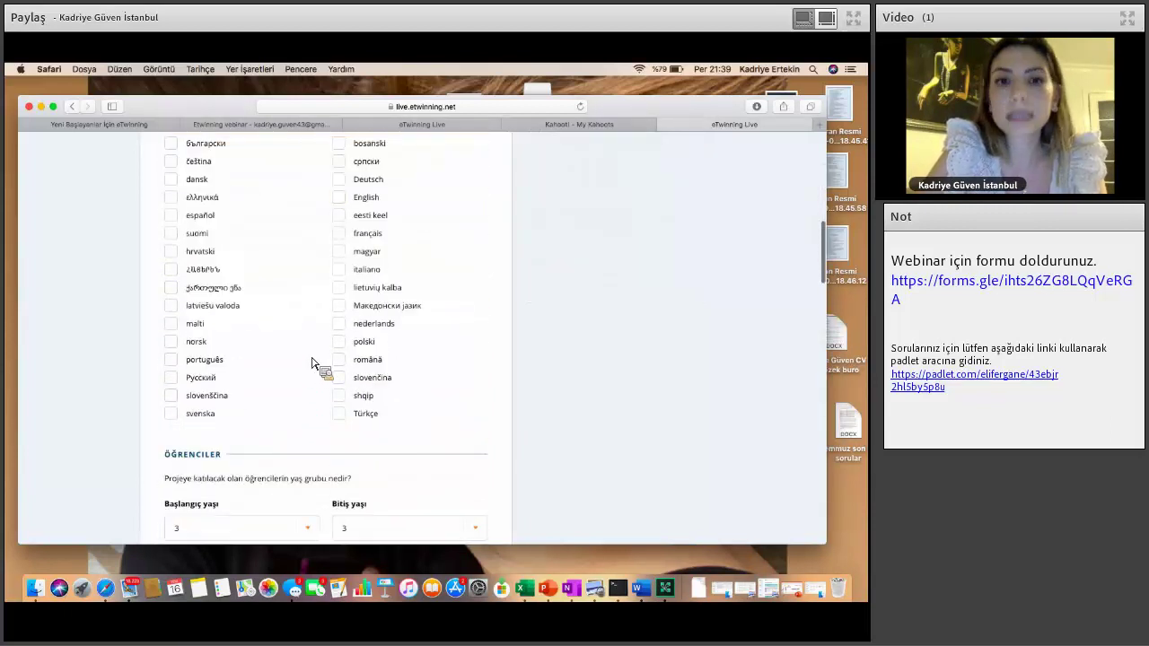
scroll(313, 355, down, 5)
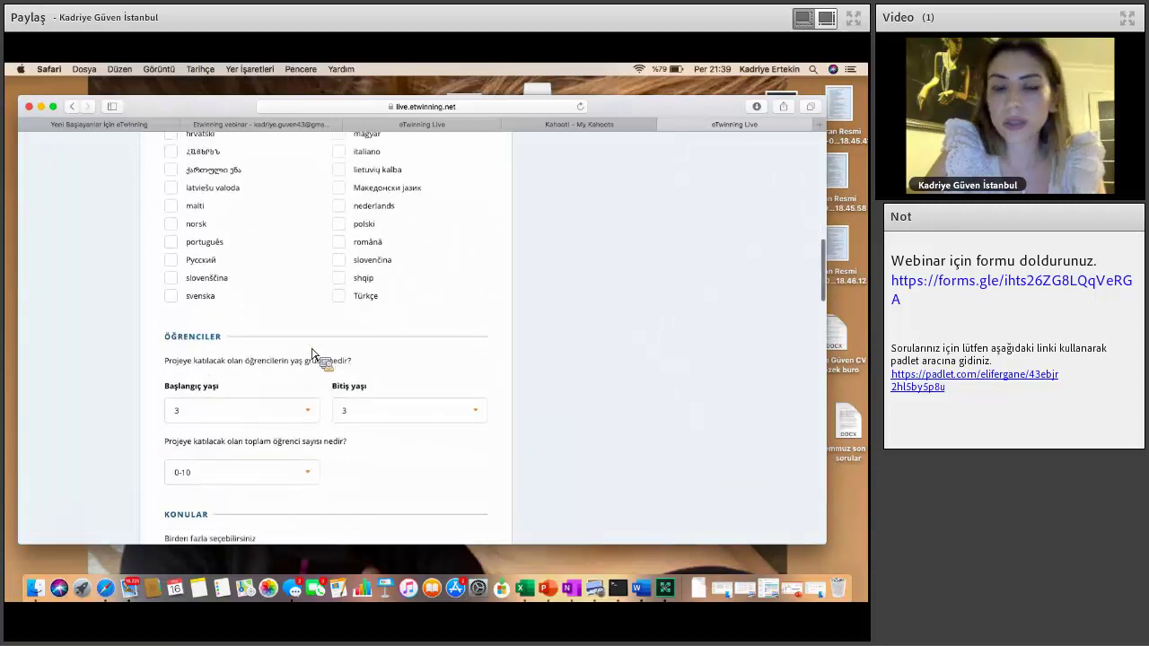
key(Tab)
key(Tab)
key(shift+Tab)
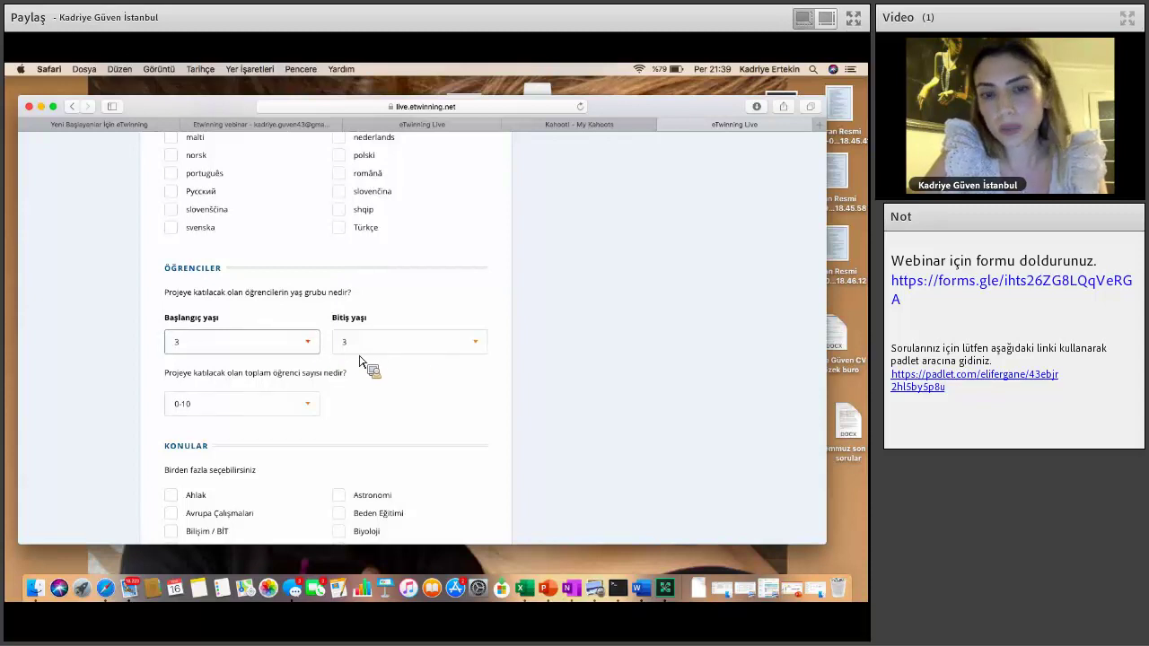
- Set the total number of students taking part in the project to 10-30
key(Tab)
key(shift+Tab)
key(Tab)
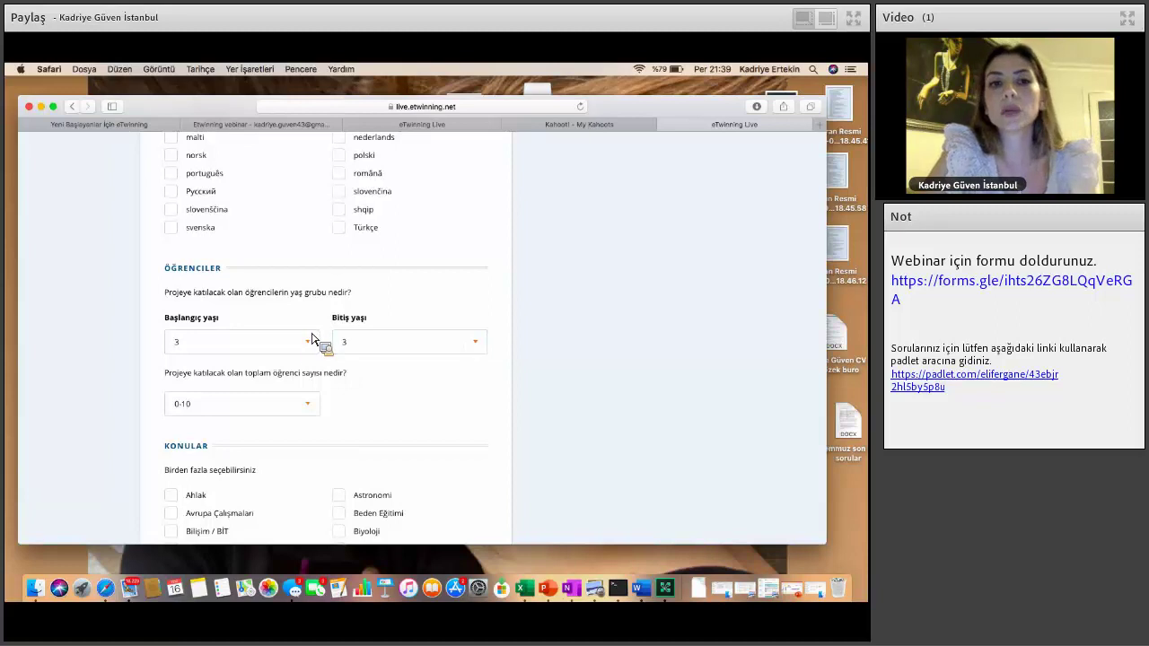
scroll(269, 409, down, 3)
key(Tab)
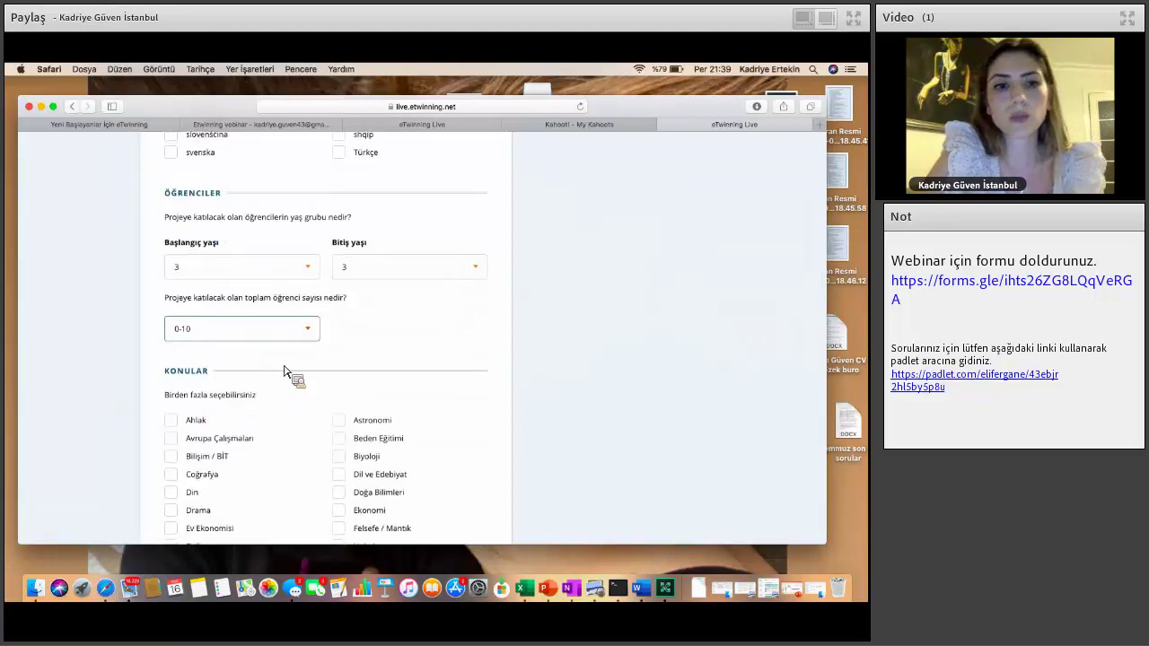
key(space)
key(Down)
key(Down)
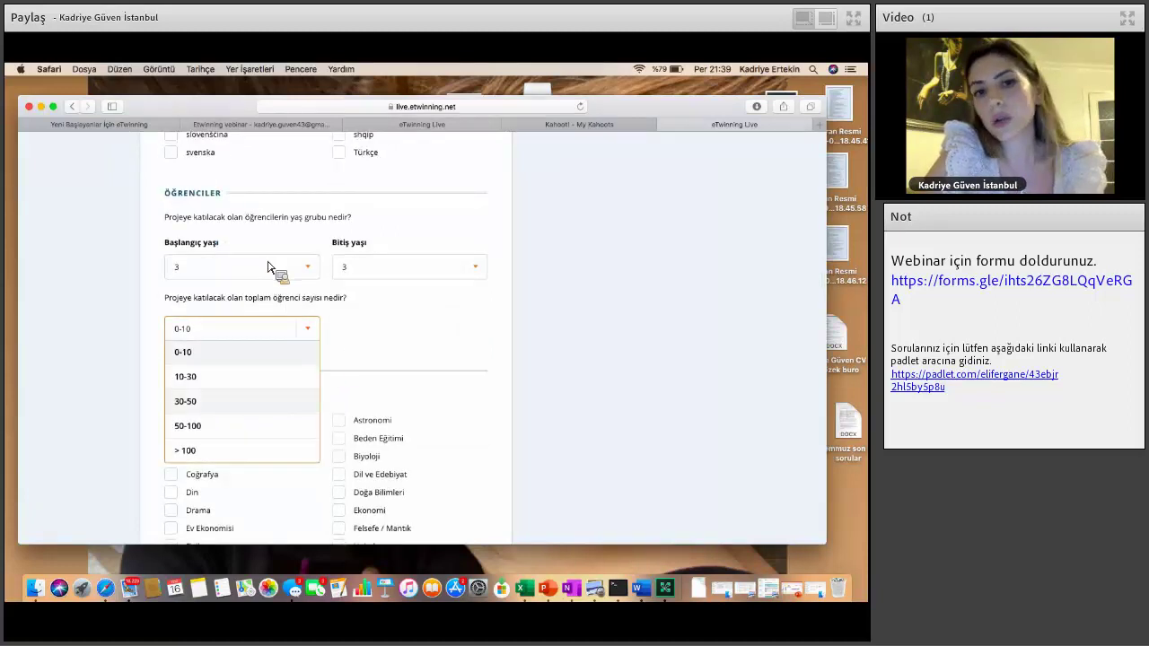
click(289, 376)
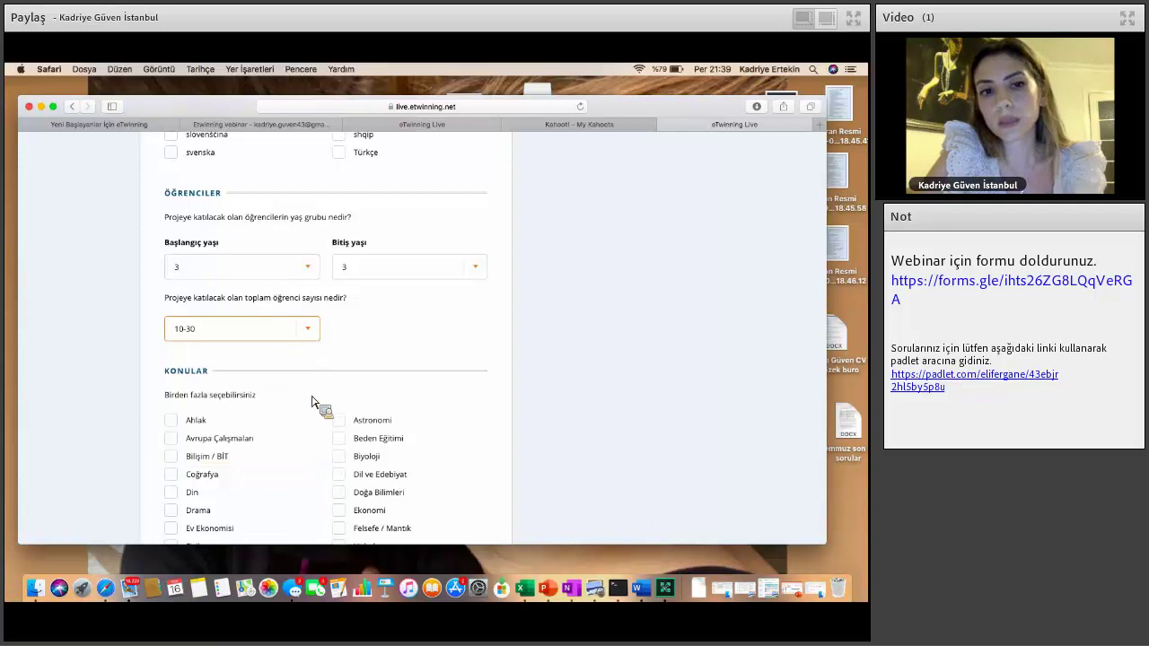
- Look through the subject choices listed under Konular in the project form
scroll(311, 401, down, 6)
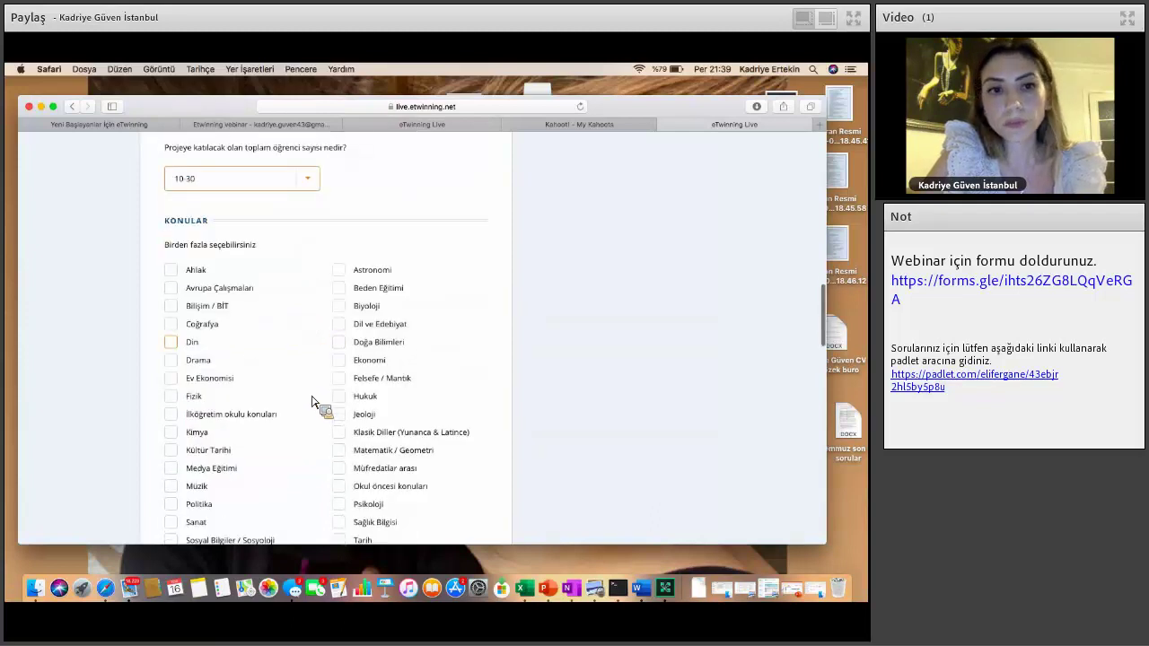
key(Tab)
key(Tab)
key(Tab)
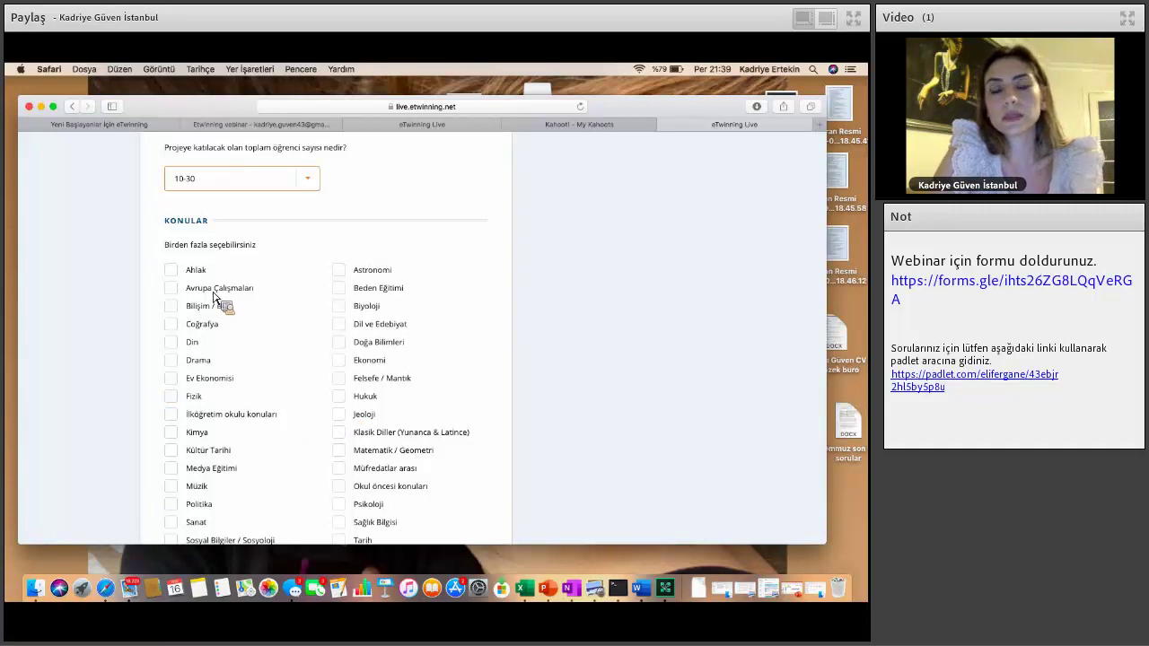
scroll(310, 346, down, 2)
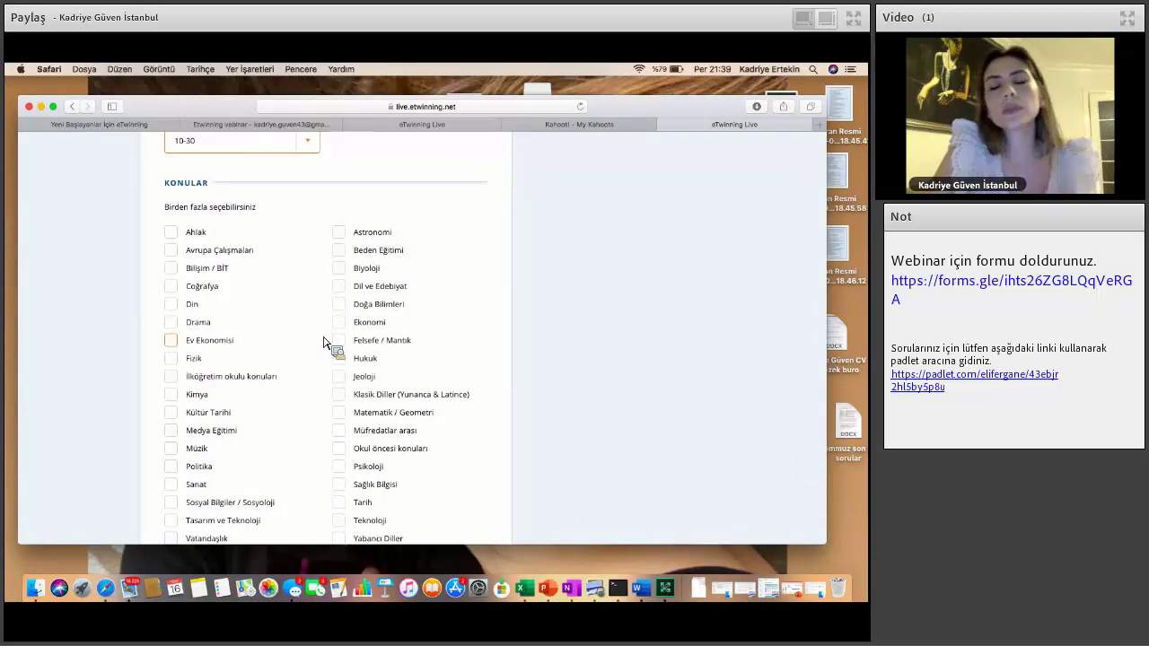
scroll(279, 353, down, 2)
- Examine the Hedefler, Çalışma Süreci and Beklenen Sonuçlar fields and their guidance texts, continuing down through the Erasmus+ partnership section
scroll(278, 352, down, 6)
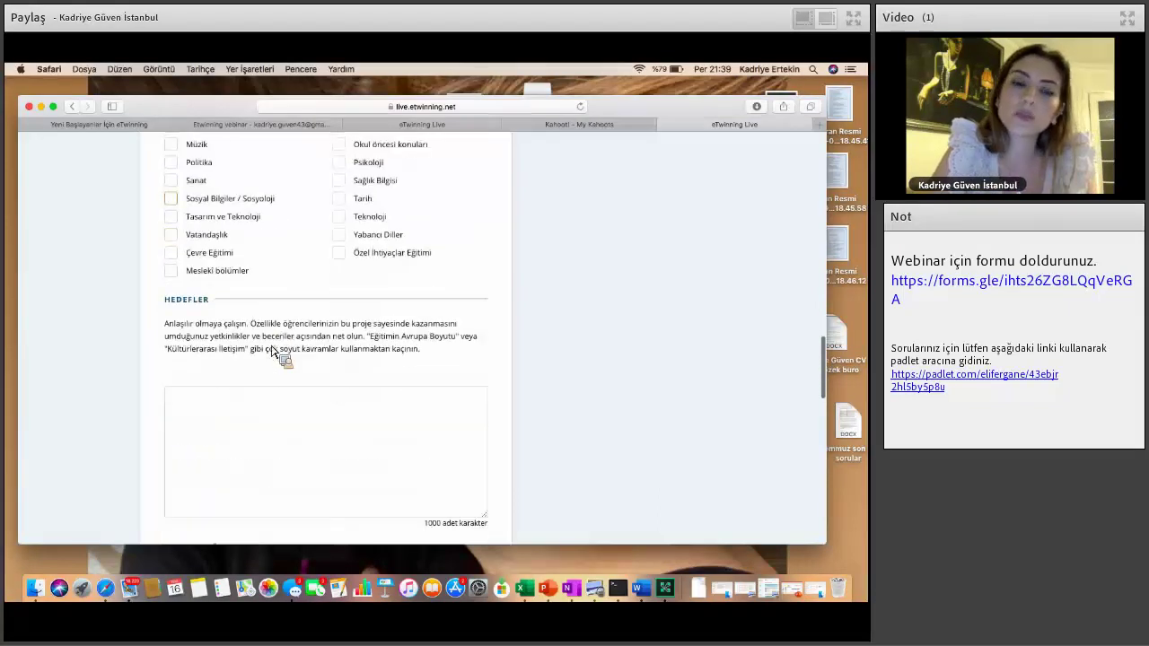
scroll(276, 352, down, 2)
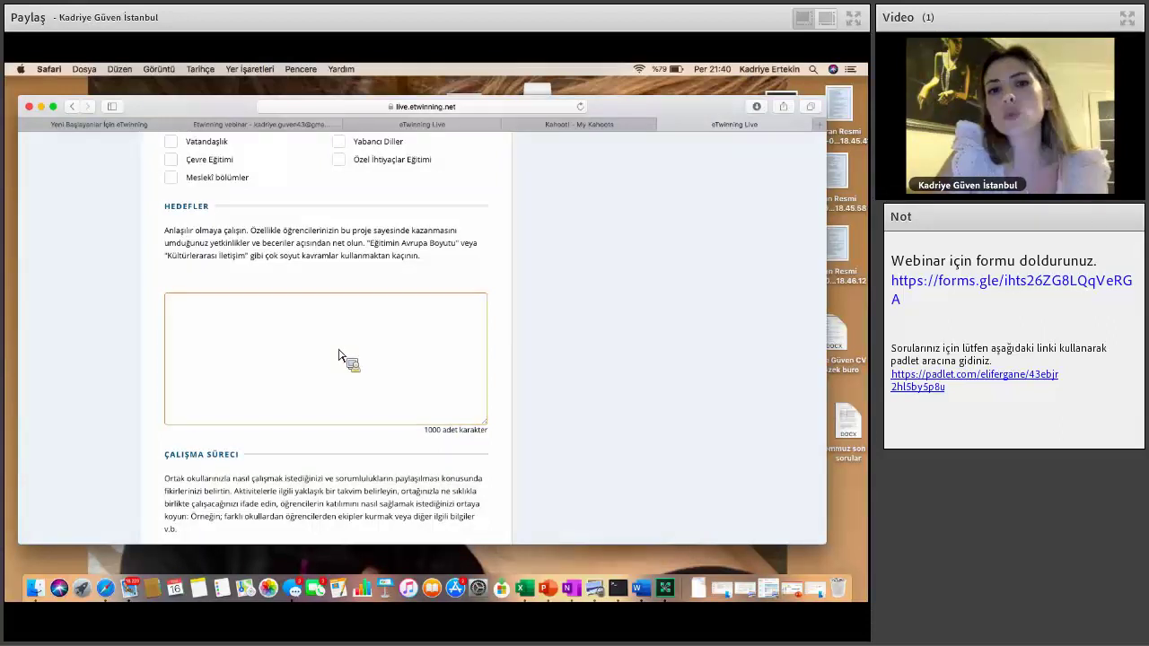
scroll(339, 355, down, 2)
scroll(274, 333, down, 5)
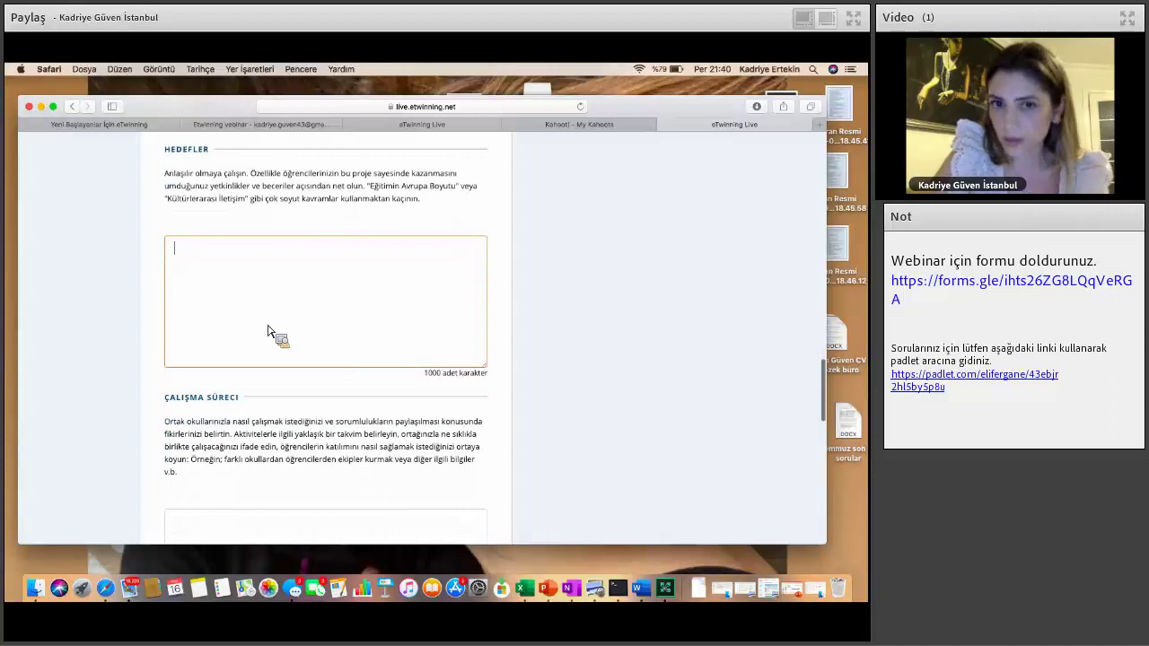
scroll(267, 331, down, 4)
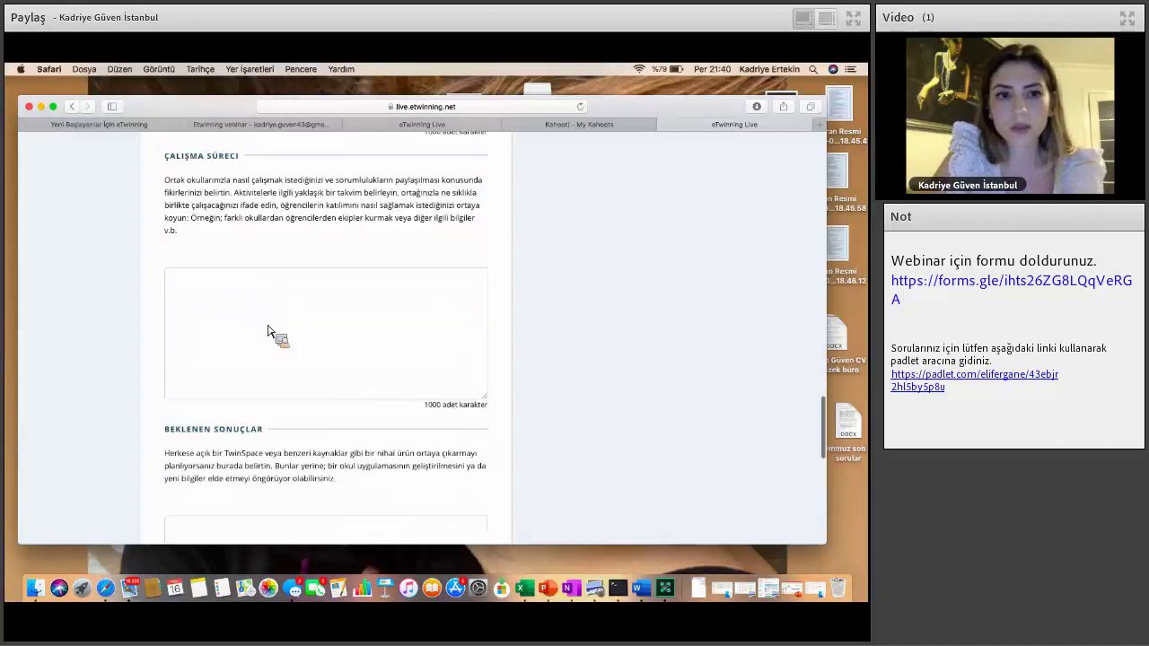
click(268, 332)
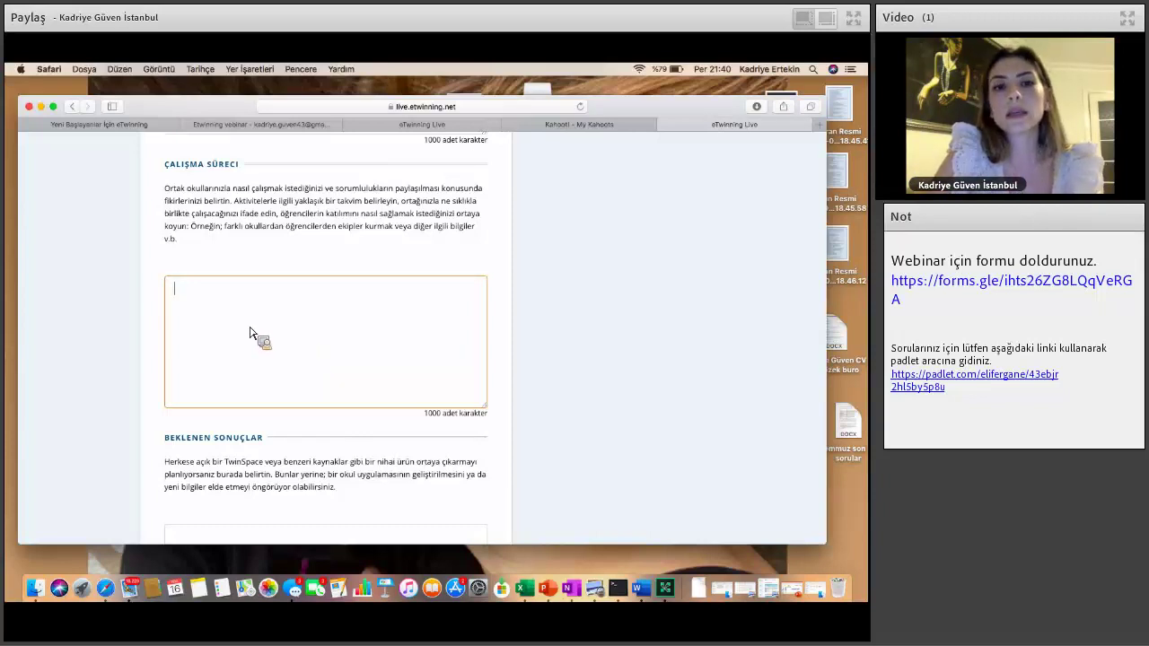
scroll(239, 331, down, 5)
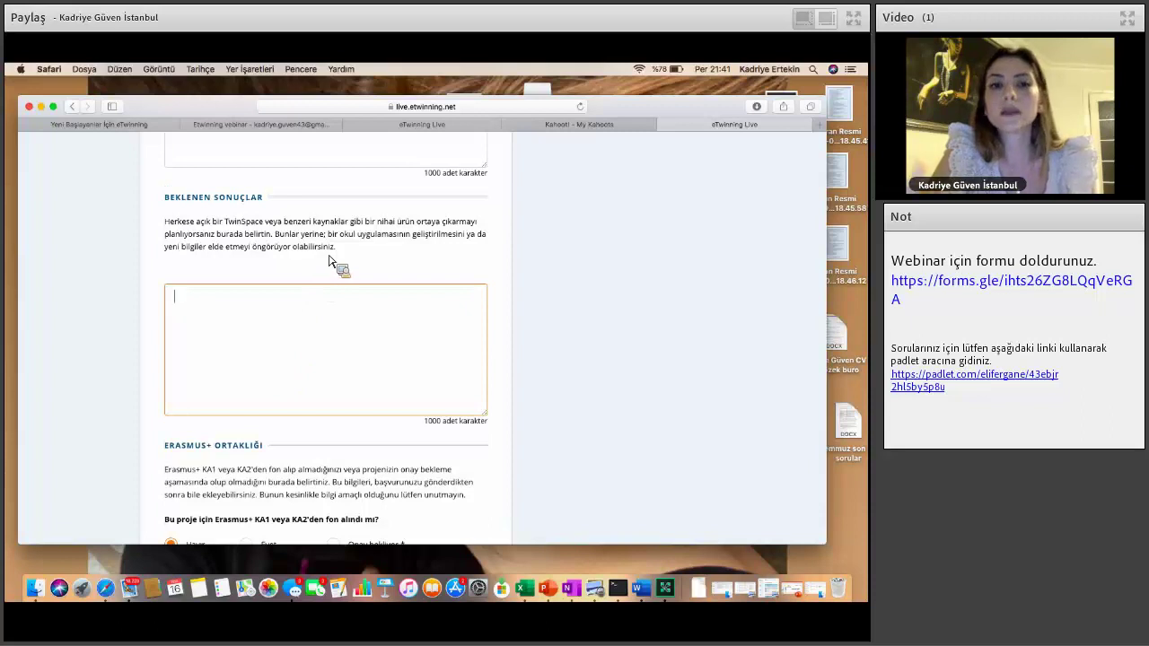
scroll(328, 261, down, 6)
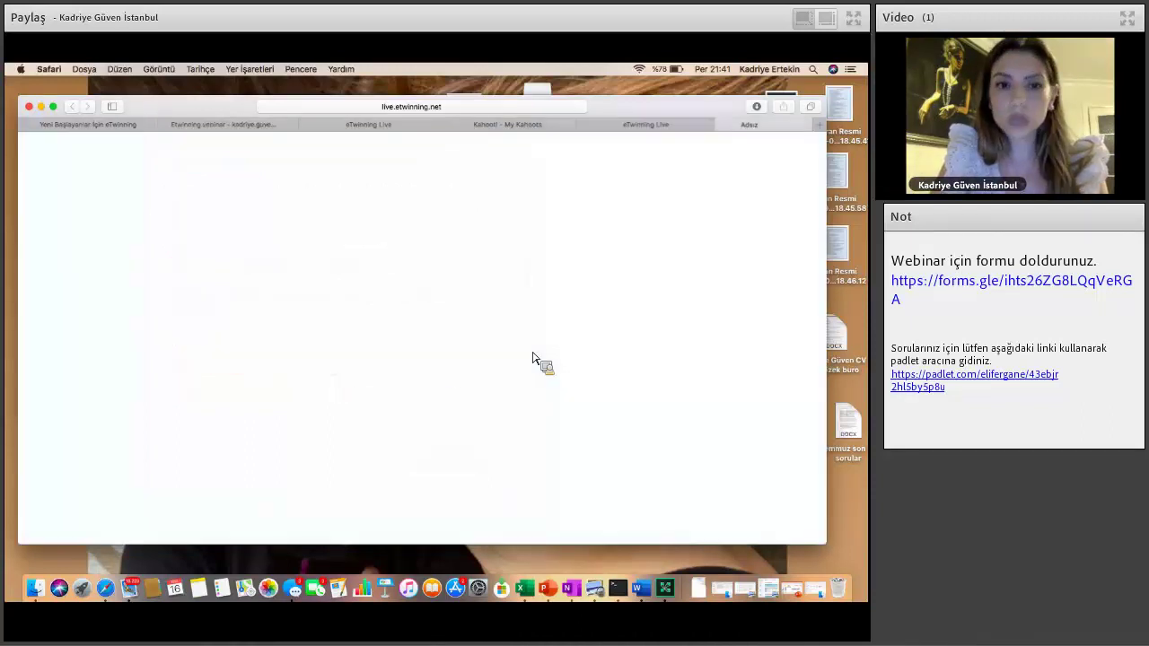
- Look through the Kitler page, including its introductory video, the listed project kits and the search filters
scroll(534, 341, down, 2)
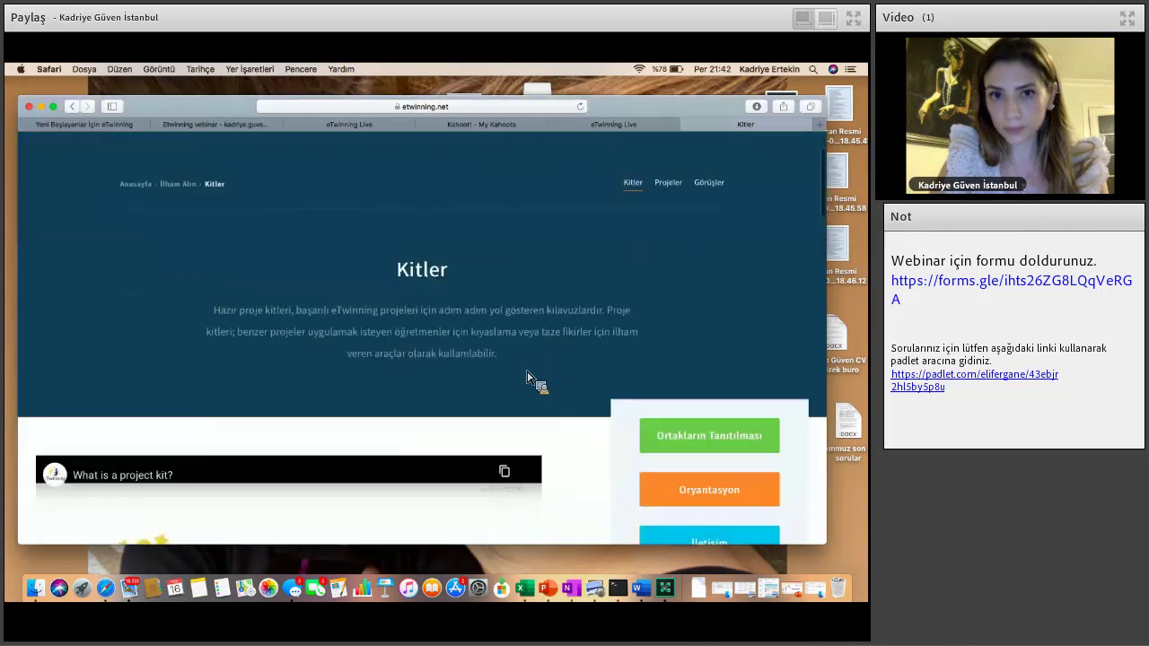
scroll(518, 410, down, 3)
scroll(518, 410, down, 3)
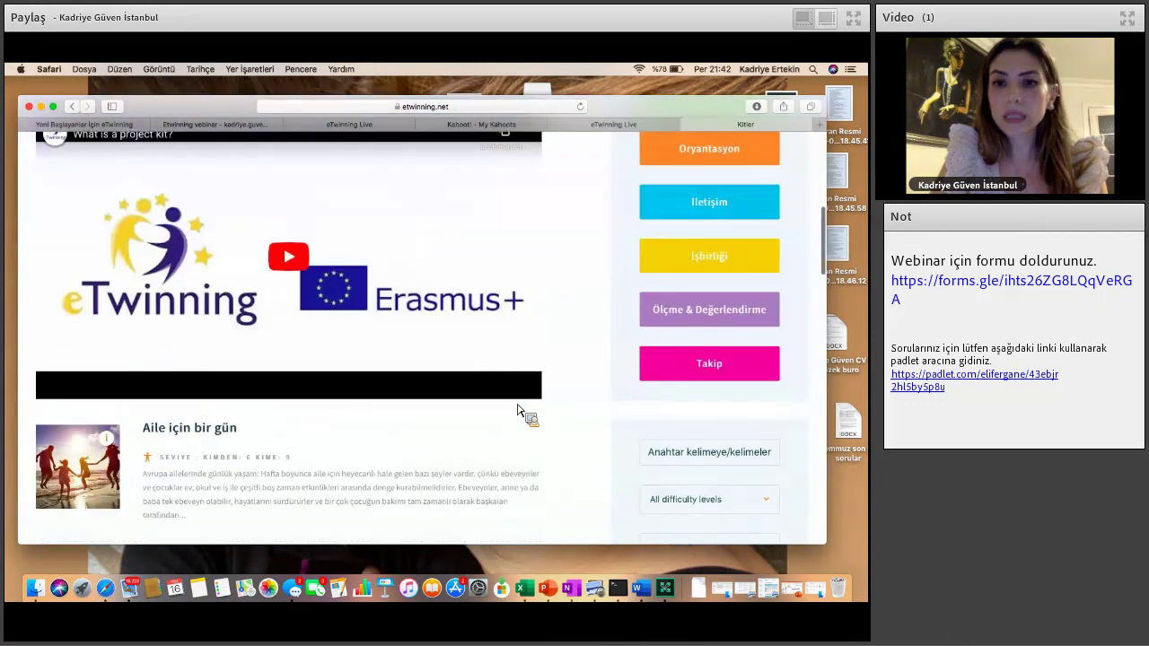
scroll(518, 411, down, 1)
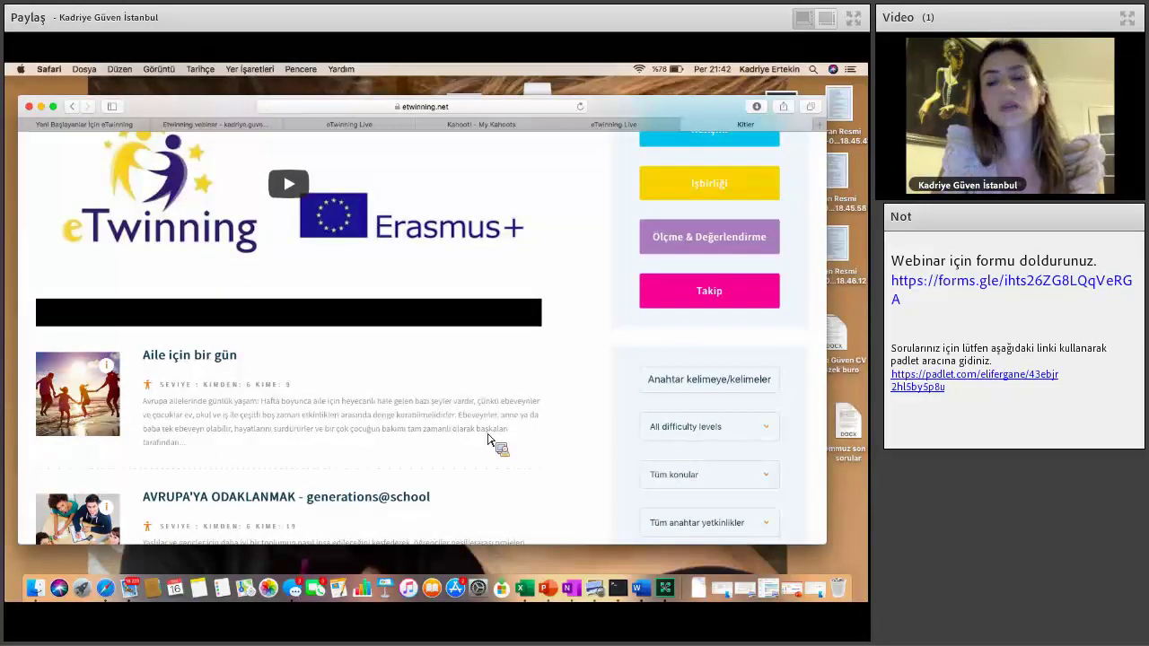
scroll(583, 377, down, 3)
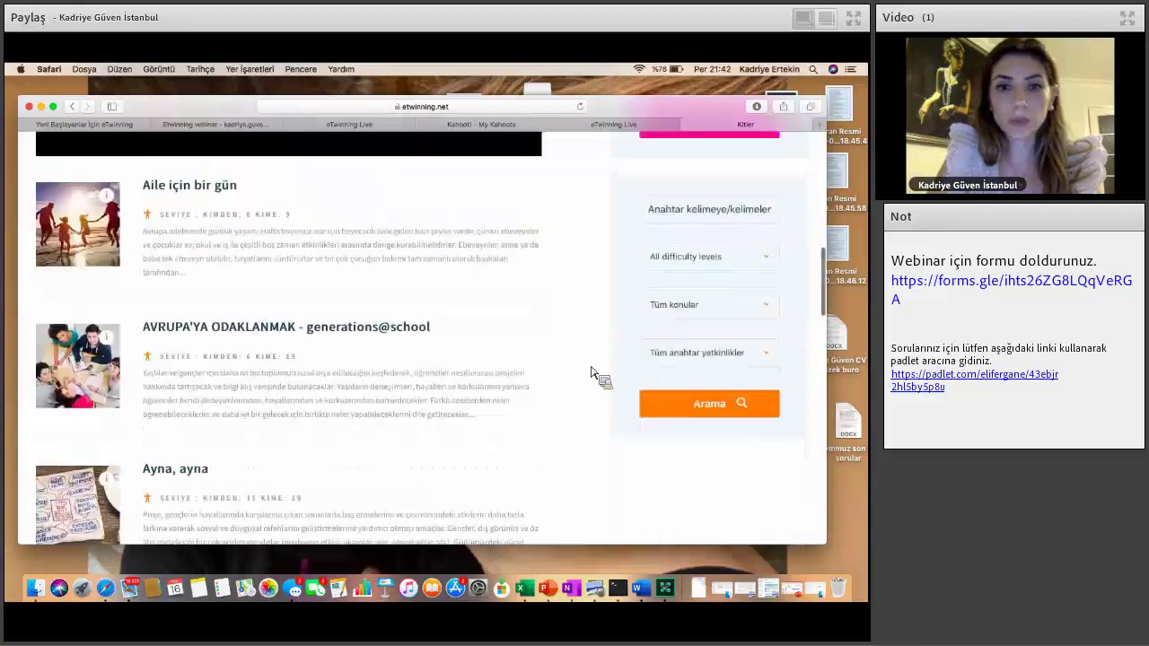
scroll(744, 282, up, 1)
scroll(762, 282, down, 2)
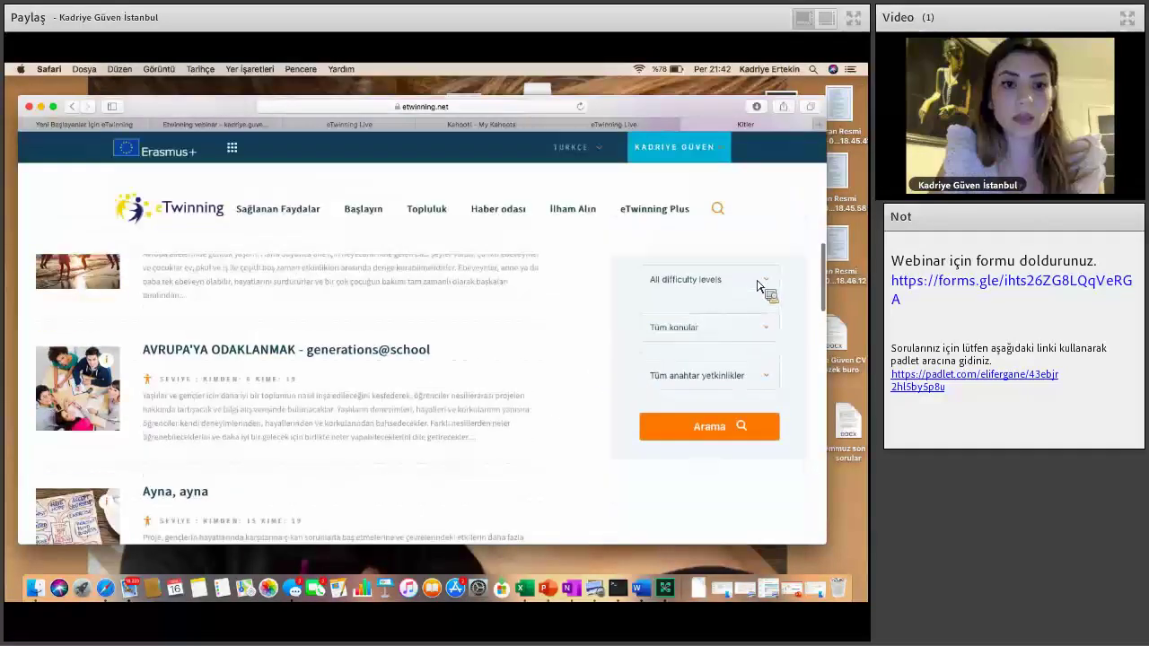
- Search the project kits for the keyword SAĞLIK with the difficulty level set to Easy
scroll(756, 284, up, 2)
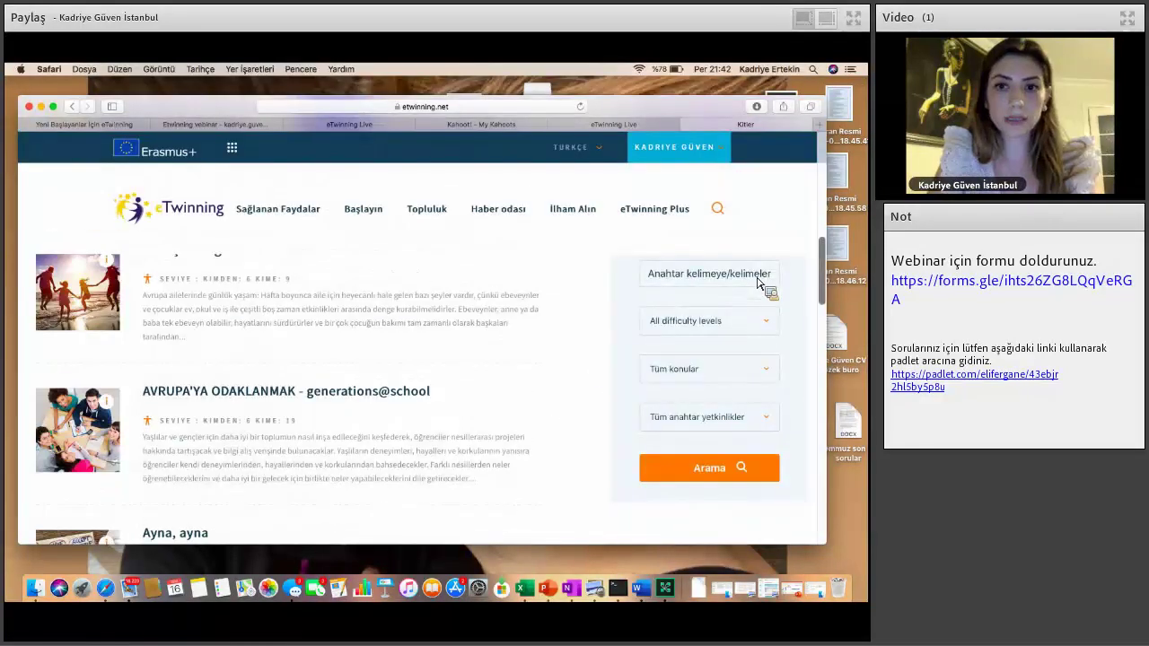
click(757, 280)
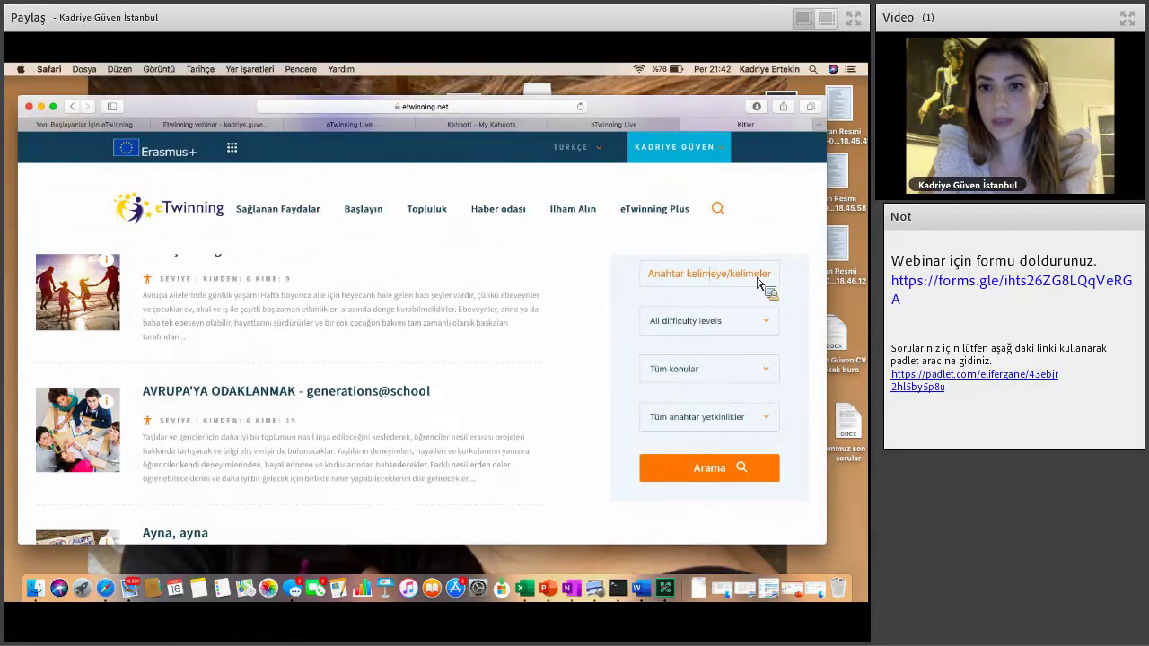
text(SAĞLIK)
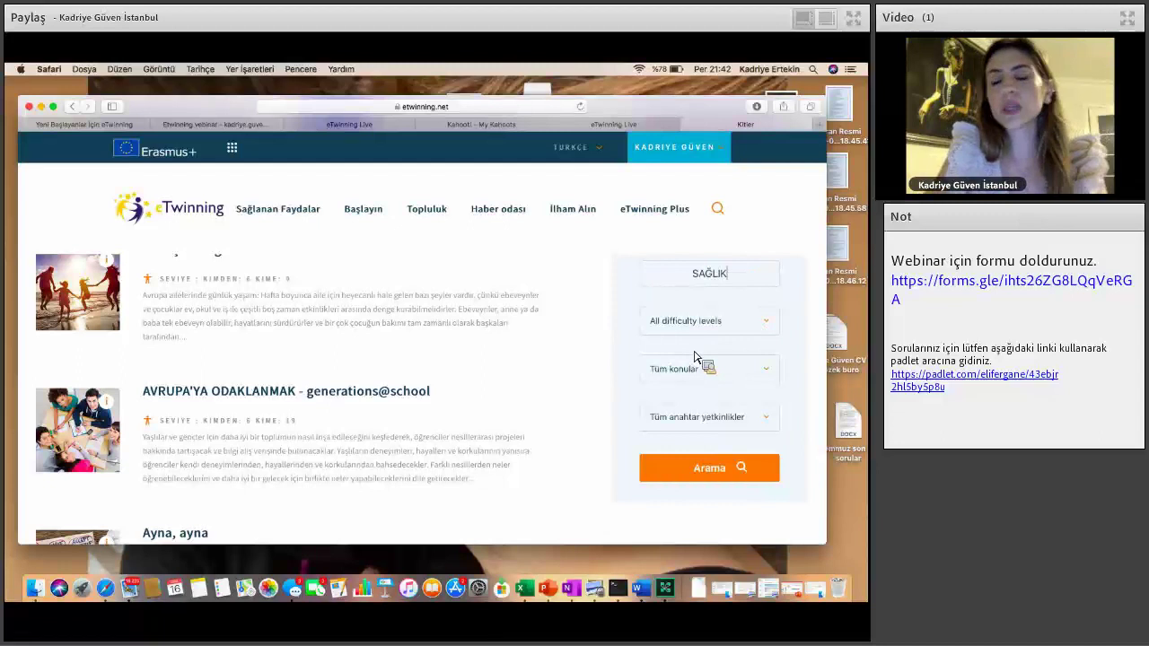
key(space)
key(Down)
key(Down)
key(Return)
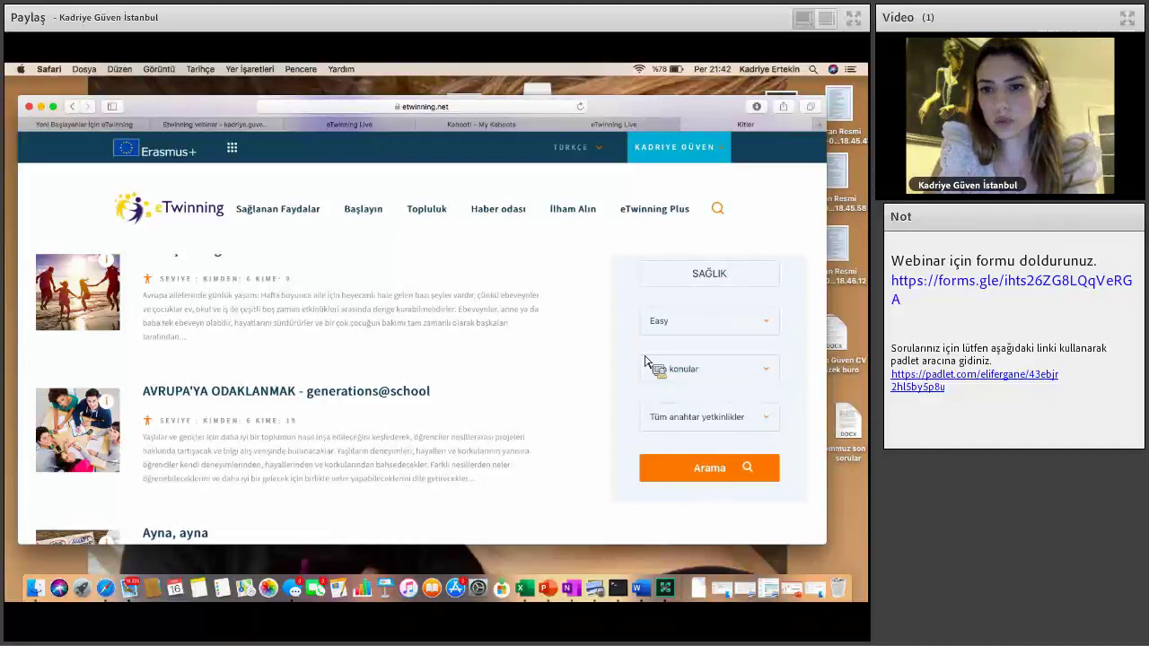
click(729, 458)
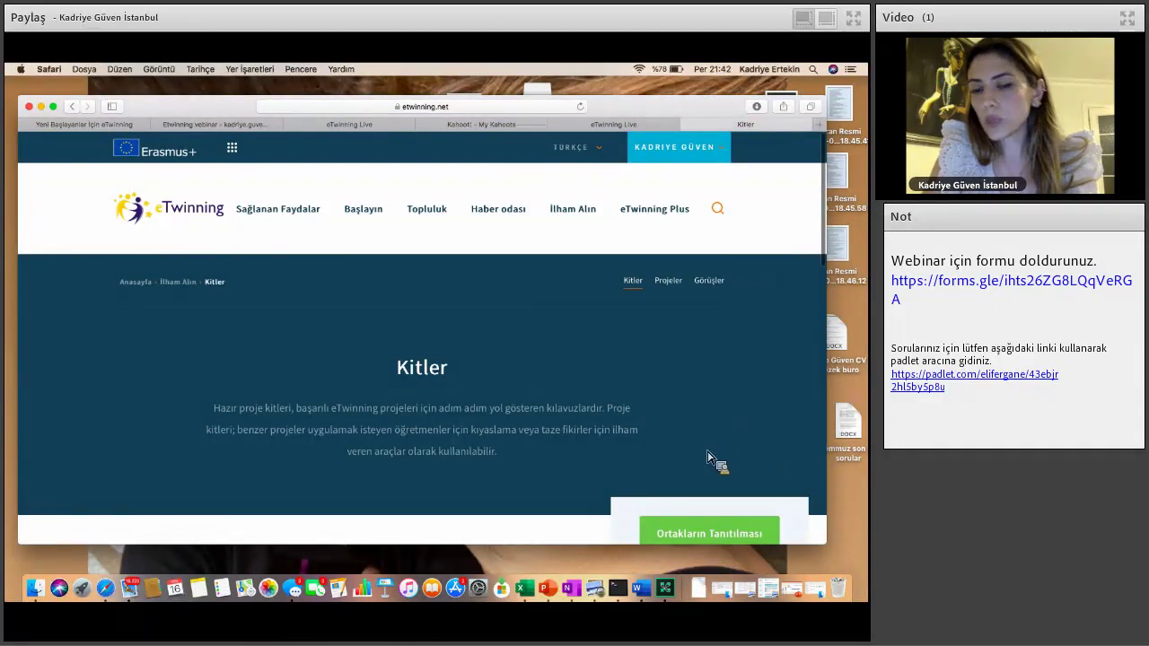
- Check the topic choices, set the key competence filter to Dijital and repeat the SAĞLIK kit search
scroll(709, 456, down, 15)
scroll(613, 298, up, 1)
click(756, 408)
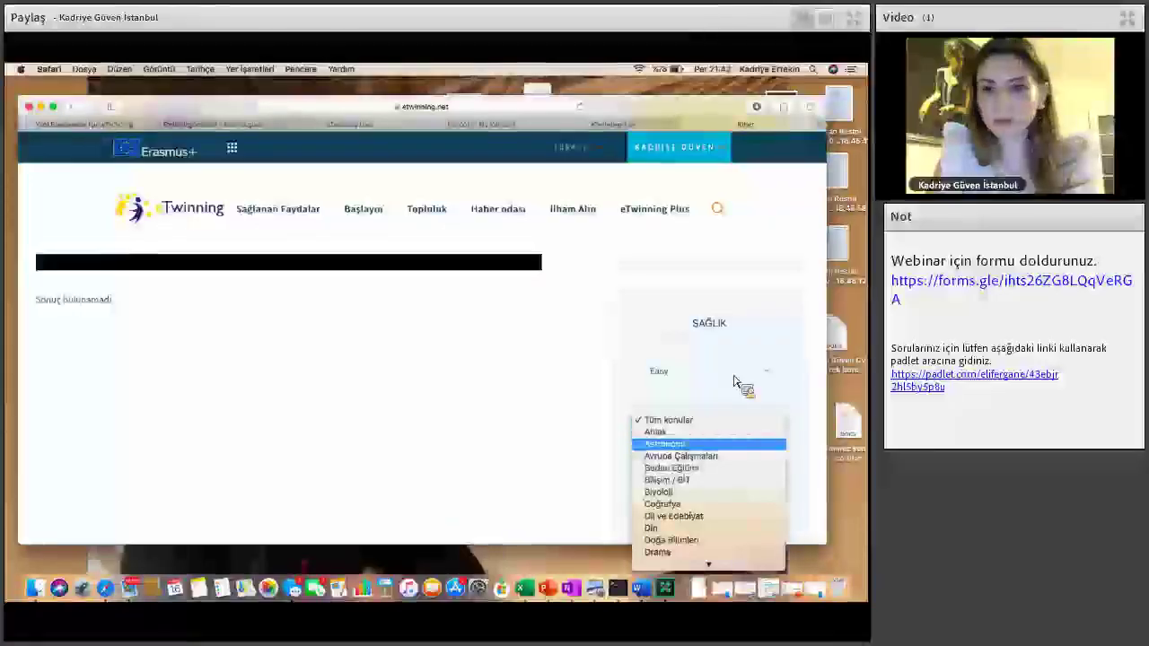
click(678, 395)
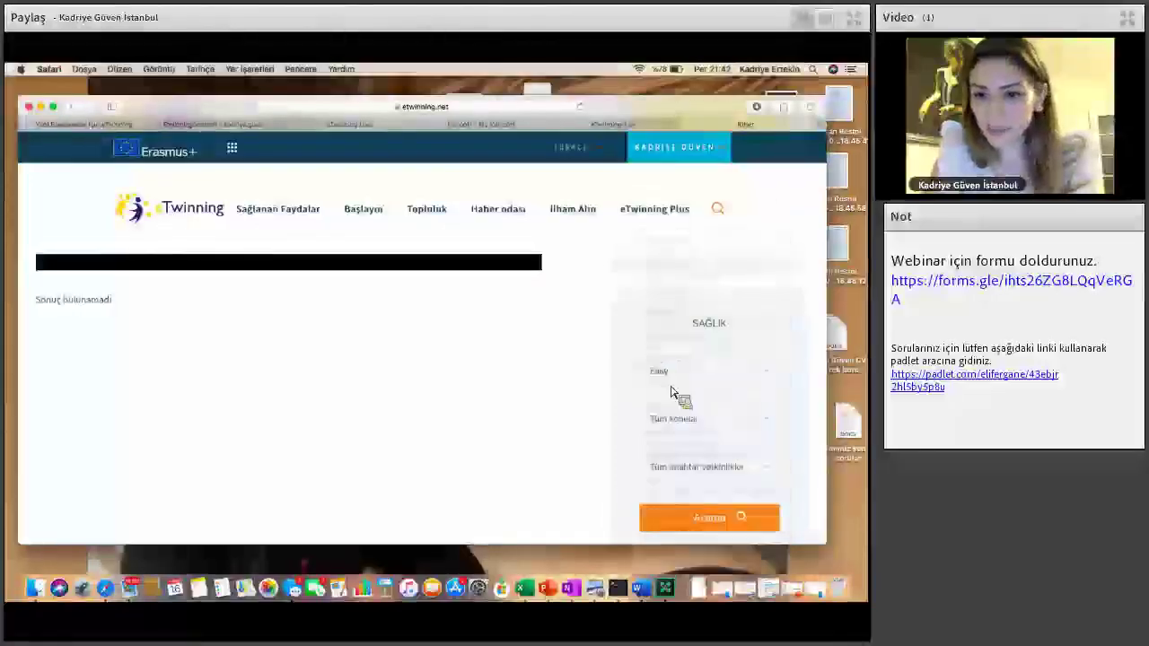
scroll(709, 443, down, 3)
key(Tab)
key(space)
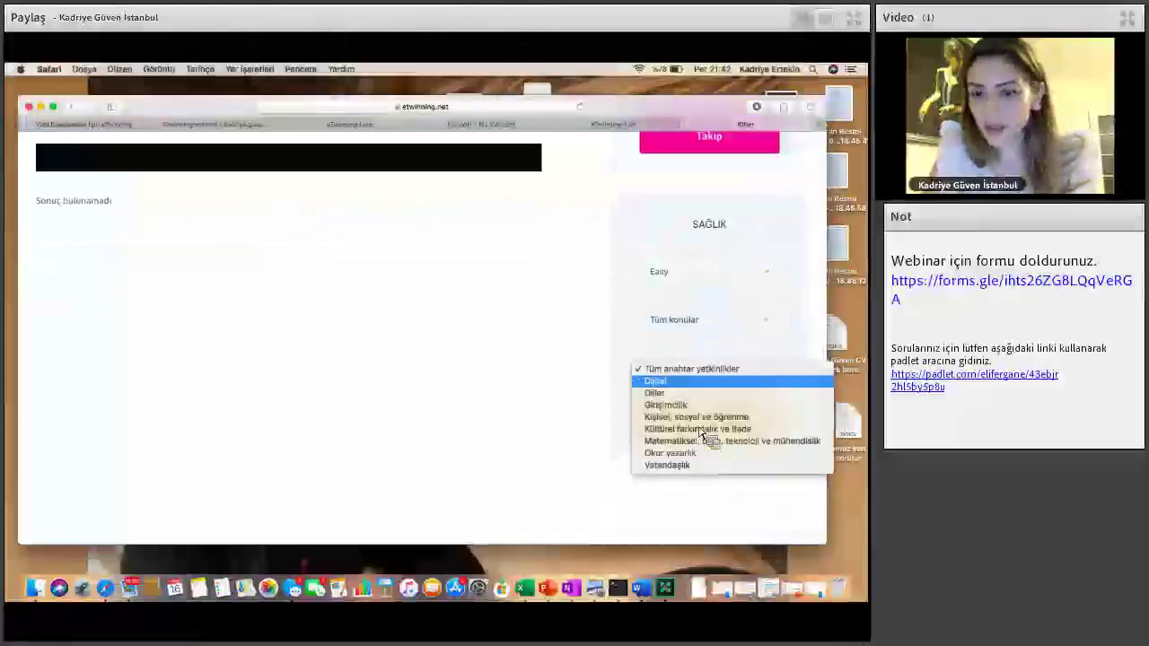
key(Up)
key(Up)
key(Up)
key(Up)
key(Return)
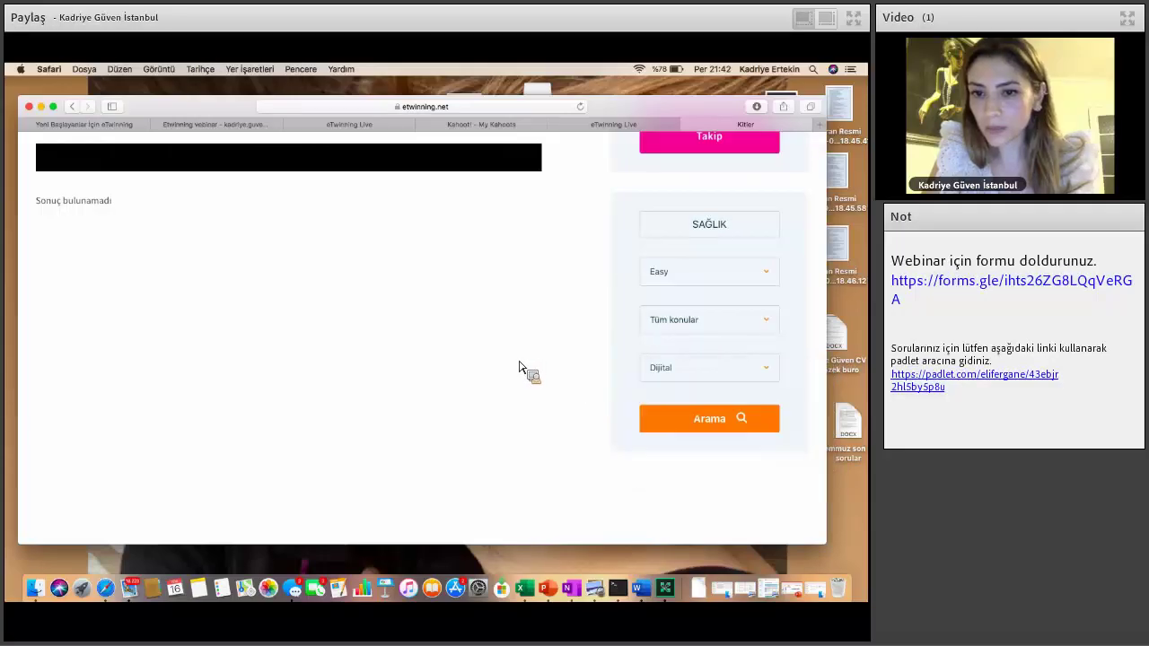
key(Tab)
key(Return)
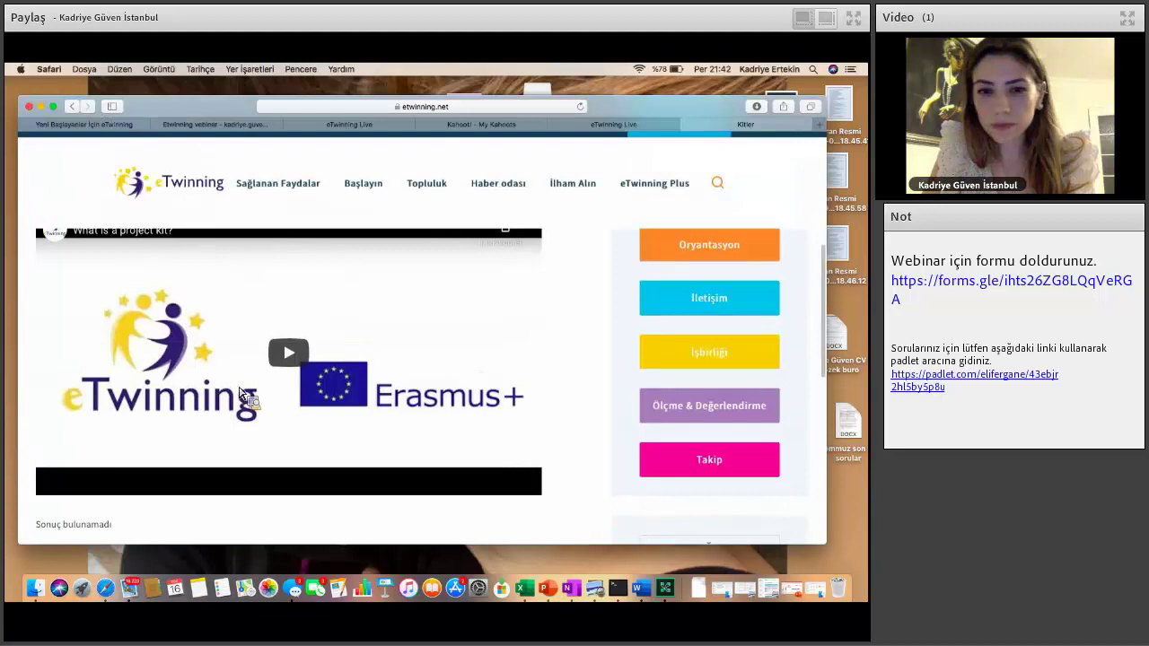
- Leave the filtered search results and bring back the full Kitler page
scroll(282, 398, up, 4)
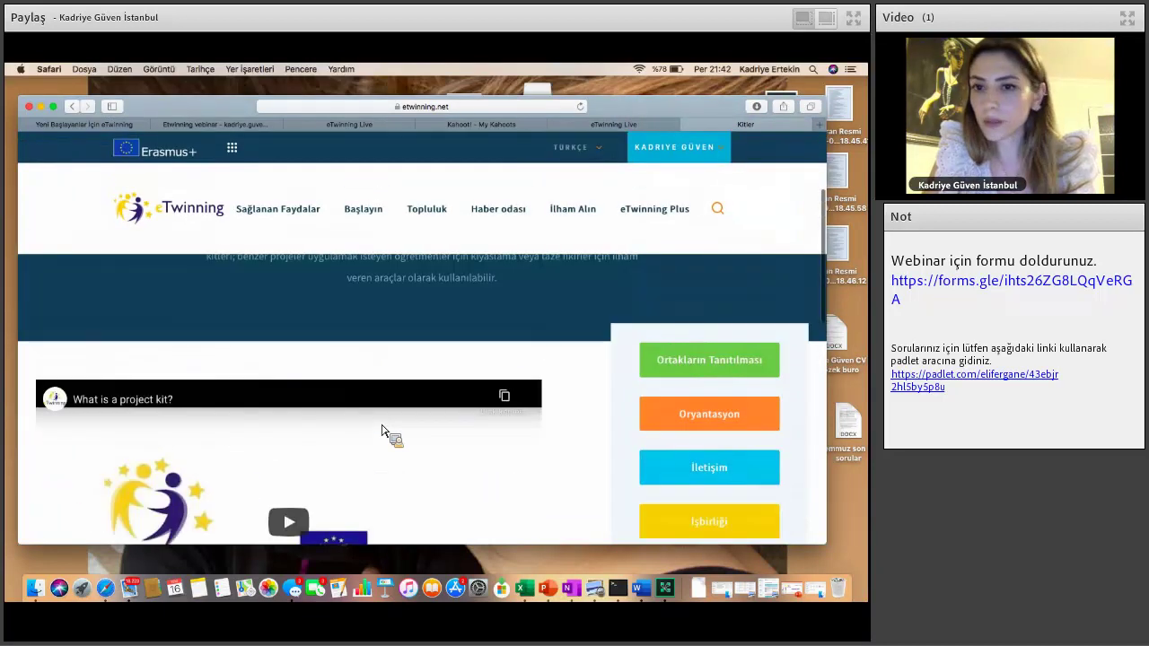
key(super+w)
key(super+shift+t)
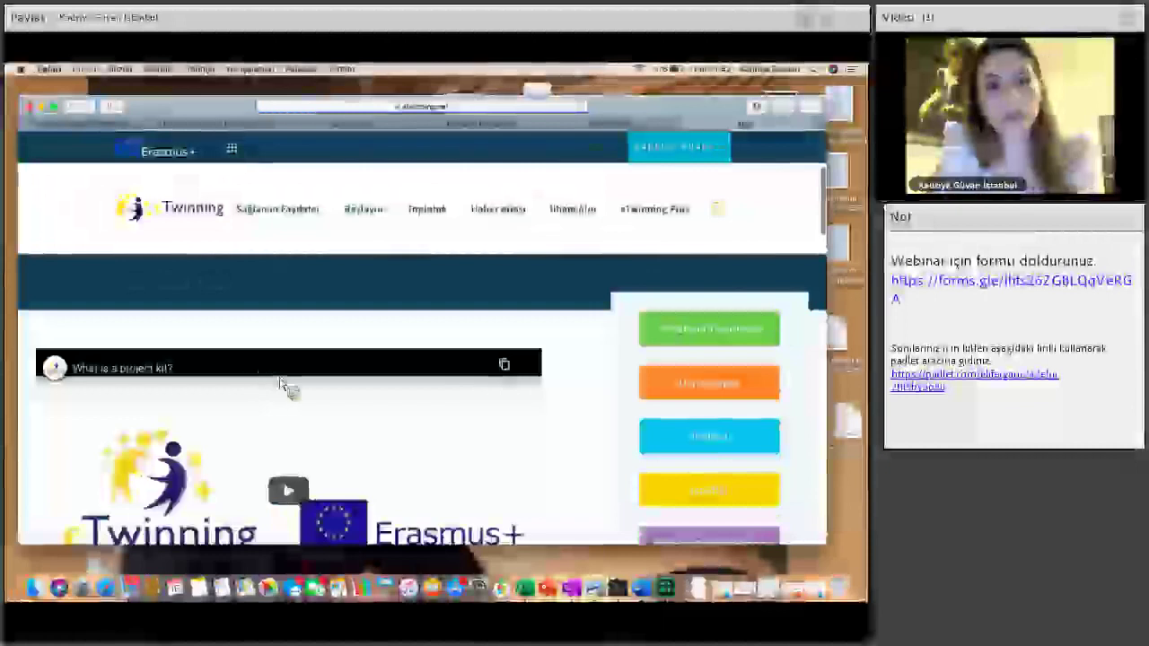
- Open the kit "Beslenme: Hayatın ve Sanatın Kaynağı" and look through its Ortakların Tanıtılması and Oryantasyon activities
scroll(269, 382, down, 10)
scroll(280, 384, down, 4)
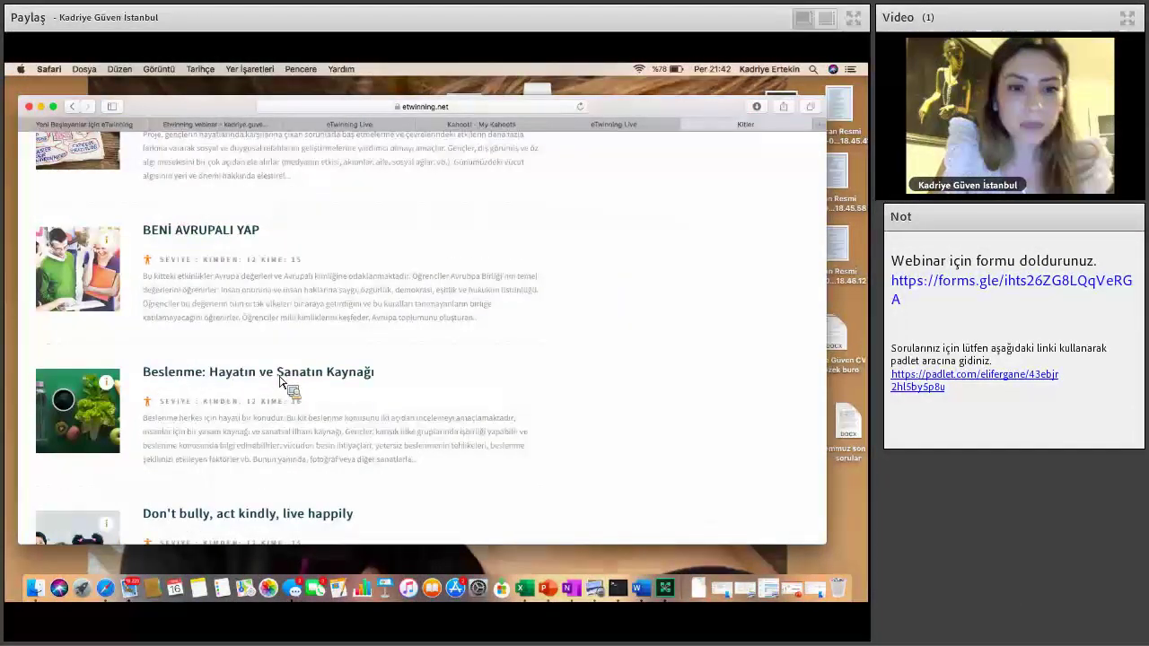
click(368, 373)
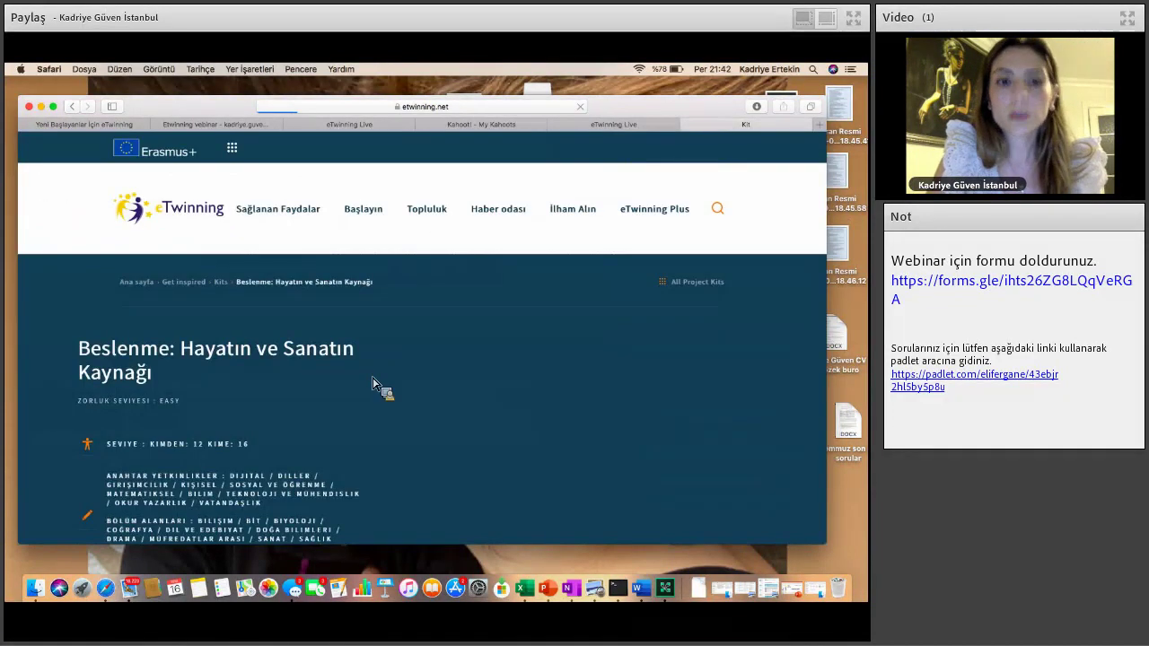
scroll(373, 383, down, 10)
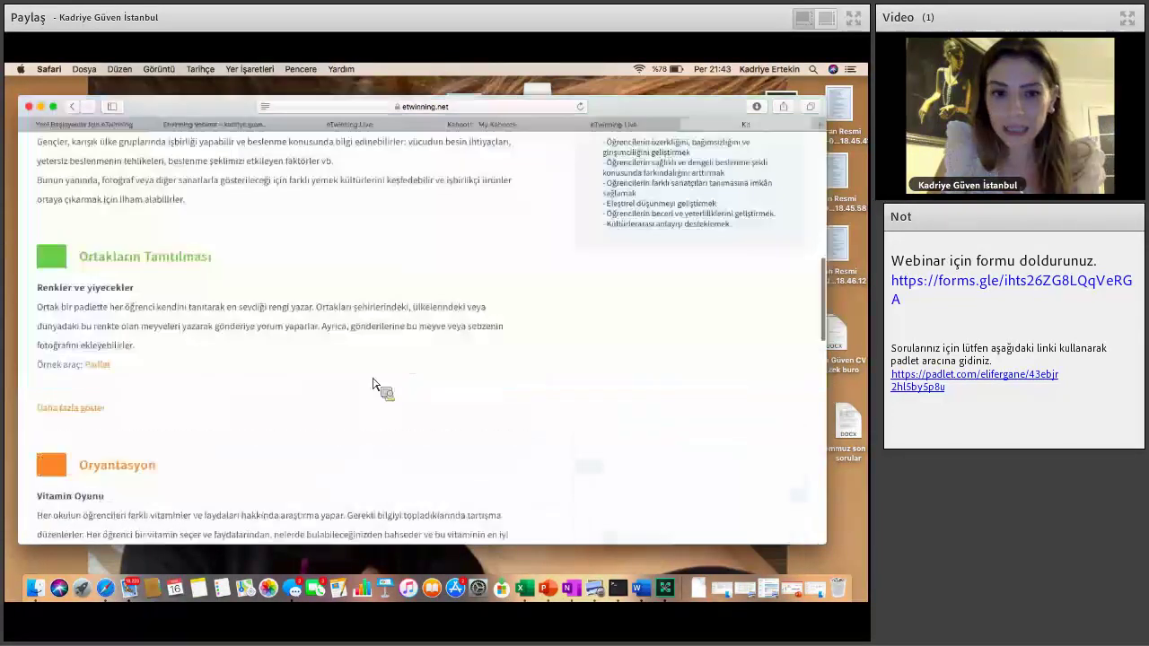
scroll(372, 383, down, 2)
scroll(372, 383, up, 2)
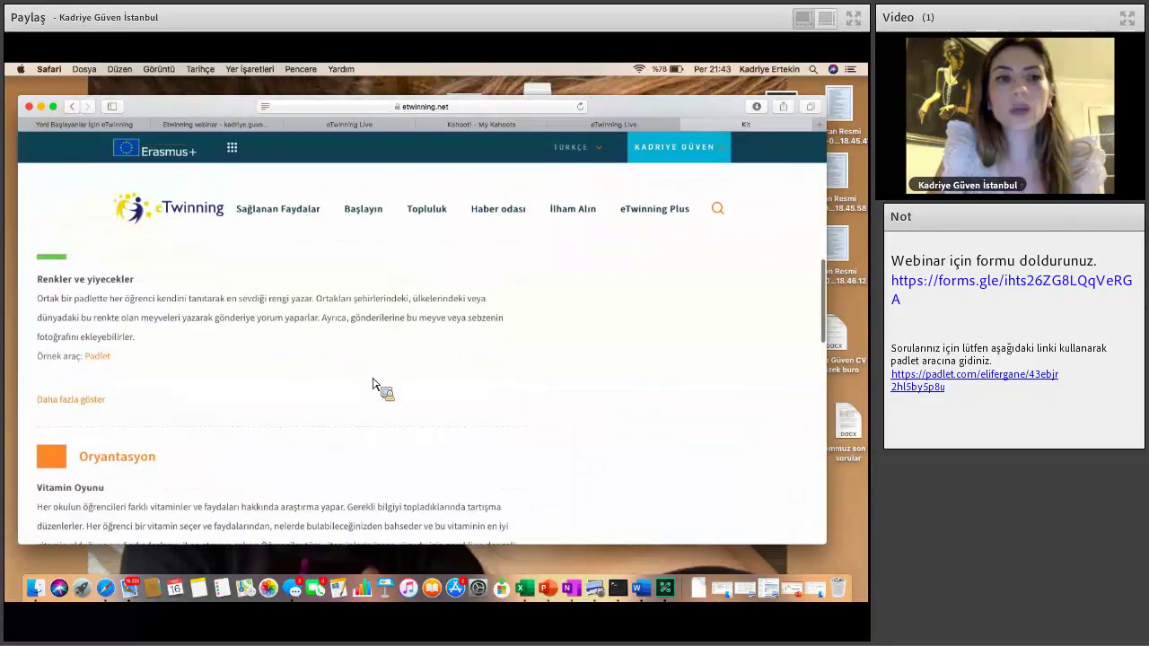
- Read the rest of the nutrition kit from Oryantasyon through Ölçme & Değerlendirme and Takip, including the full Takip text
scroll(375, 385, down, 3)
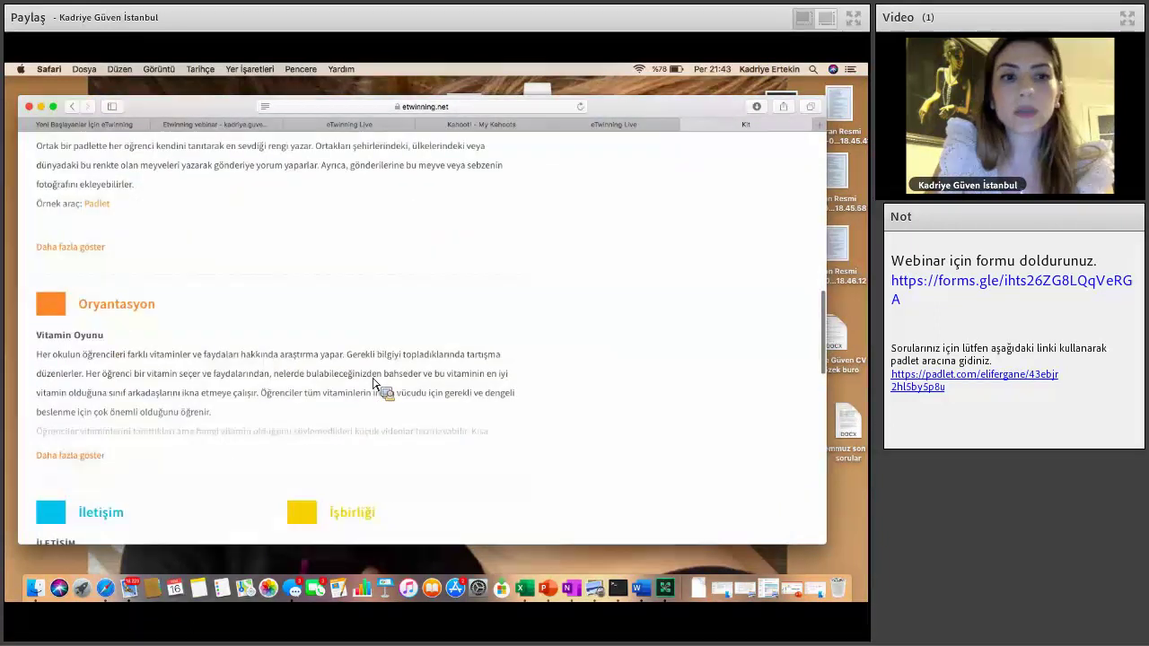
scroll(123, 303, down, 10)
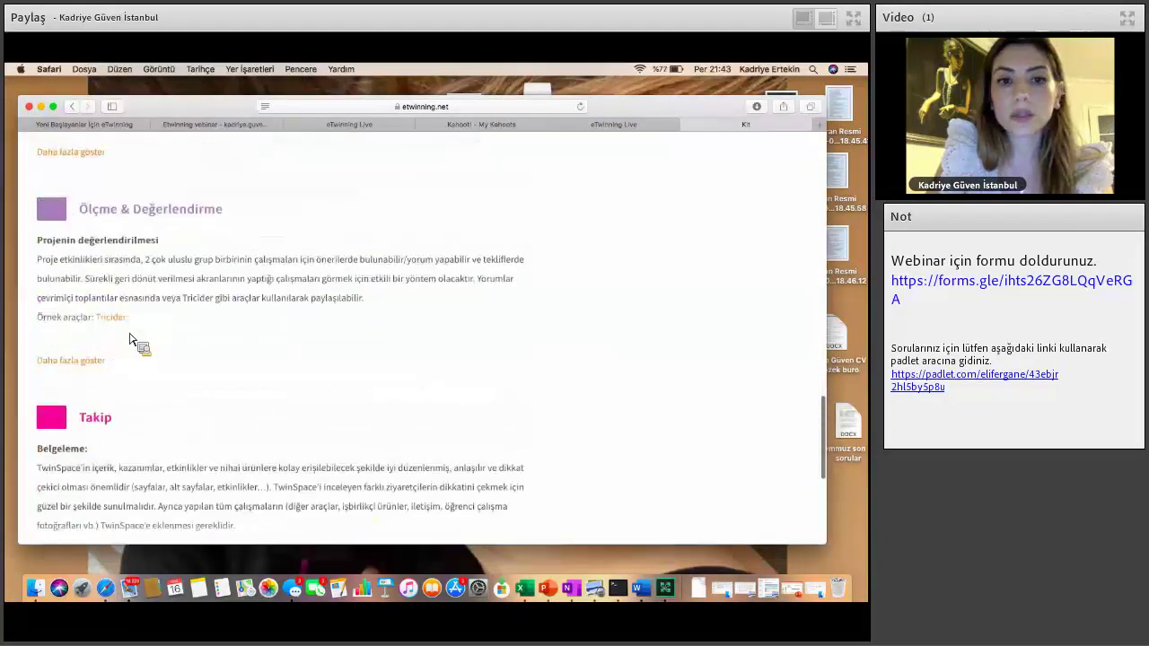
scroll(249, 369, up, 1)
scroll(249, 369, down, 2)
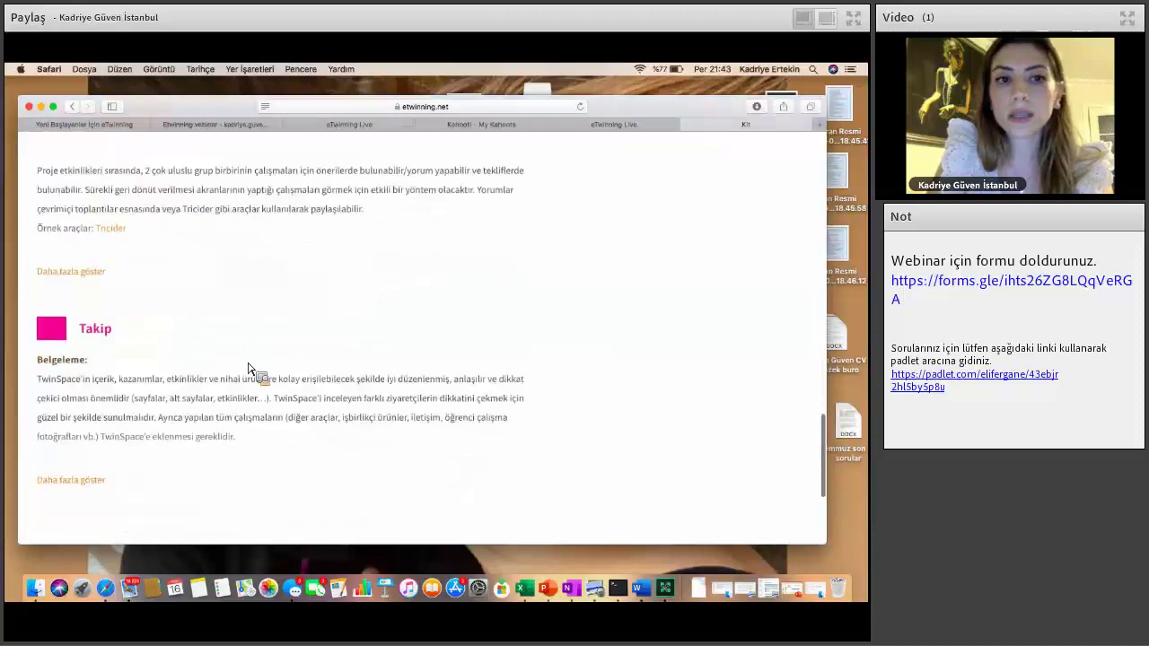
scroll(249, 369, down, 4)
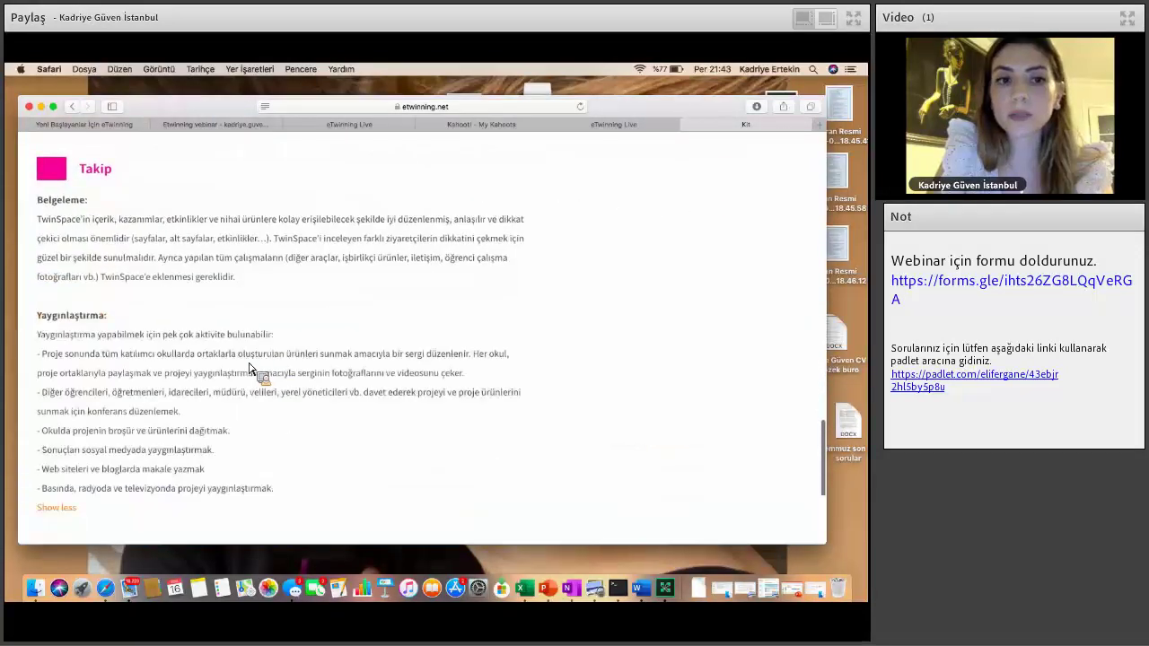
scroll(348, 383, down, 4)
scroll(350, 385, up, 15)
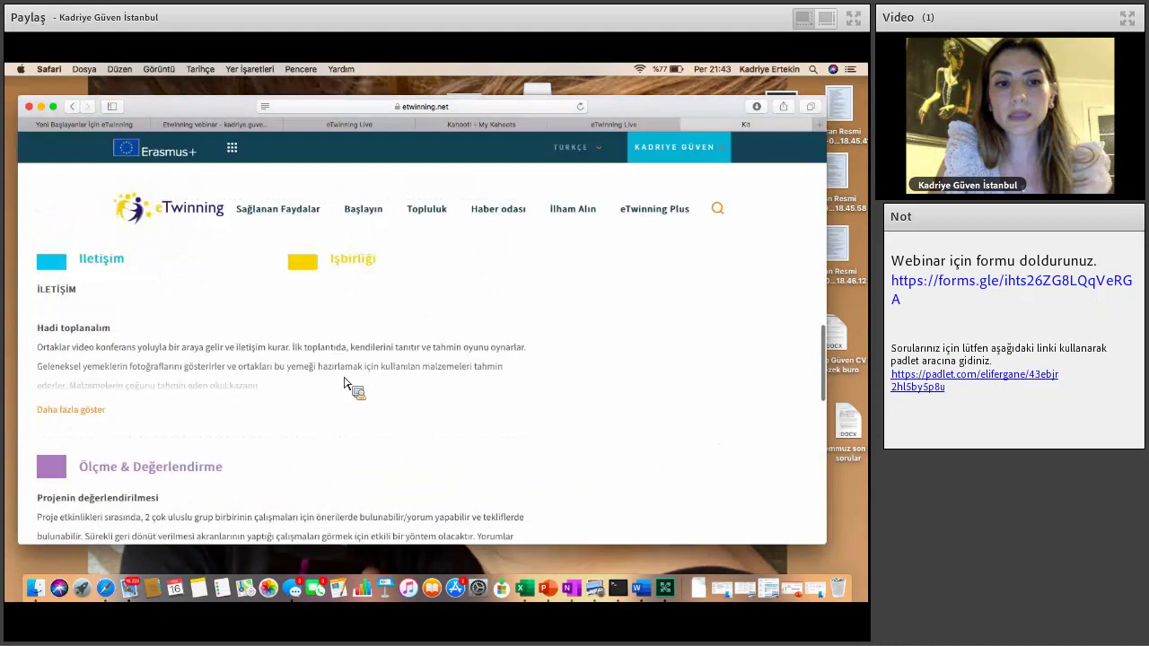
scroll(89, 122, up, 10)
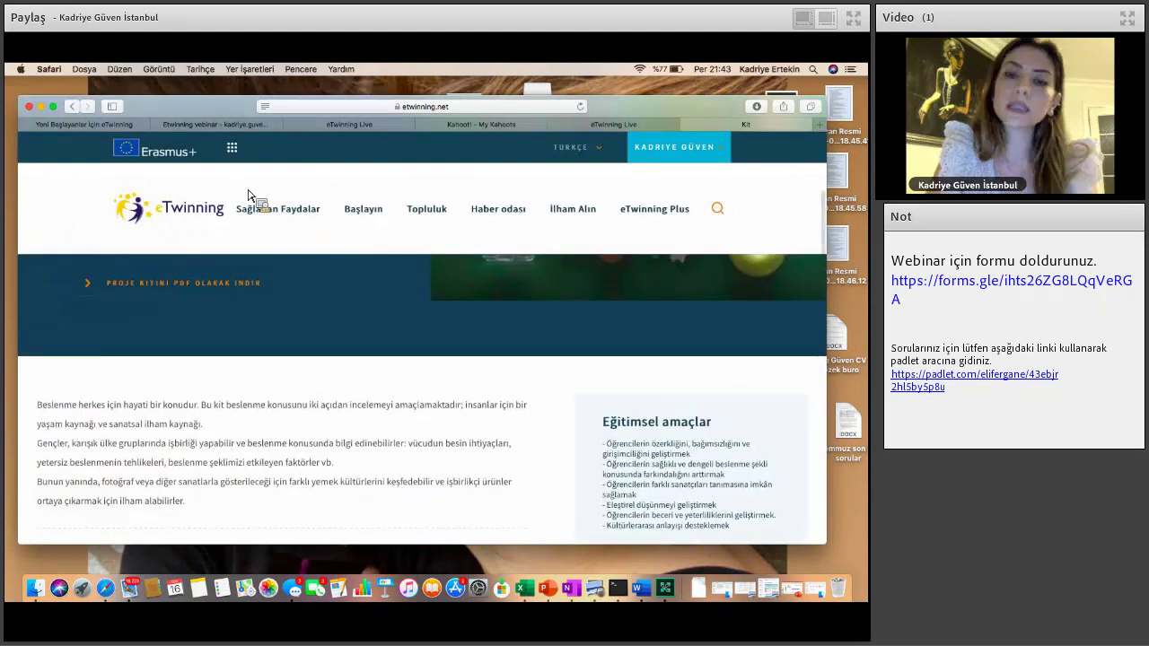
scroll(251, 198, up, 3)
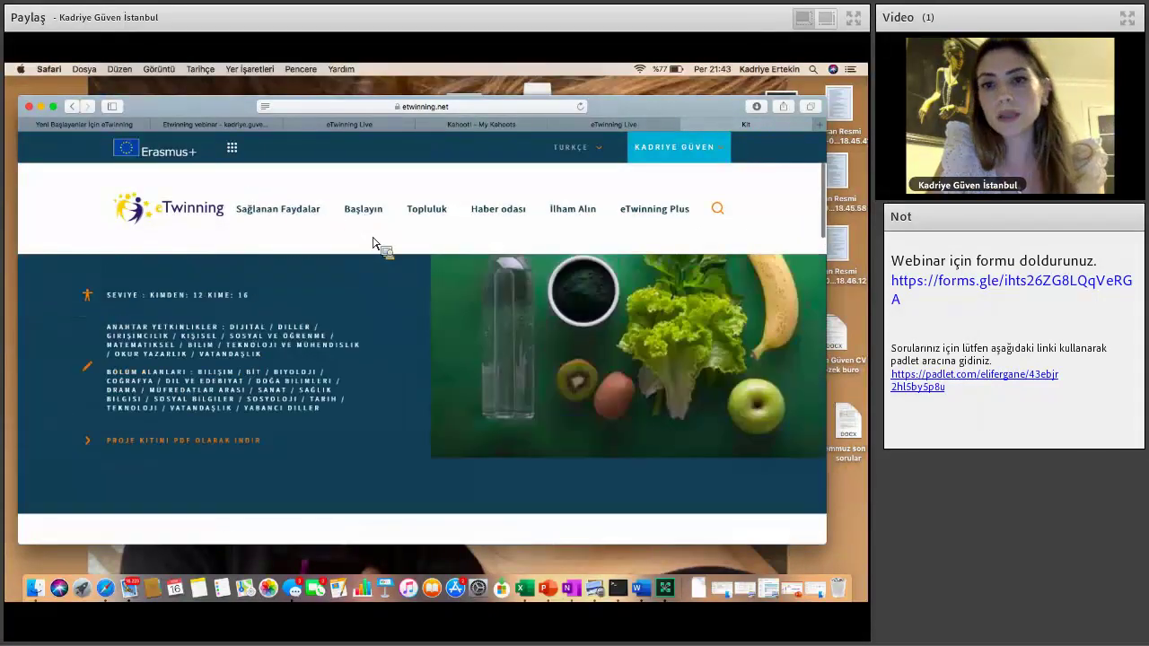
- Leave the kit for the new project form and enter HKHK as the project's short description
key(super+bracketleft)
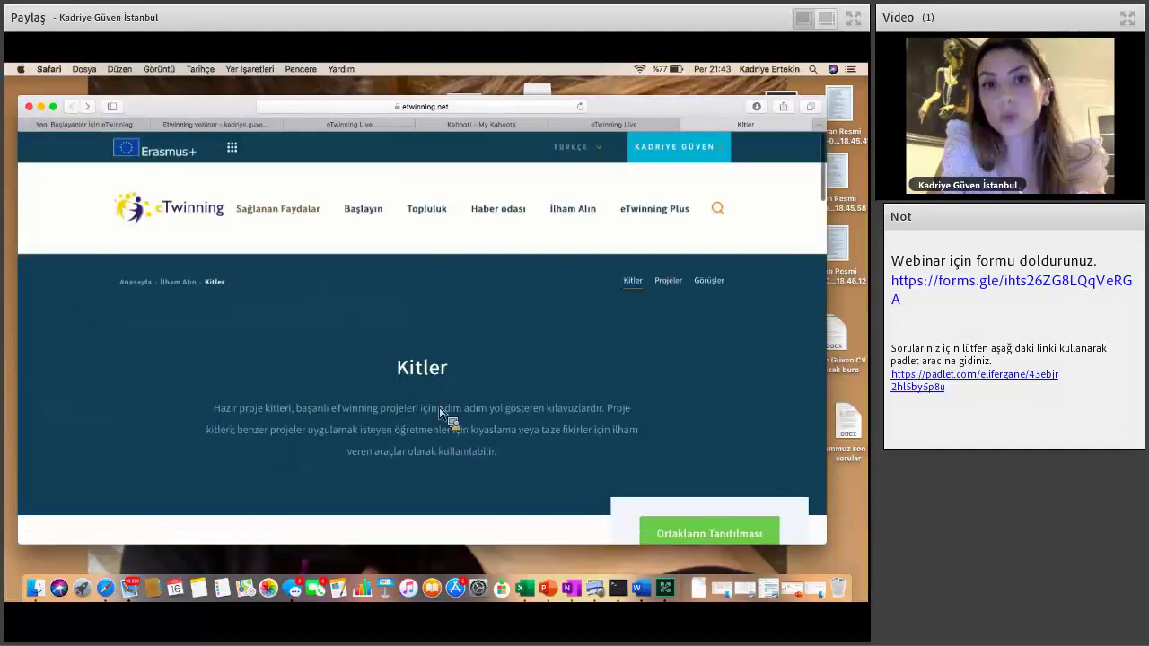
key(super+shift+bracketleft)
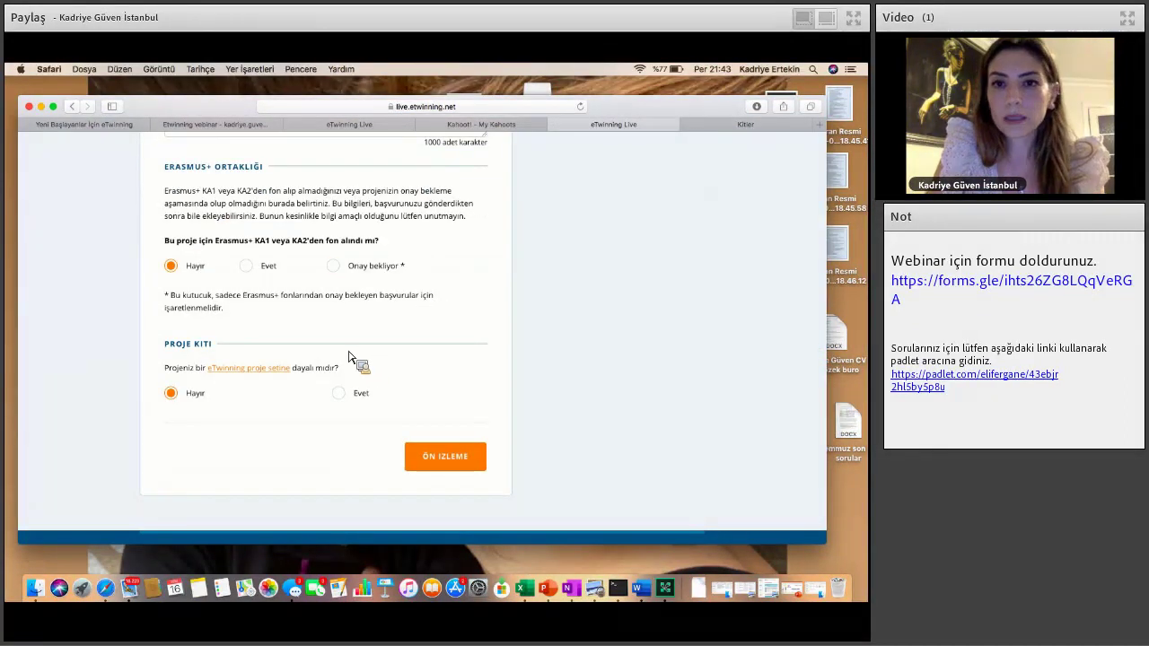
scroll(349, 356, up, 15)
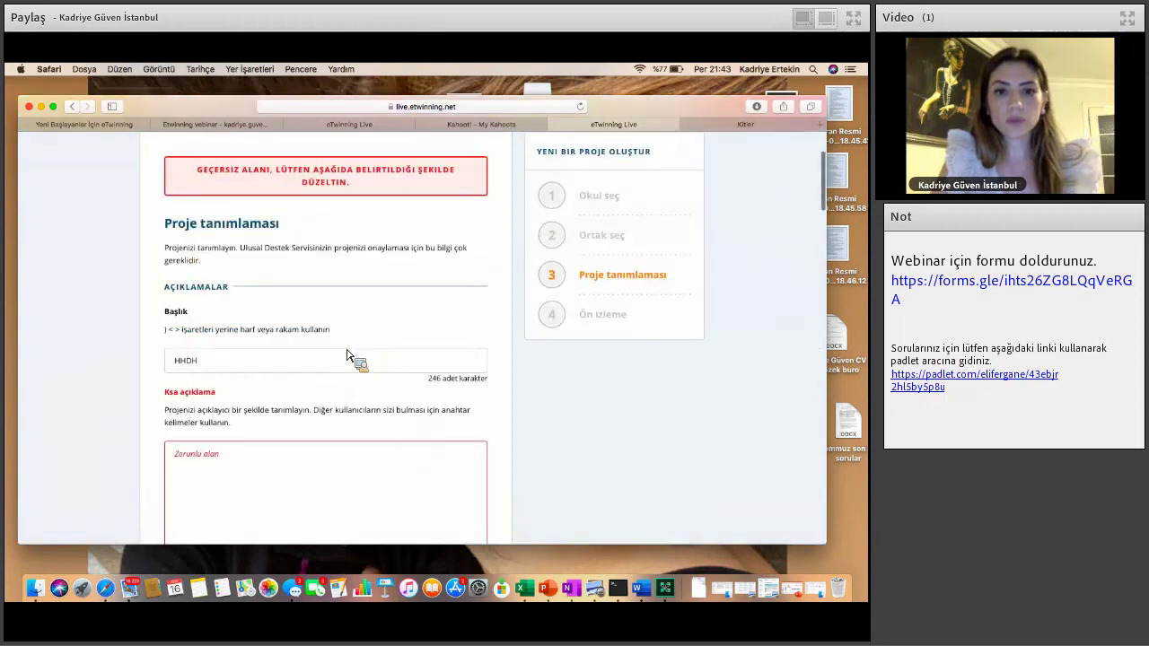
click(349, 355)
key(Tab)
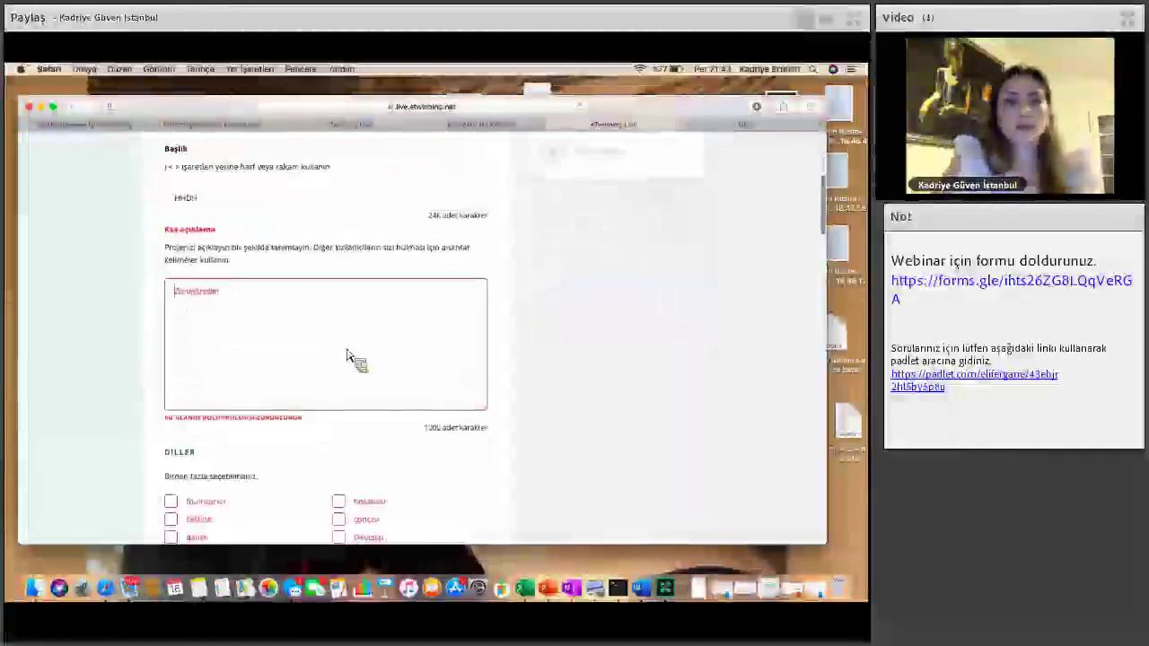
text(asdasd)
- Look through the remaining fields of the Proje tanımlaması form, including the language and subject choices
scroll(521, 374, down, 10)
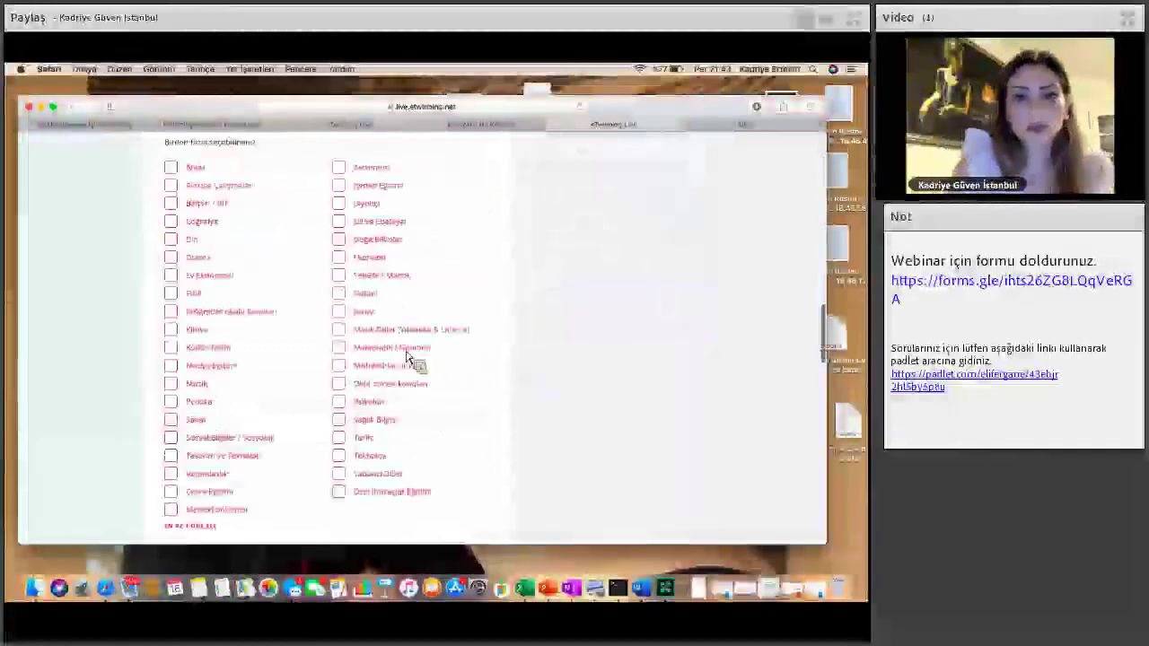
scroll(408, 356, down, 5)
scroll(416, 341, down, 8)
scroll(434, 278, up, 15)
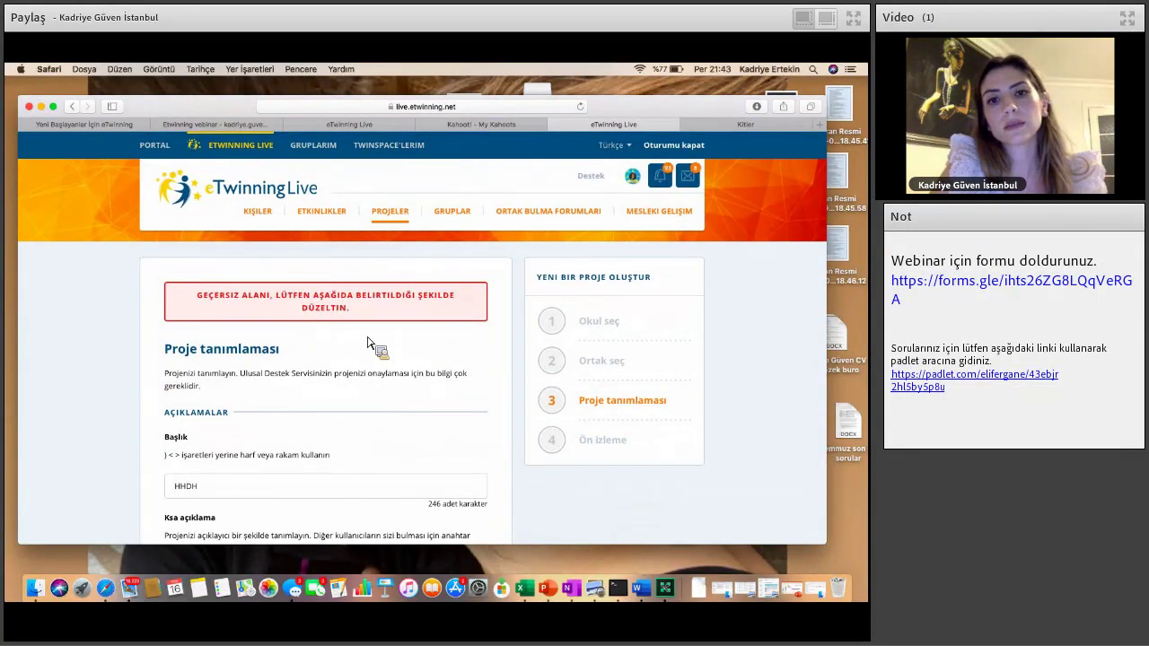
scroll(399, 266, down, 2)
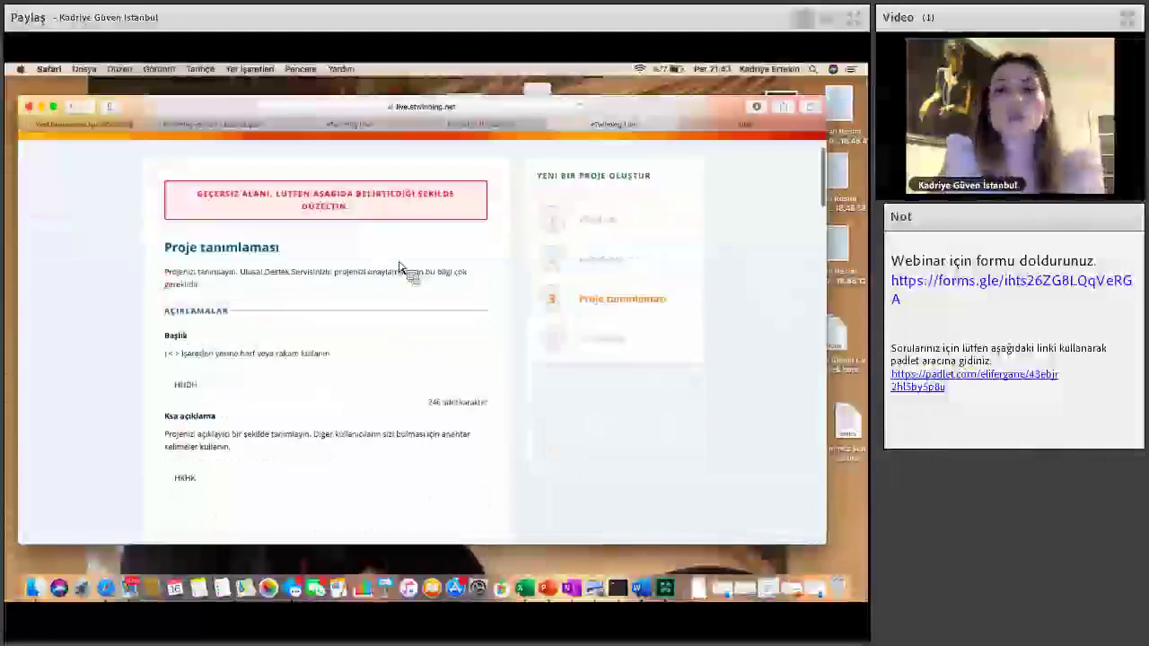
scroll(440, 267, down, 10)
scroll(264, 188, down, 3)
scroll(452, 228, up, 15)
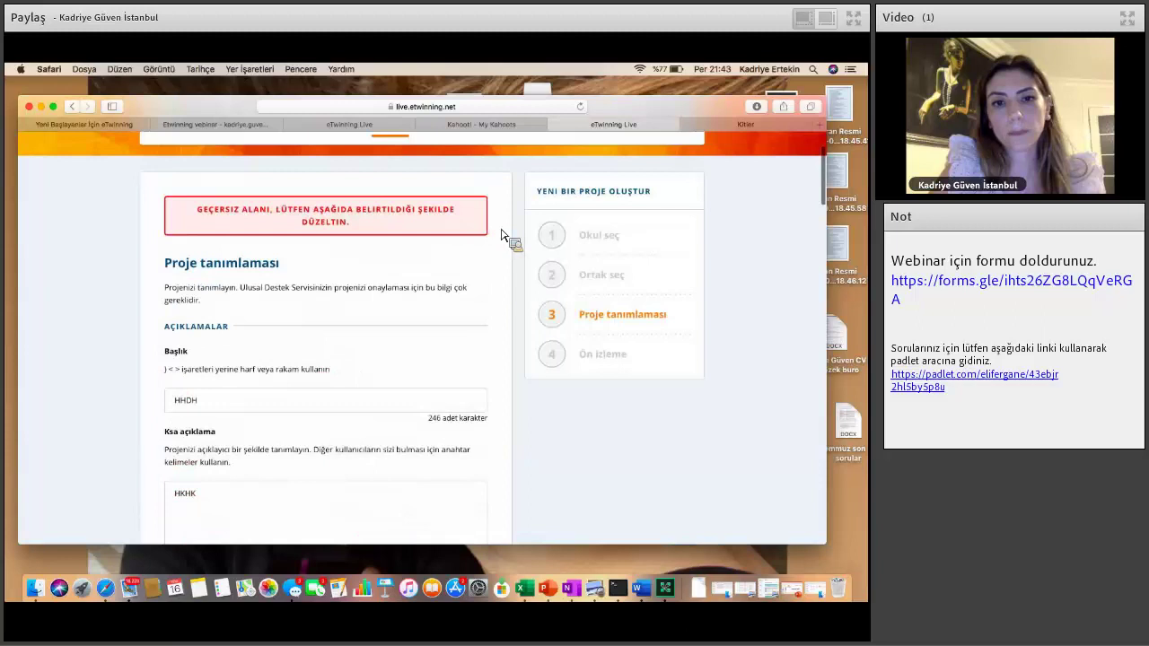
- Open the Gruplar page and look through the joined groups, the featured groups and the new groups
scroll(503, 236, up, 2)
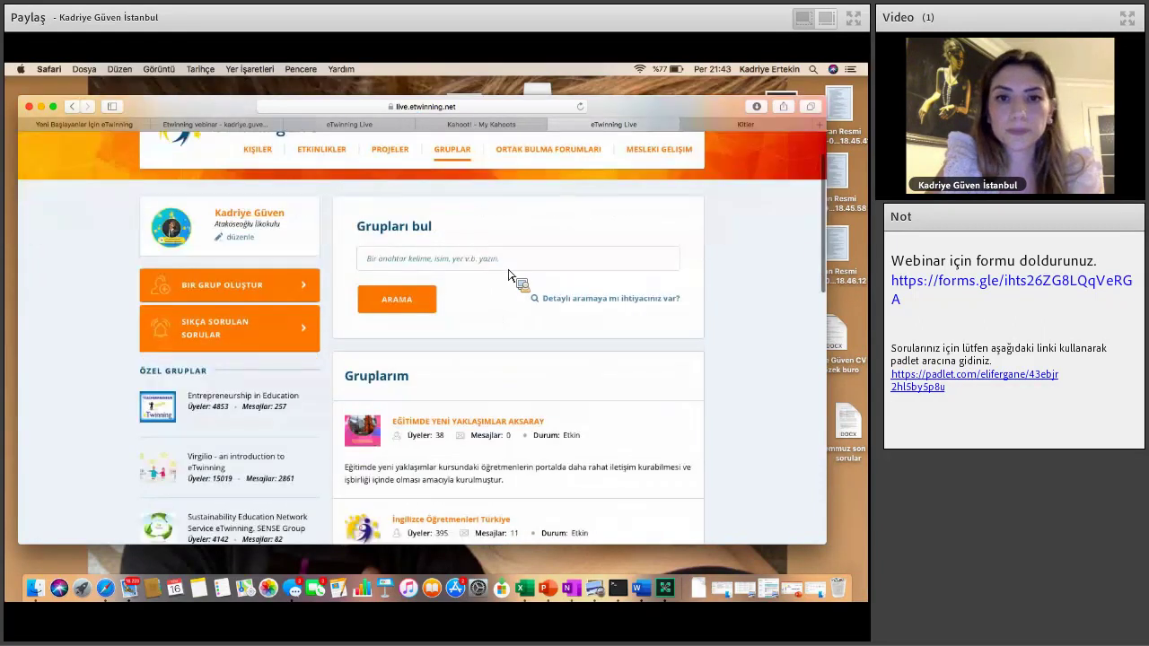
scroll(511, 297, down, 2)
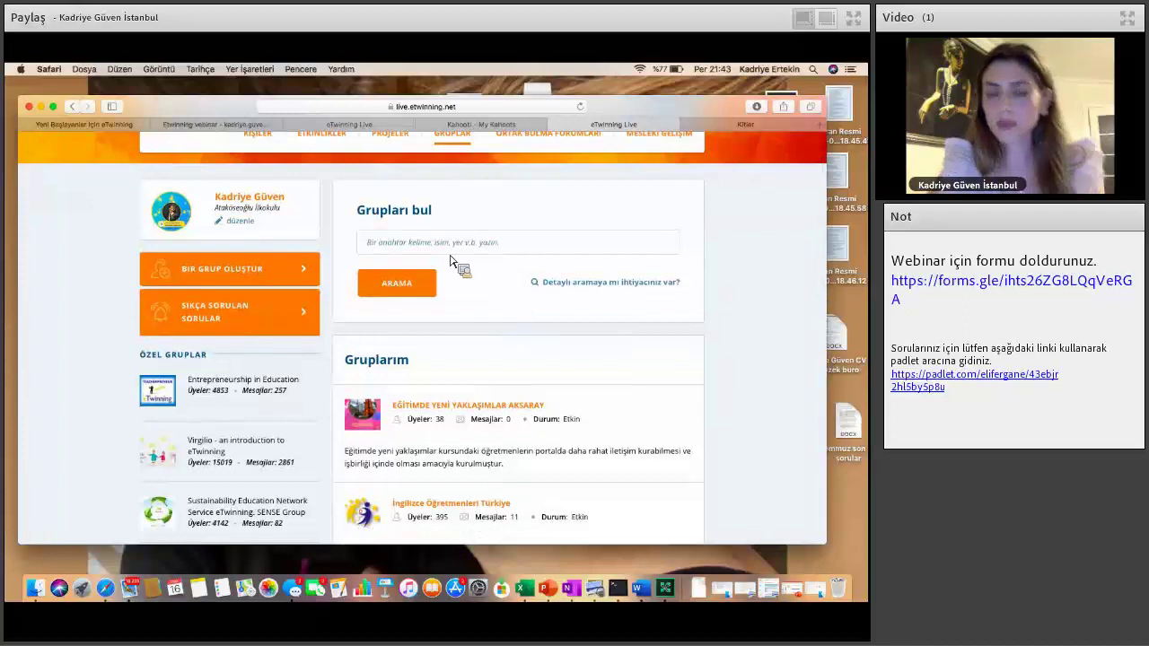
scroll(518, 281, down, 1)
scroll(518, 281, down, 1)
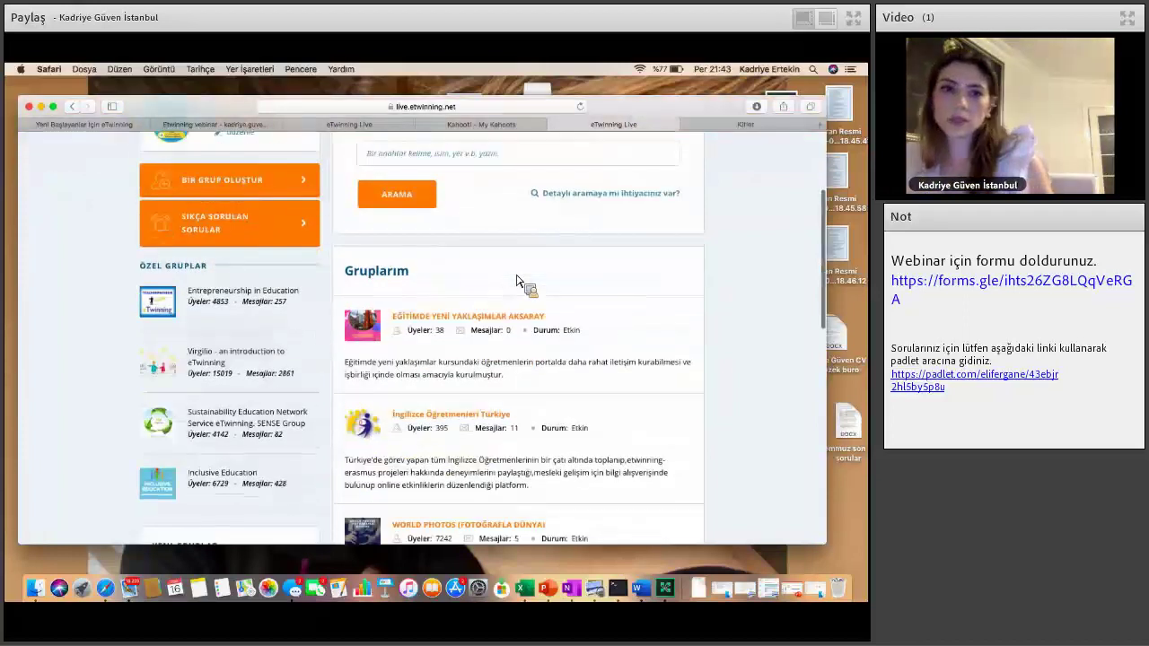
scroll(530, 357, down, 1)
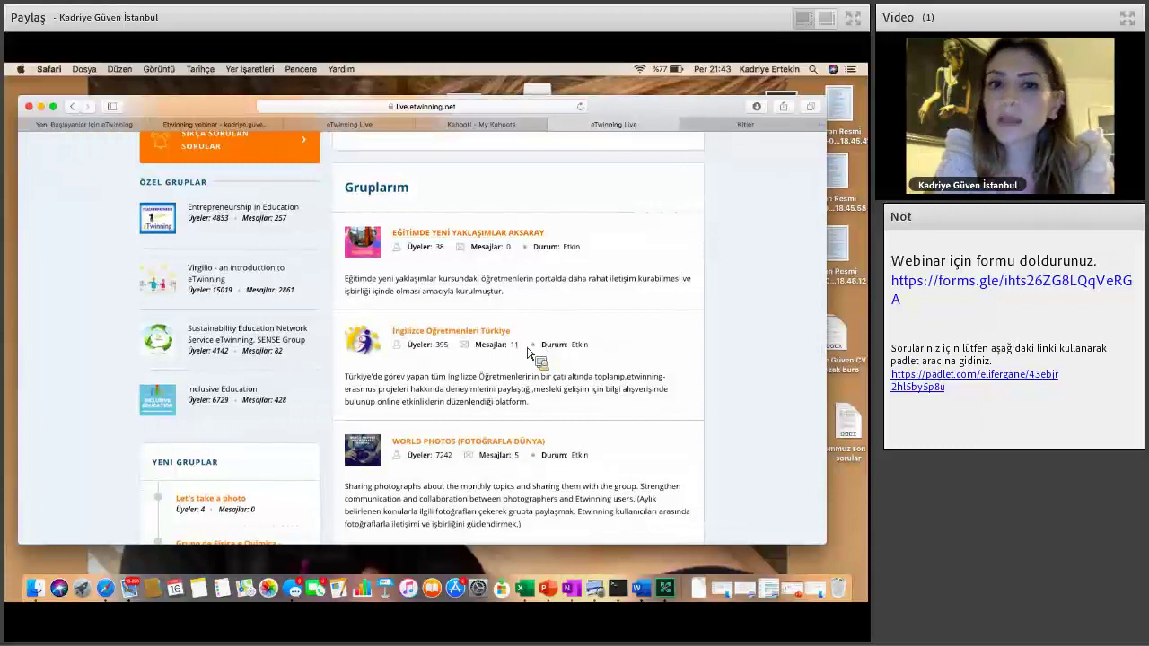
scroll(303, 290, down, 2)
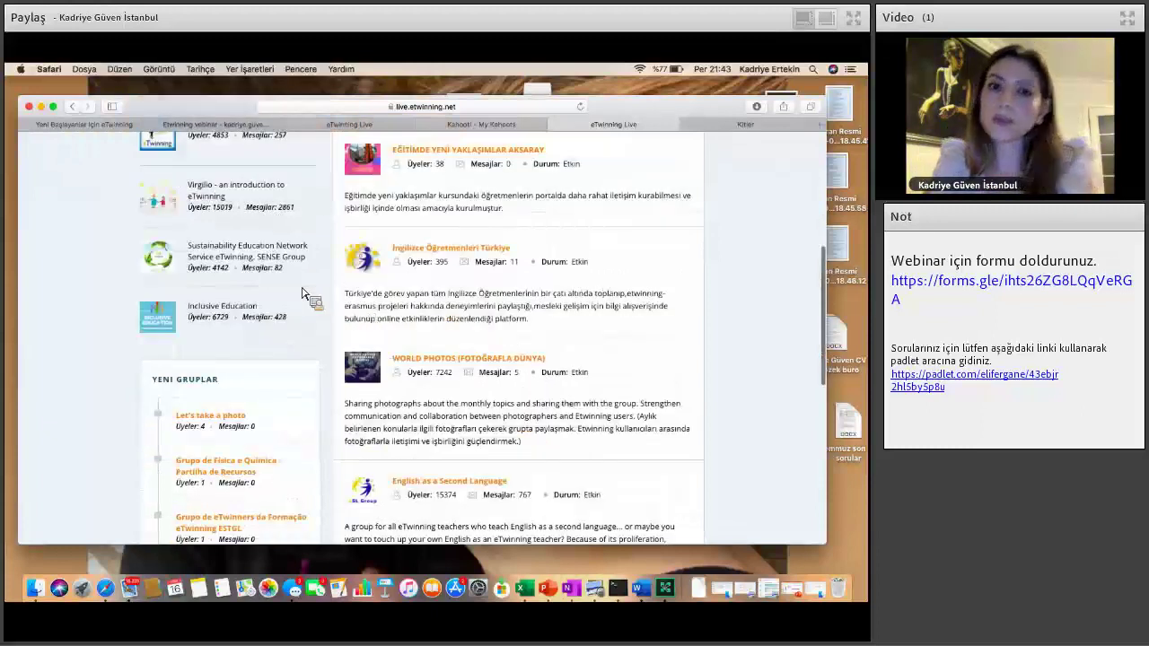
scroll(276, 289, down, 2)
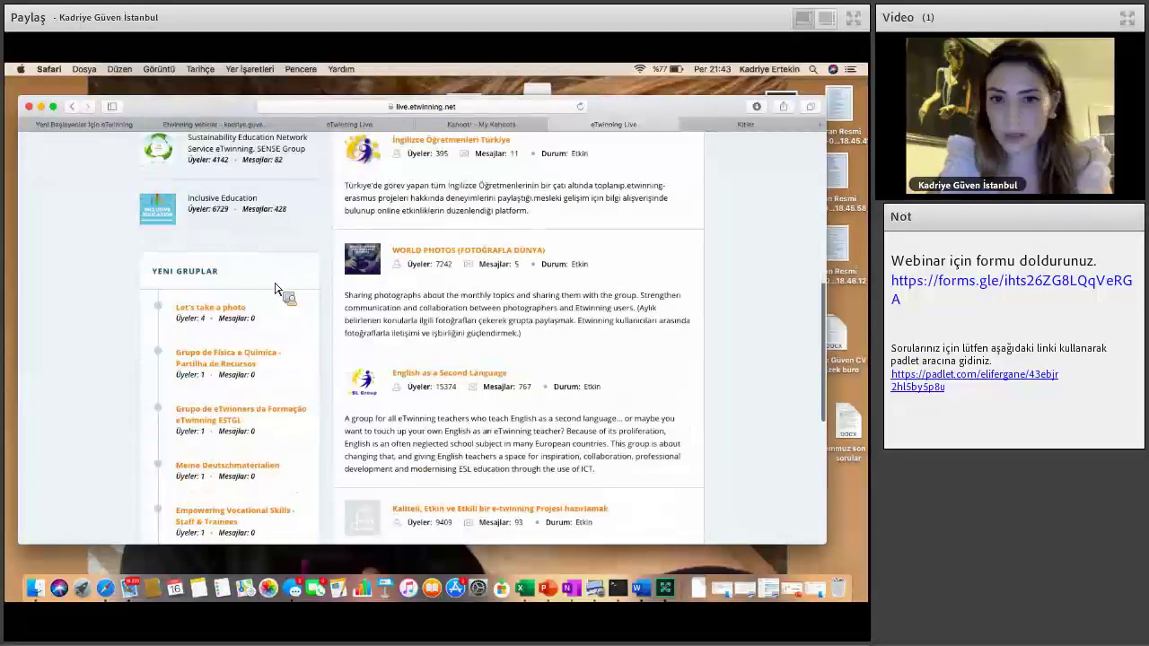
scroll(276, 289, down, 2)
- Open the form for creating a new group and review its title, description, goals and participation fields
scroll(276, 289, up, 7)
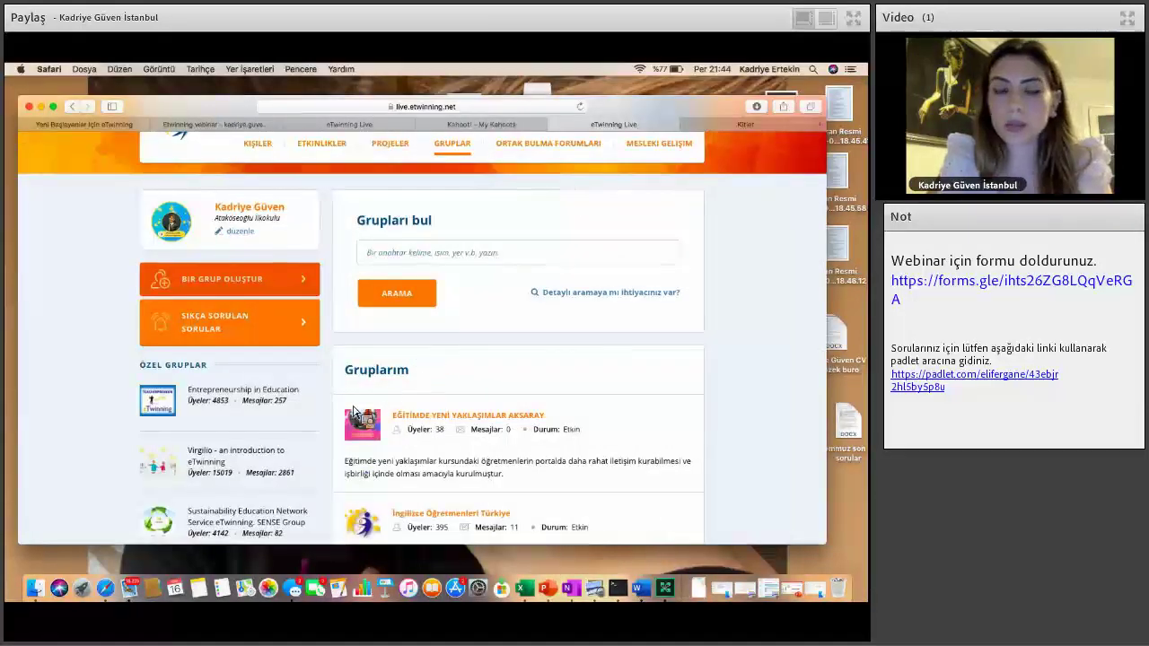
click(334, 460)
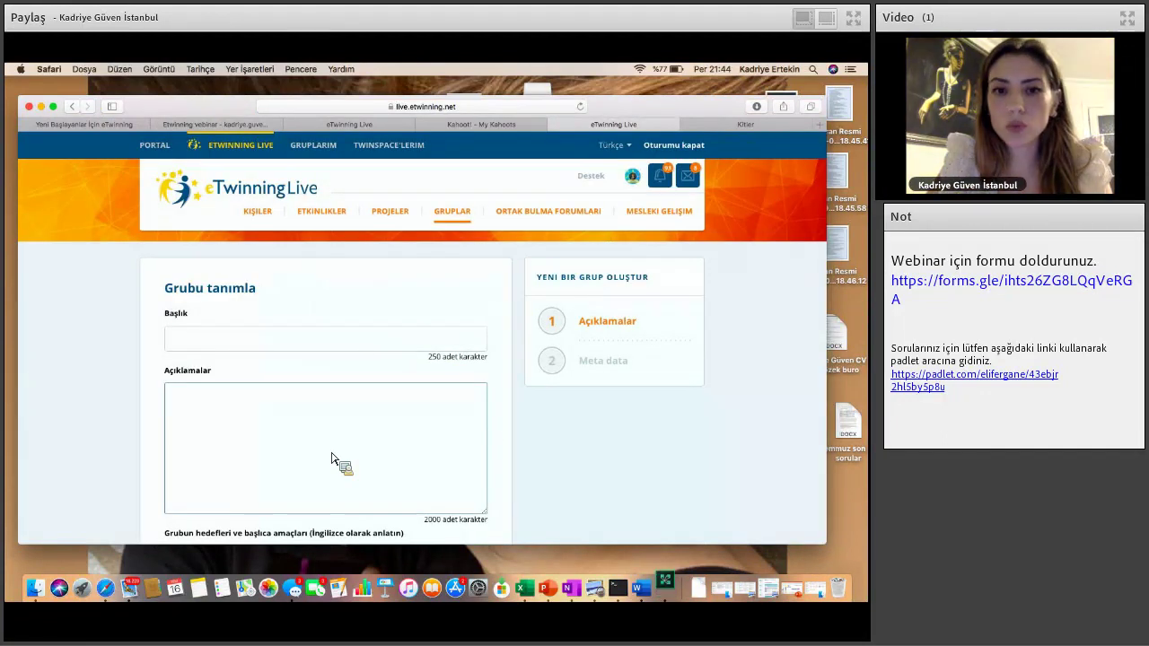
scroll(332, 460, down, 4)
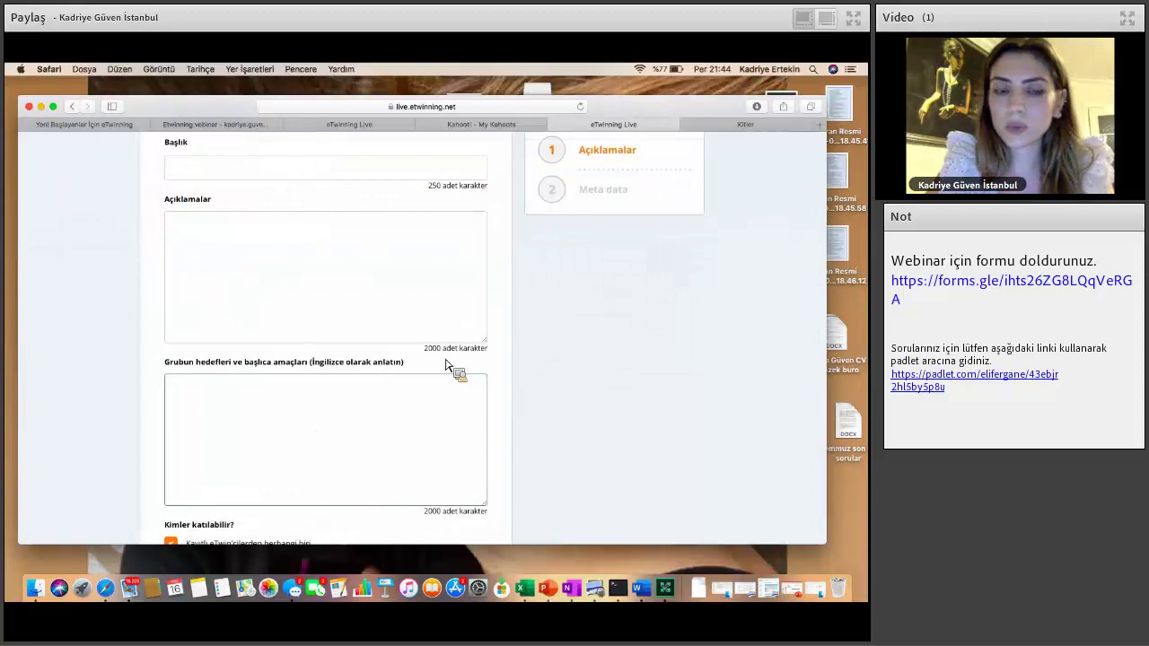
scroll(453, 367, down, 1)
scroll(377, 237, down, 2)
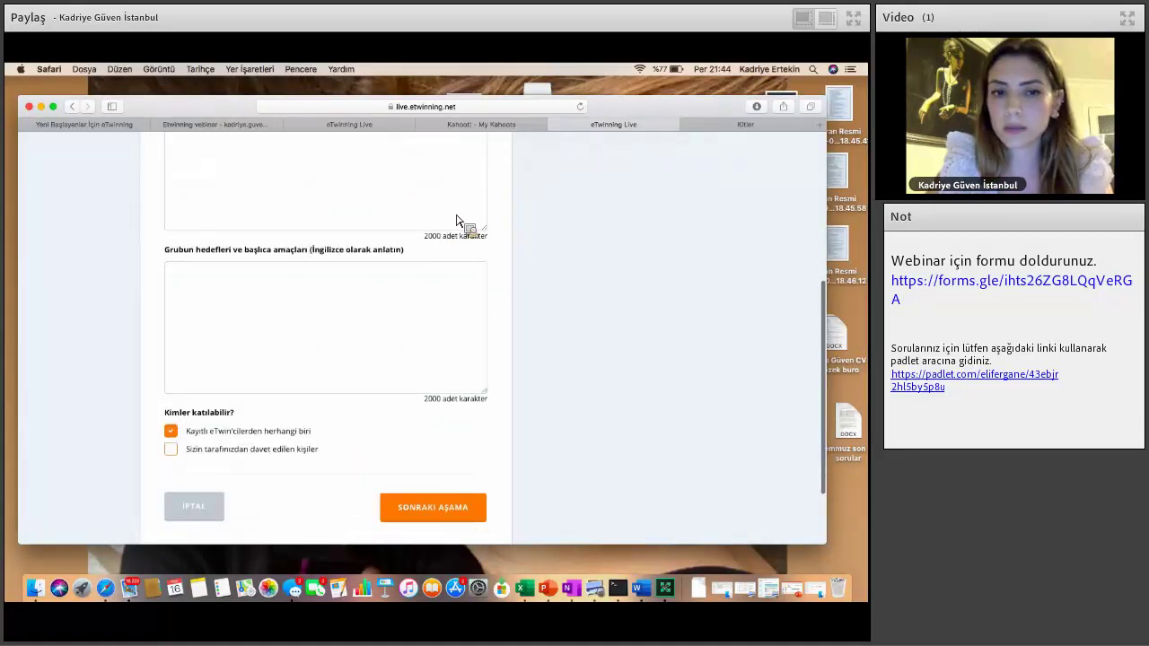
scroll(456, 221, up, 4)
scroll(480, 395, up, 3)
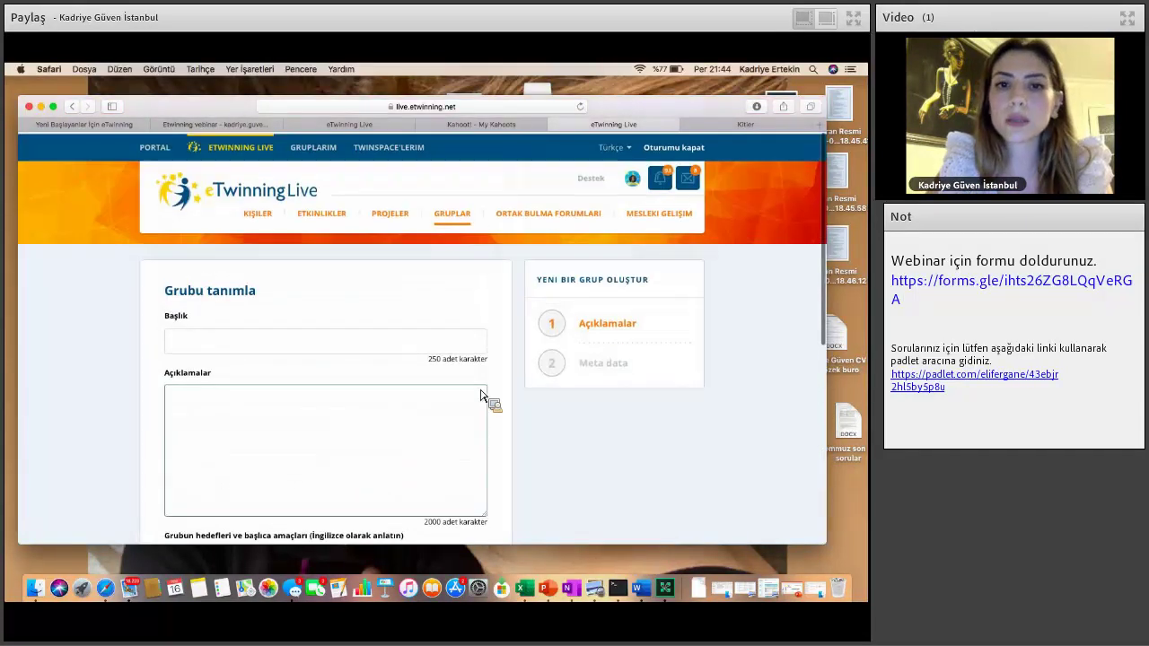
- Leave the group creation form and examine the featured, new and joined groups on the Gruplar page
key(super+bracketleft)
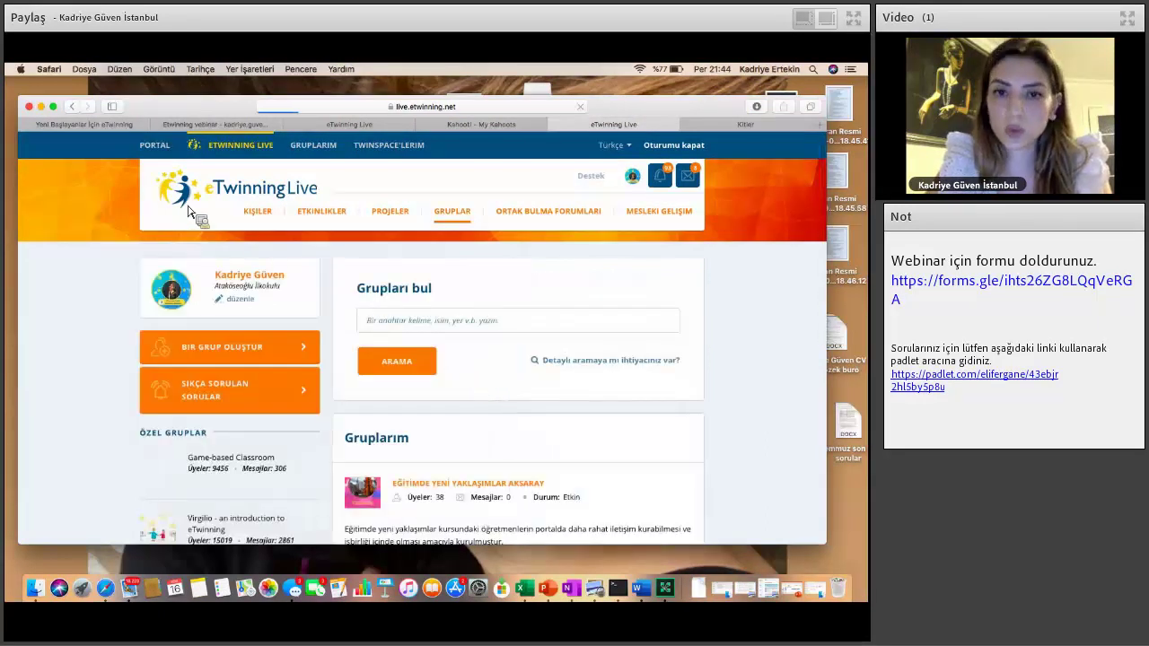
scroll(192, 377, down, 1)
scroll(267, 293, down, 3)
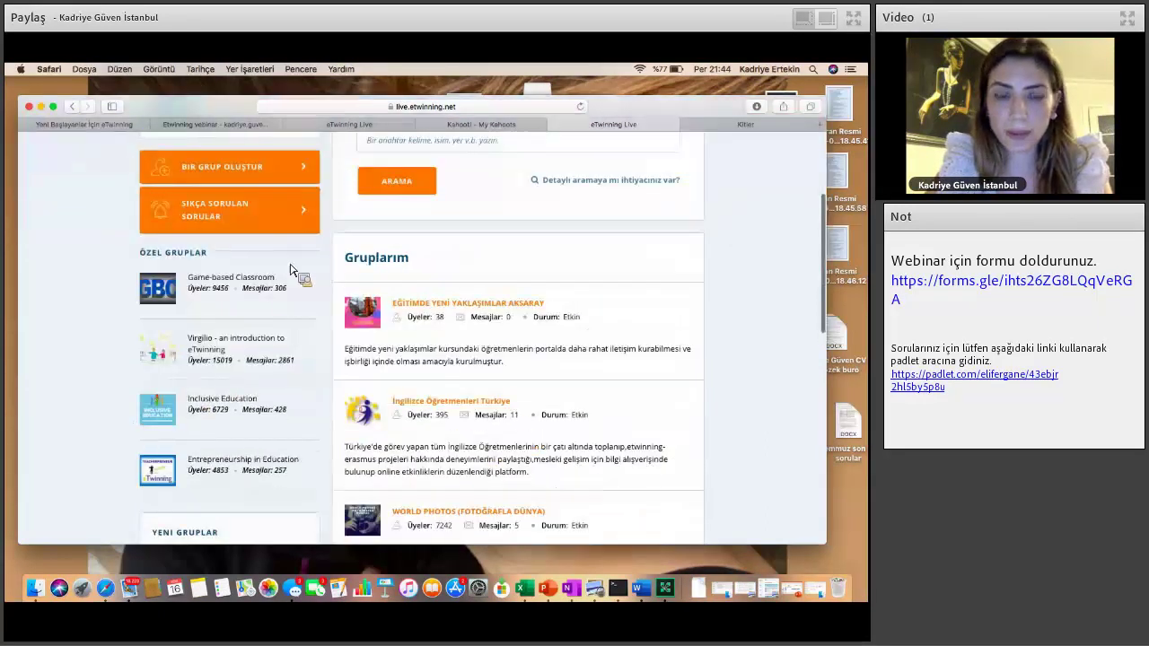
scroll(192, 361, down, 5)
scroll(269, 372, down, 2)
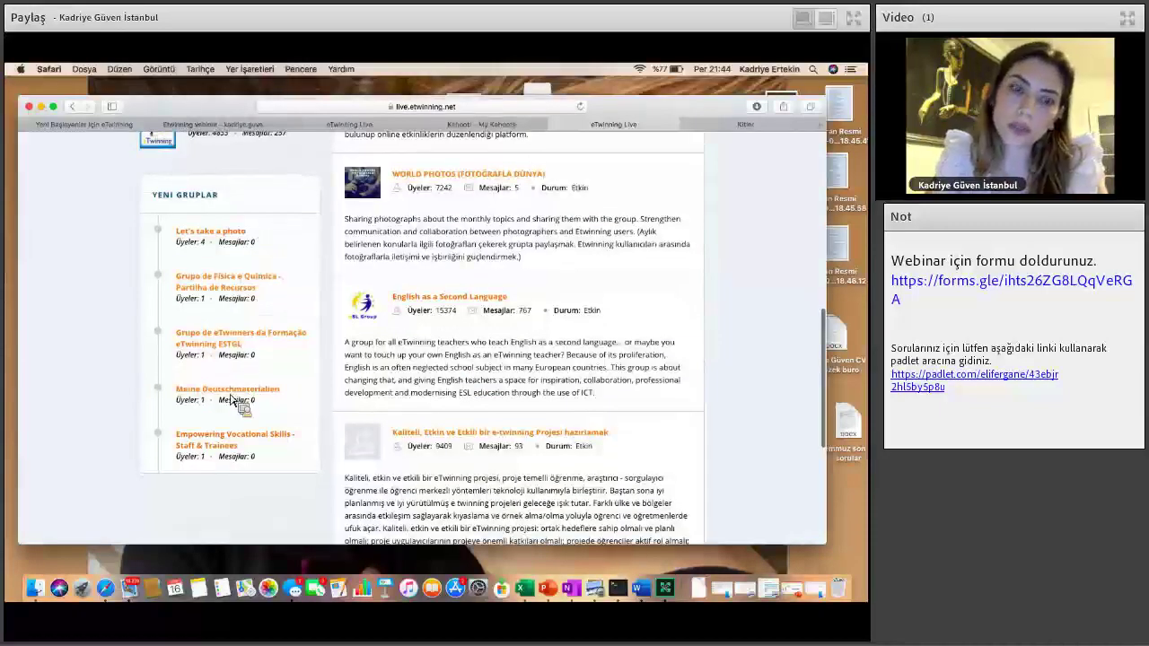
scroll(231, 386, down, 1)
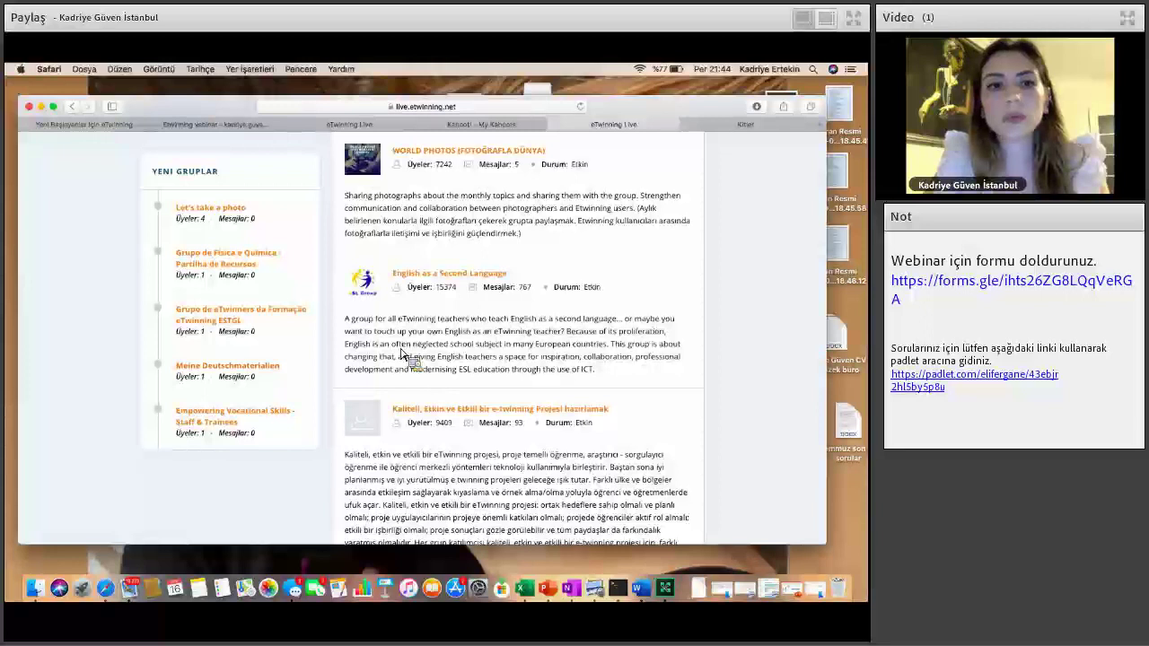
scroll(500, 315, up, 5)
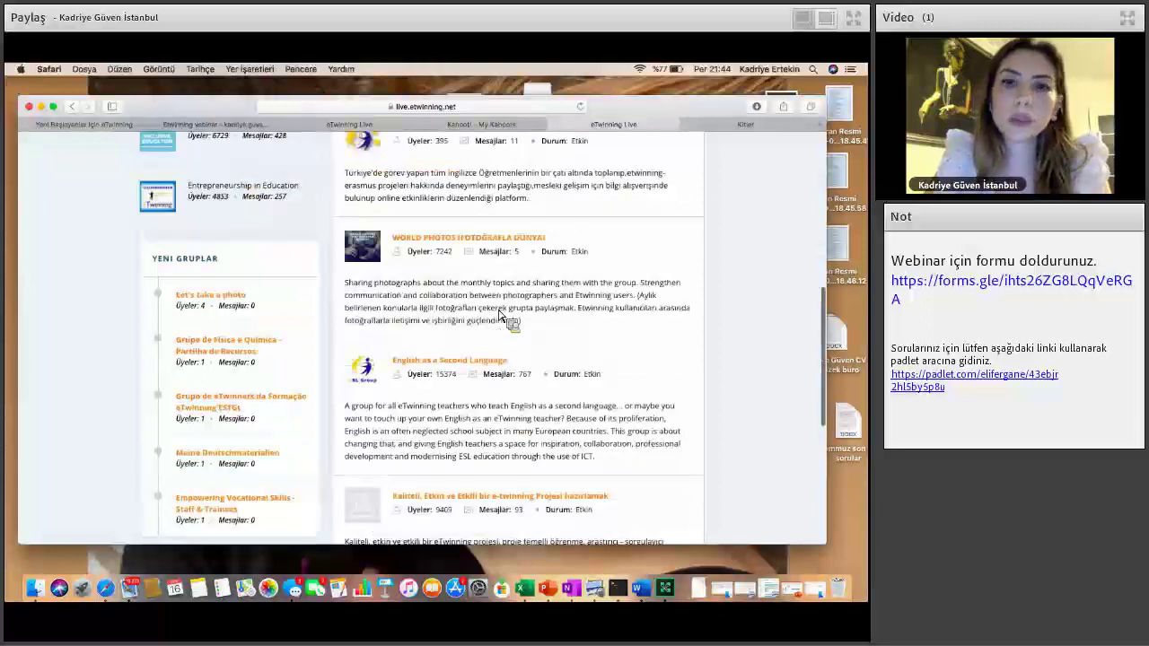
scroll(539, 312, up, 7)
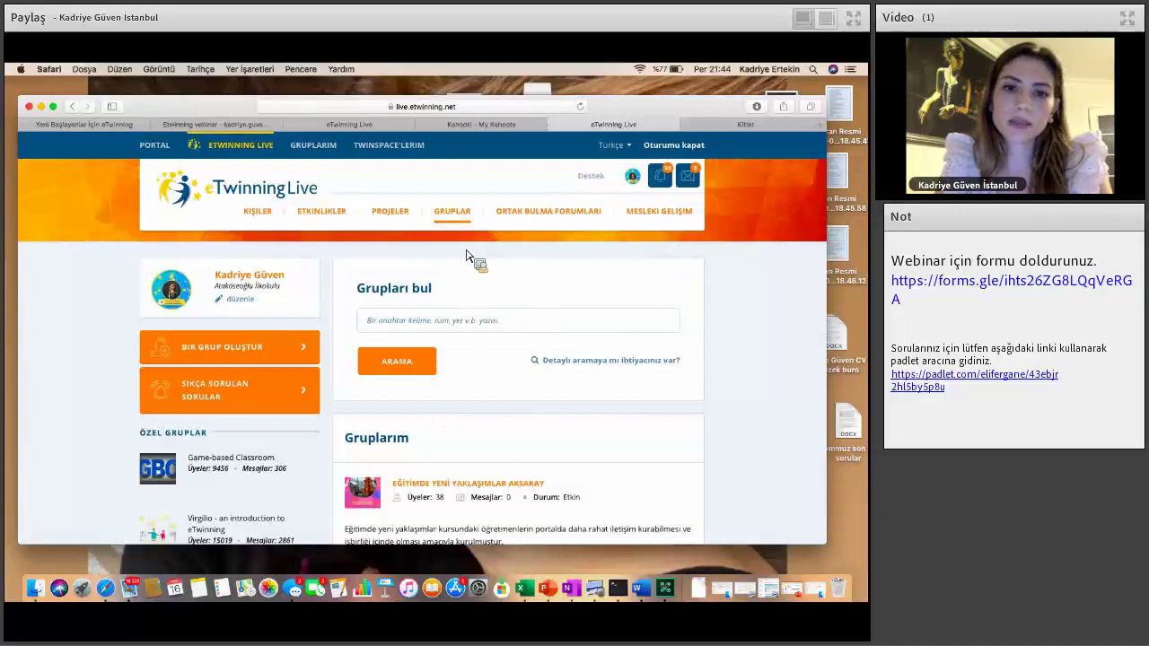
- Open the partner-finding forums page, Ortak Bulma Forumları
scroll(476, 259, down, 1)
scroll(482, 269, up, 1)
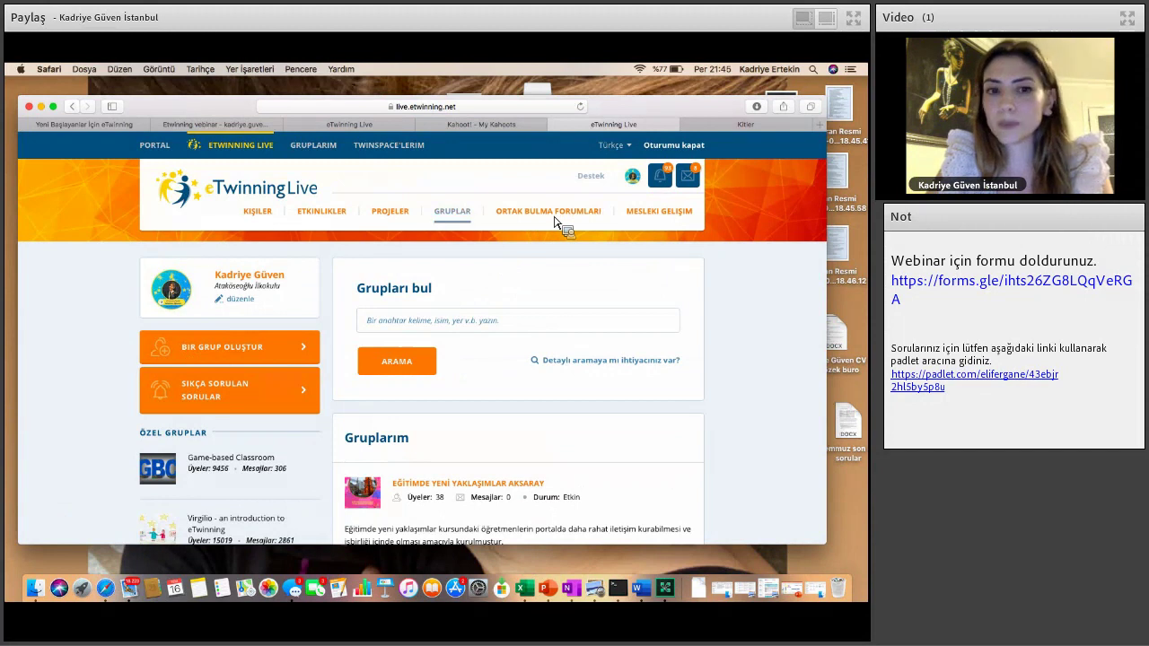
scroll(561, 223, down, 4)
scroll(543, 224, up, 4)
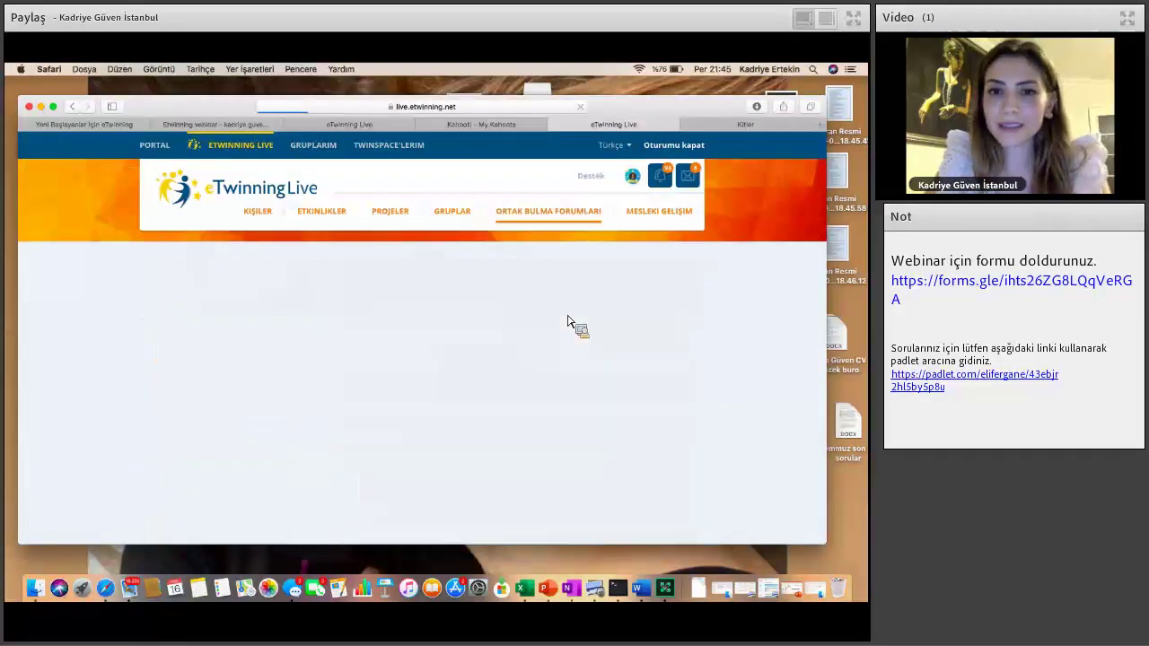
click(573, 325)
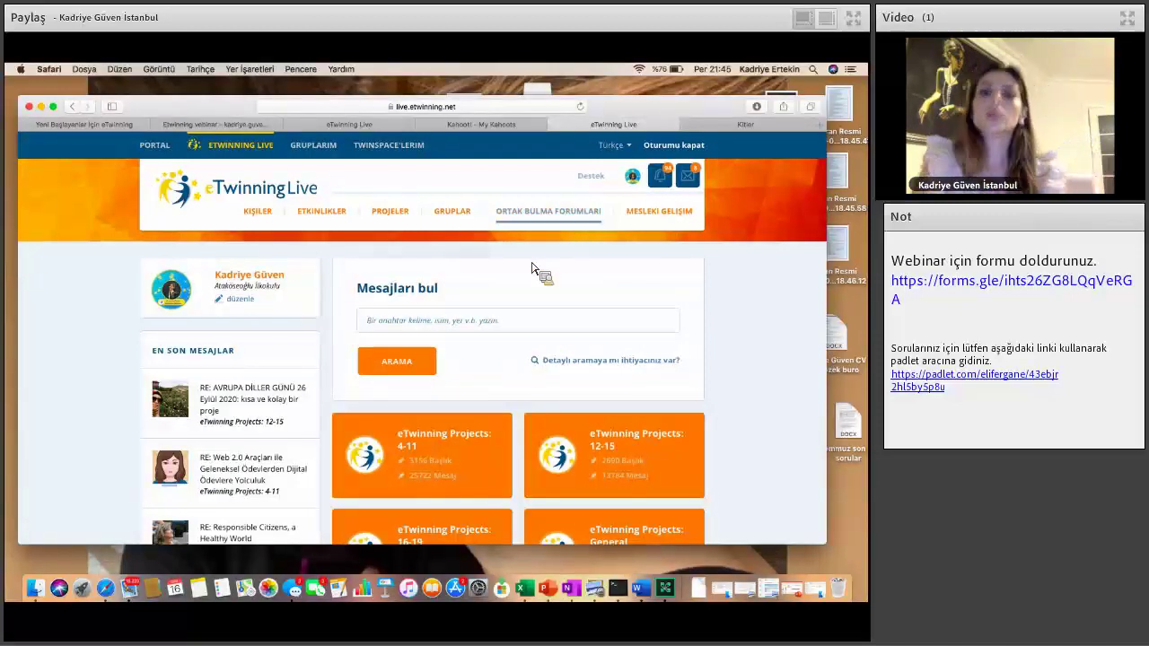
- Examine the message search area, the latest messages and the forum categories on the Ortak Bulma Forumları page
scroll(532, 268, down, 1)
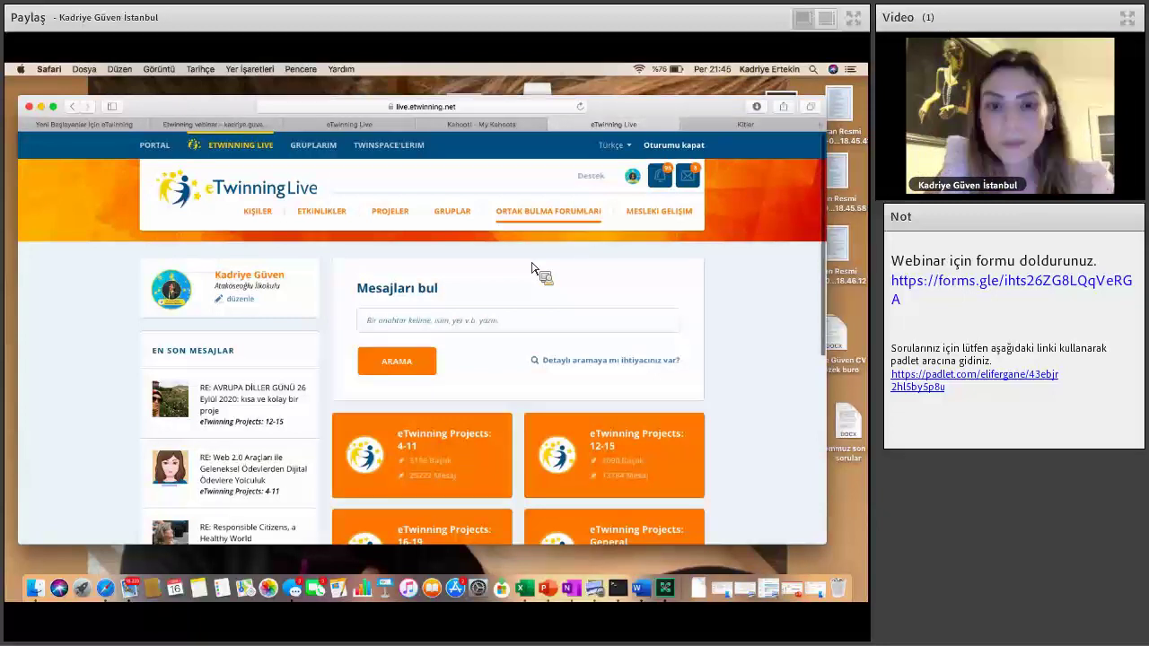
scroll(531, 267, up, 1)
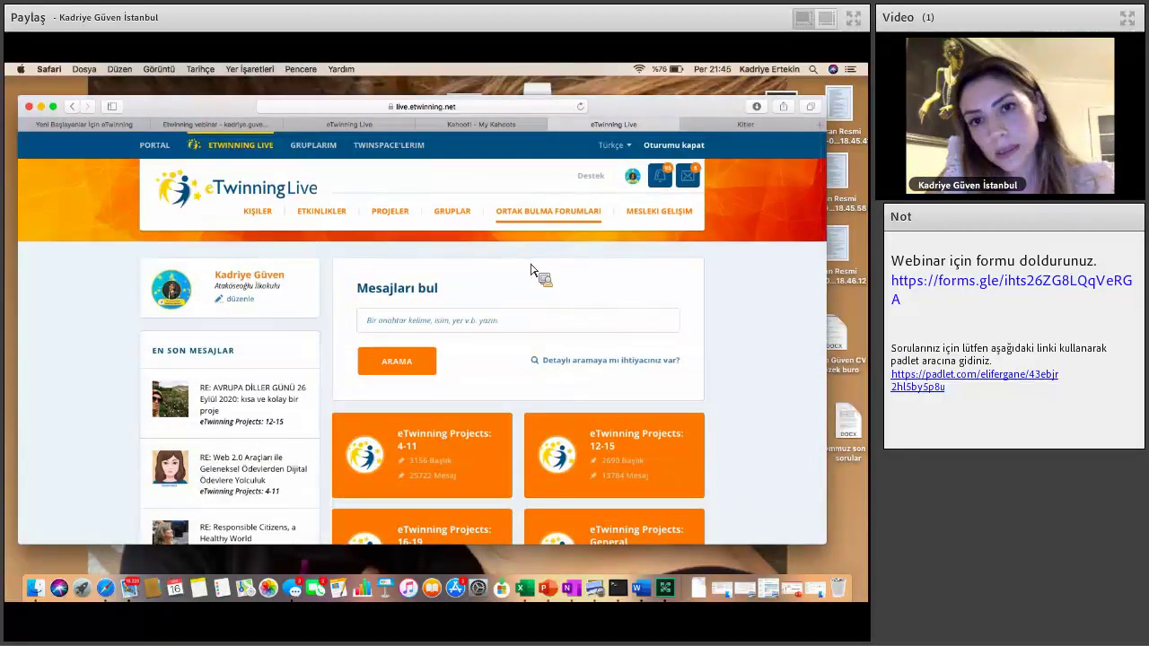
scroll(532, 268, down, 2)
scroll(490, 310, down, 3)
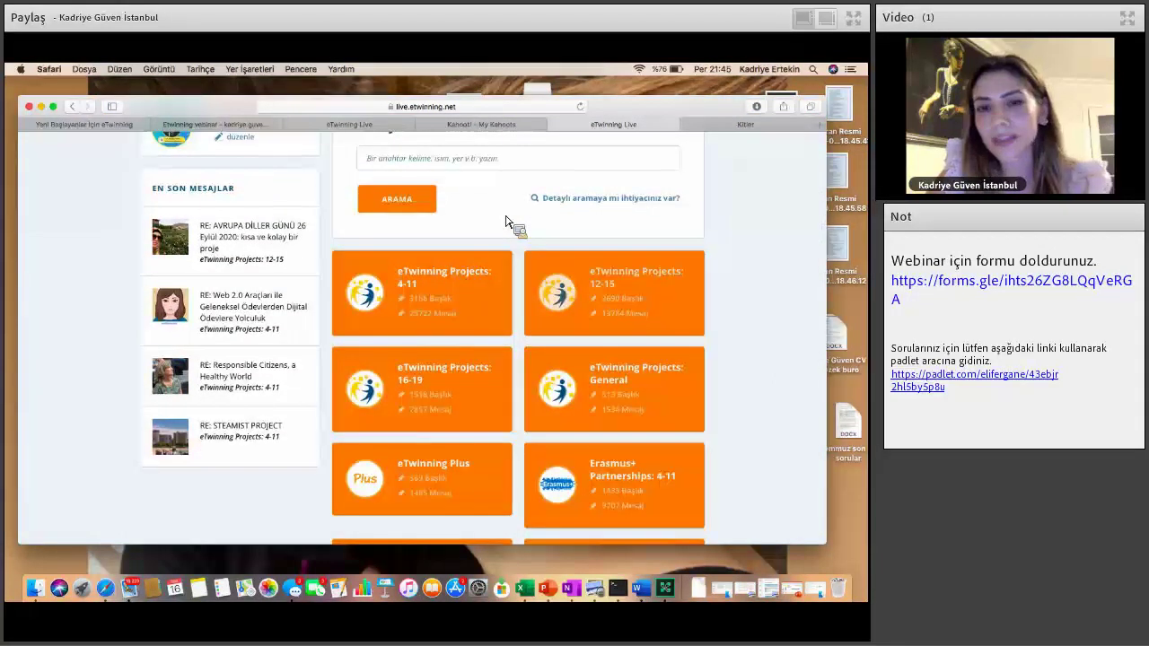
scroll(505, 222, up, 1)
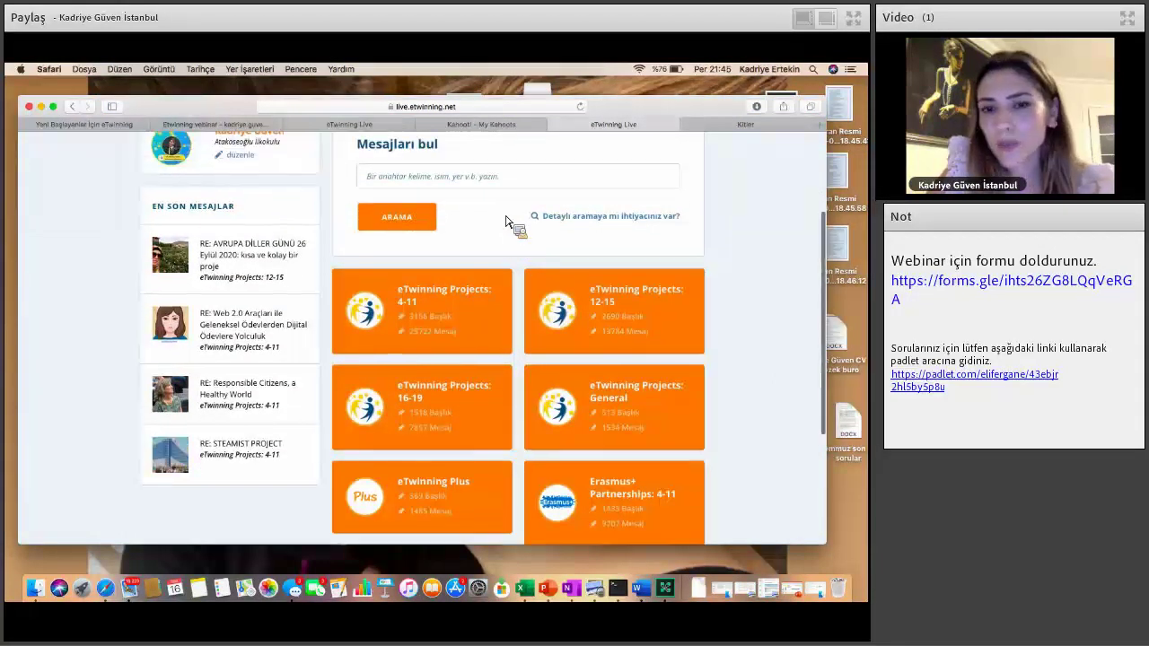
scroll(506, 221, up, 4)
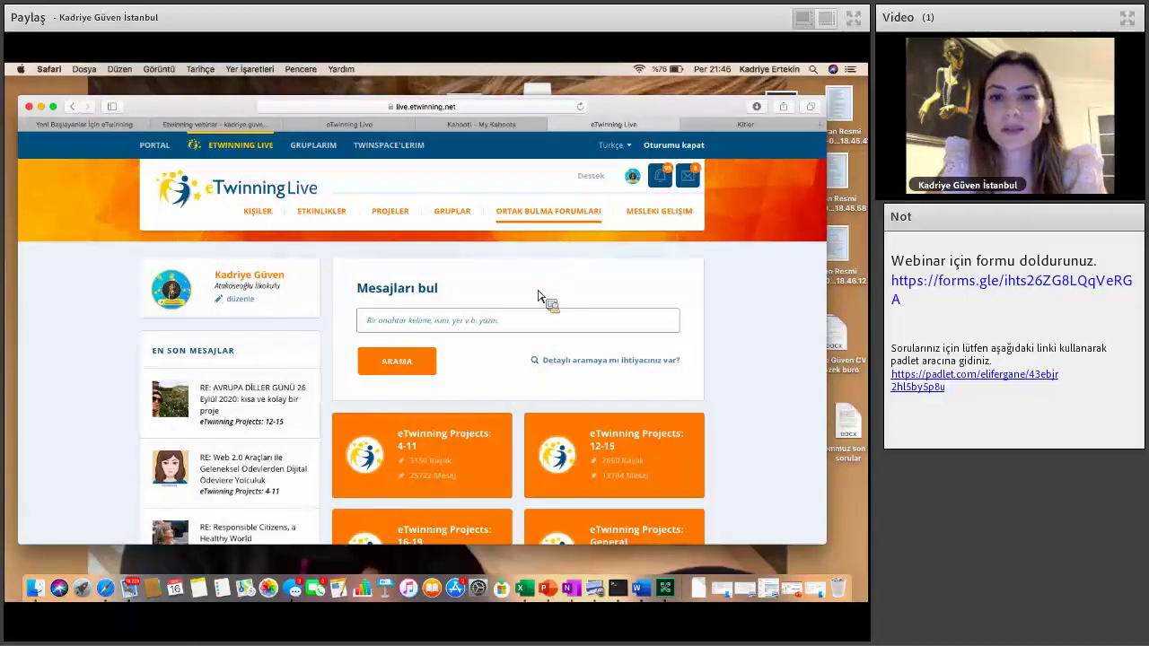
scroll(539, 300, down, 2)
scroll(536, 299, down, 1)
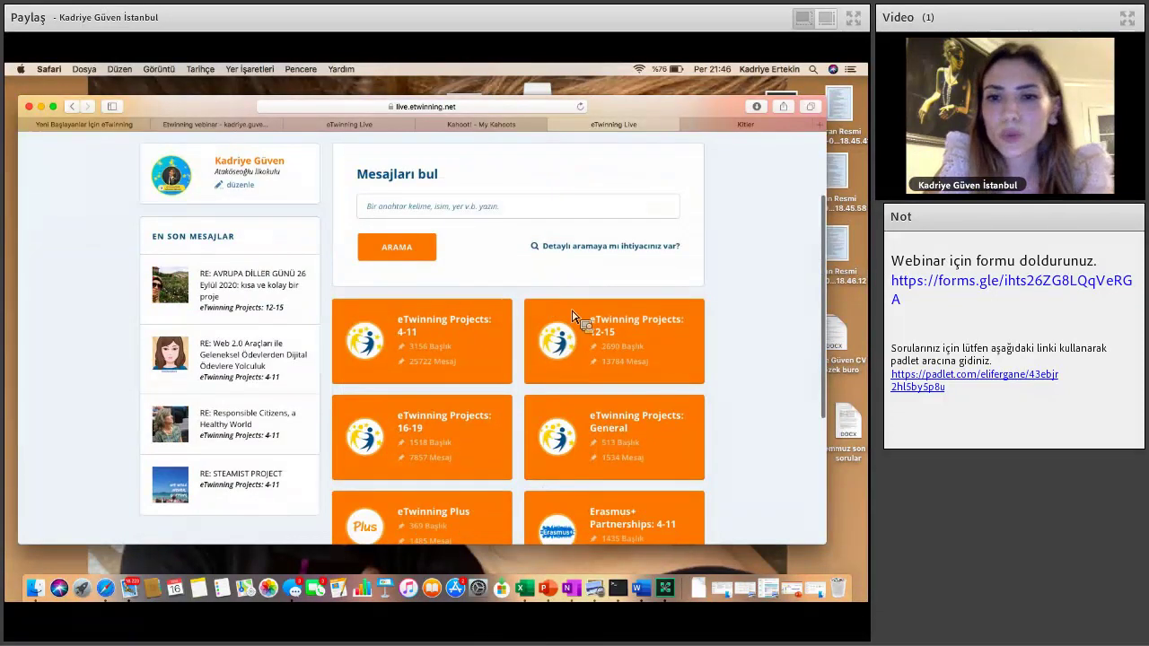
scroll(502, 326, up, 3)
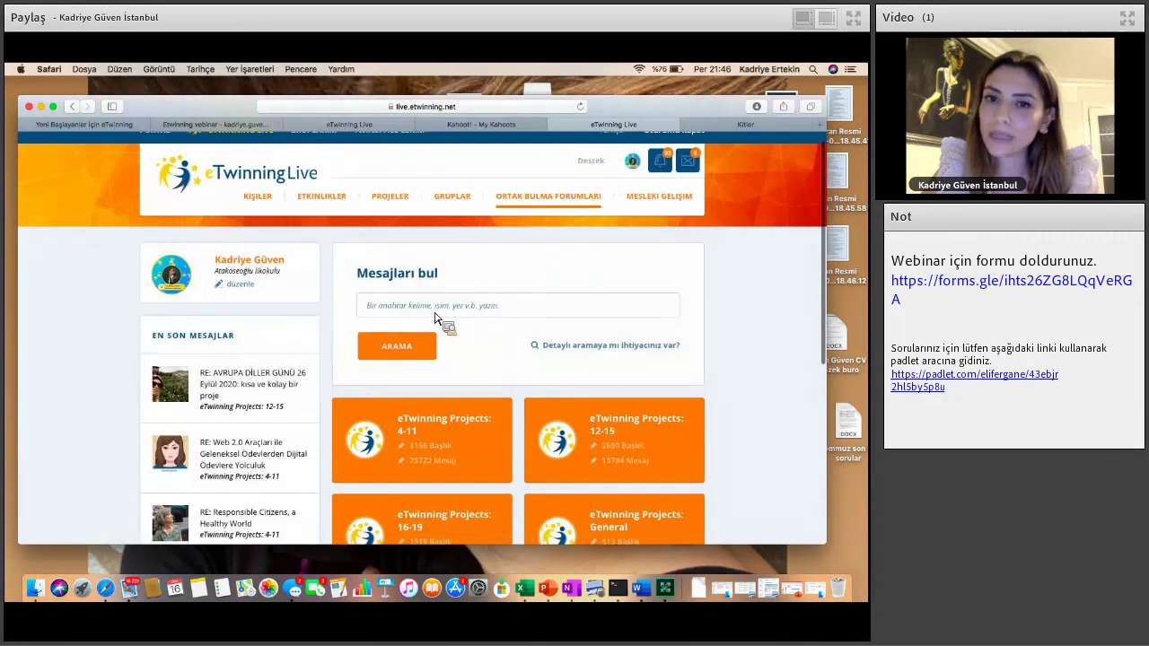
- Open the eTwinning Projects: 4-11 forum and look through its list of partner-search posts
scroll(431, 323, down, 2)
scroll(426, 322, down, 2)
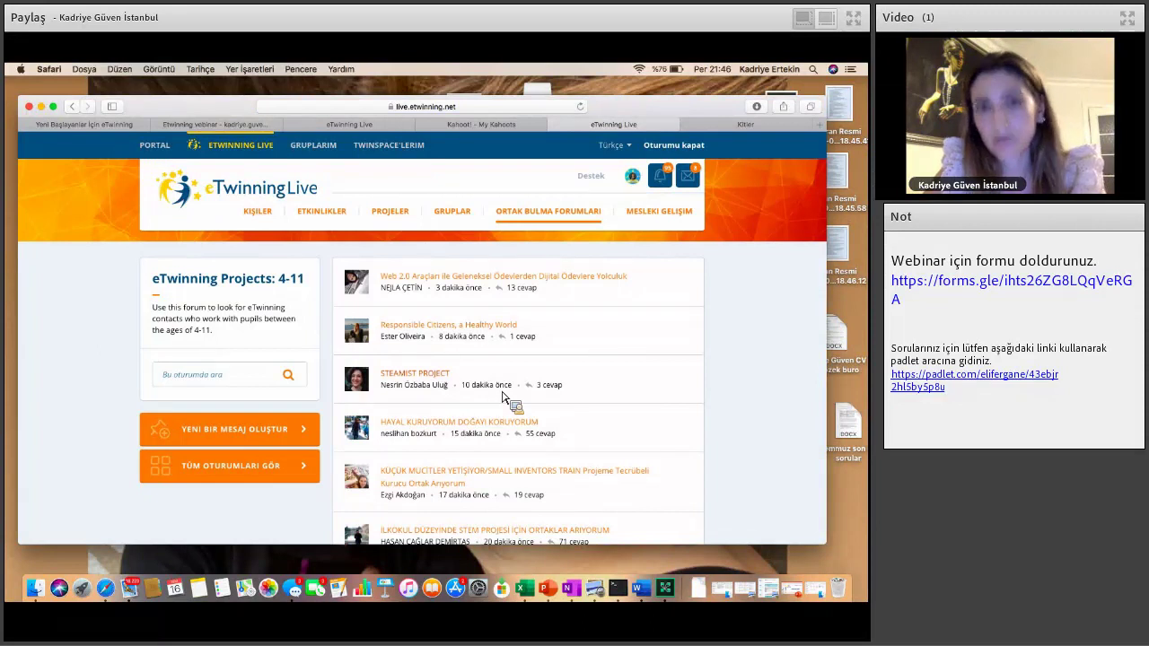
scroll(503, 396, down, 2)
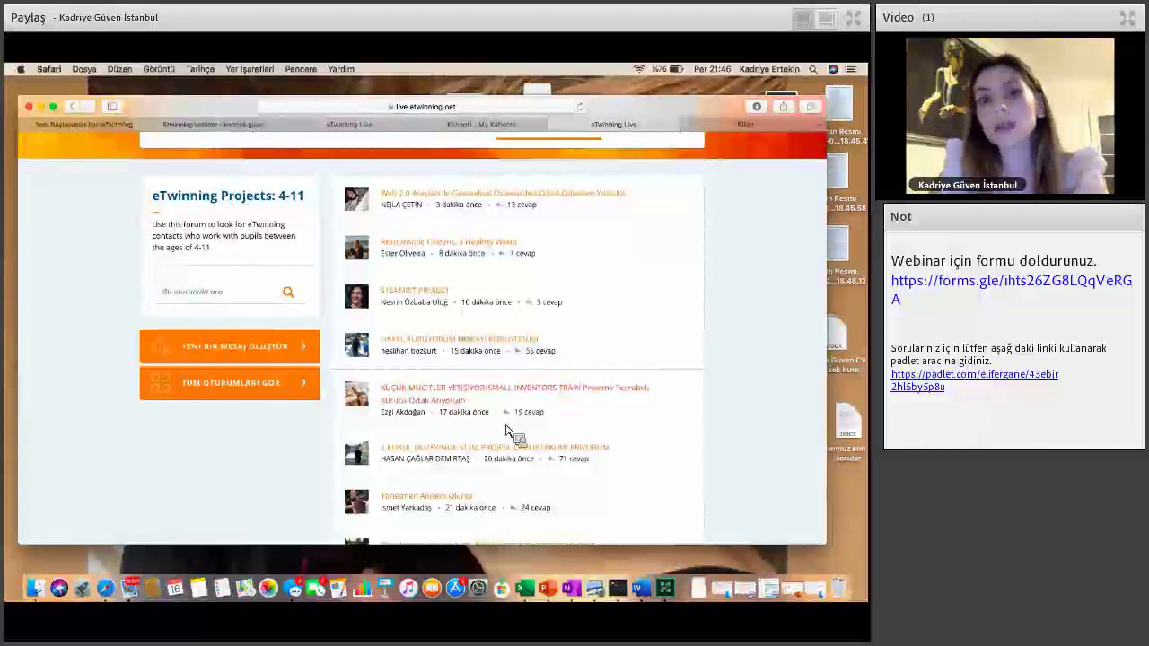
scroll(509, 386, down, 1)
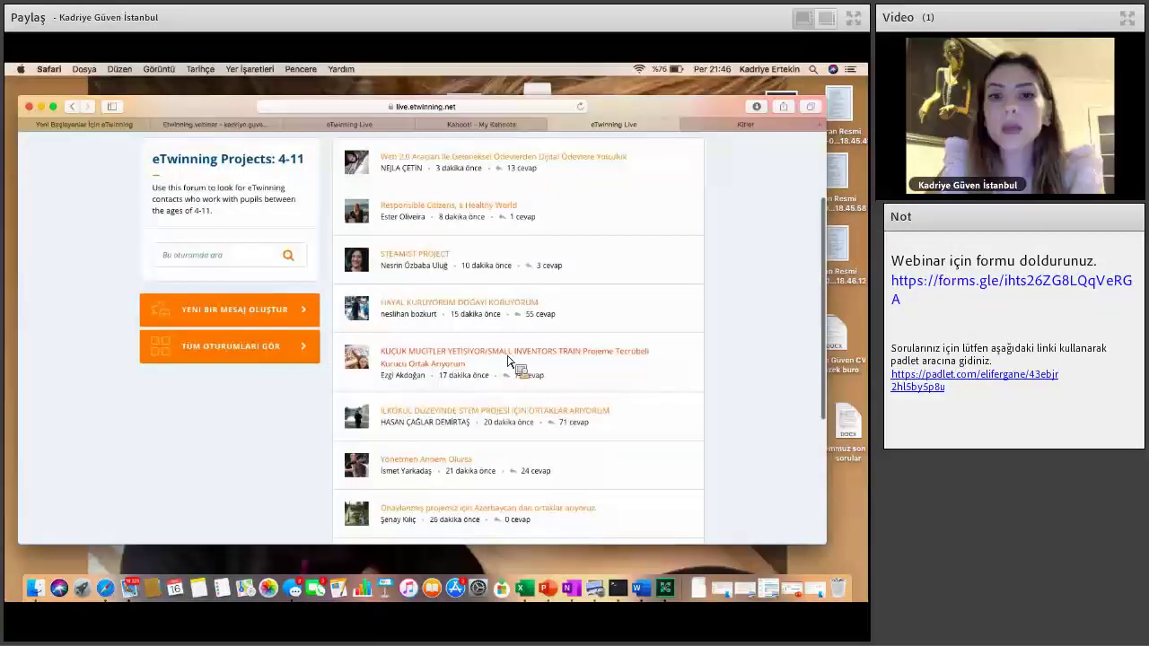
scroll(485, 288, down, 5)
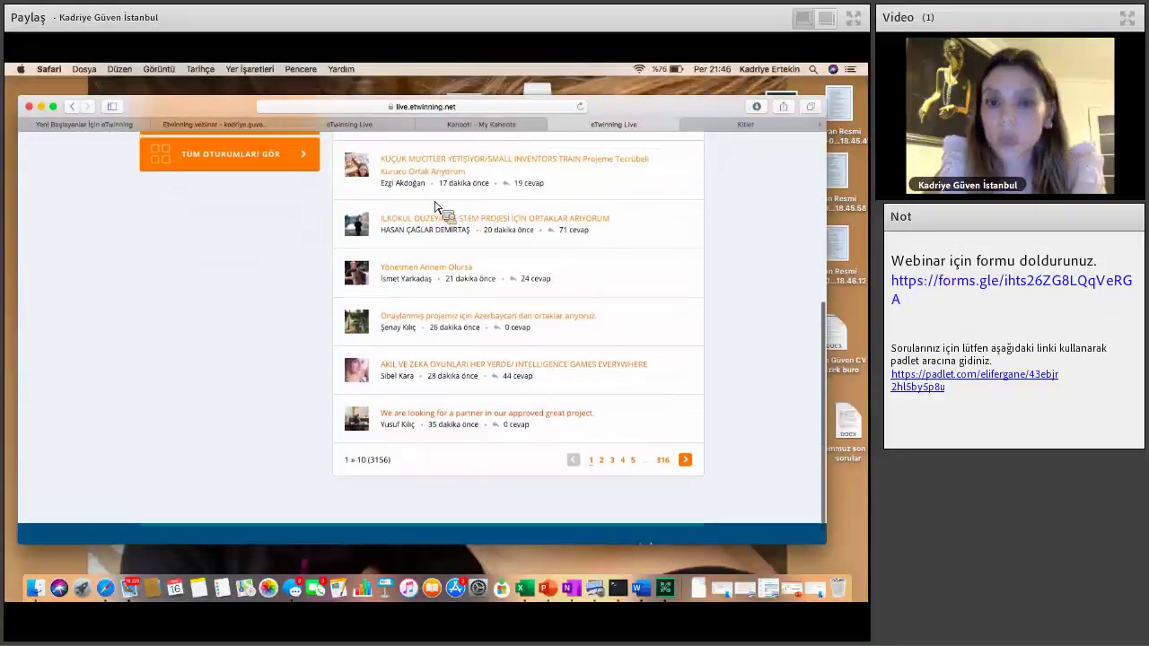
scroll(434, 206, up, 5)
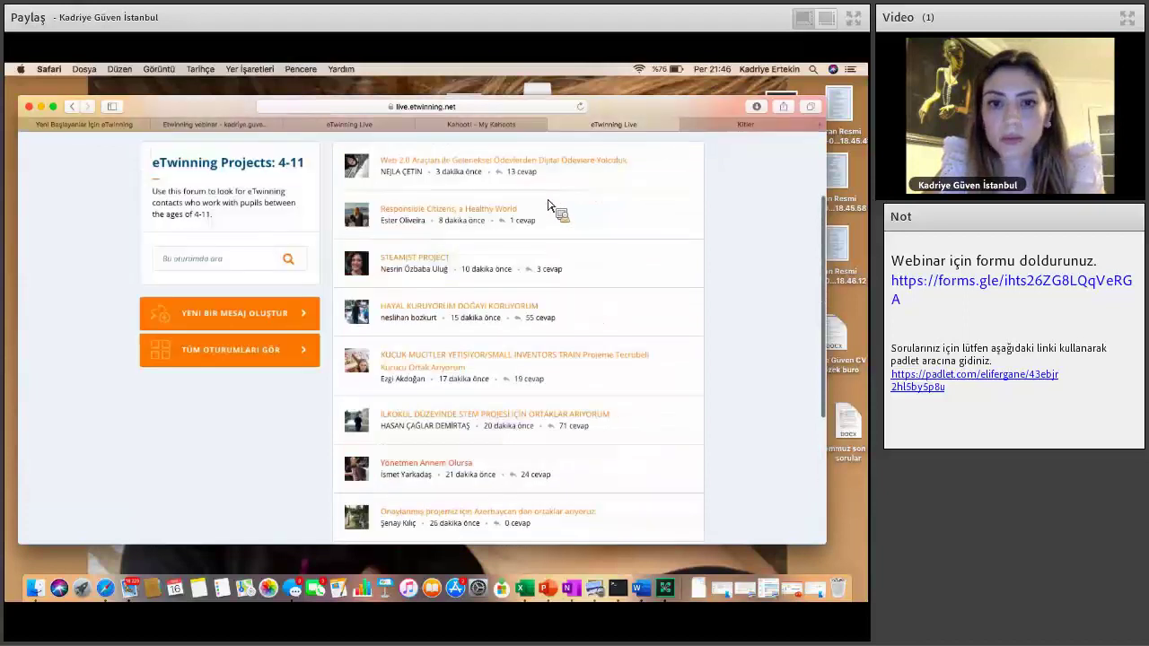
scroll(549, 204, up, 1)
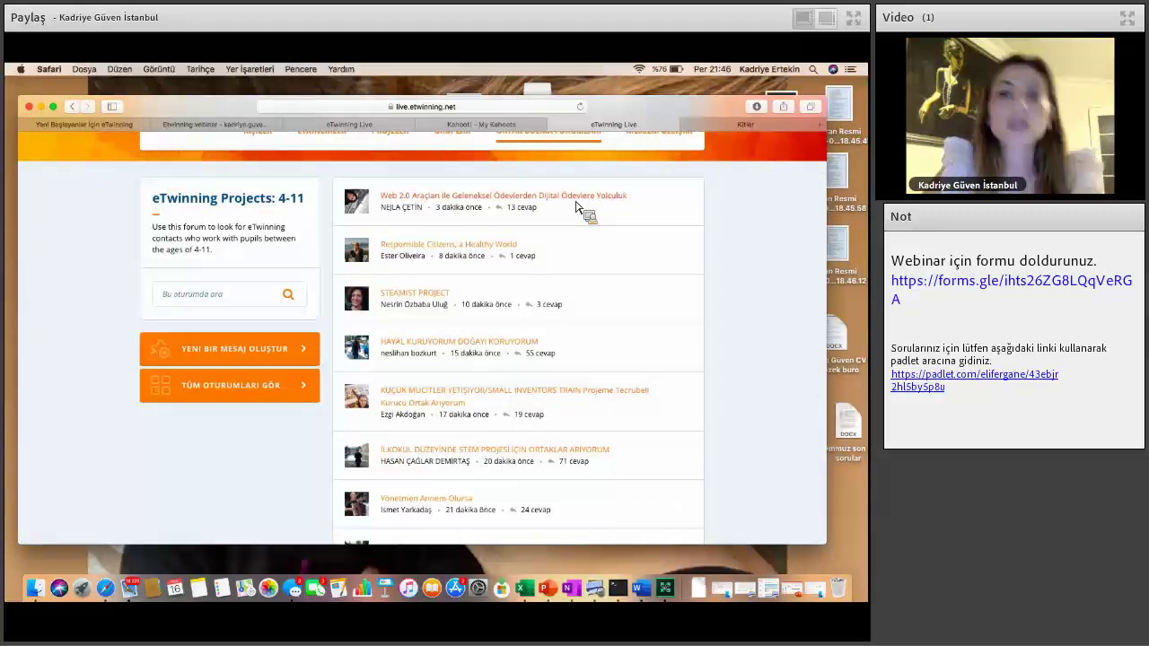
- Open the post "Web 2.0 Araçları ile Geleneksel Ödevlerden Dijital Ödevlere Yolculuk" and examine its details, replies and reply form
click(515, 437)
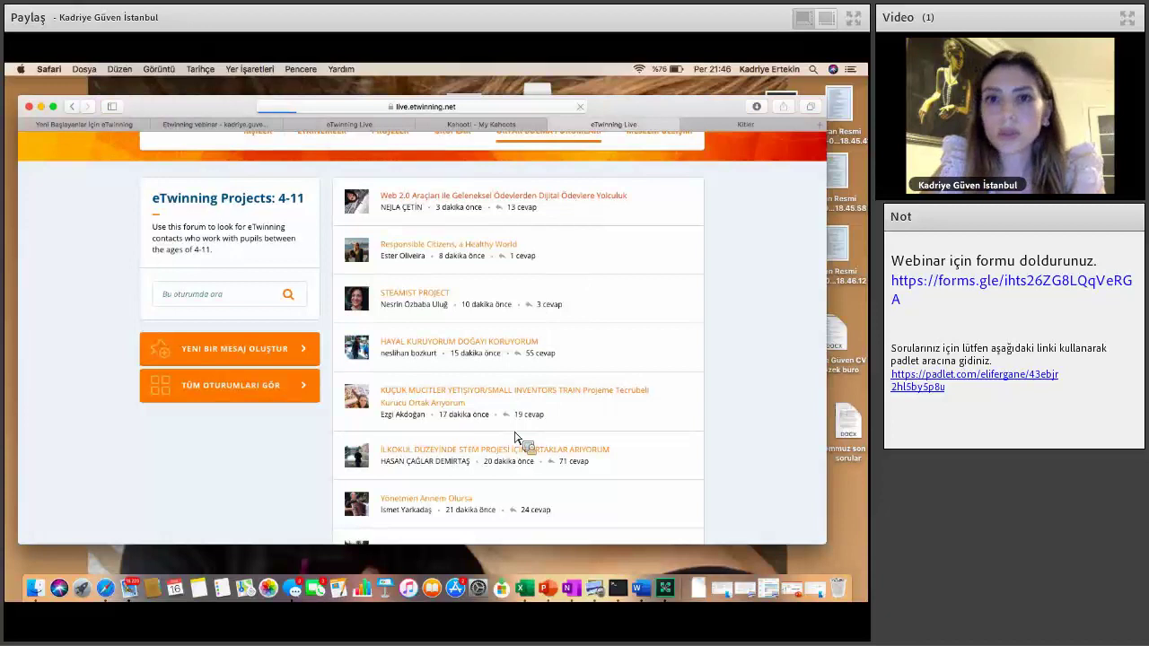
scroll(515, 437, down, 2)
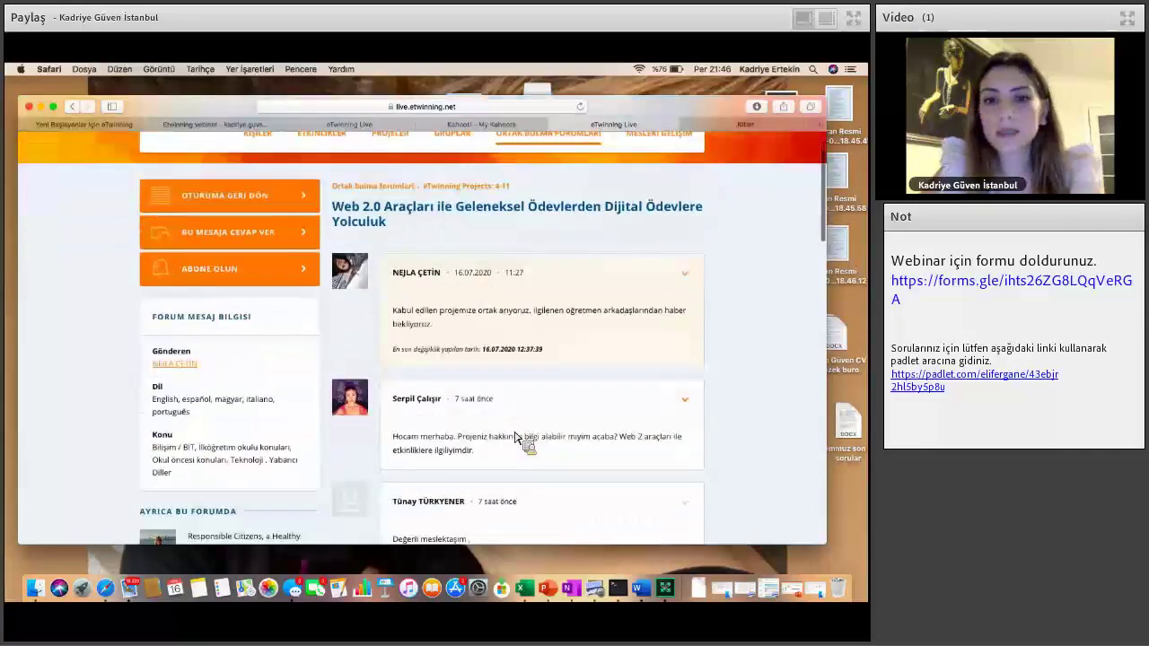
scroll(517, 437, down, 7)
scroll(513, 444, up, 1)
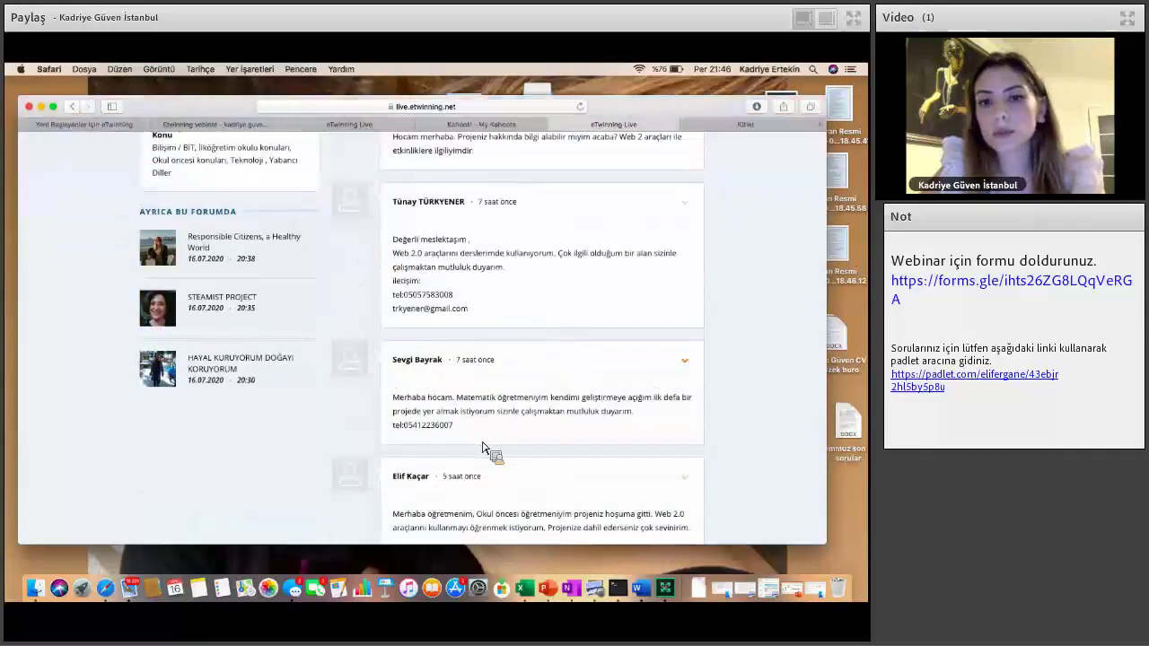
scroll(482, 447, down, 10)
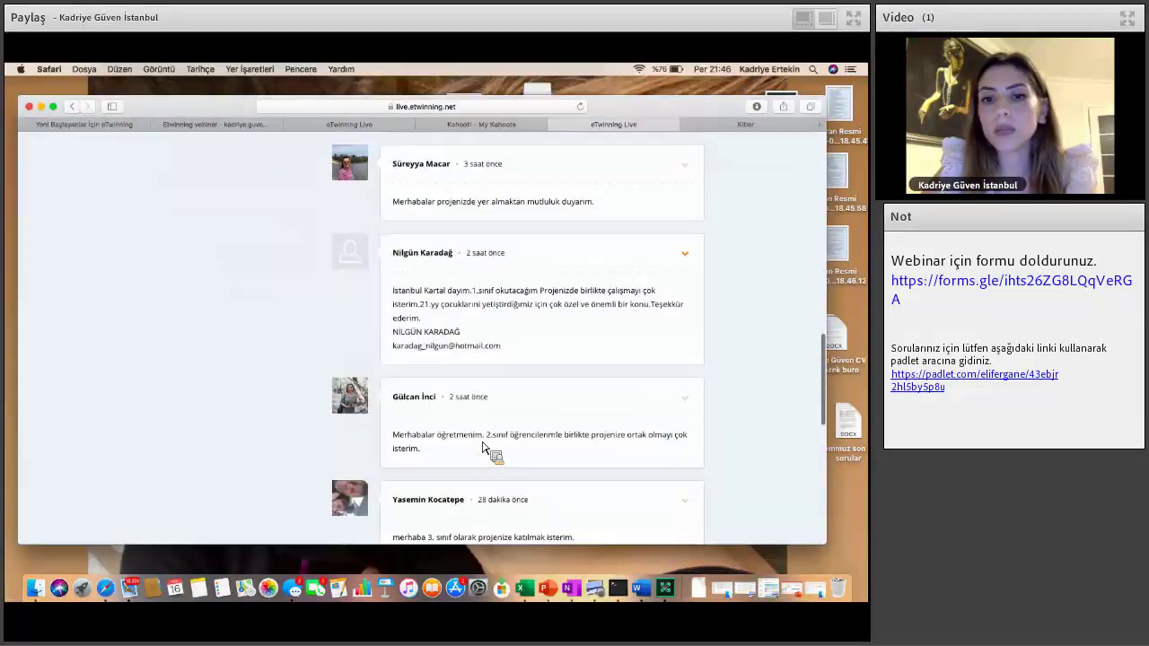
scroll(482, 447, down, 7)
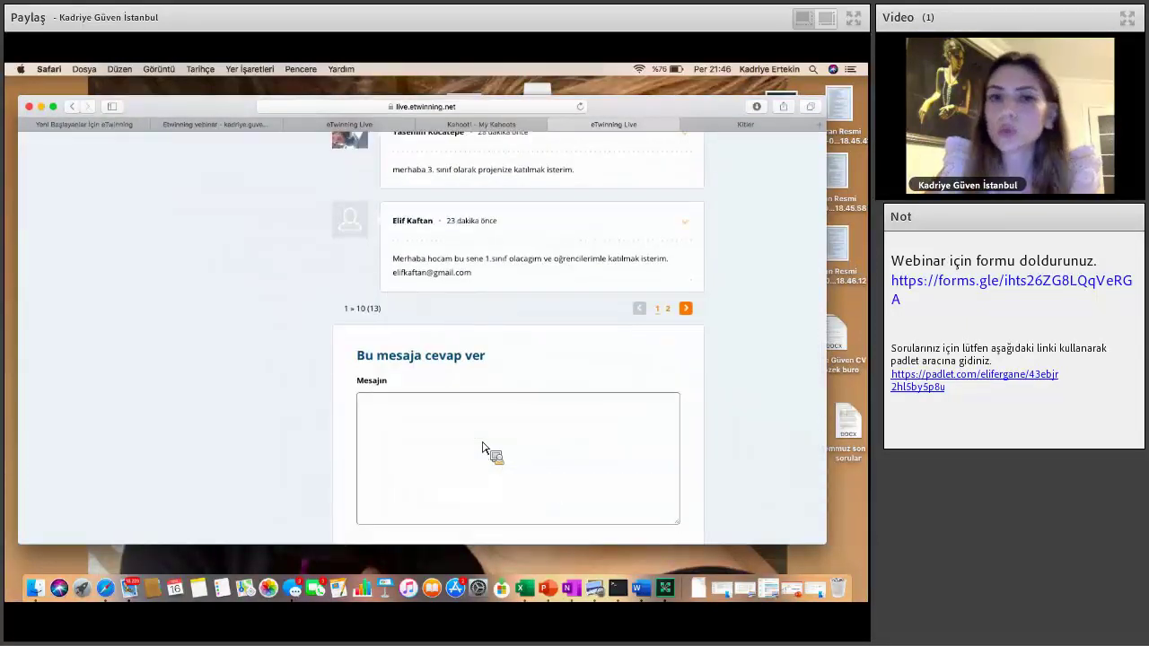
scroll(539, 437, up, 10)
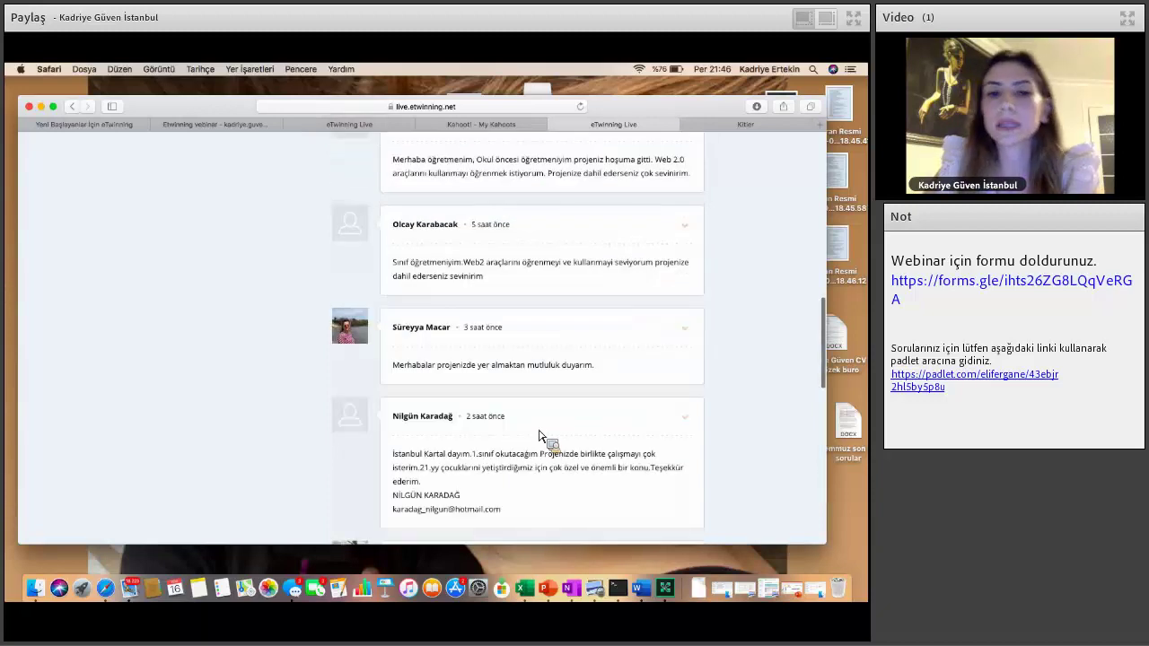
scroll(539, 437, up, 8)
scroll(539, 437, up, 6)
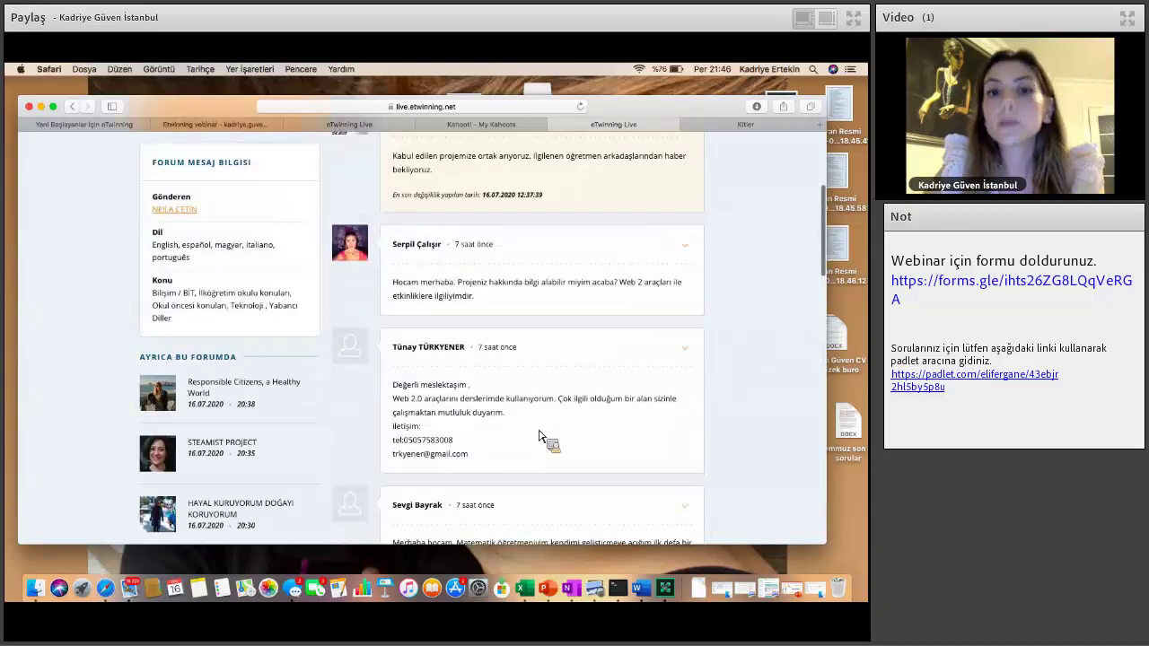
scroll(539, 437, down, 4)
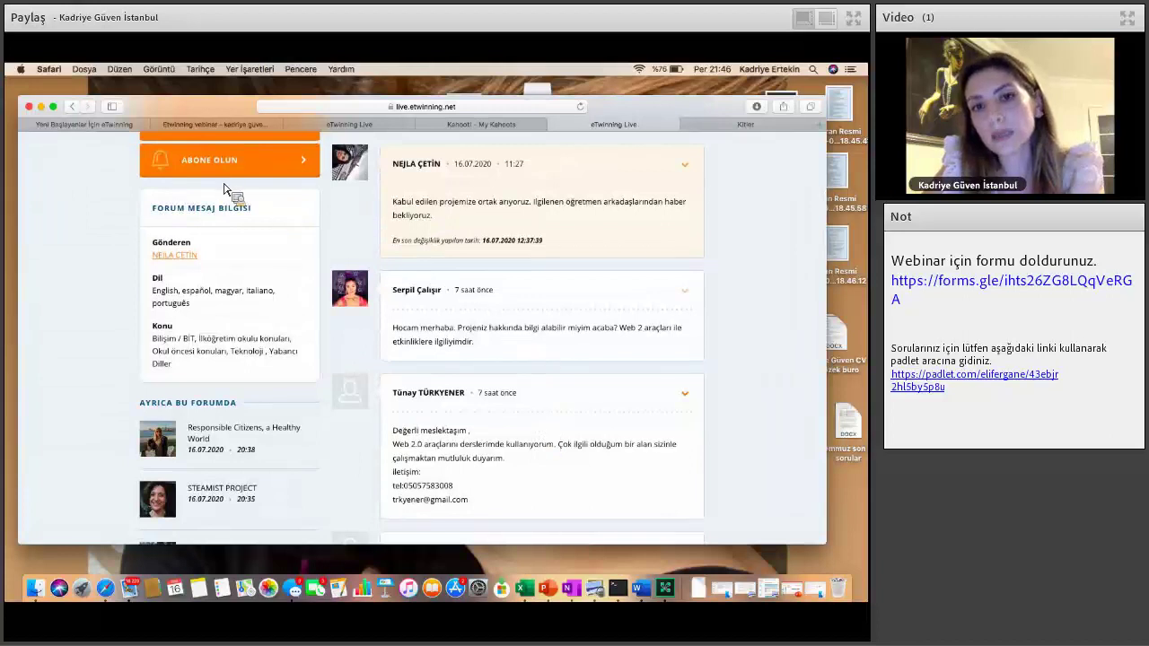
scroll(282, 218, up, 3)
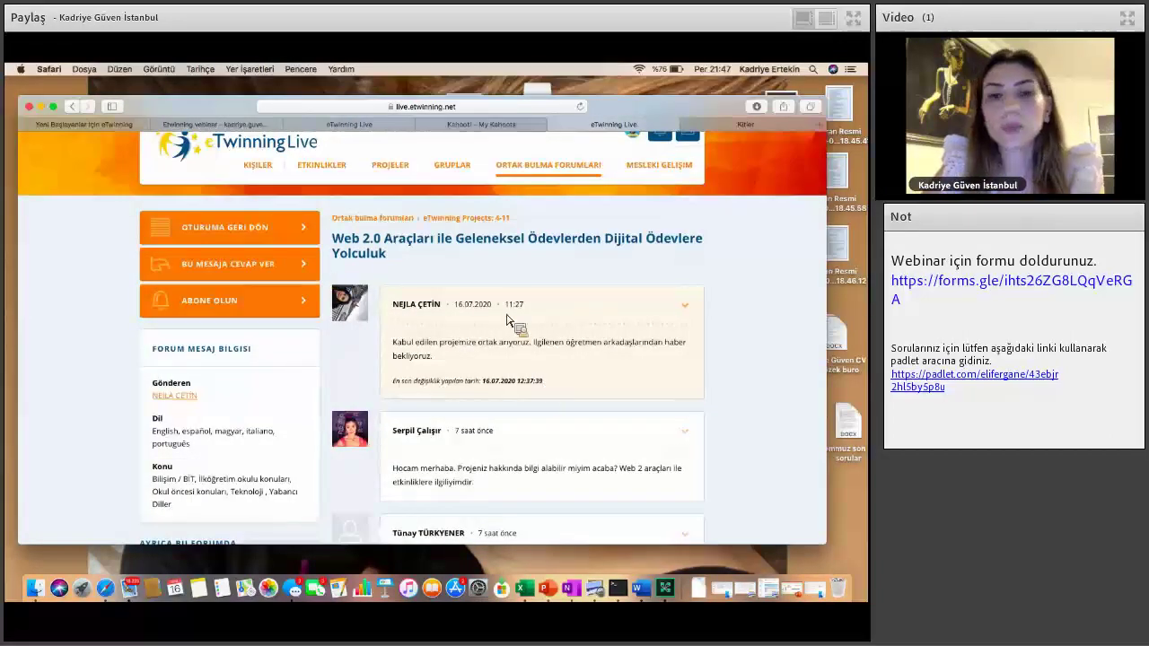
- Return to the partner-finding forums overview, look over the categories and reopen the eTwinning Projects: 4-11 forum
key(super+bracketleft)
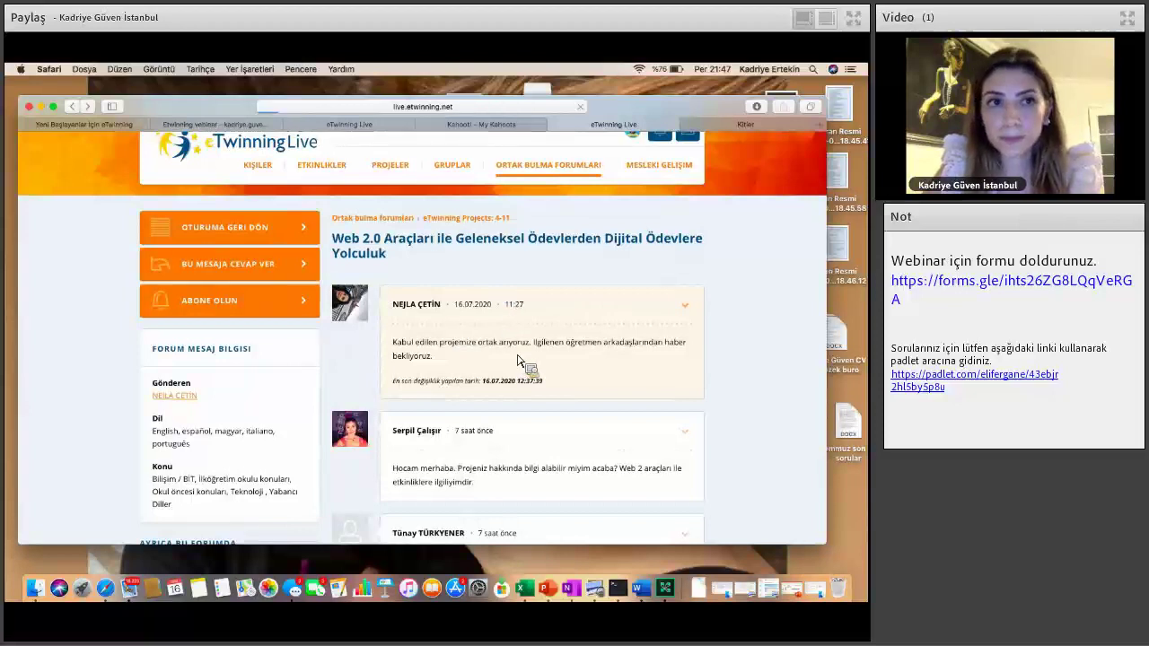
key(super+bracketleft)
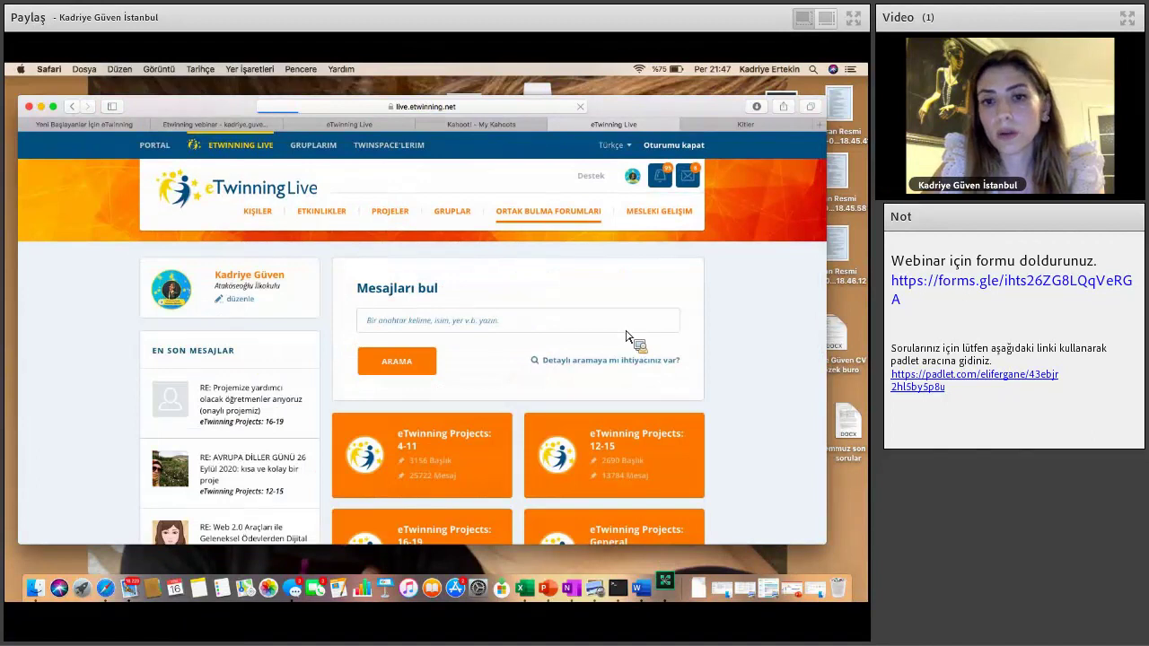
scroll(556, 310, down, 3)
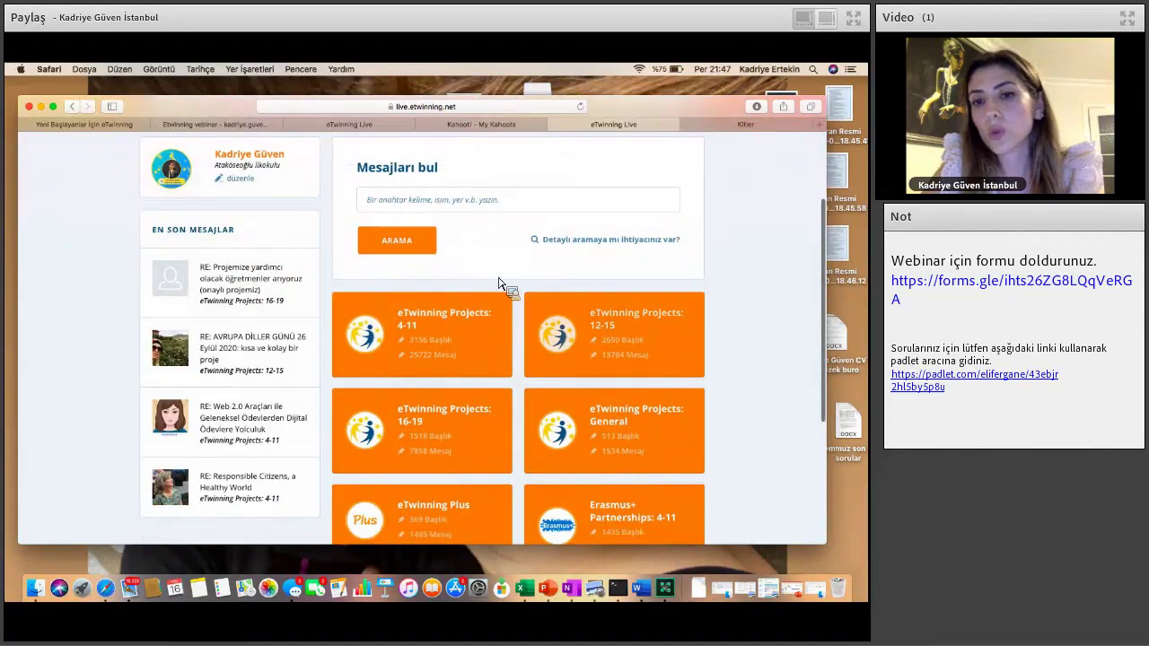
scroll(456, 303, down, 1)
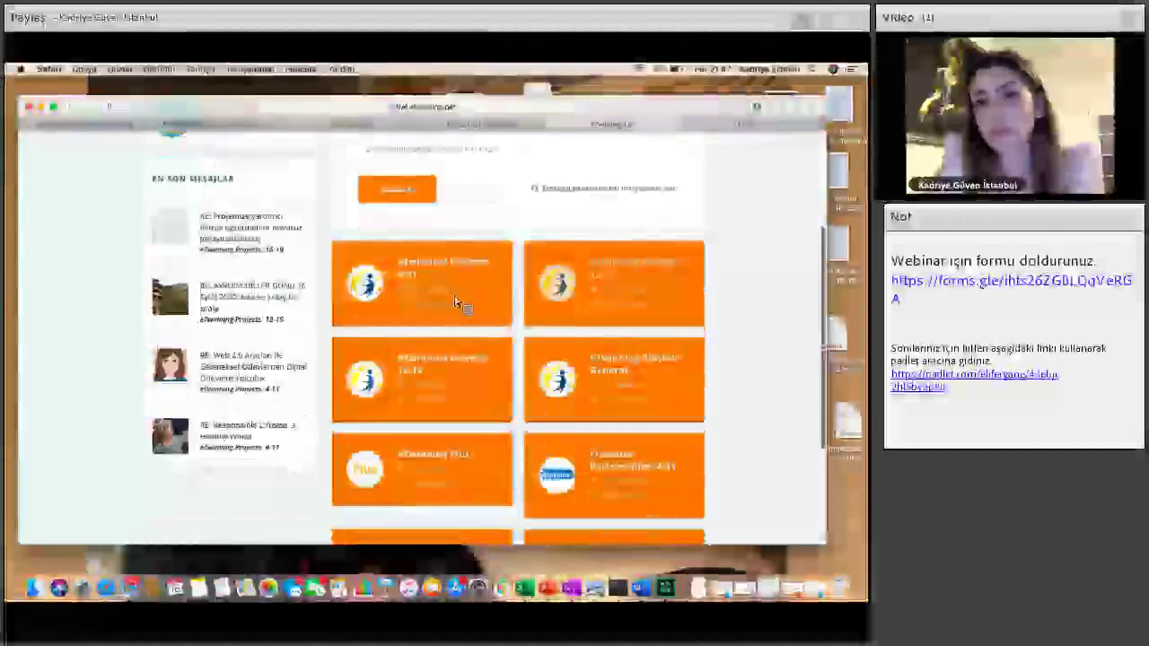
scroll(467, 318, up, 1)
scroll(464, 320, up, 3)
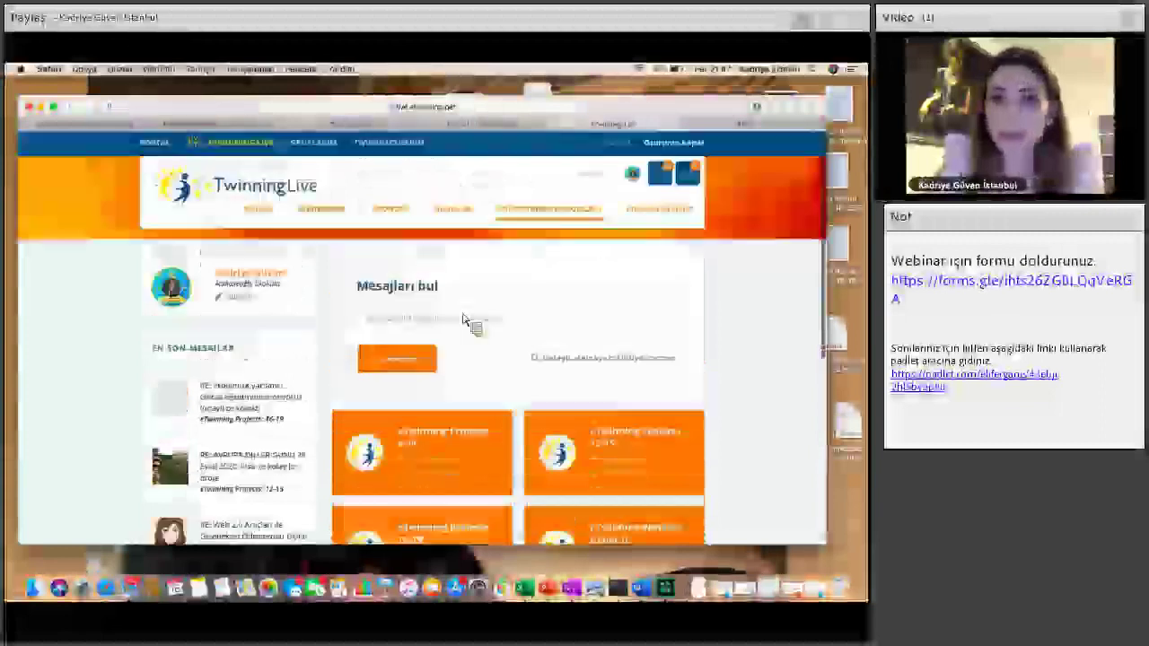
scroll(487, 341, down, 4)
click(485, 341)
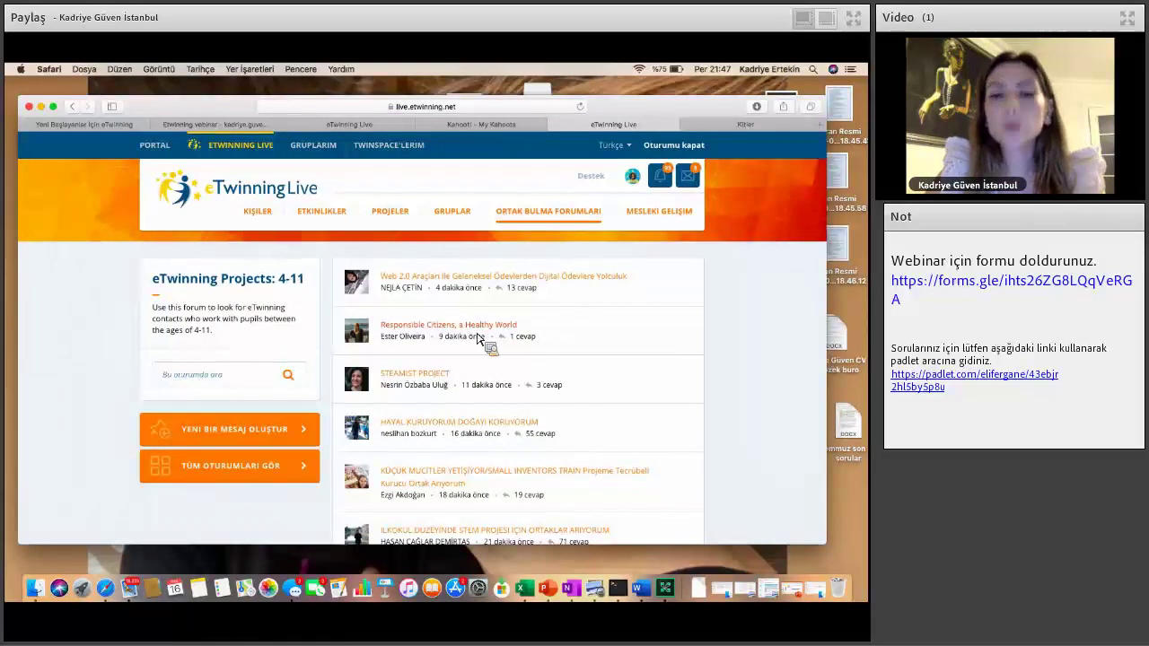
- Open the new message form of the 4-11 forum, review its Başlık, Mesaj and Tags fields, and leave it without posting
click(226, 440)
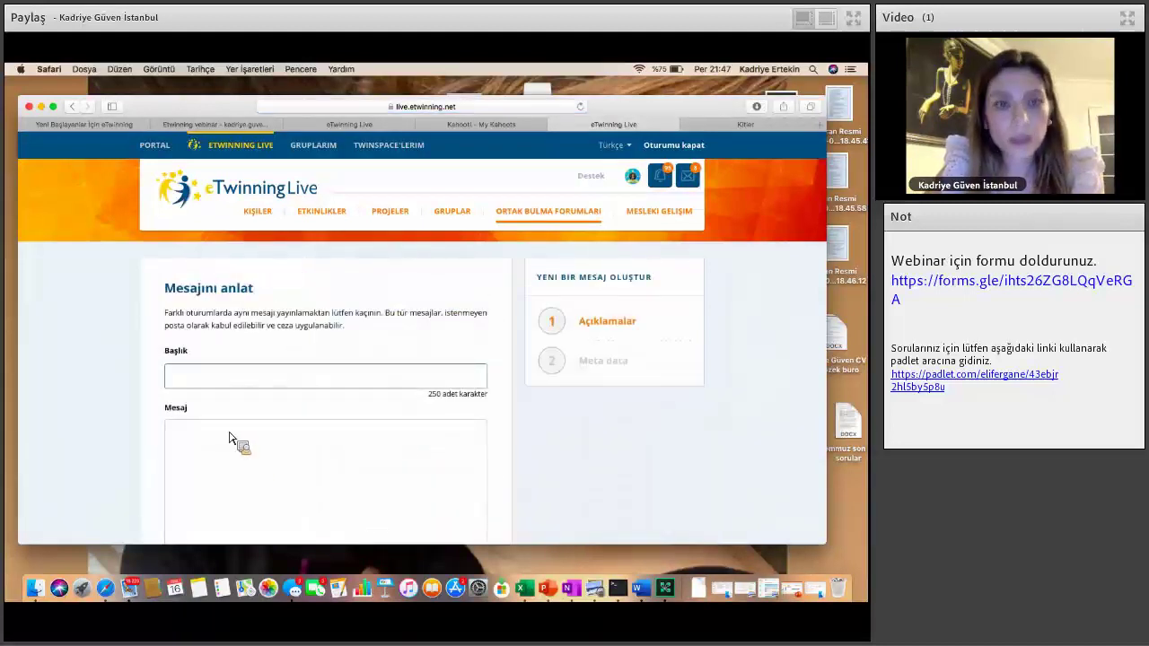
click(226, 422)
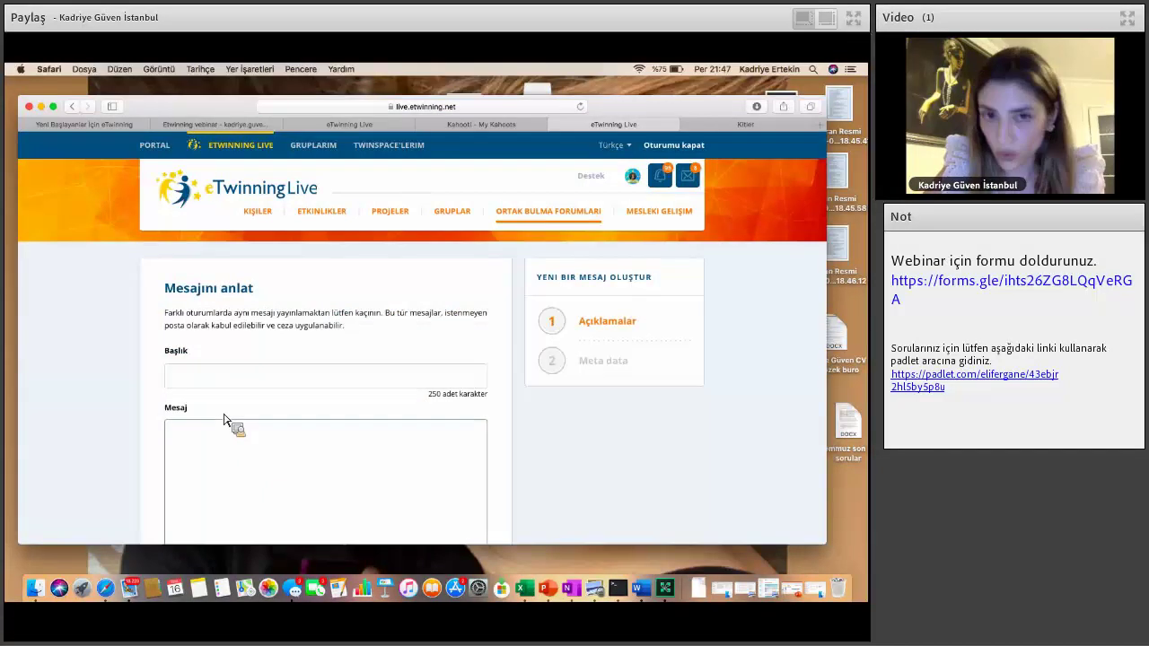
scroll(224, 420, down, 2)
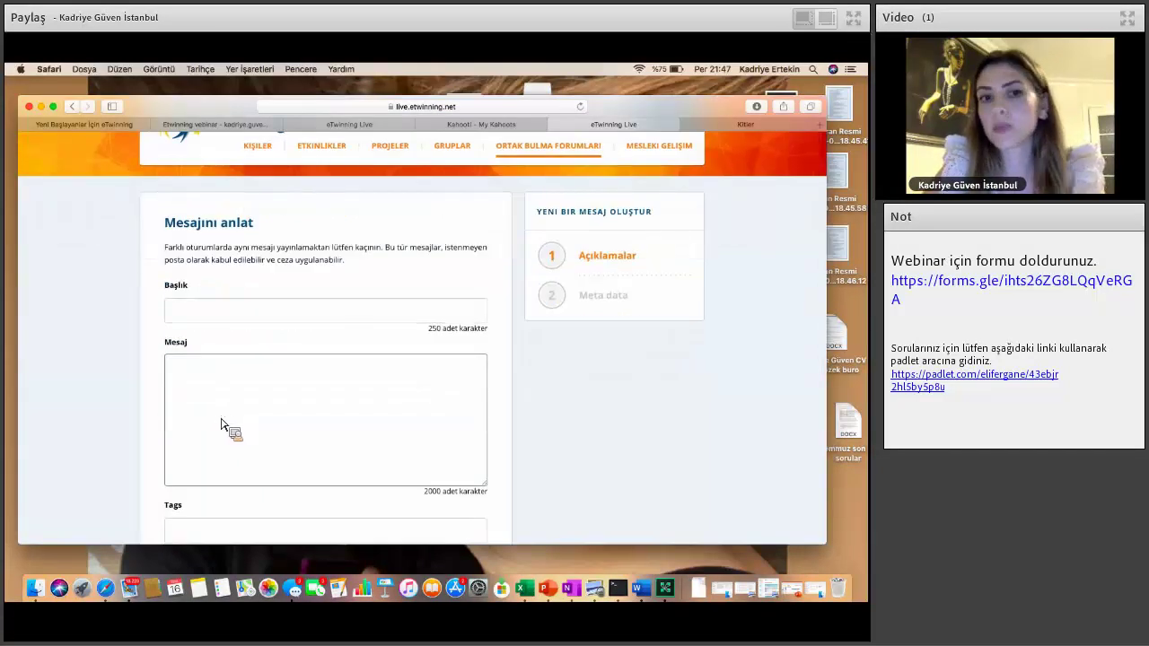
scroll(223, 424, down, 3)
click(235, 423)
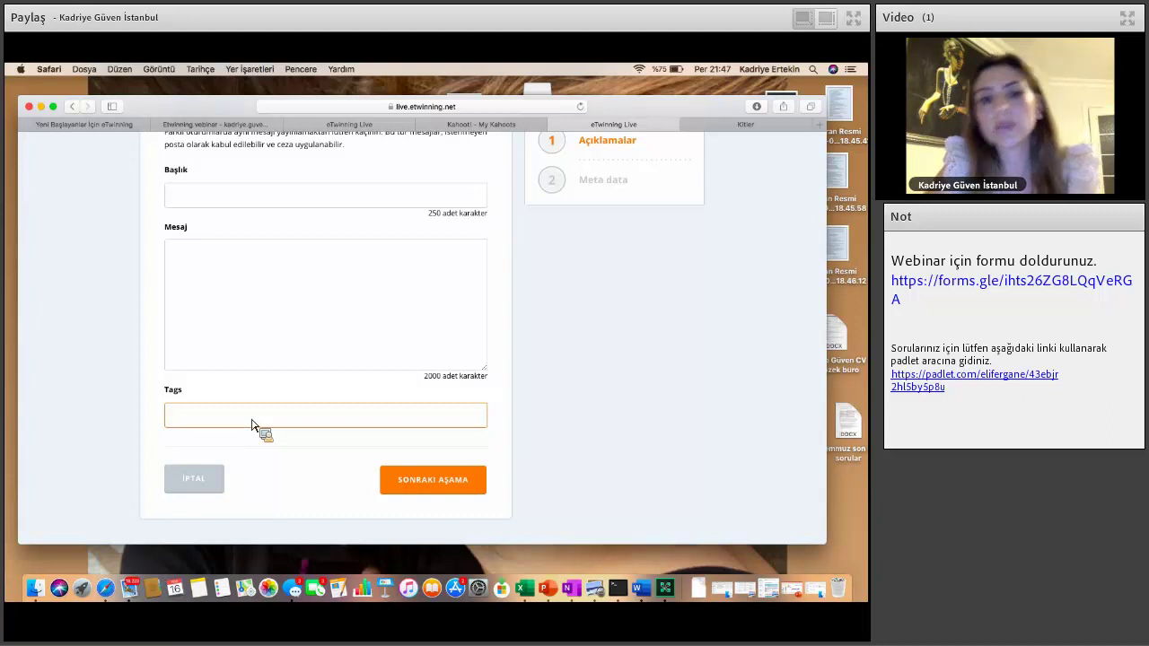
scroll(557, 219, up, 3)
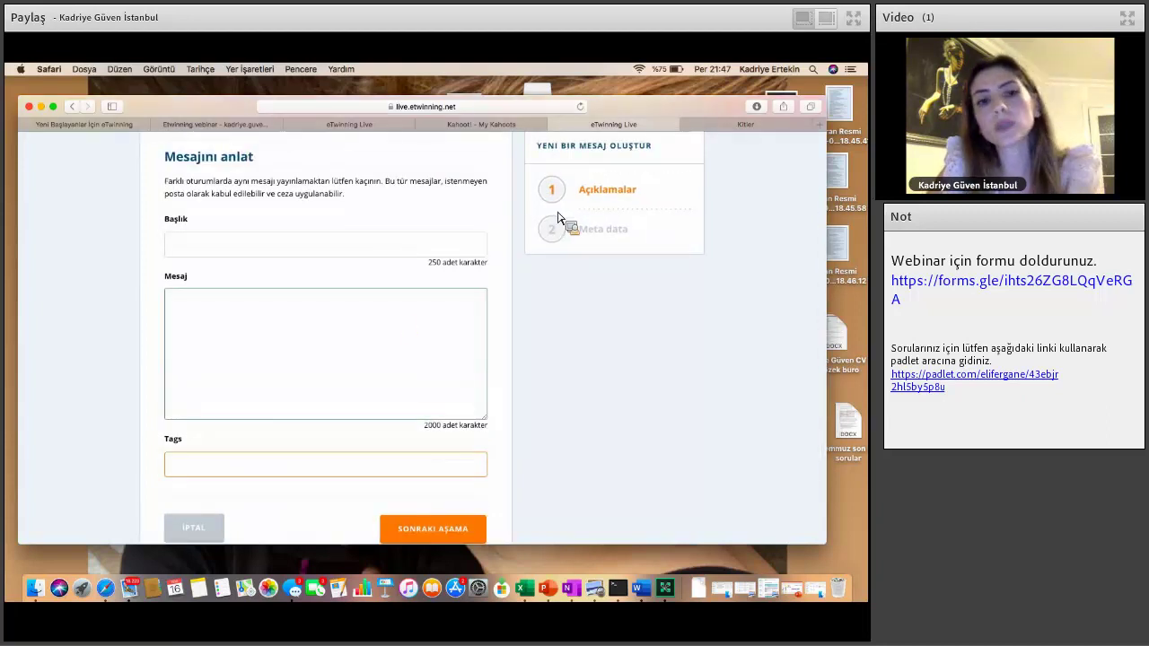
scroll(456, 362, down, 3)
scroll(436, 461, up, 5)
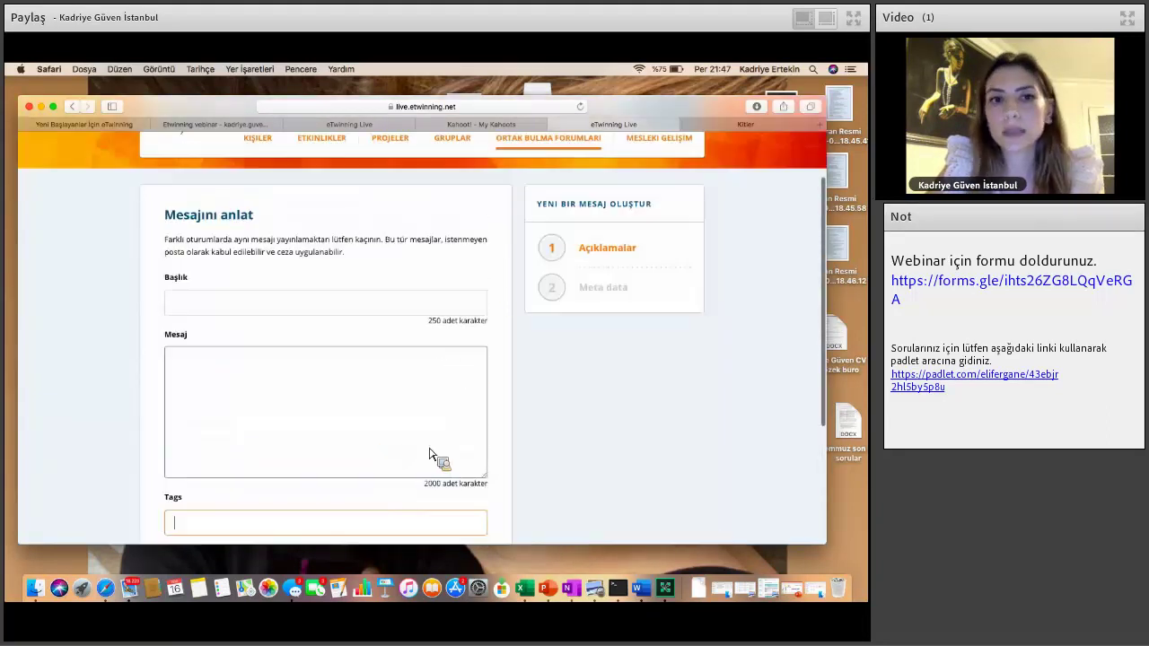
key(super+bracketleft)
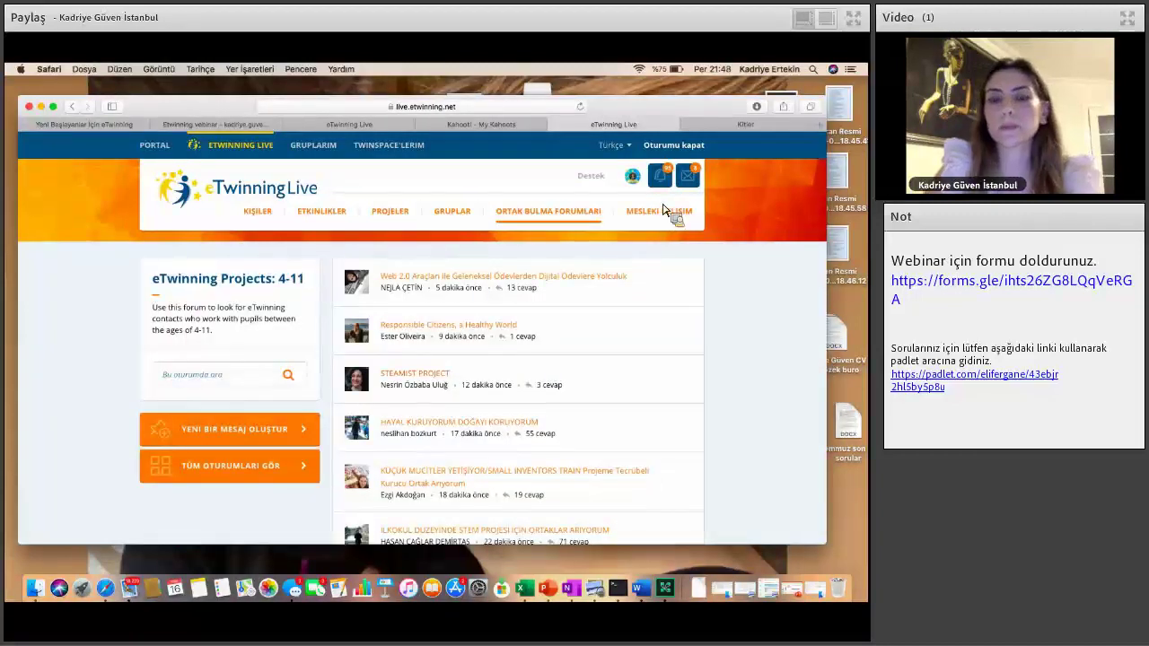
- Look over the 4-11 forum posts, then open the Mesleki Gelişim section and read its introduction on learning events and online seminars
scroll(532, 299, down, 2)
scroll(533, 299, down, 1)
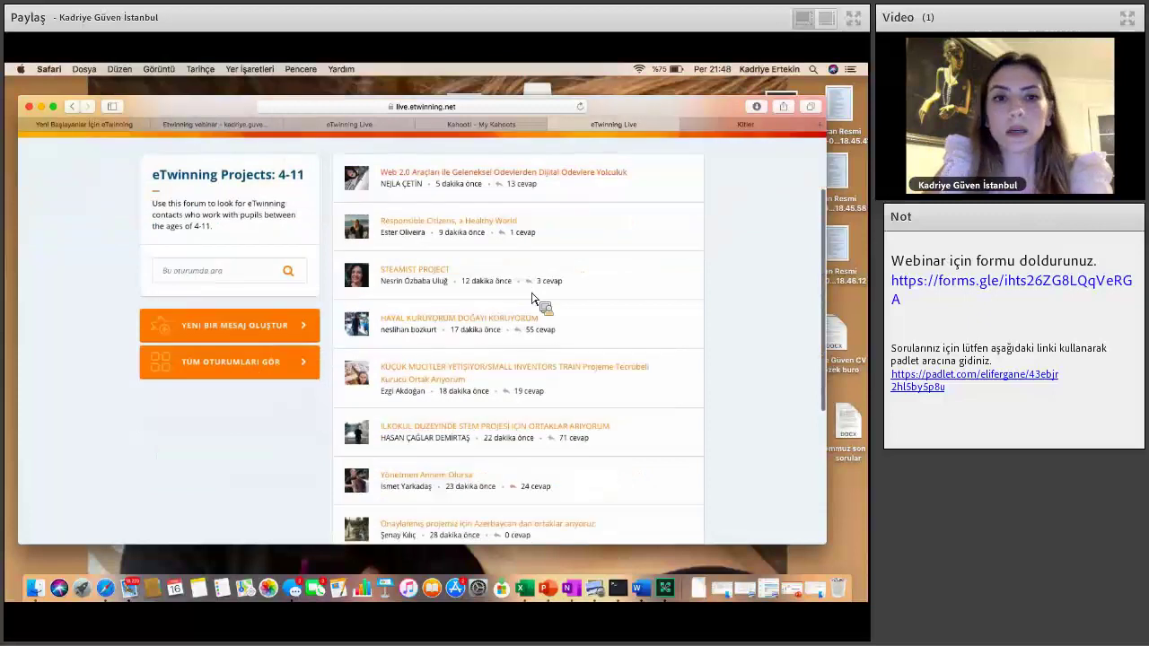
scroll(533, 298, up, 3)
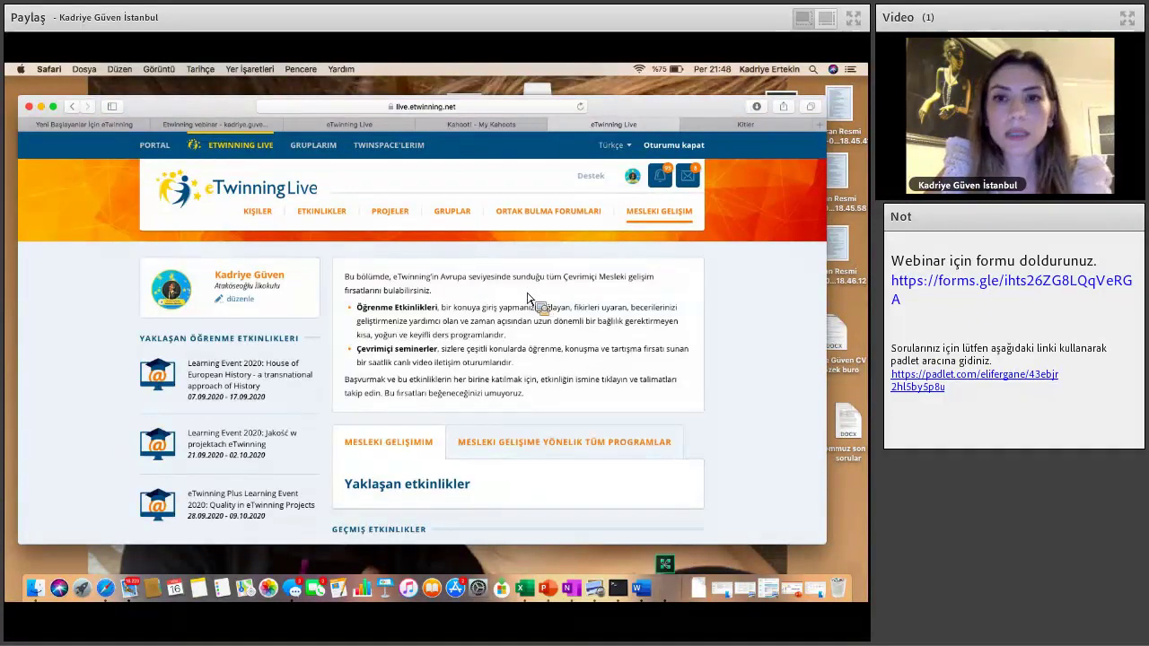
scroll(532, 299, down, 1)
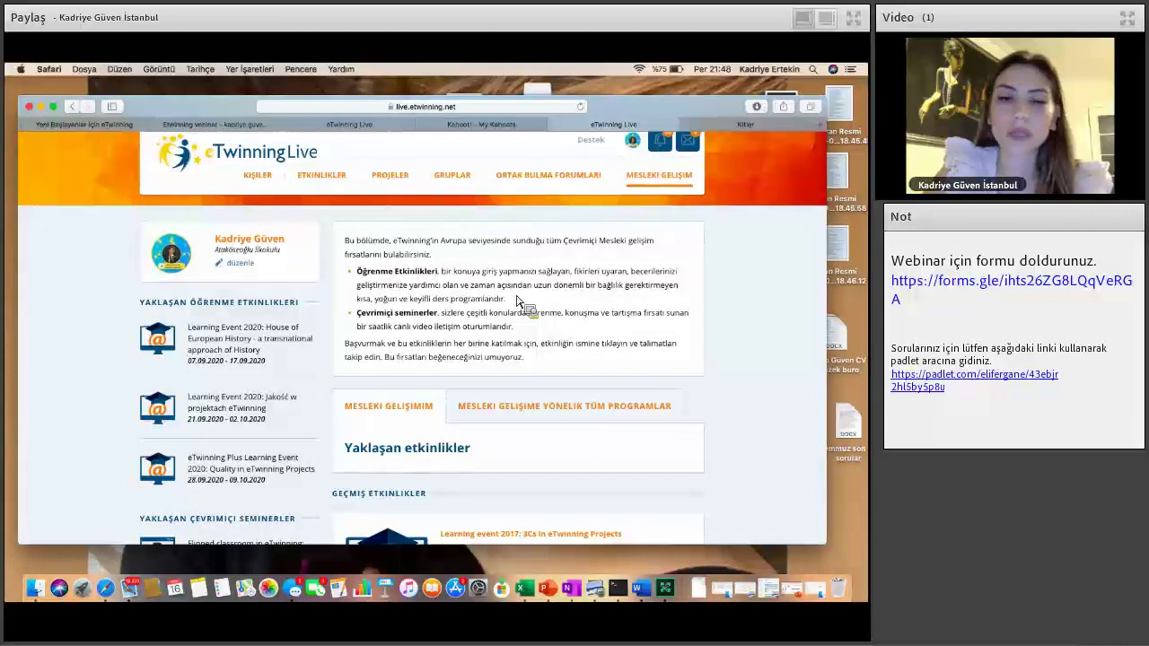
scroll(517, 301, down, 1)
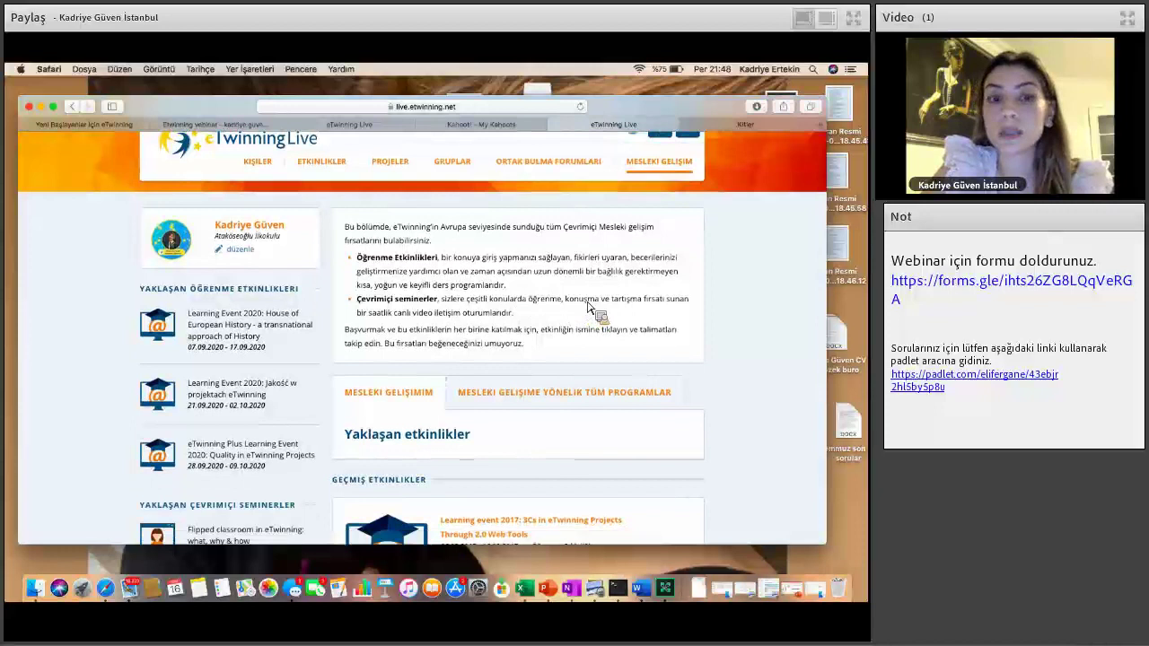
scroll(616, 316, down, 3)
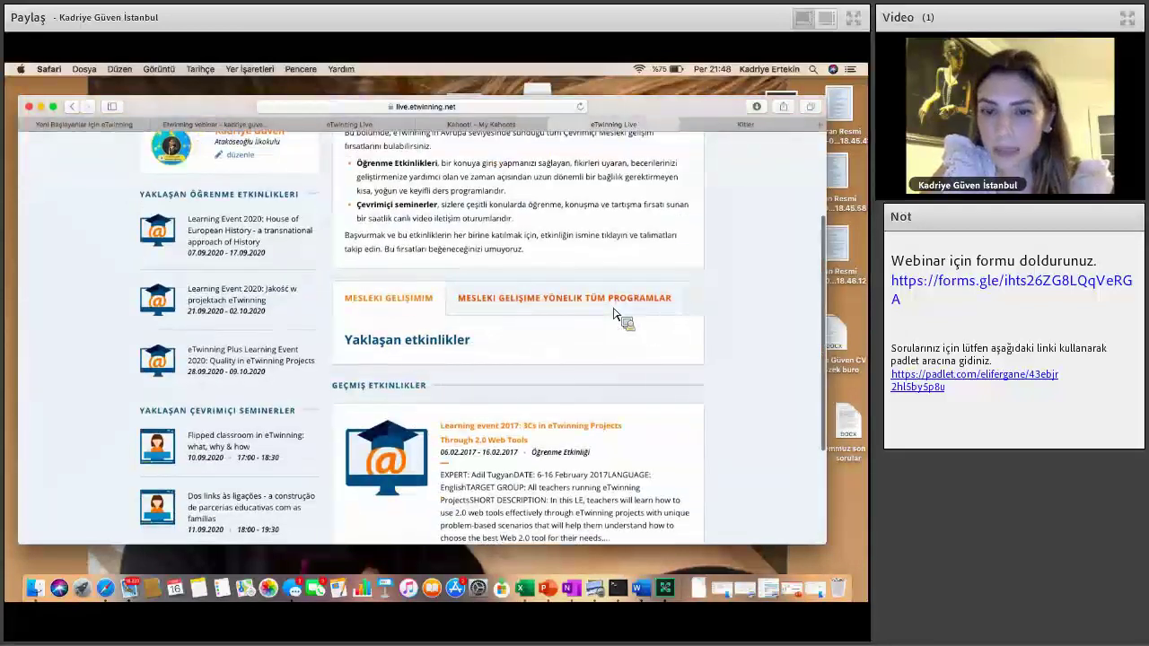
- Display all professional development programmes and look through the upcoming learning events and online seminars
click(616, 293)
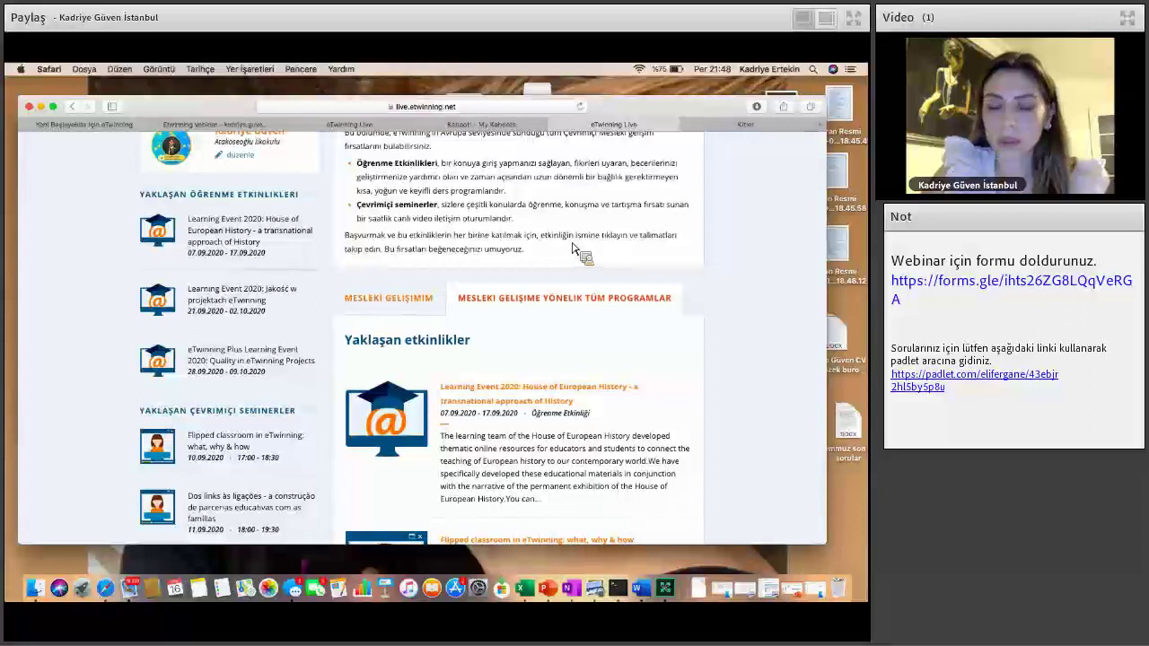
scroll(576, 255, down, 1)
scroll(588, 399, down, 4)
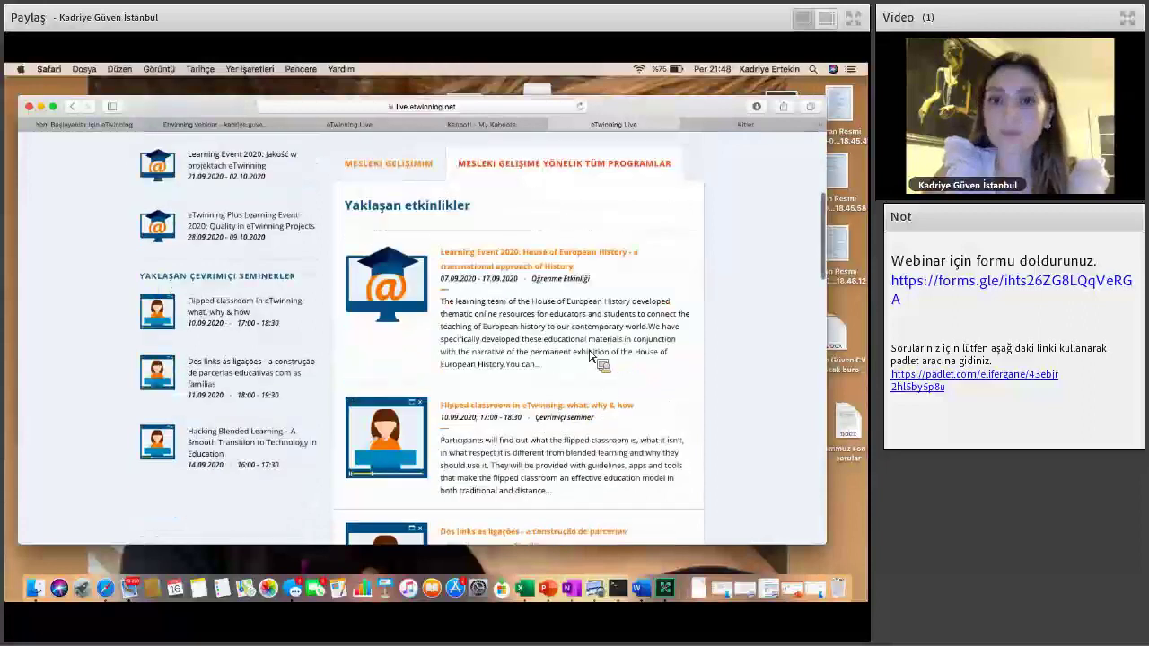
scroll(575, 332, down, 2)
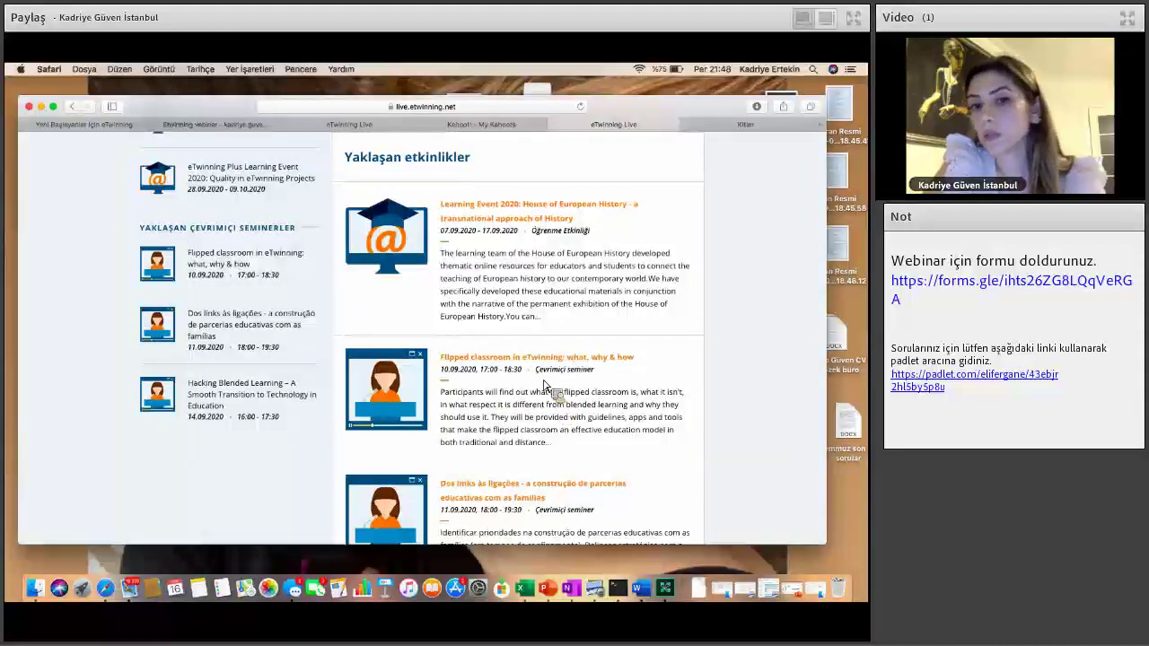
scroll(543, 386, down, 1)
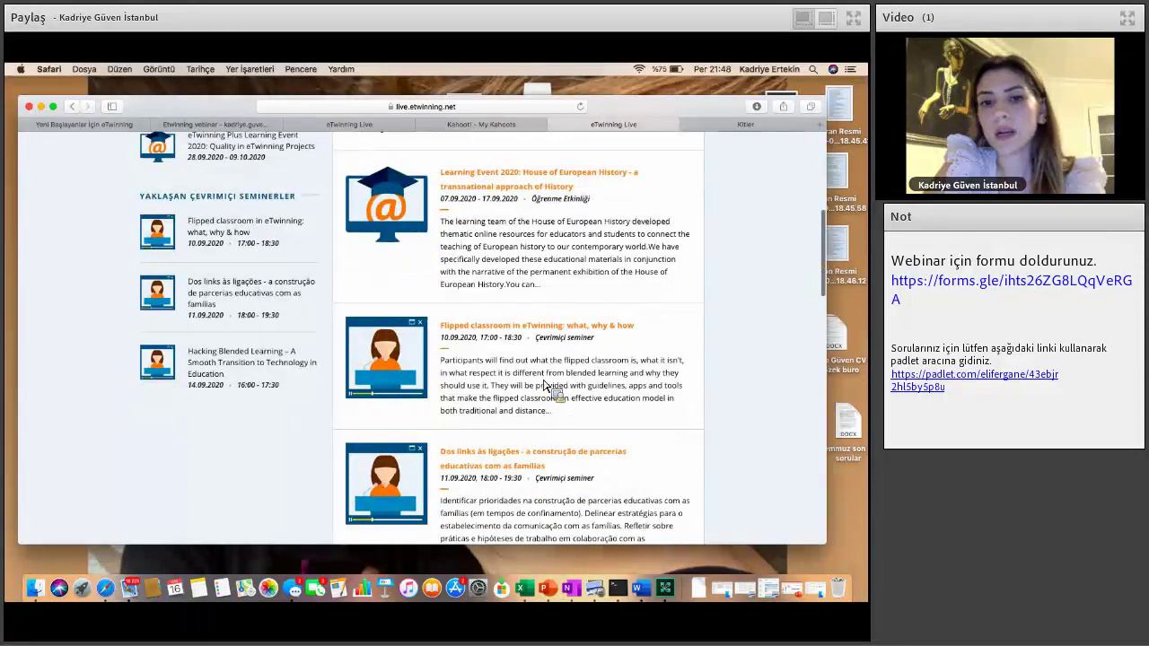
scroll(543, 386, down, 5)
scroll(543, 386, down, 4)
scroll(543, 386, up, 13)
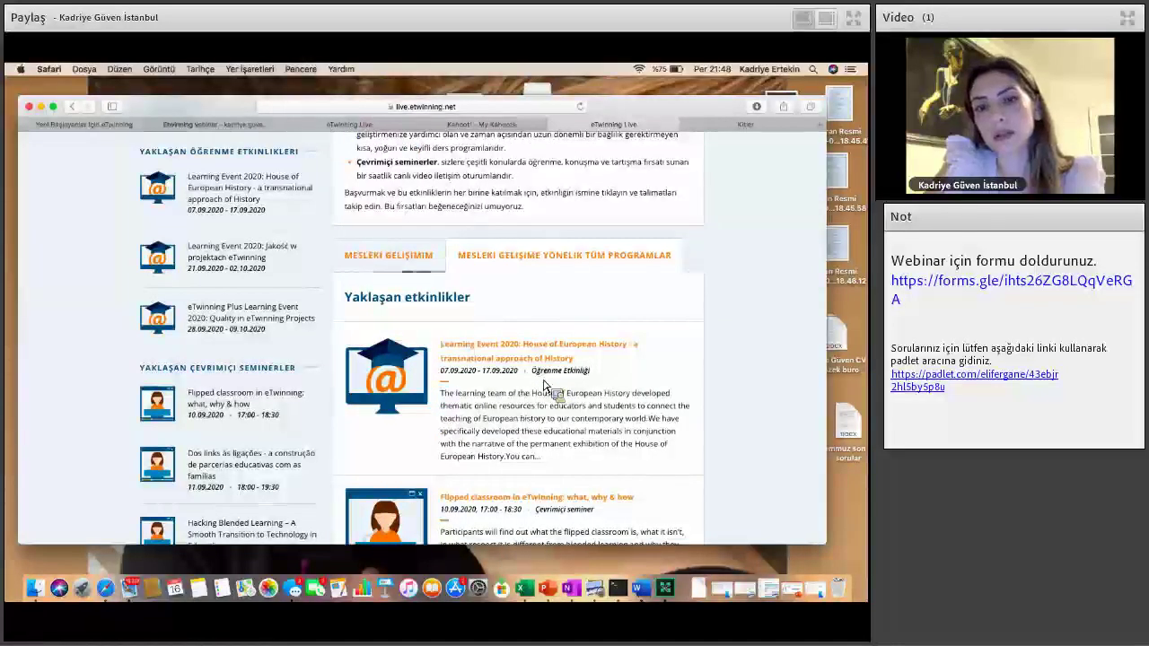
- Review the Mesleki Gelişim introduction again alongside the first upcoming event listings, finishing at the page header
scroll(543, 386, up, 1)
scroll(543, 386, up, 3)
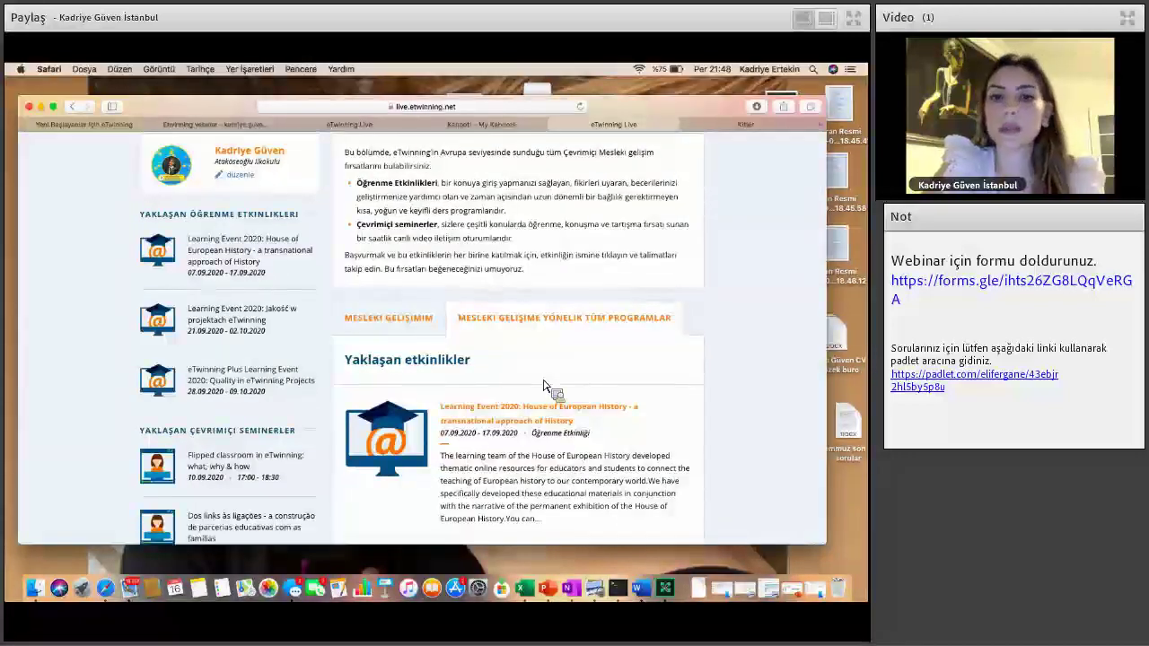
scroll(543, 386, up, 2)
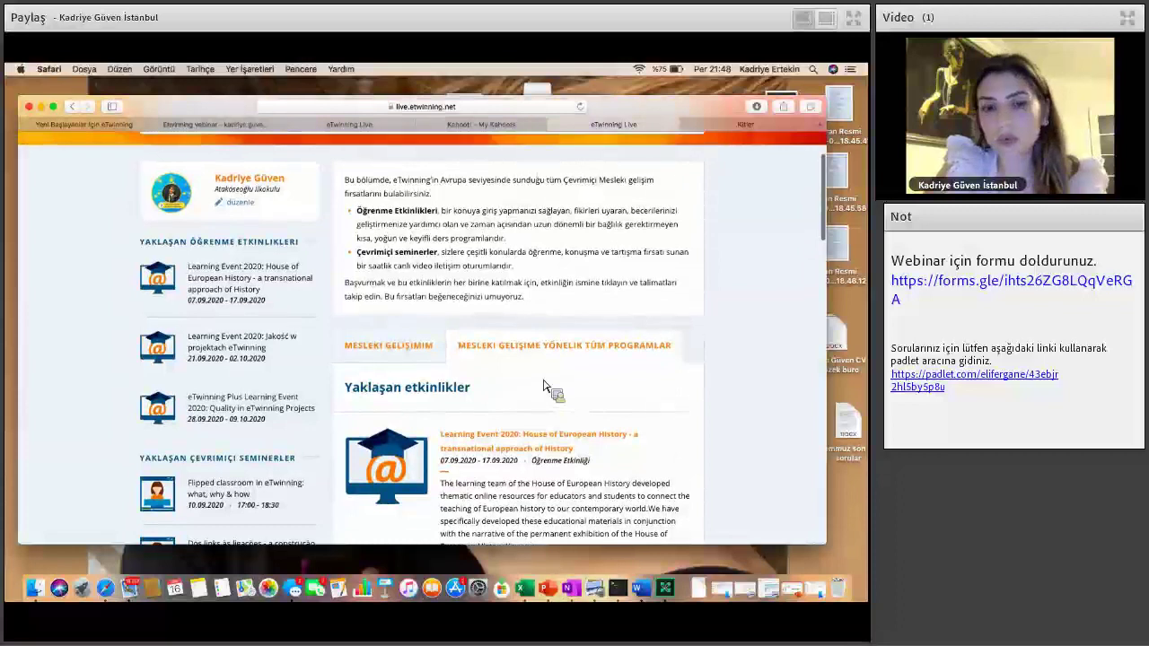
scroll(543, 386, down, 5)
scroll(543, 386, down, 4)
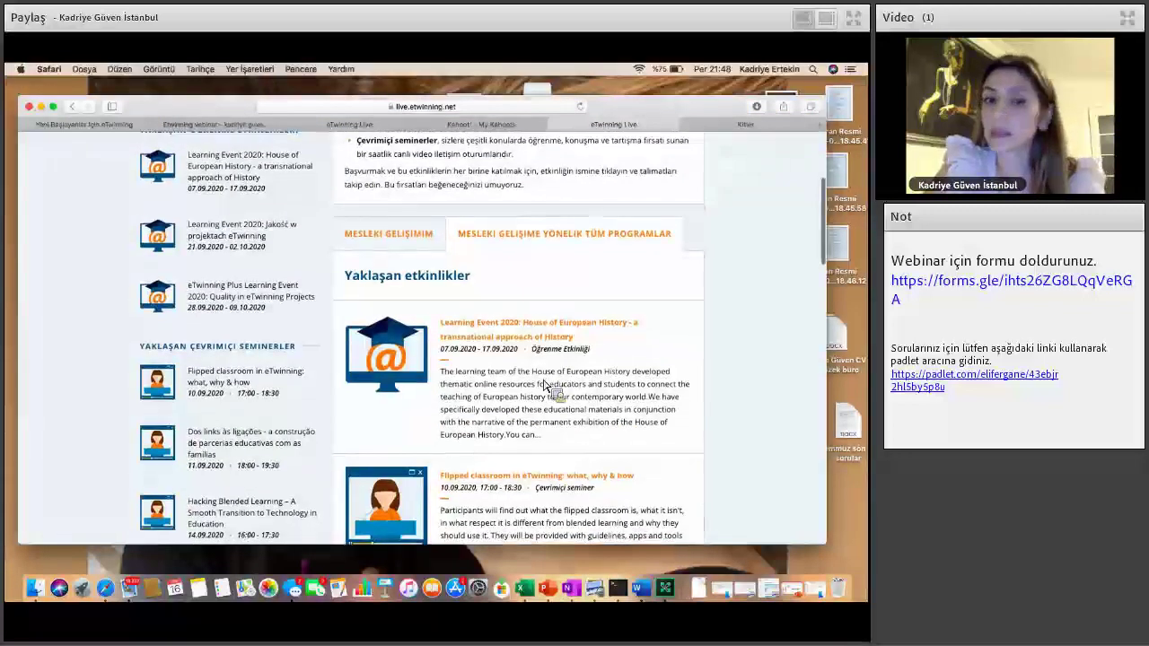
scroll(559, 233, up, 4)
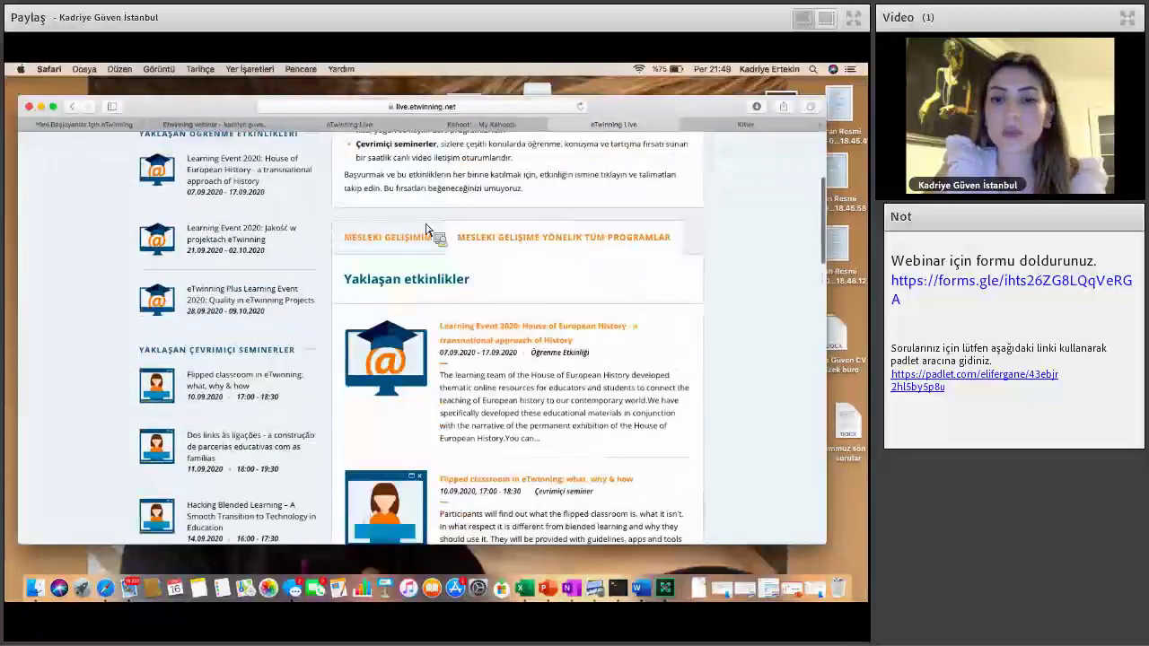
scroll(265, 224, up, 7)
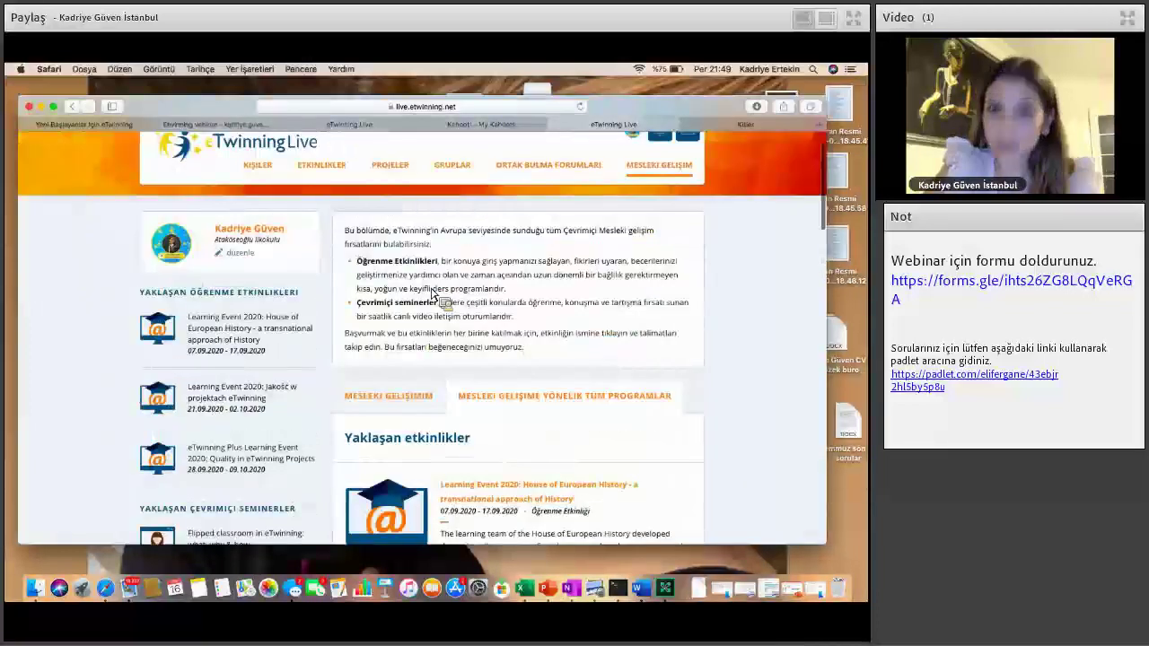
scroll(432, 295, up, 2)
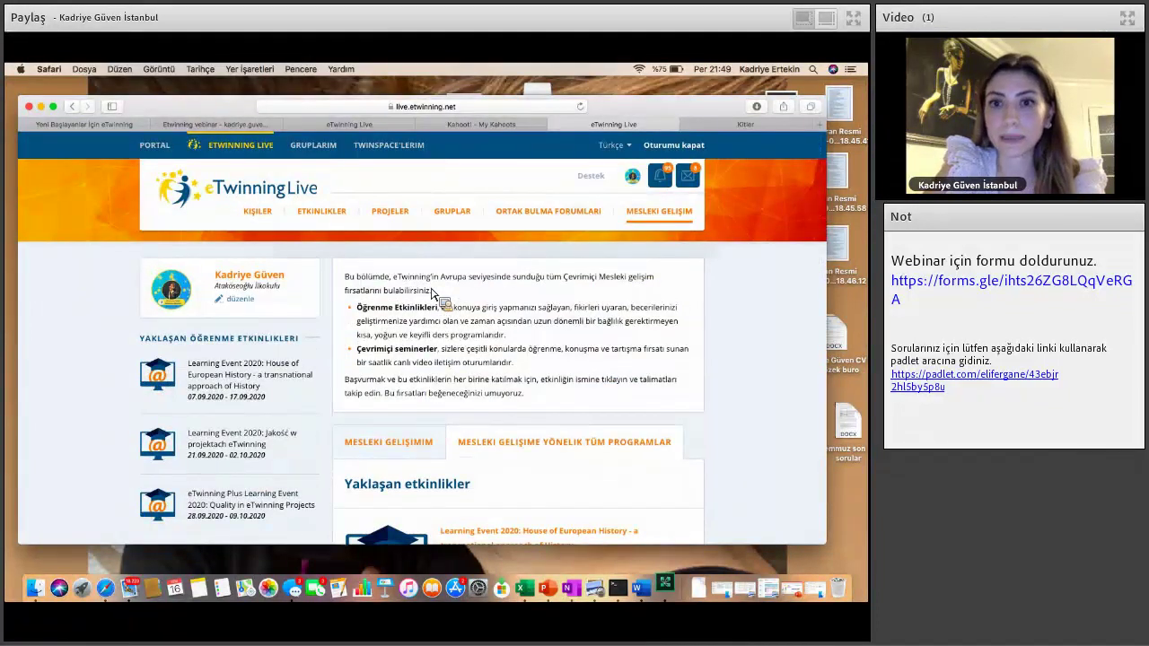
- View the people and school search forms in the Kişiler section, then open the account's own profile page
click(633, 176)
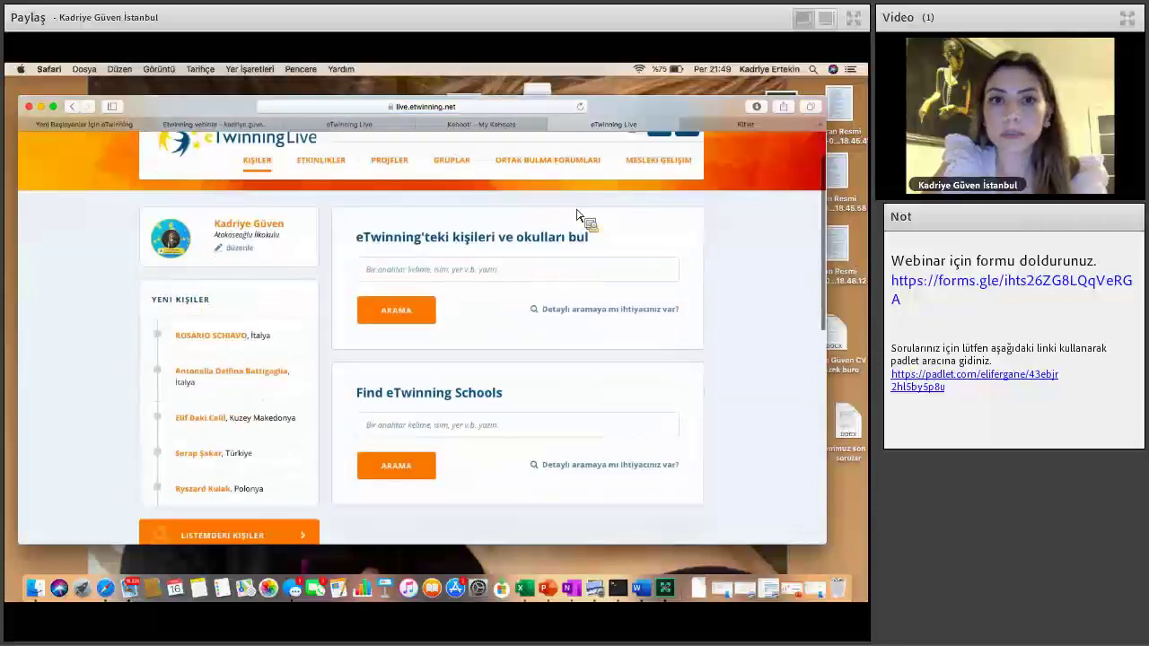
scroll(521, 278, down, 4)
scroll(492, 314, up, 4)
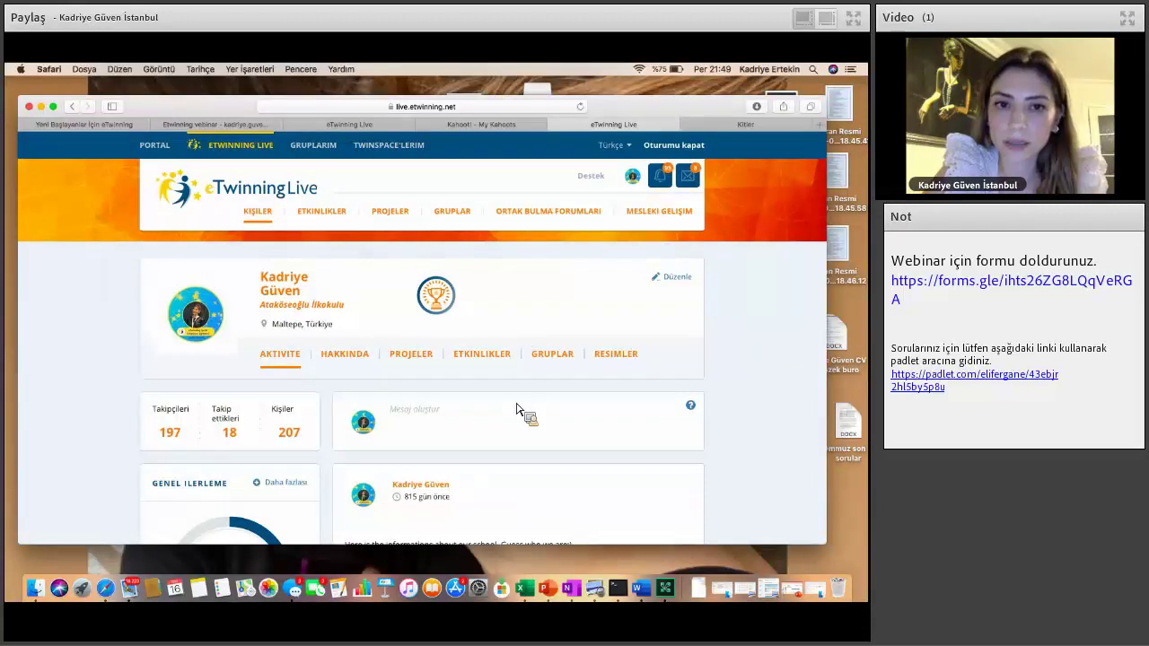
scroll(517, 410, down, 5)
scroll(516, 410, up, 5)
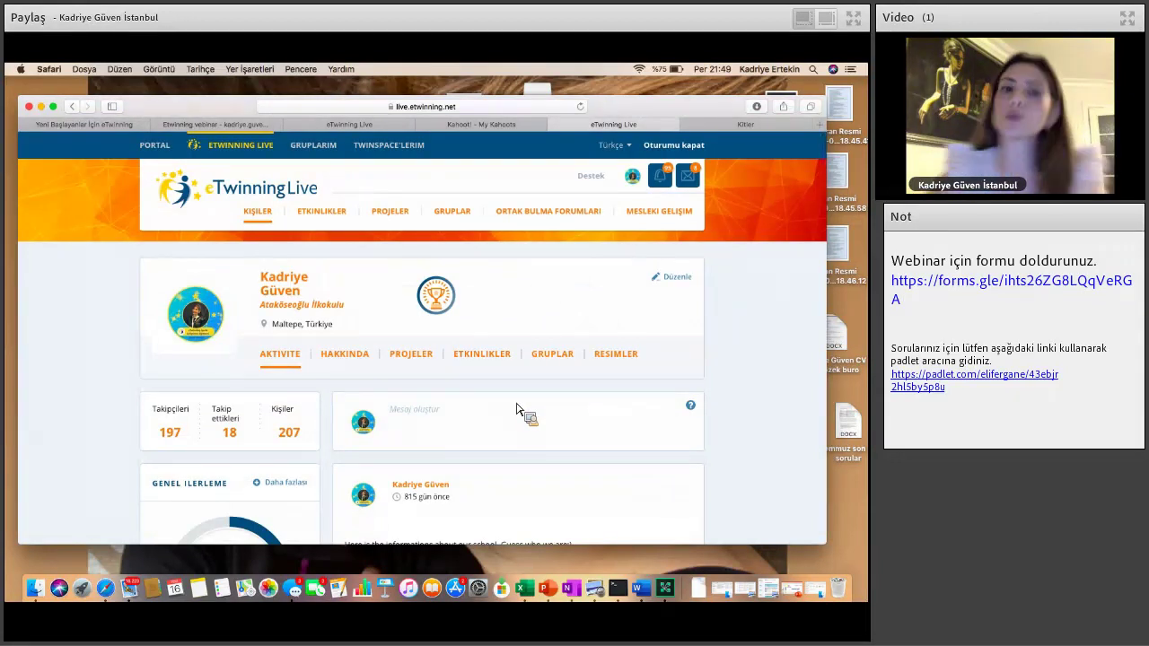
- Examine the profile's activity feed from the school word cloud post to the STEM CLUB certificate, then return to the profile header
scroll(517, 409, down, 3)
scroll(516, 410, down, 8)
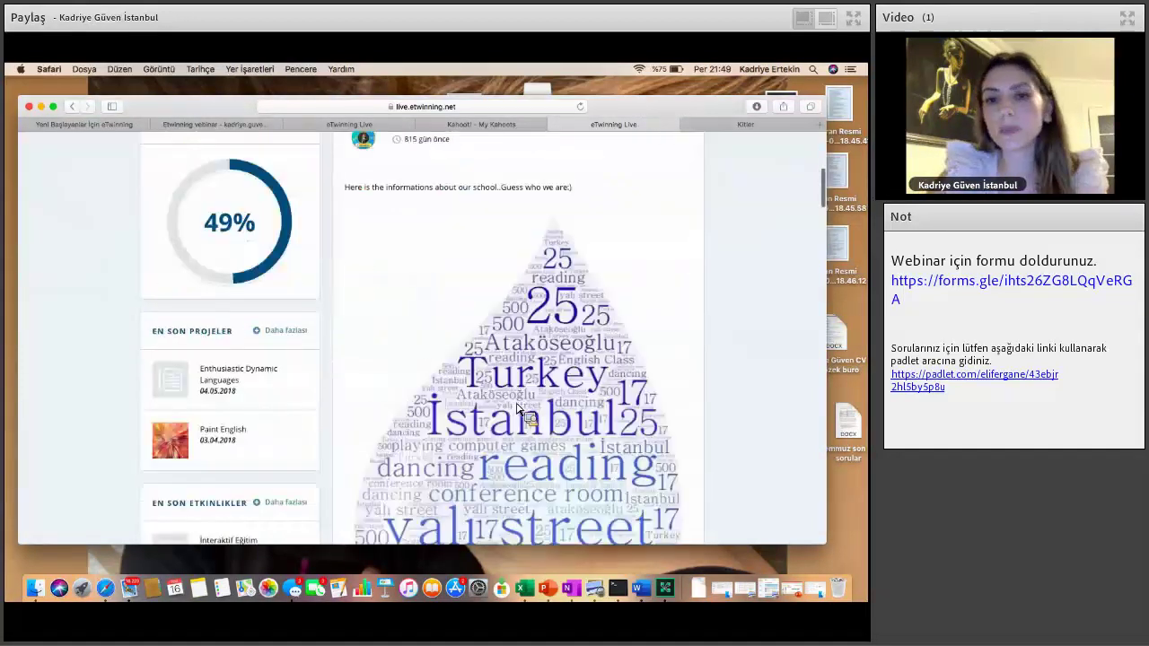
scroll(516, 409, up, 3)
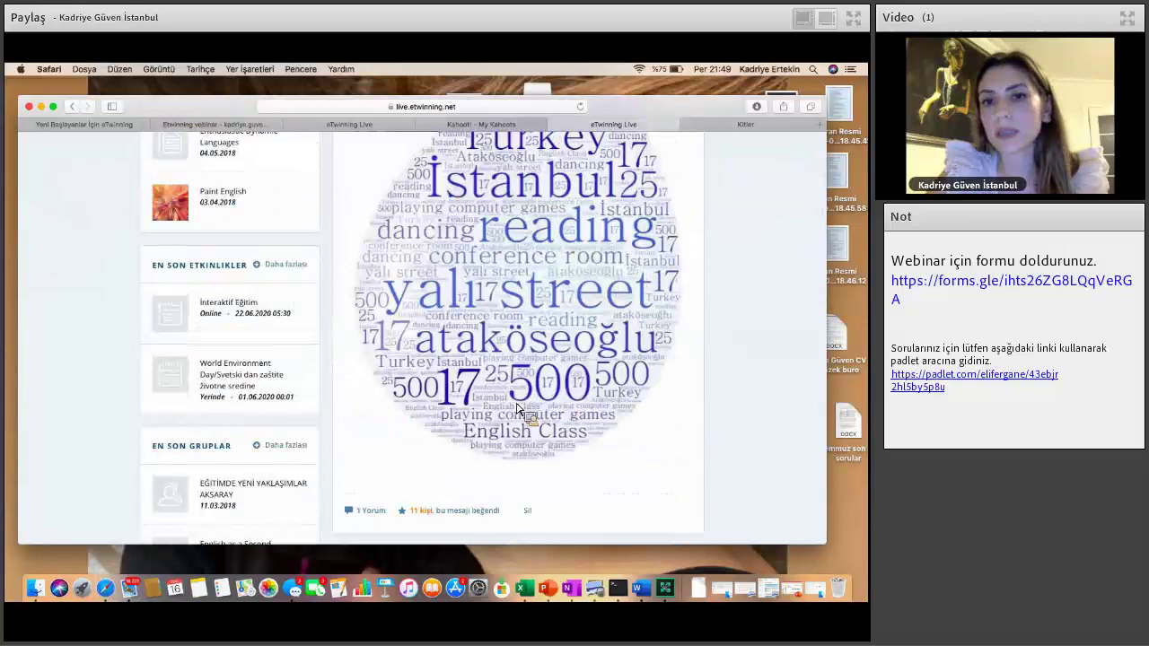
scroll(516, 409, down, 5)
scroll(516, 409, down, 6)
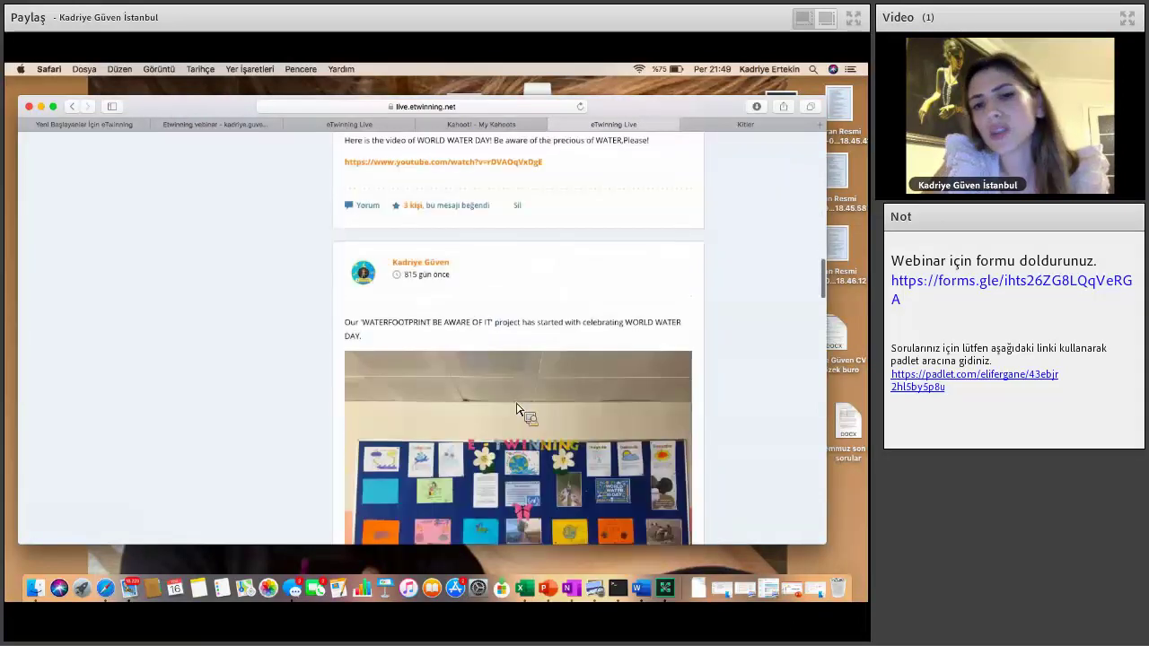
scroll(517, 409, down, 8)
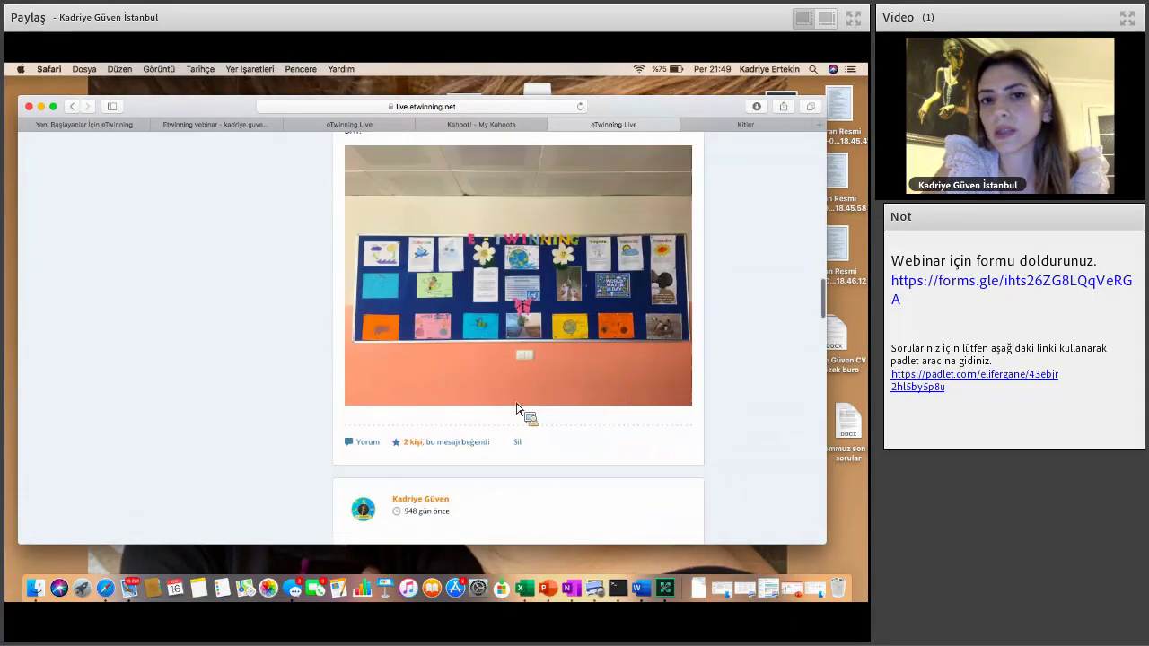
scroll(516, 410, down, 9)
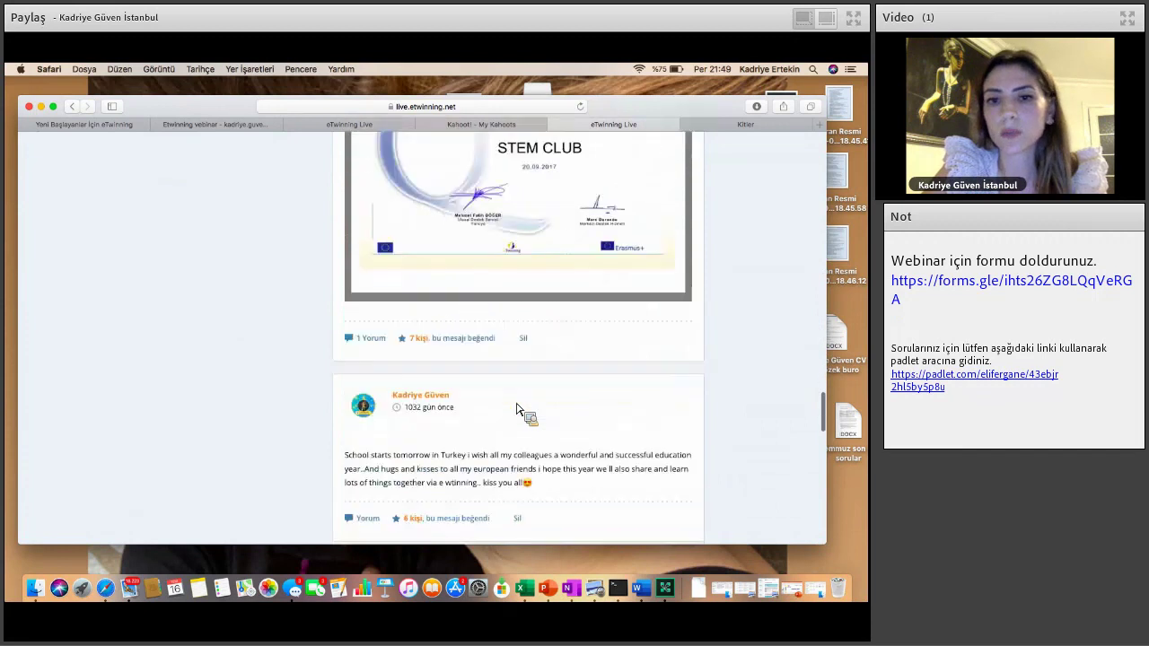
scroll(516, 409, up, 12)
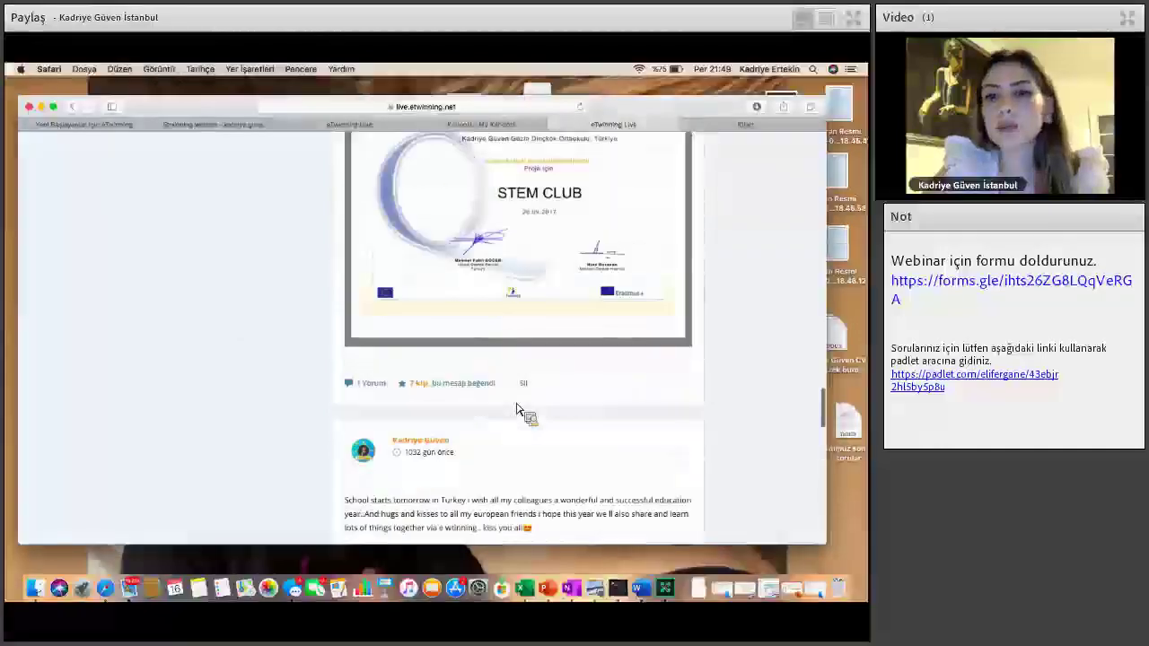
scroll(516, 409, up, 10)
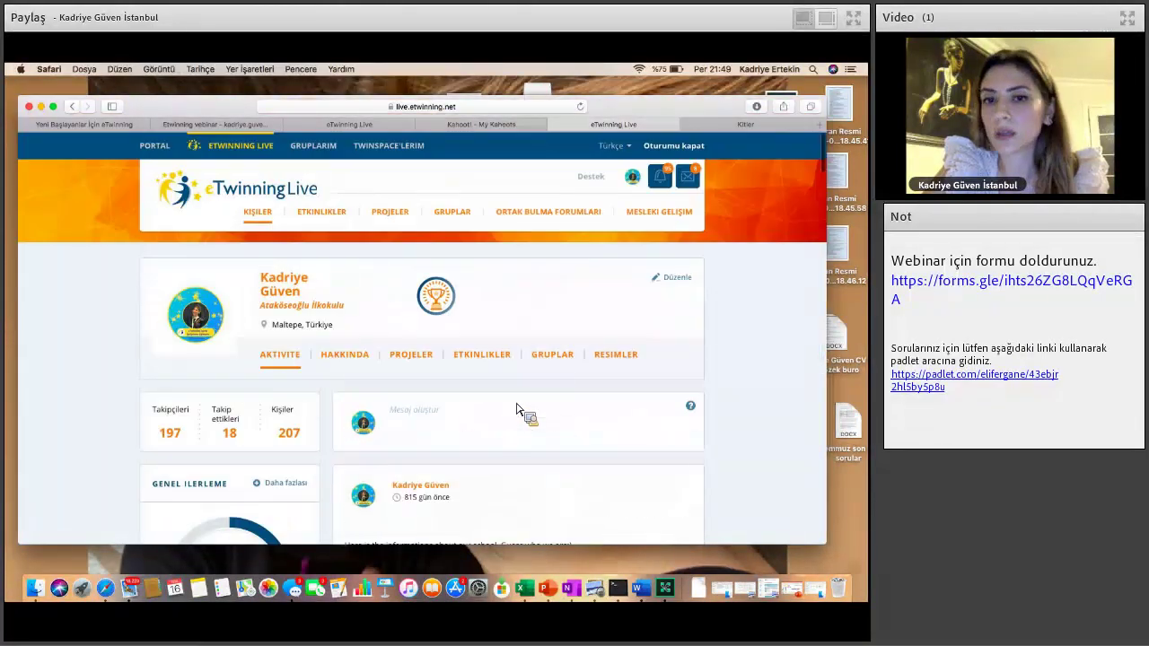
- Look again at the profile's recent projects, events and groups, and at the word cloud and World Water Day posts
scroll(516, 410, down, 12)
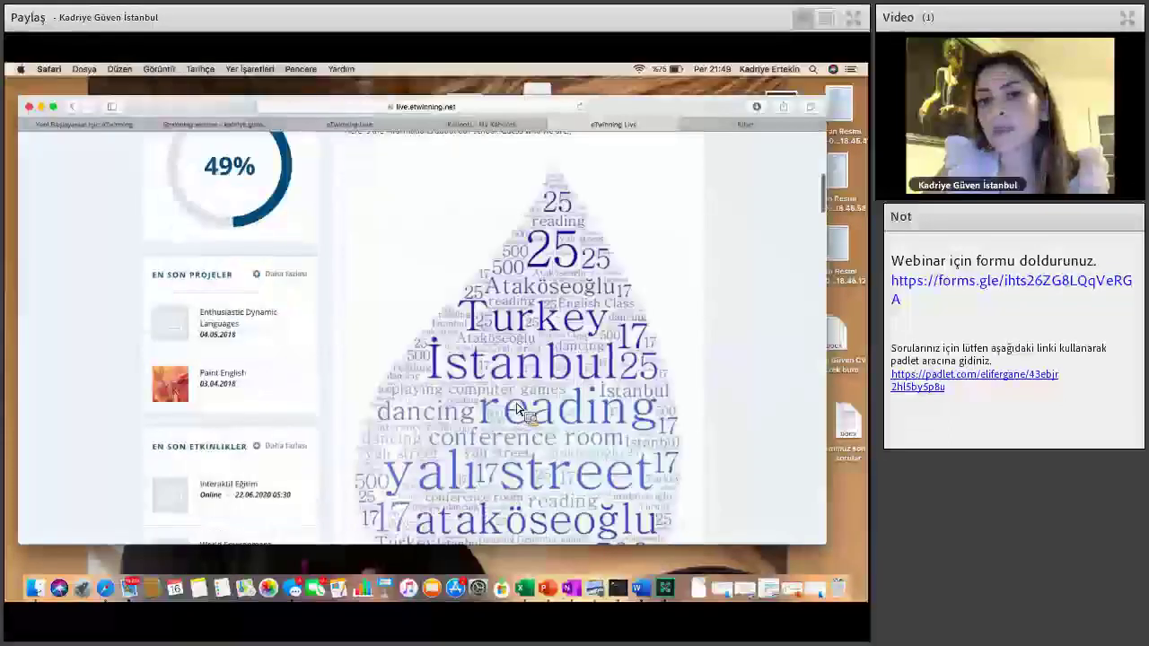
scroll(516, 409, down, 3)
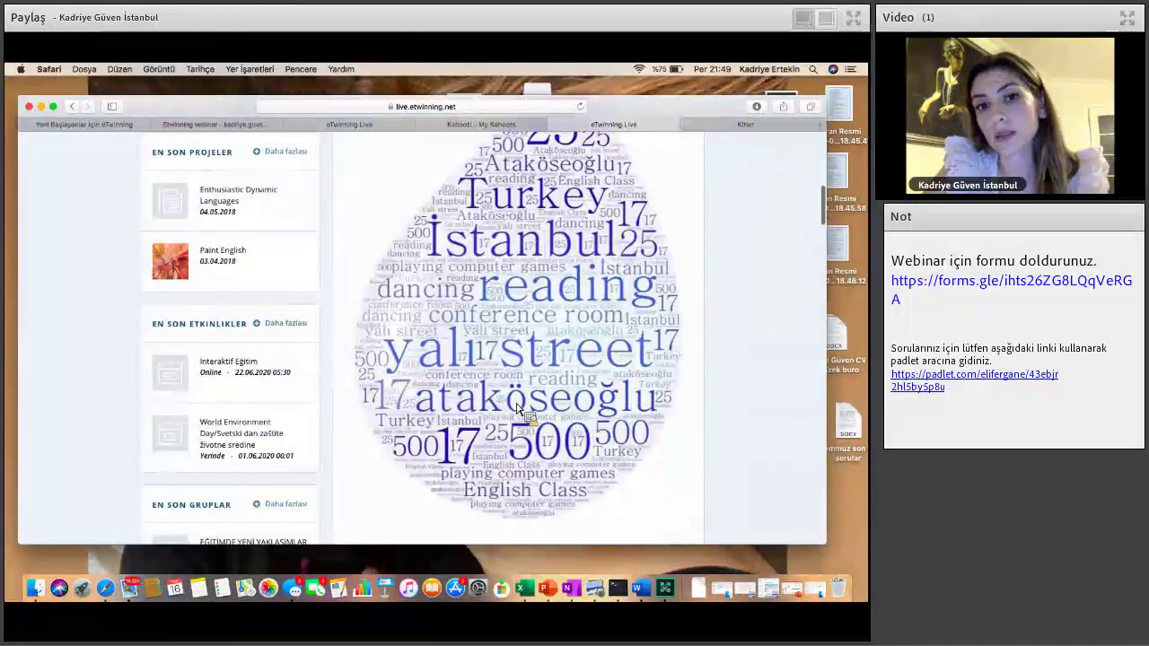
scroll(516, 409, down, 8)
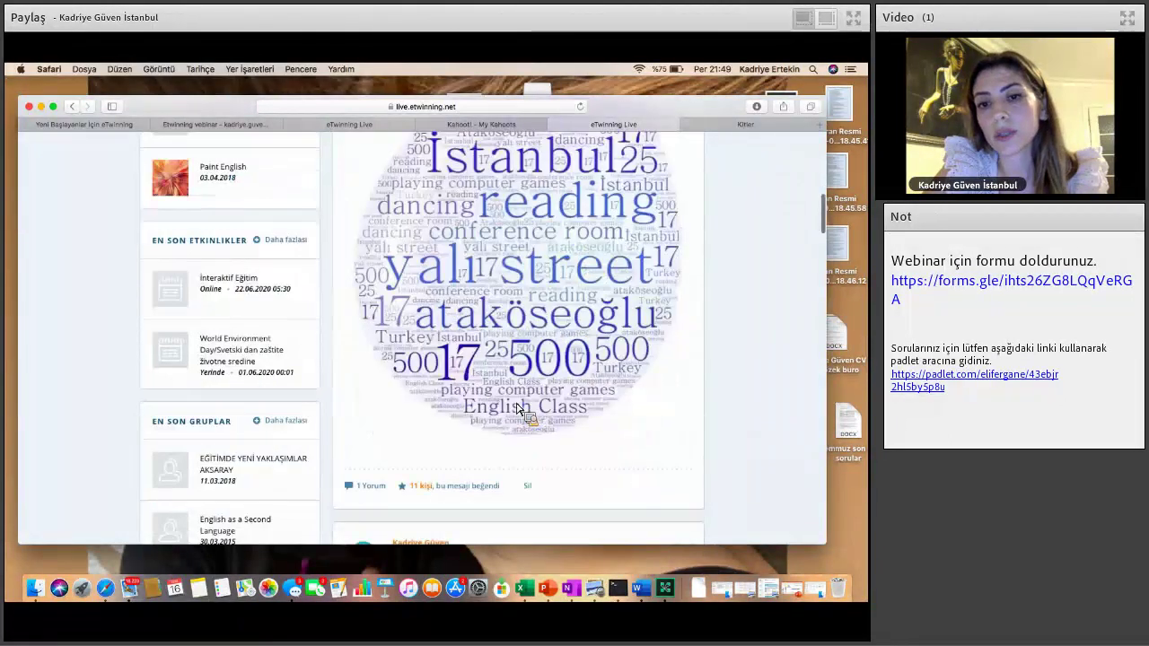
scroll(516, 409, down, 7)
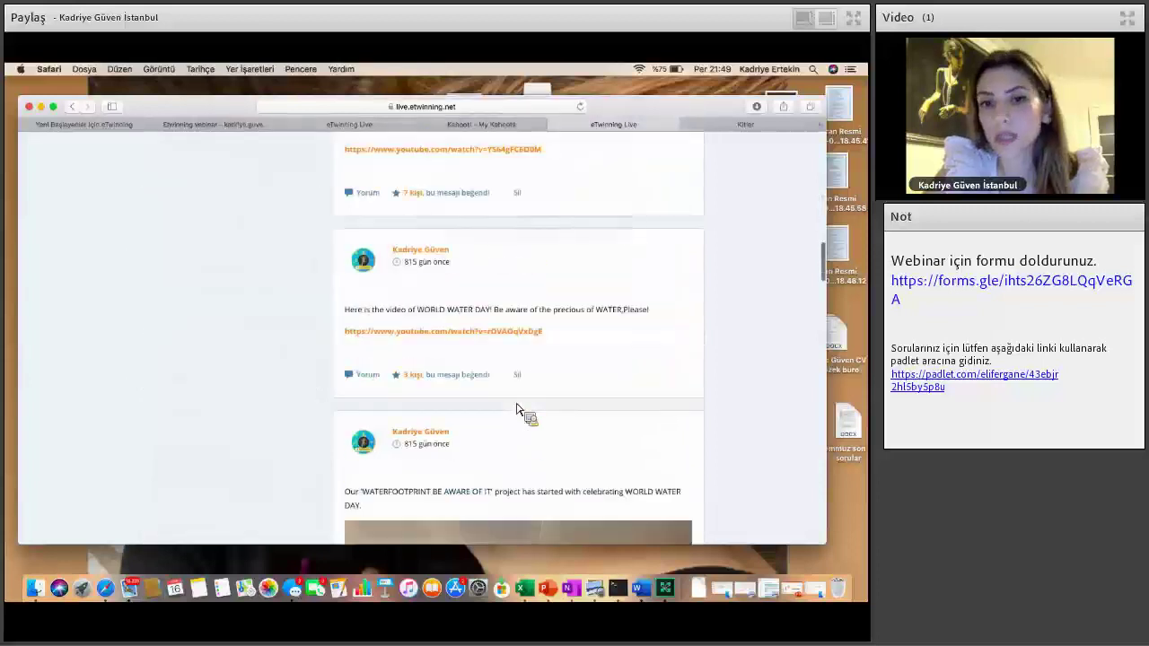
scroll(323, 408, up, 14)
scroll(324, 395, up, 10)
- Examine the profile overview: its sections, follower figures, message box, Genel İlerleme chart and latest projects
scroll(398, 295, down, 2)
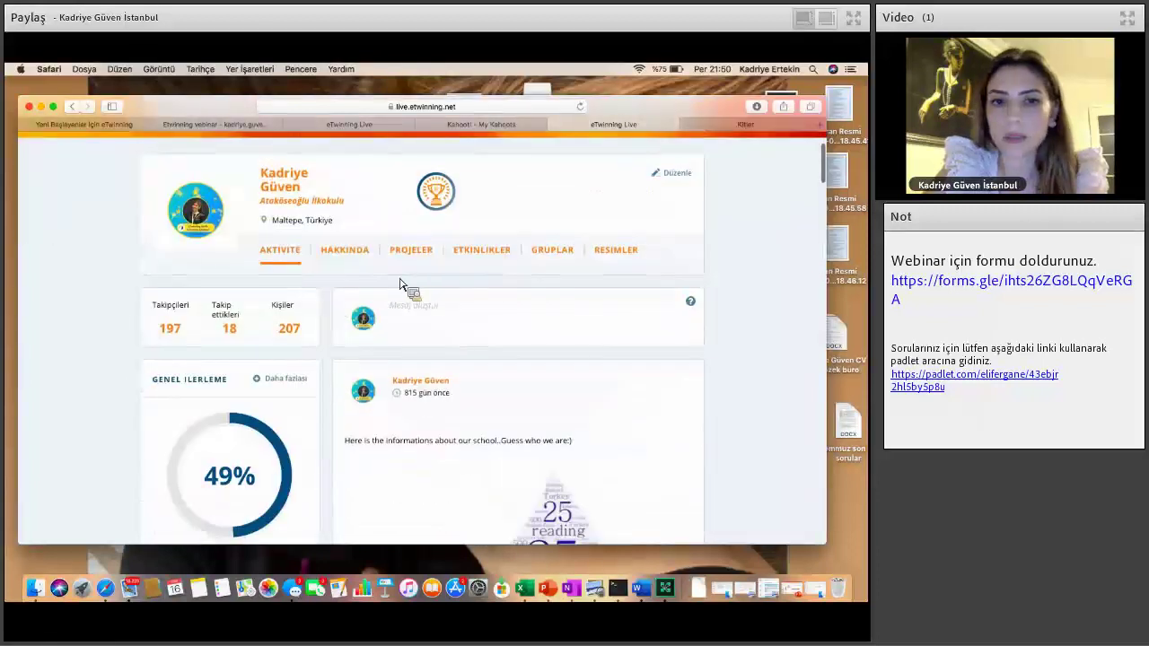
scroll(414, 281, up, 2)
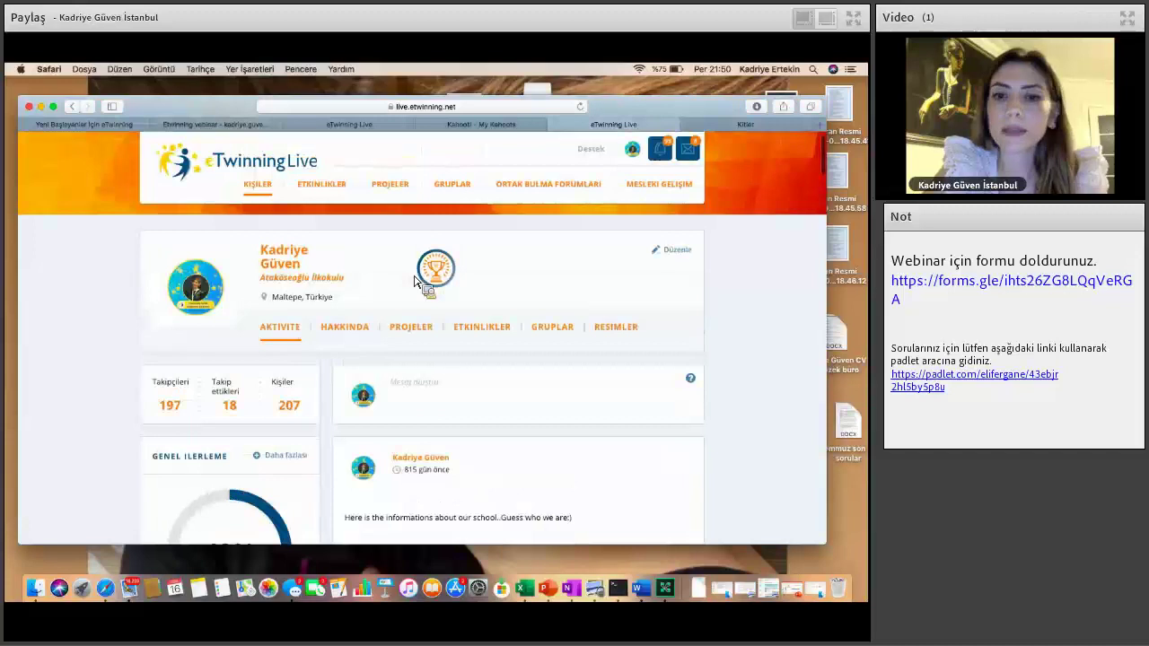
scroll(414, 281, down, 4)
scroll(414, 281, up, 2)
scroll(414, 281, up, 2)
scroll(414, 281, down, 4)
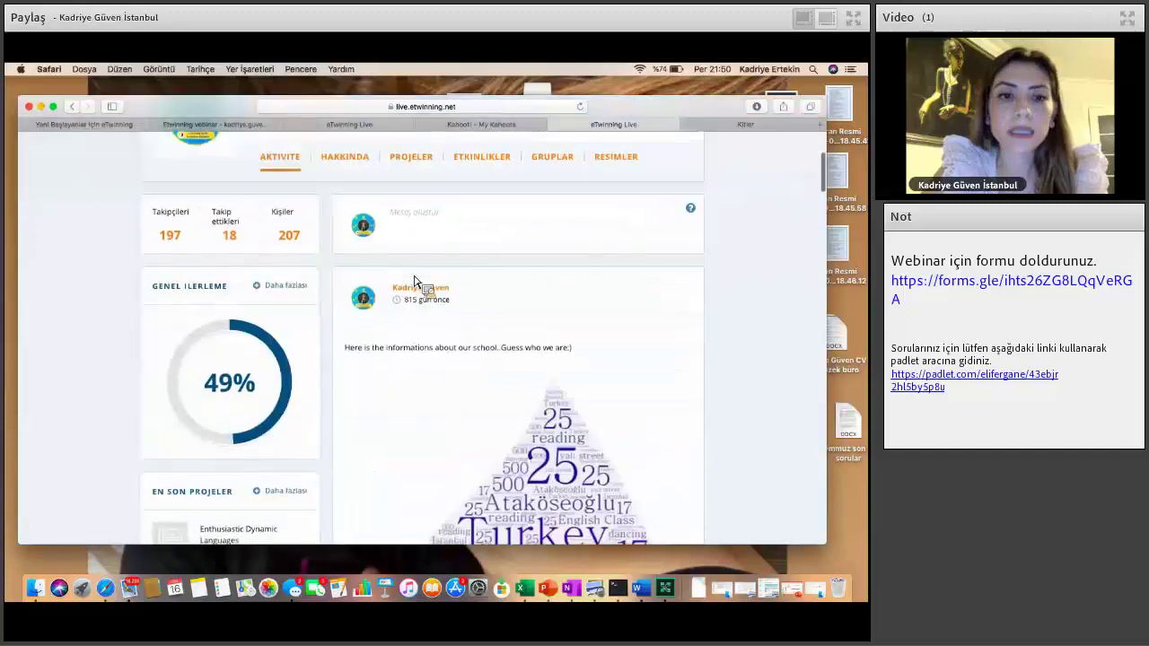
scroll(414, 280, up, 4)
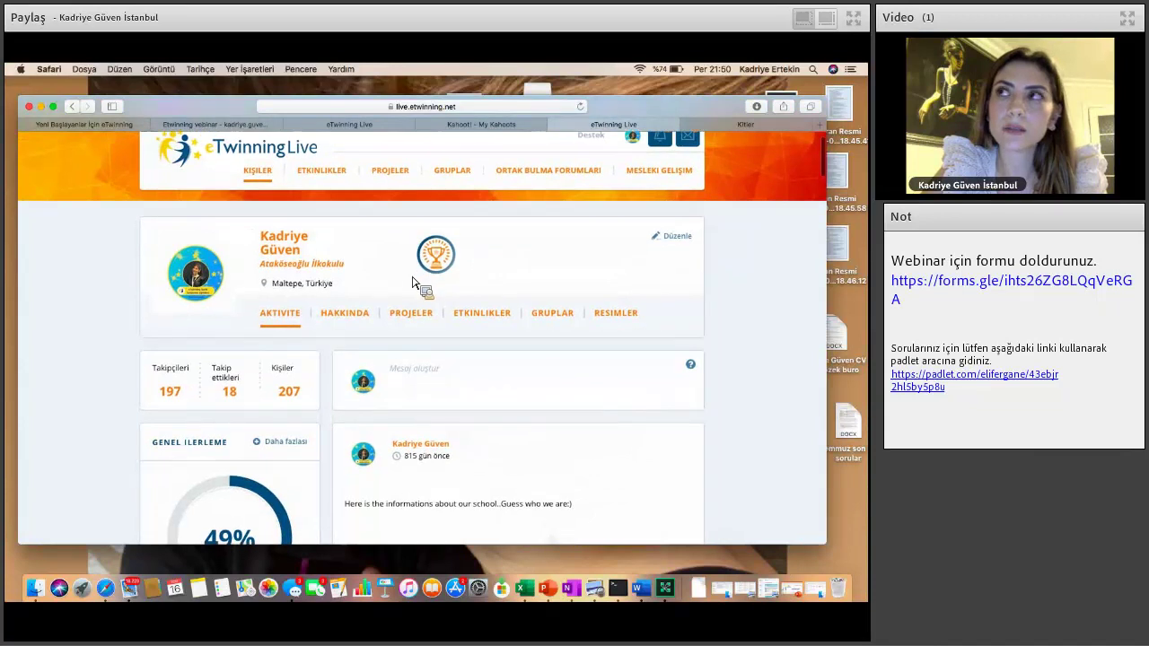
scroll(351, 410, down, 5)
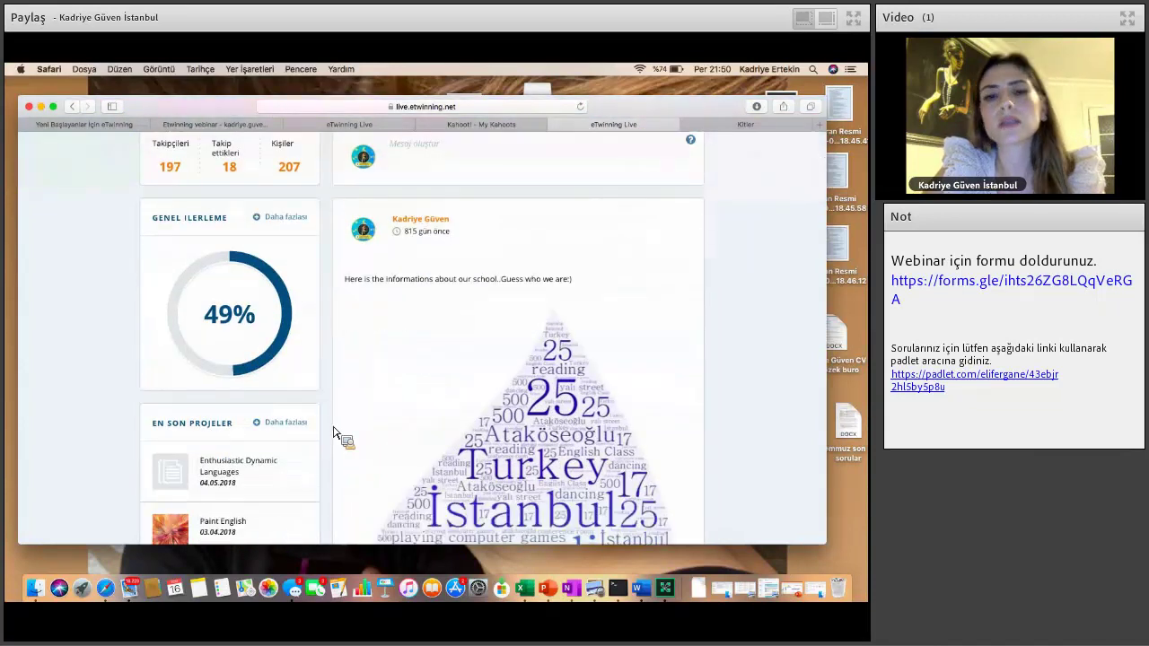
- Open the profile's Hakkında section and read the İlerleme help explanation, then close it
scroll(333, 433, down, 1)
scroll(302, 440, up, 5)
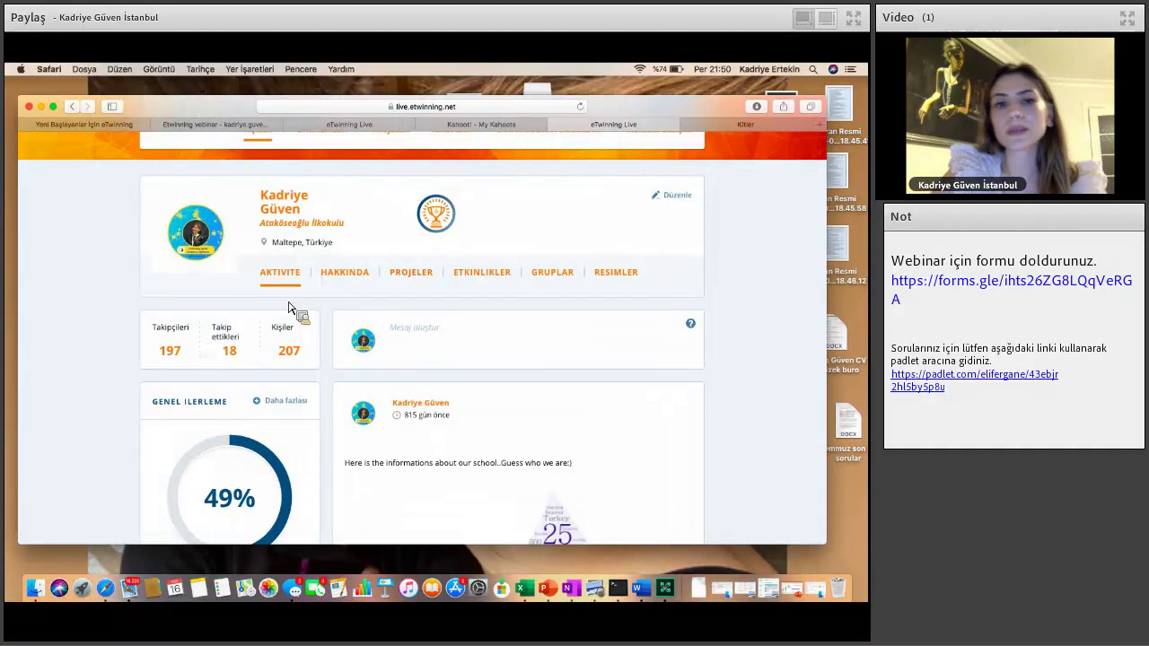
scroll(289, 307, down, 3)
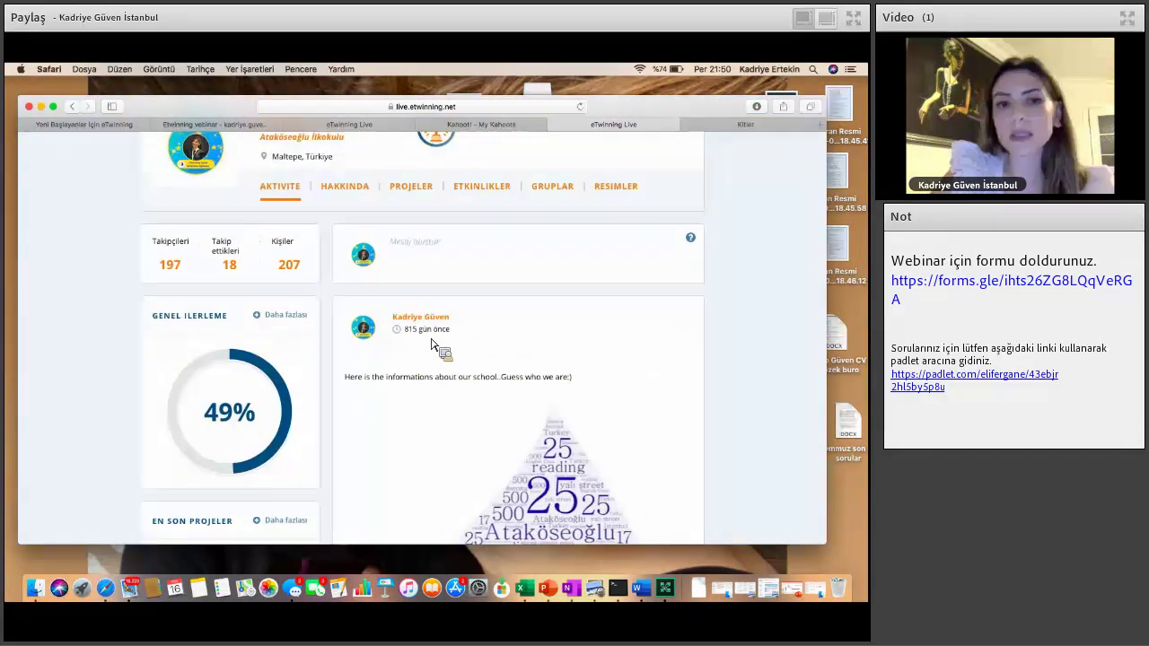
scroll(431, 344, down, 1)
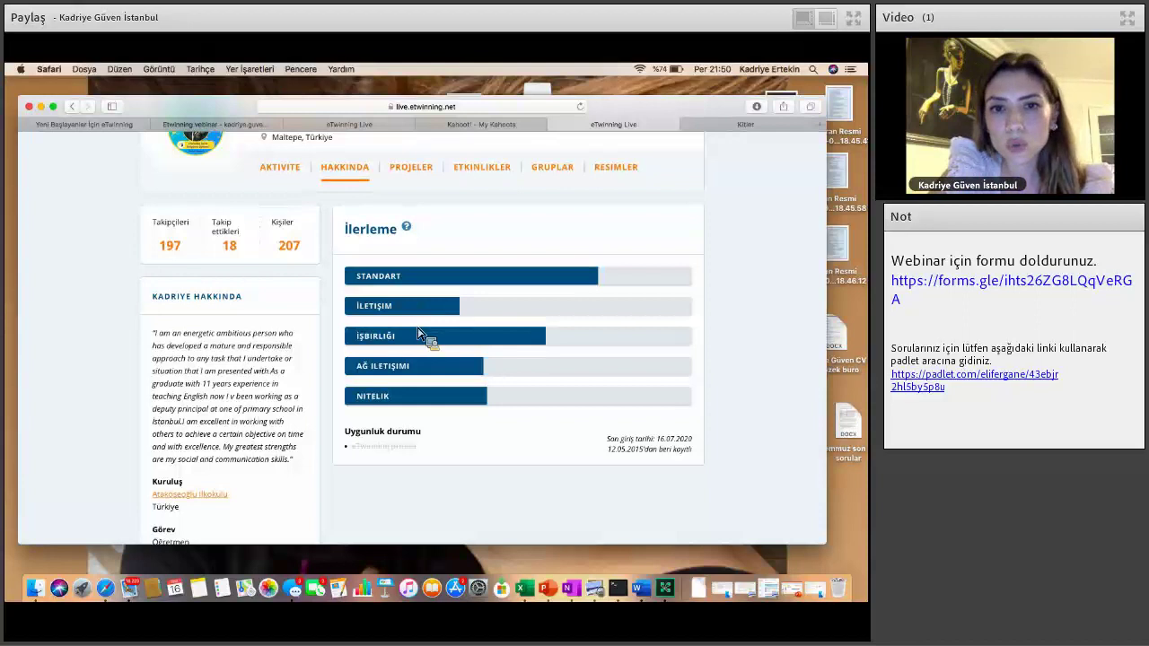
click(417, 333)
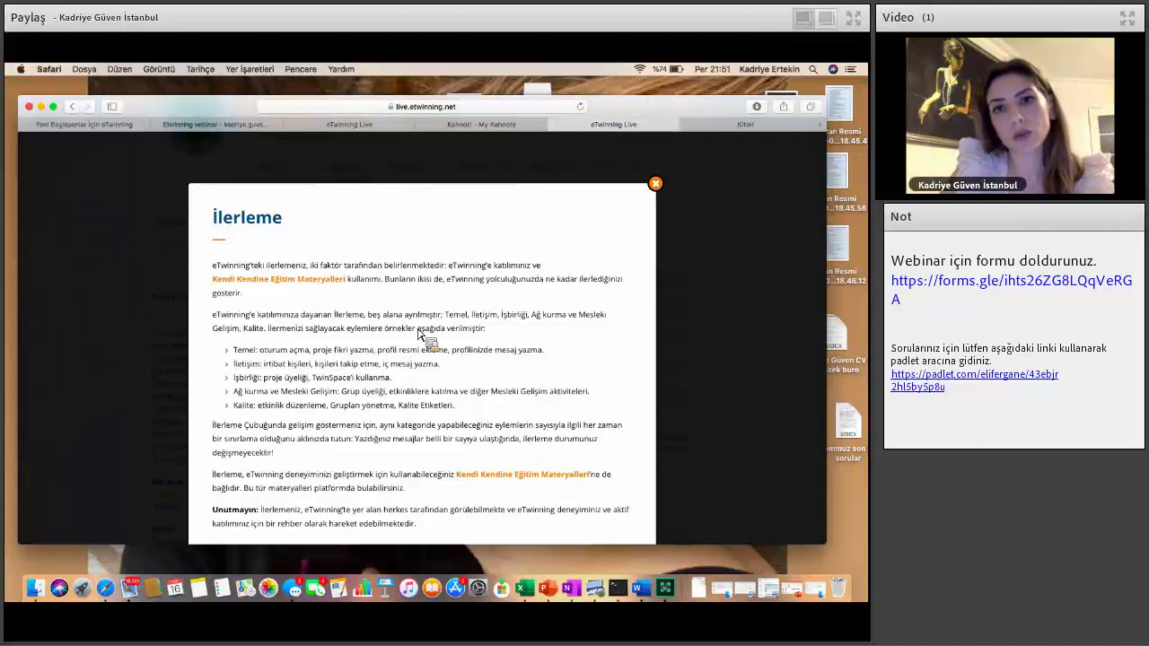
key(Escape)
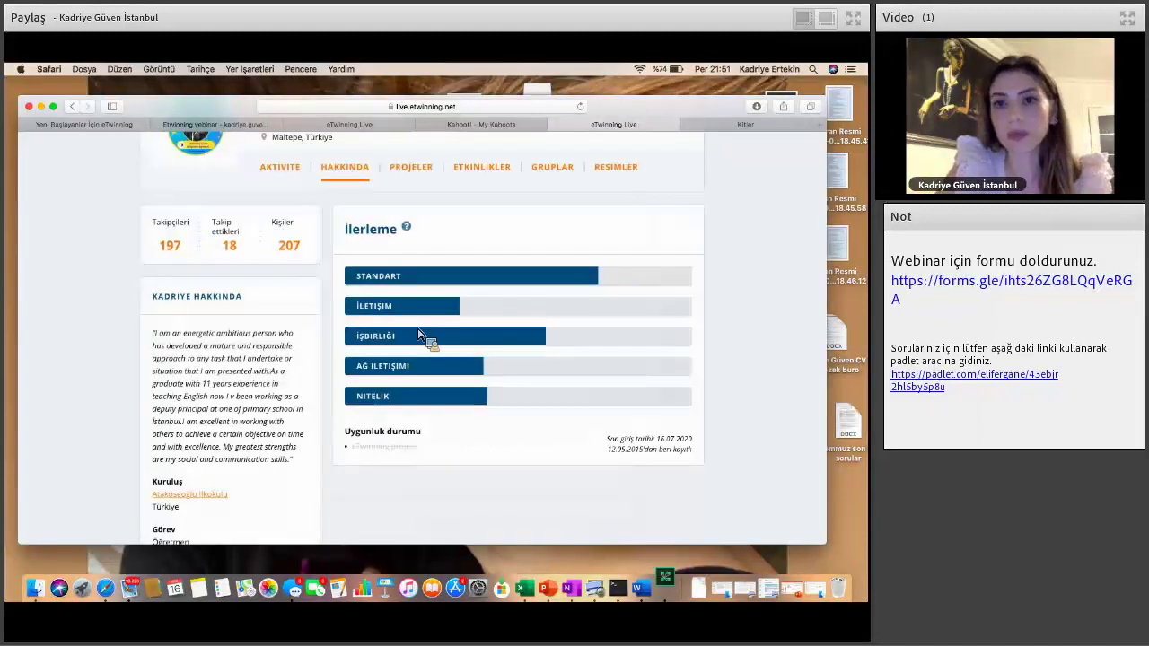
- Examine the five İlerleme bars and the biography, school, role and language details in the Hakkında section
scroll(450, 283, down, 1)
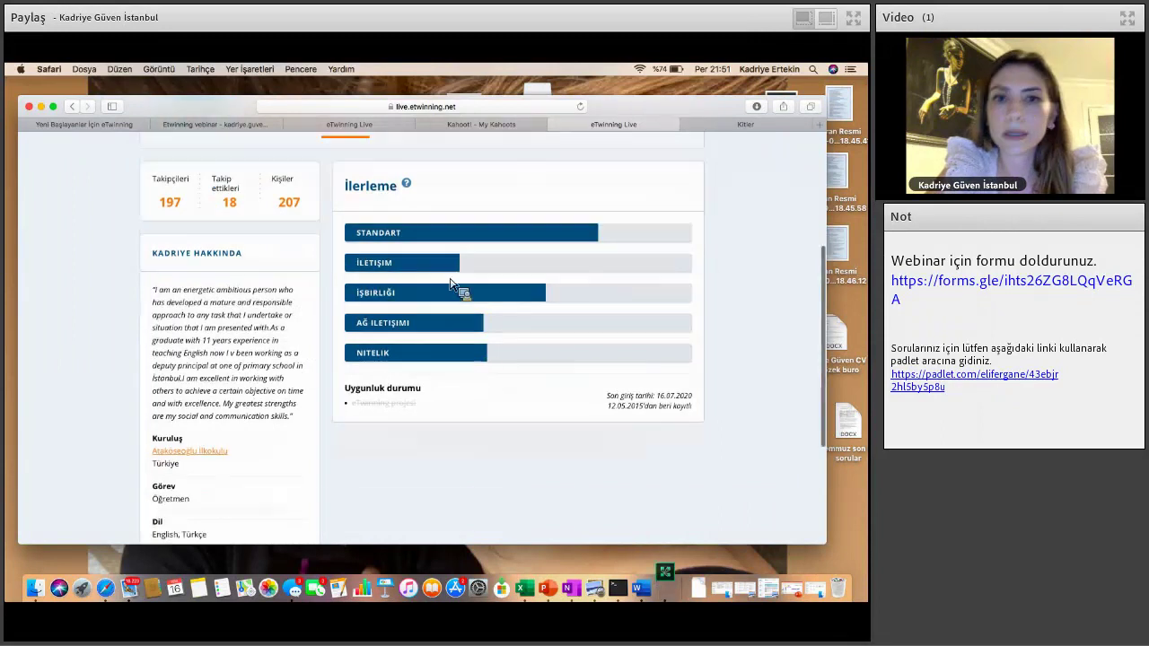
scroll(450, 284, up, 2)
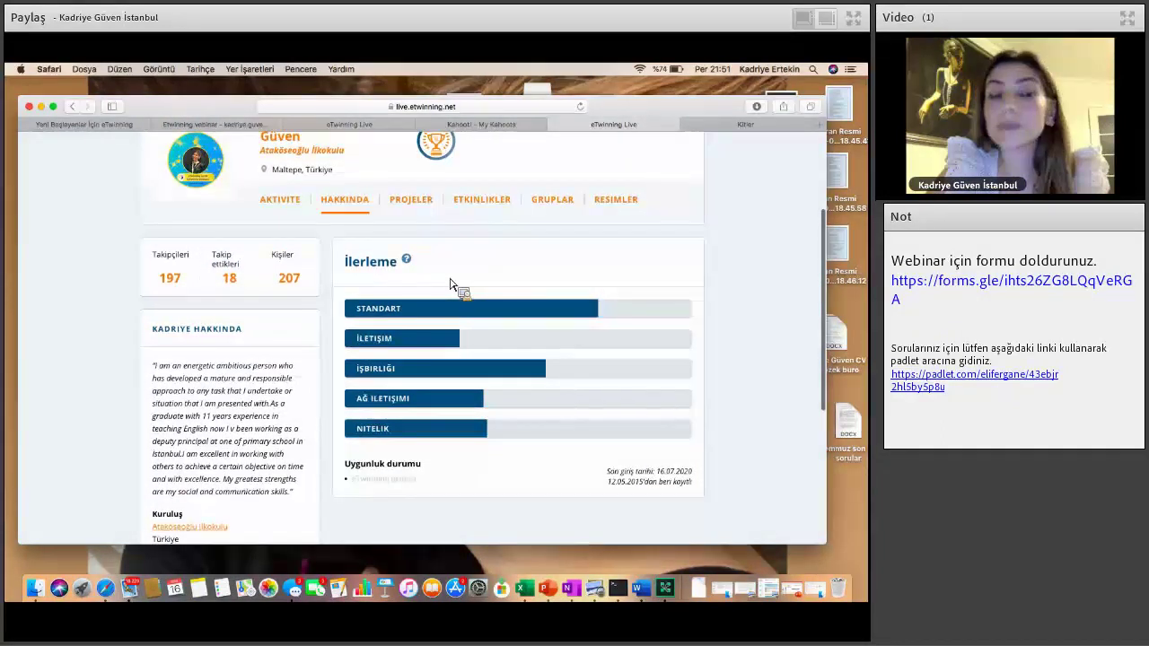
scroll(450, 284, up, 1)
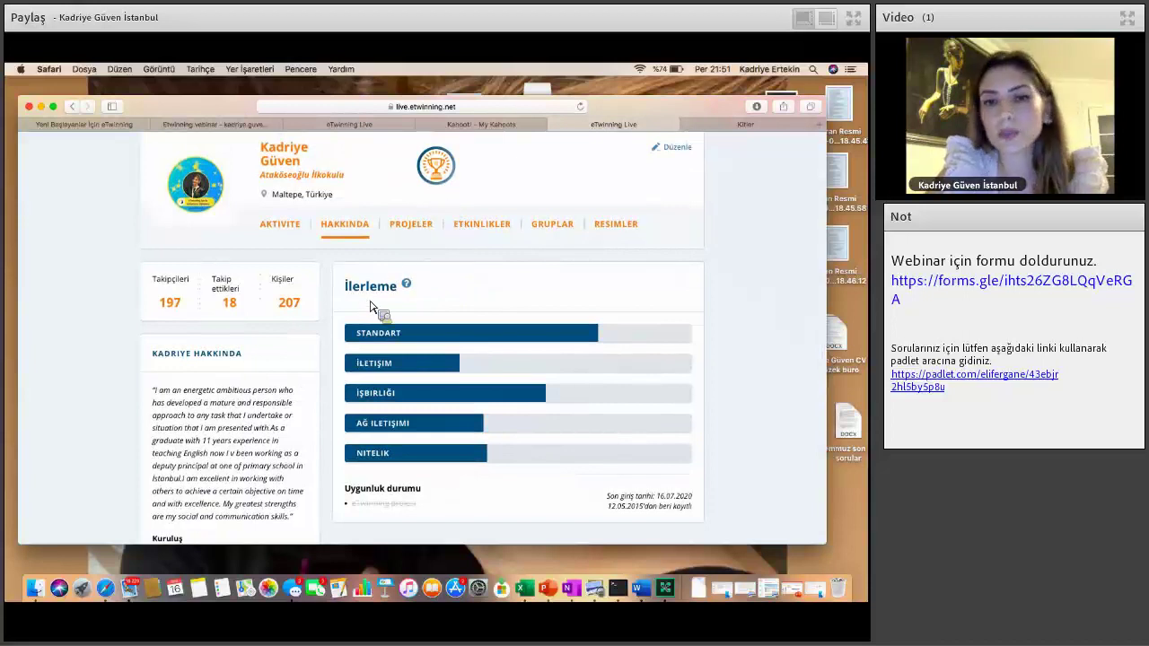
scroll(499, 359, up, 1)
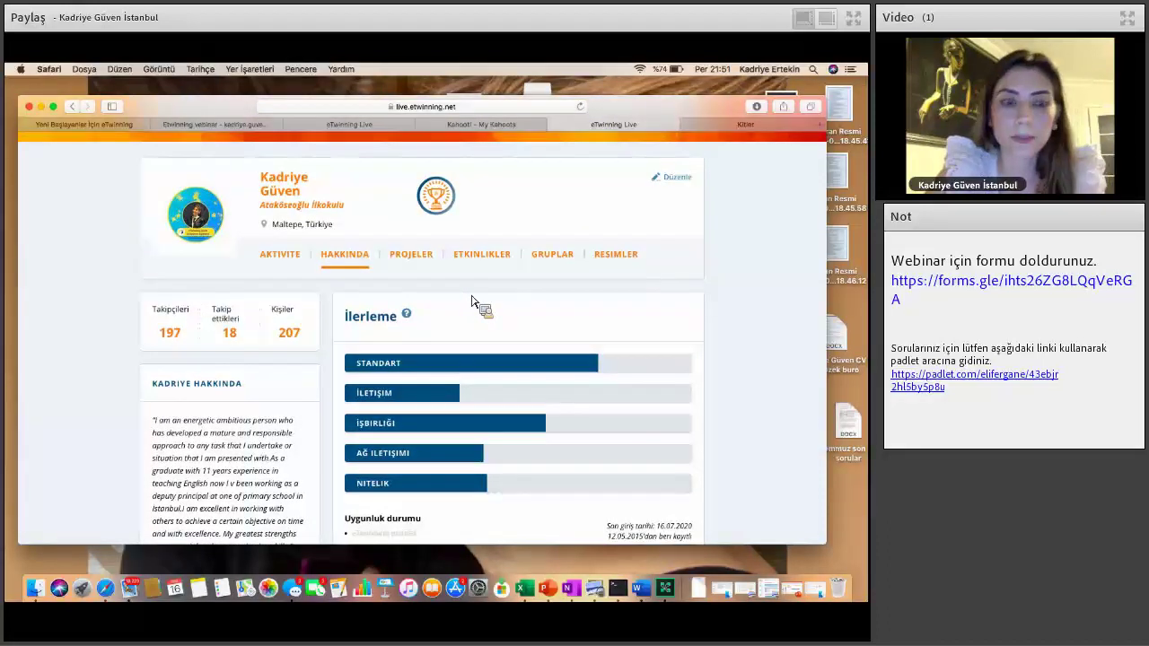
scroll(476, 296, down, 1)
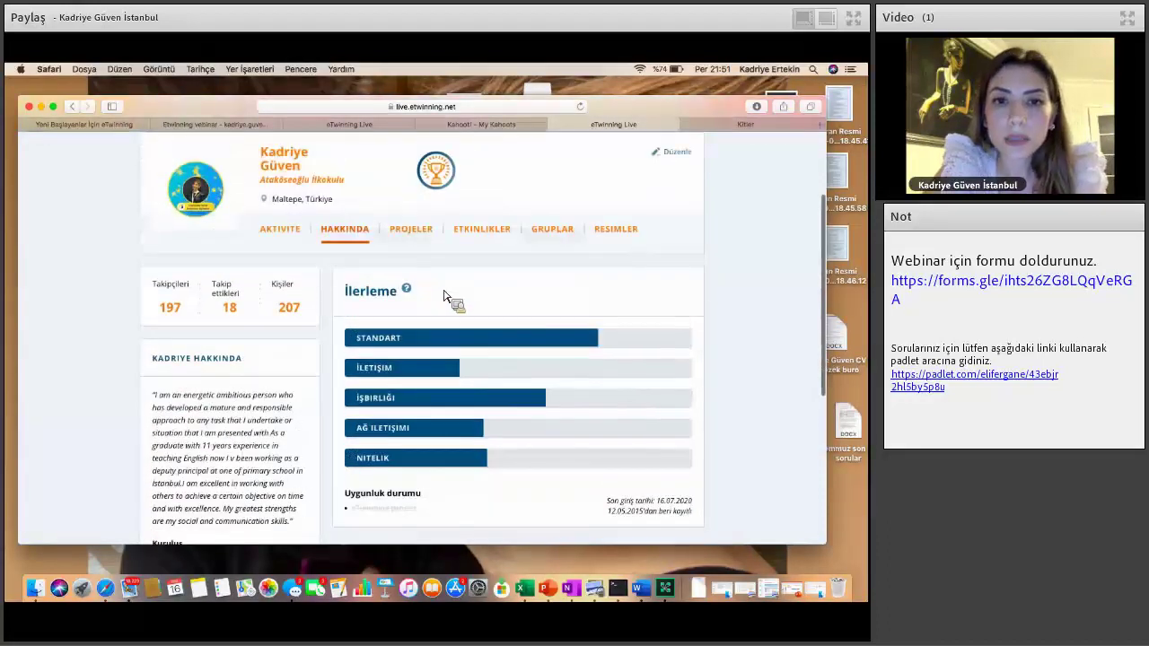
scroll(679, 213, down, 5)
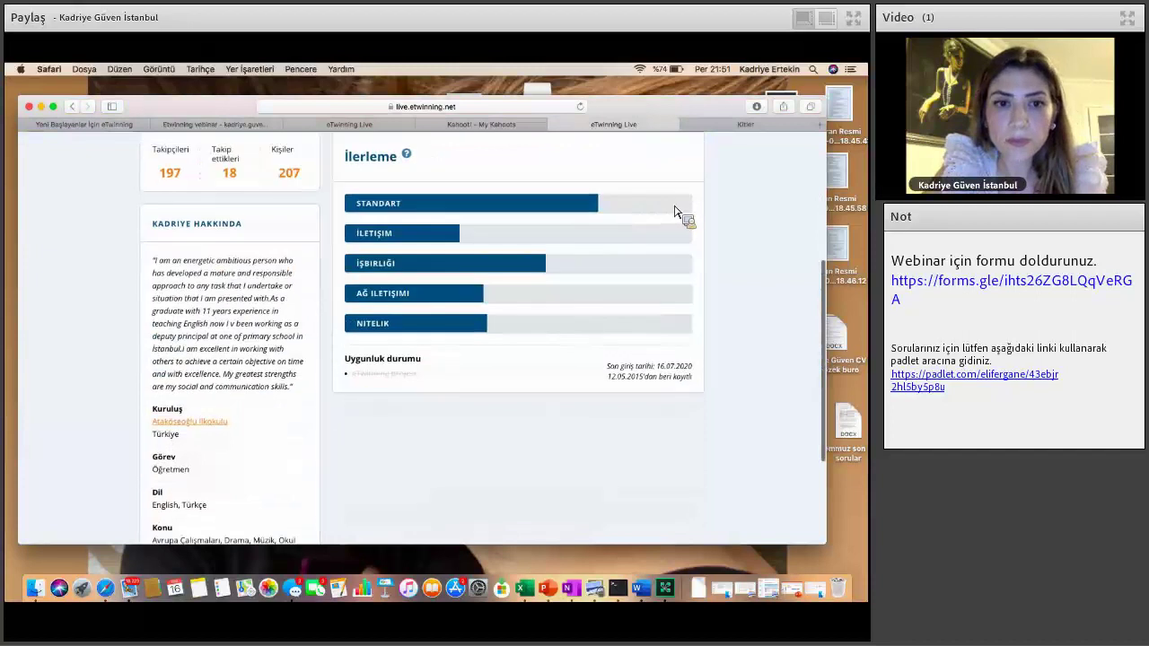
scroll(544, 313, up, 6)
scroll(538, 308, up, 1)
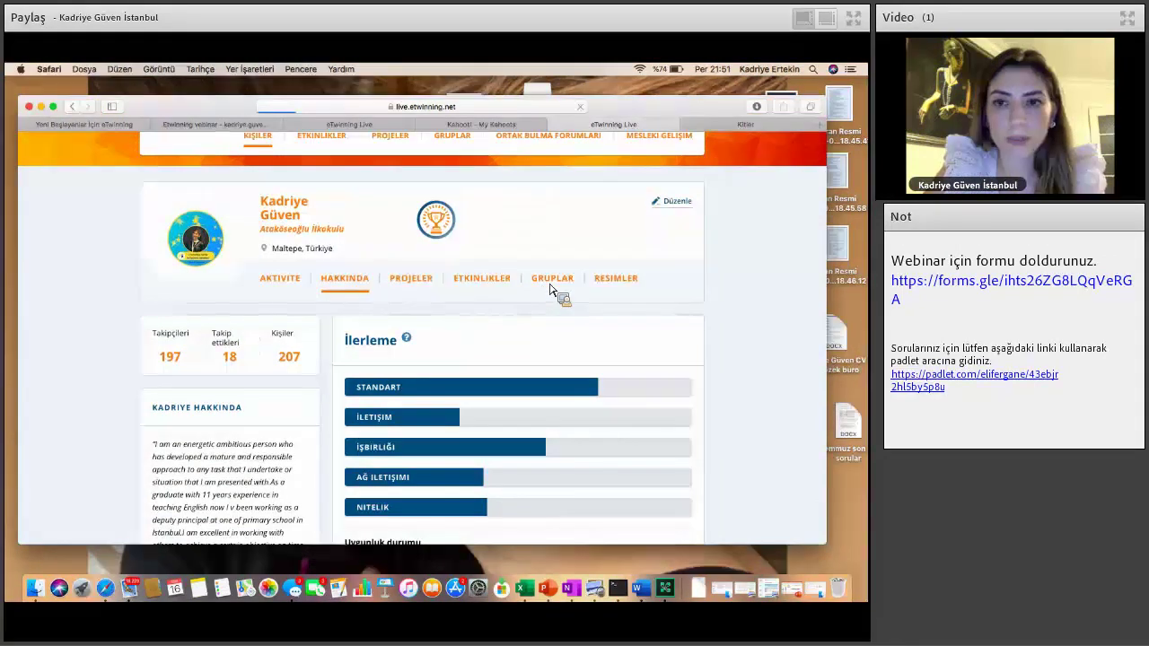
- Open the profile for editing and view the Kişisel Bilgiler name, e-mail, username and password fields
click(550, 282)
scroll(507, 317, up, 3)
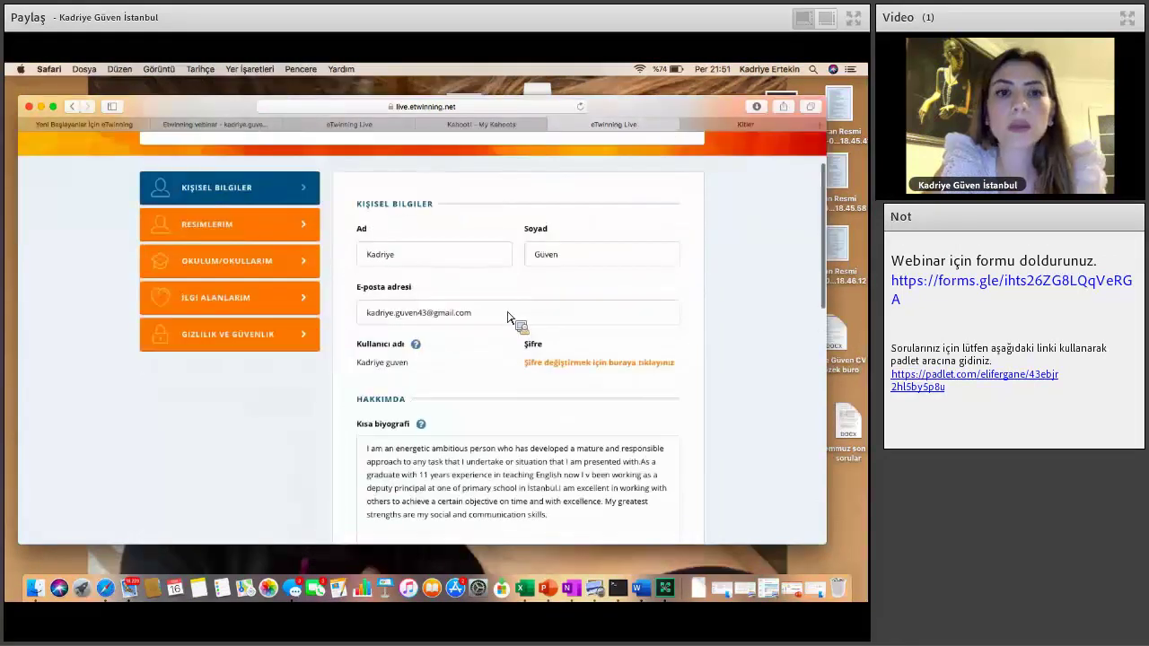
scroll(507, 317, up, 3)
scroll(507, 317, down, 3)
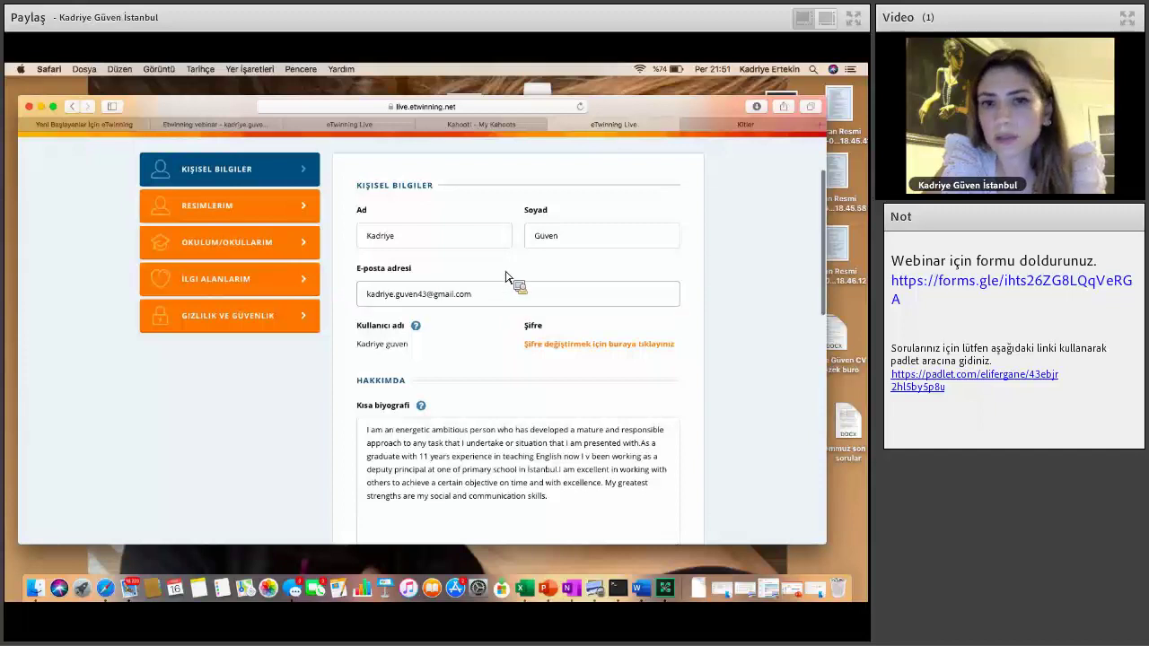
- Examine the edit form's short biography, website and social media fields, time zone and newsletter settings
scroll(506, 292, down, 4)
scroll(505, 277, down, 2)
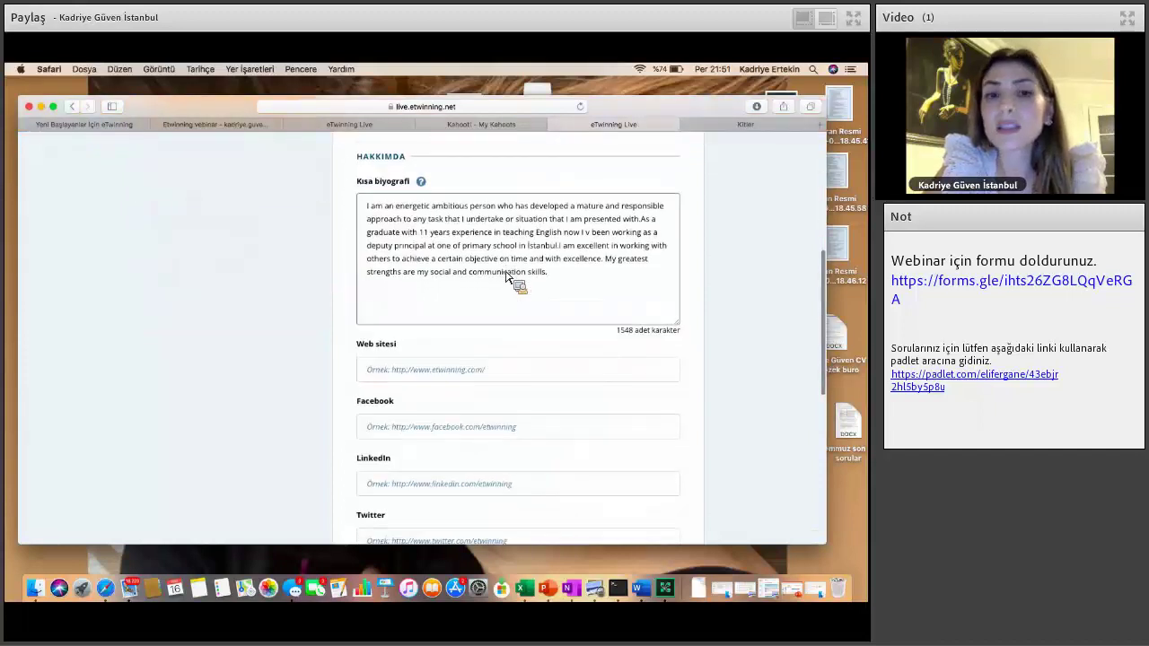
scroll(506, 276, up, 2)
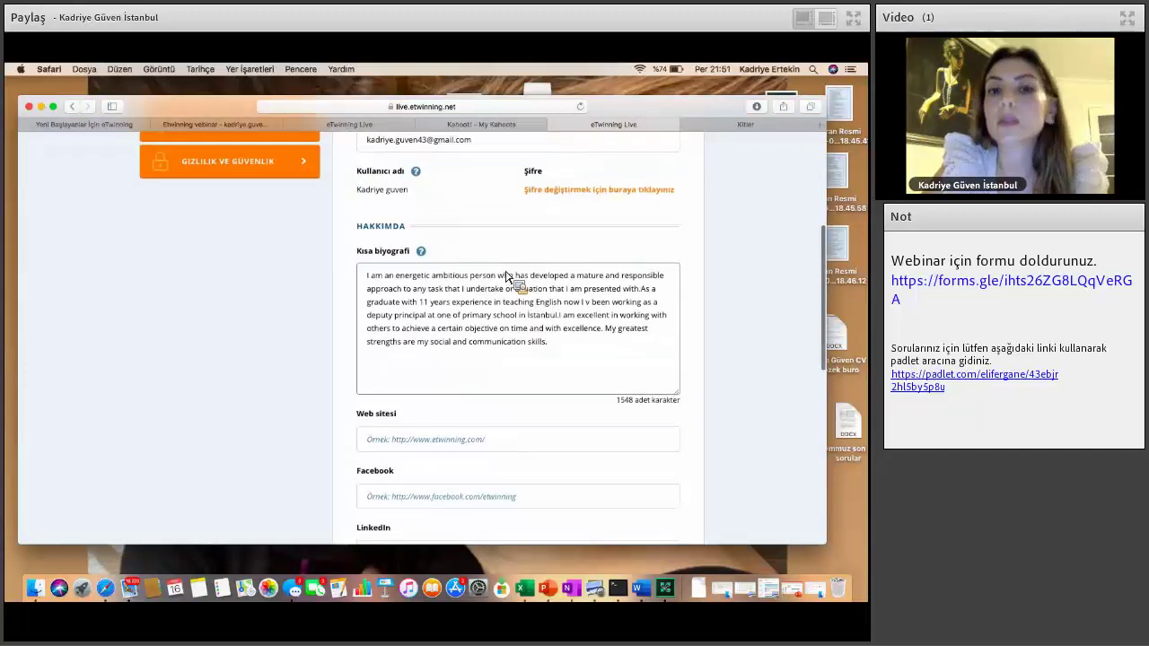
scroll(505, 276, down, 5)
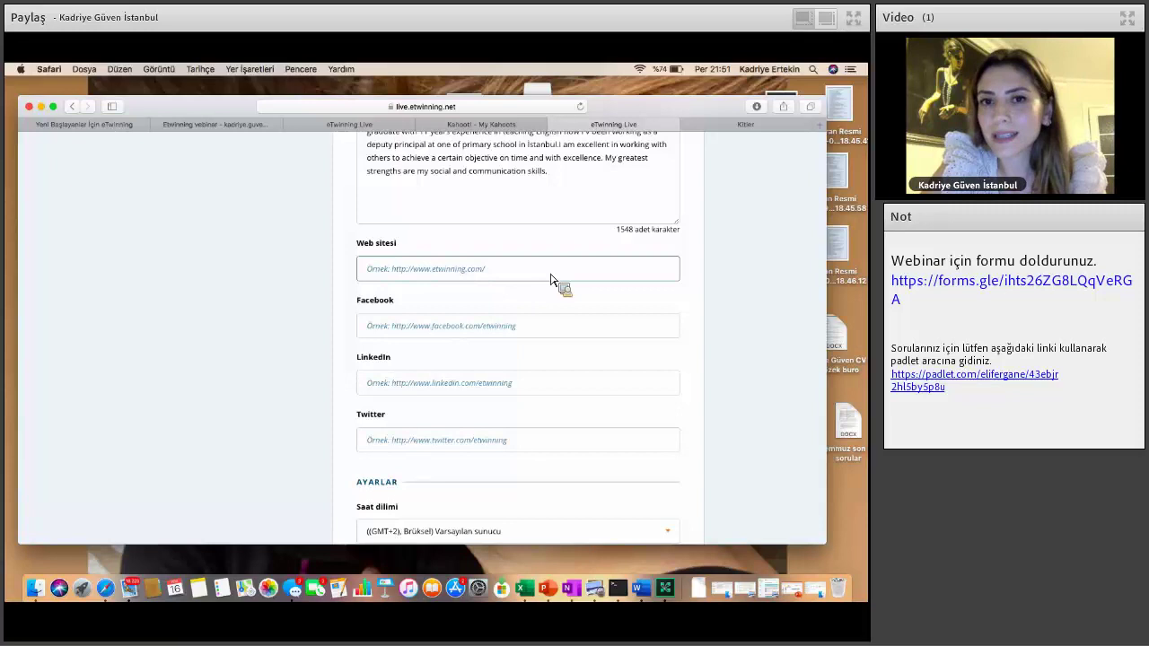
scroll(551, 280, up, 3)
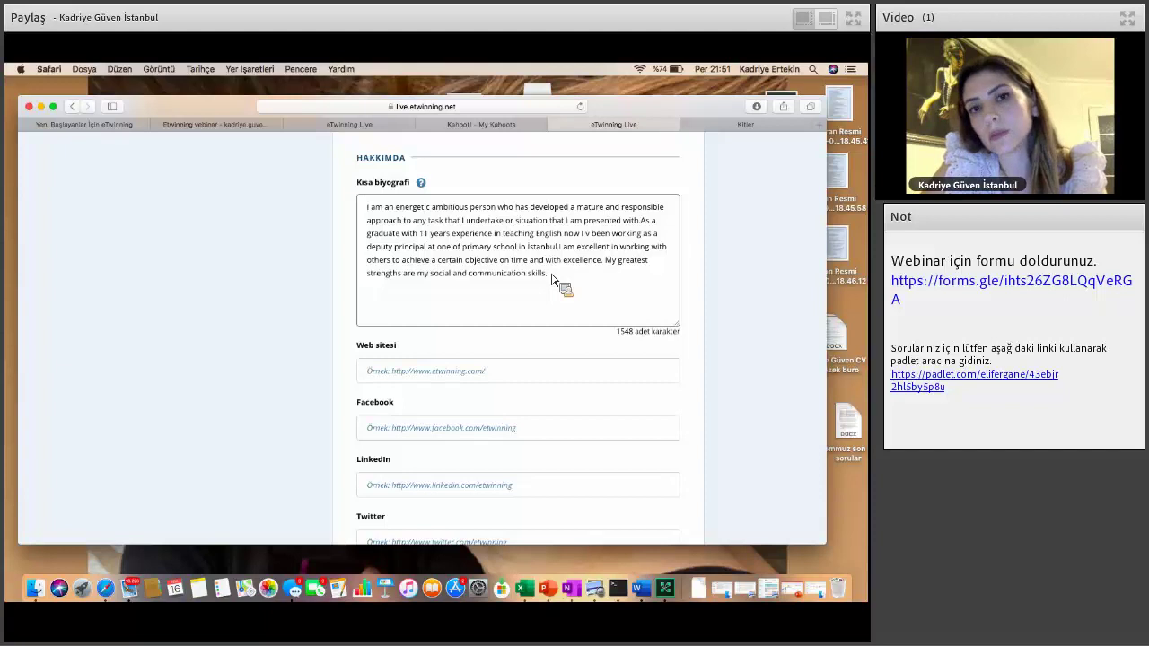
scroll(553, 281, down, 2)
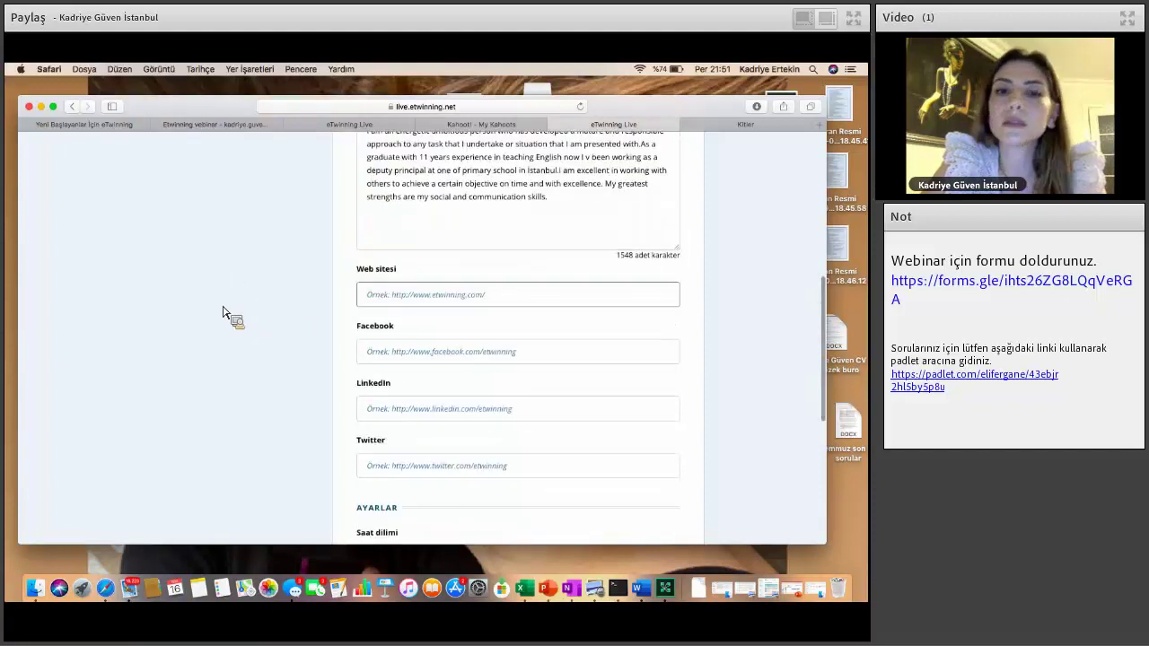
scroll(224, 319, down, 2)
scroll(219, 312, down, 5)
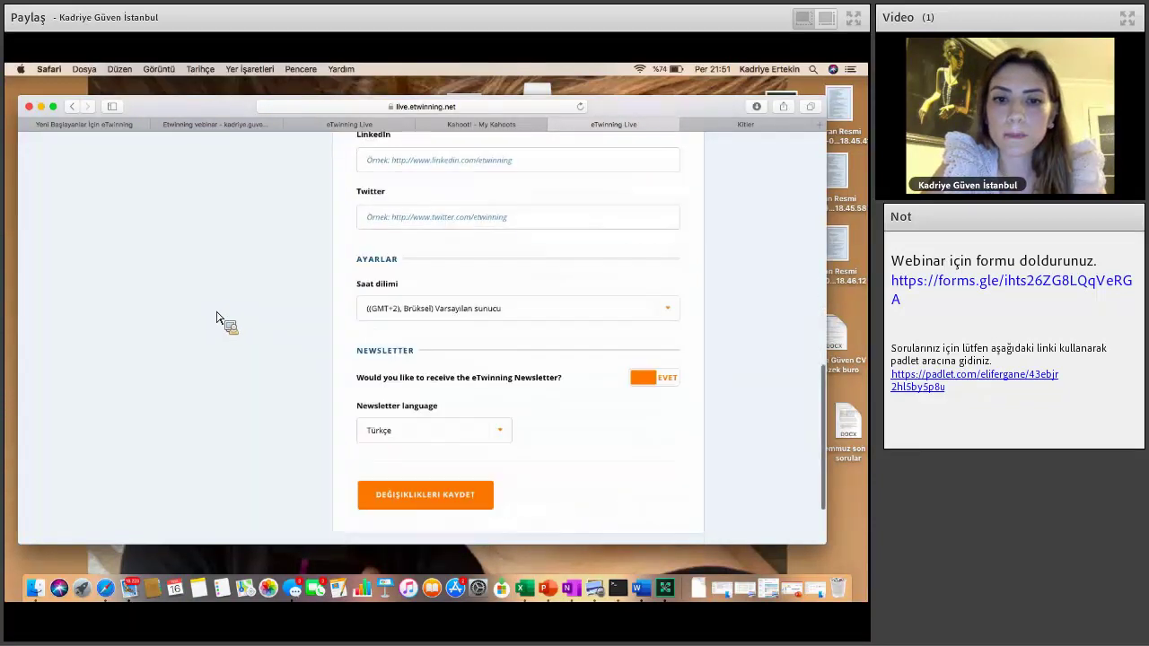
- Open the profile's Resimler section and look through the uploaded photos and certificates
scroll(419, 341, up, 15)
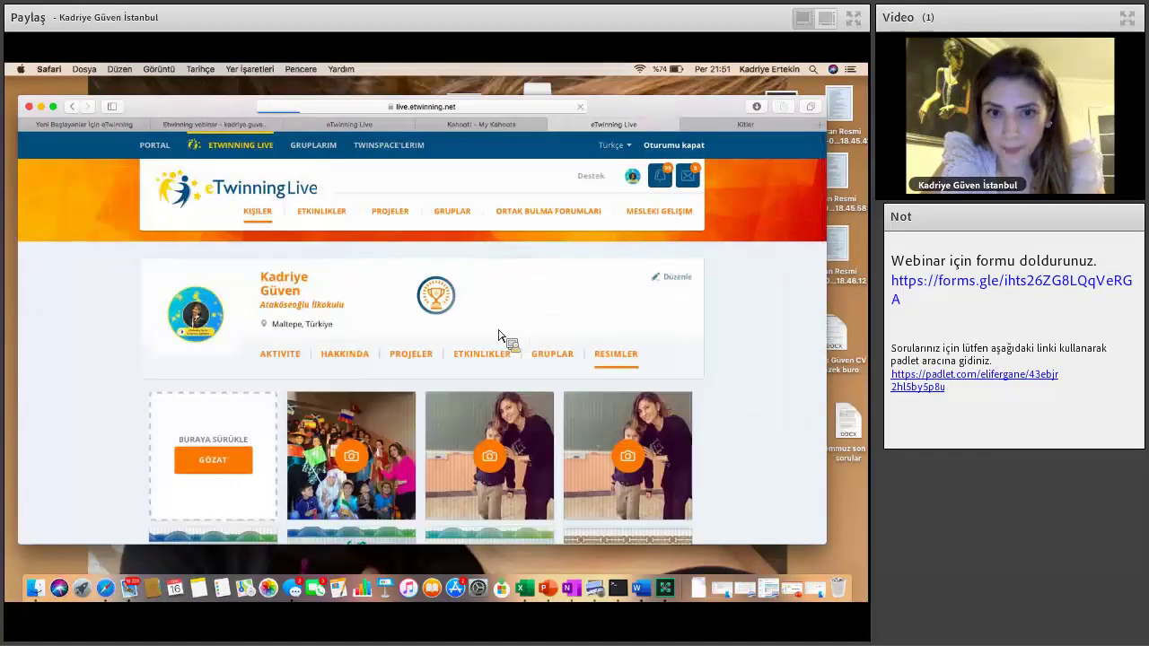
scroll(381, 334, down, 3)
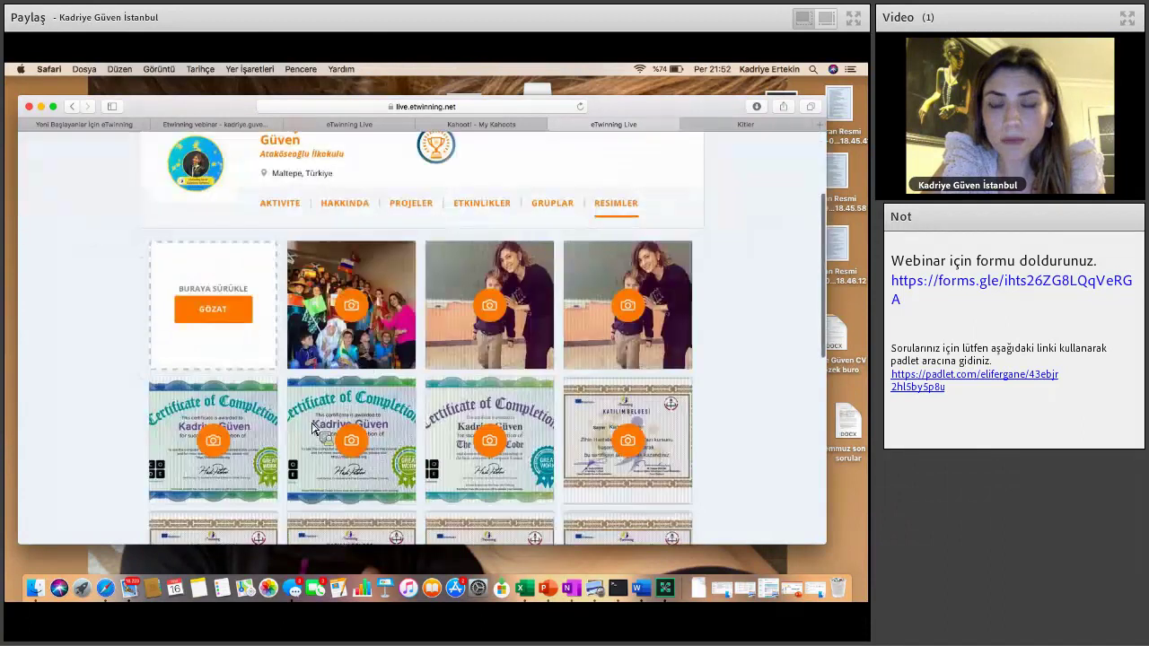
scroll(238, 426, down, 3)
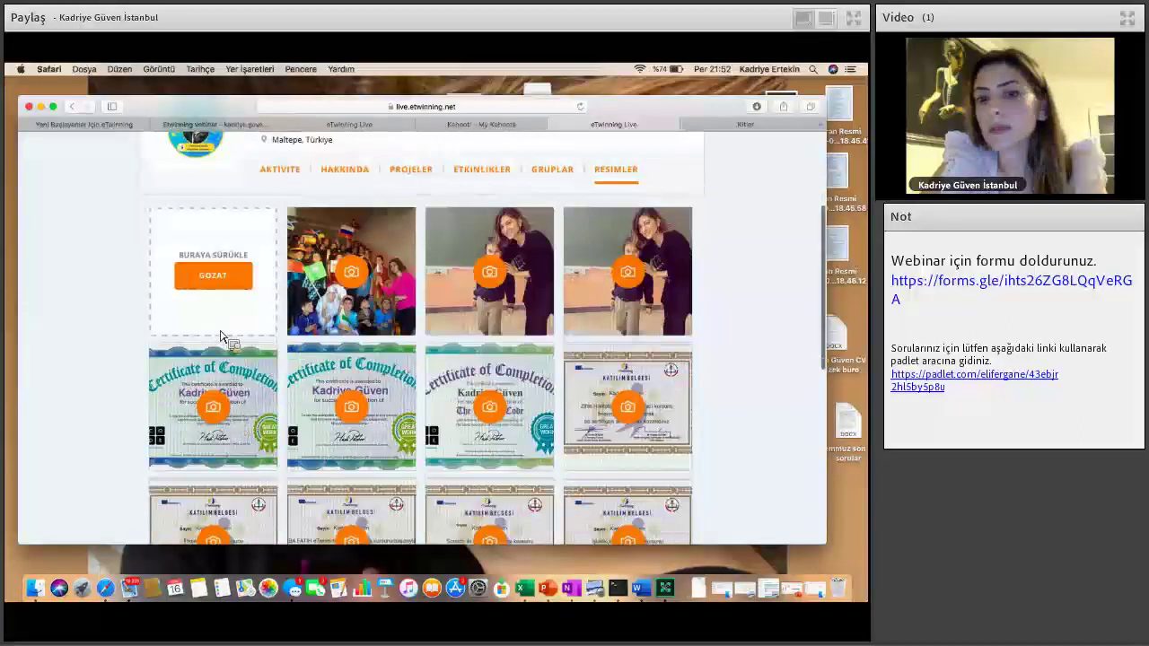
scroll(377, 369, down, 3)
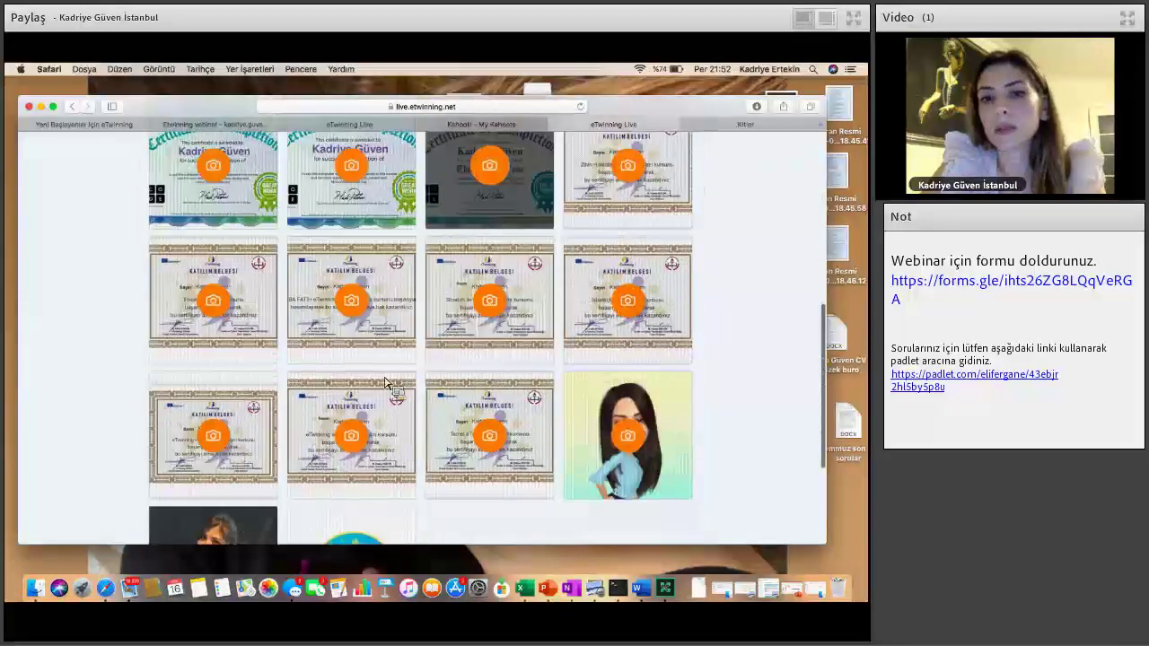
scroll(401, 358, up, 15)
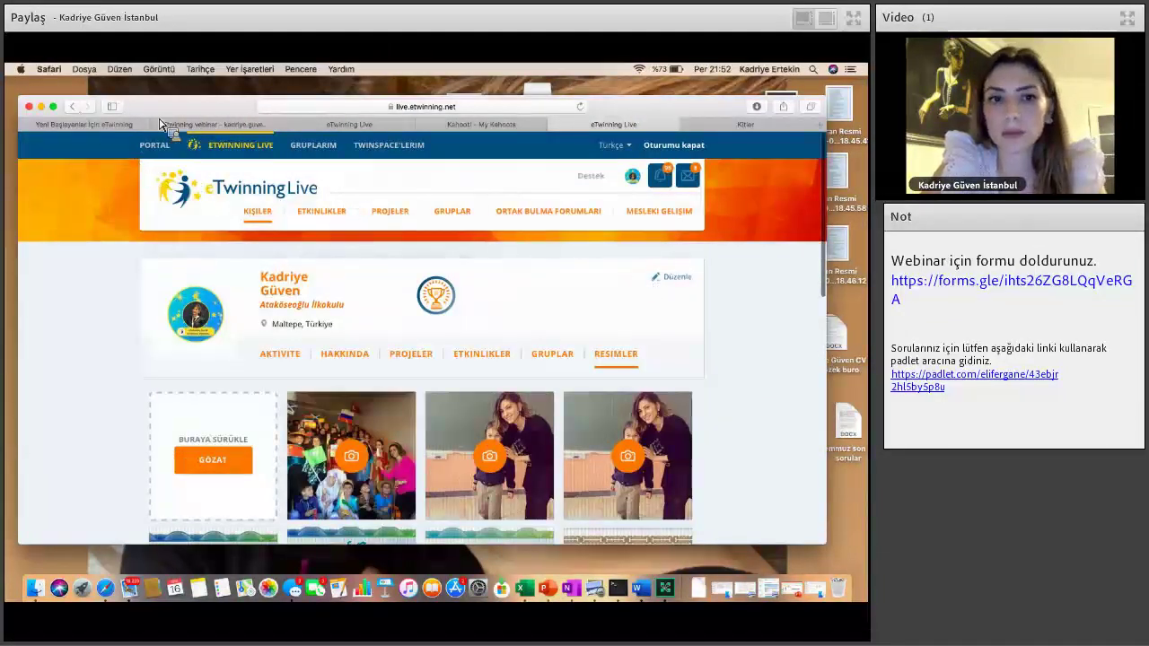
- Revisit the home page and the Projeler section's search form and pending projects, then switch to the Adobe Connect meeting page
click(259, 357)
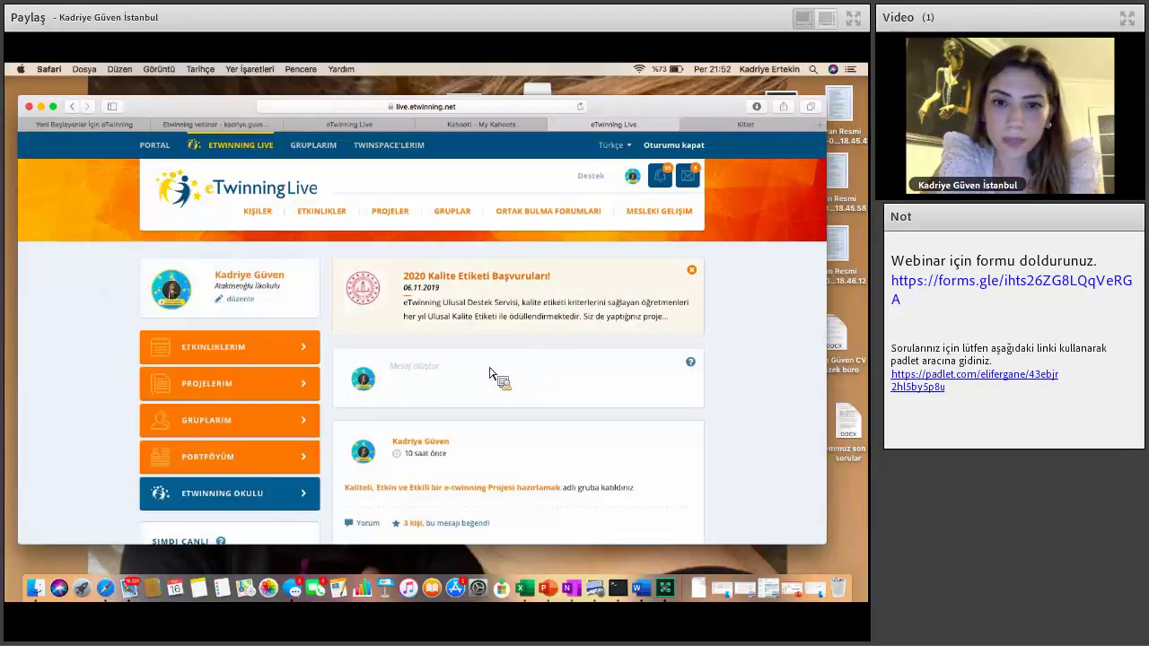
scroll(497, 377, down, 3)
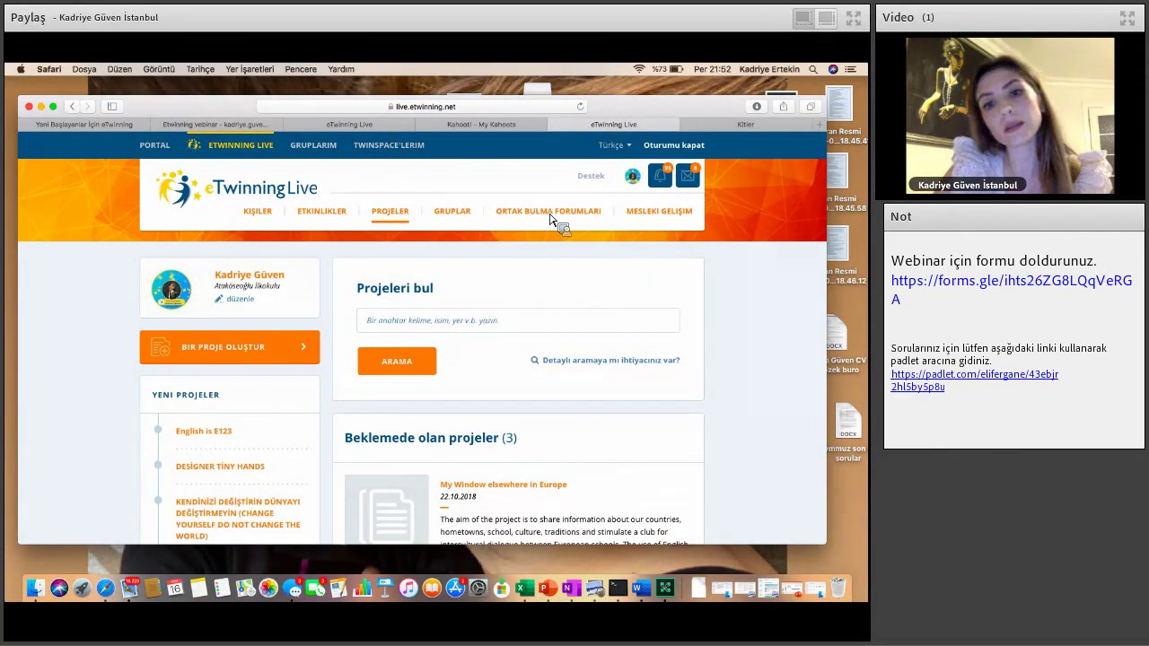
scroll(550, 218, down, 2)
scroll(550, 218, up, 2)
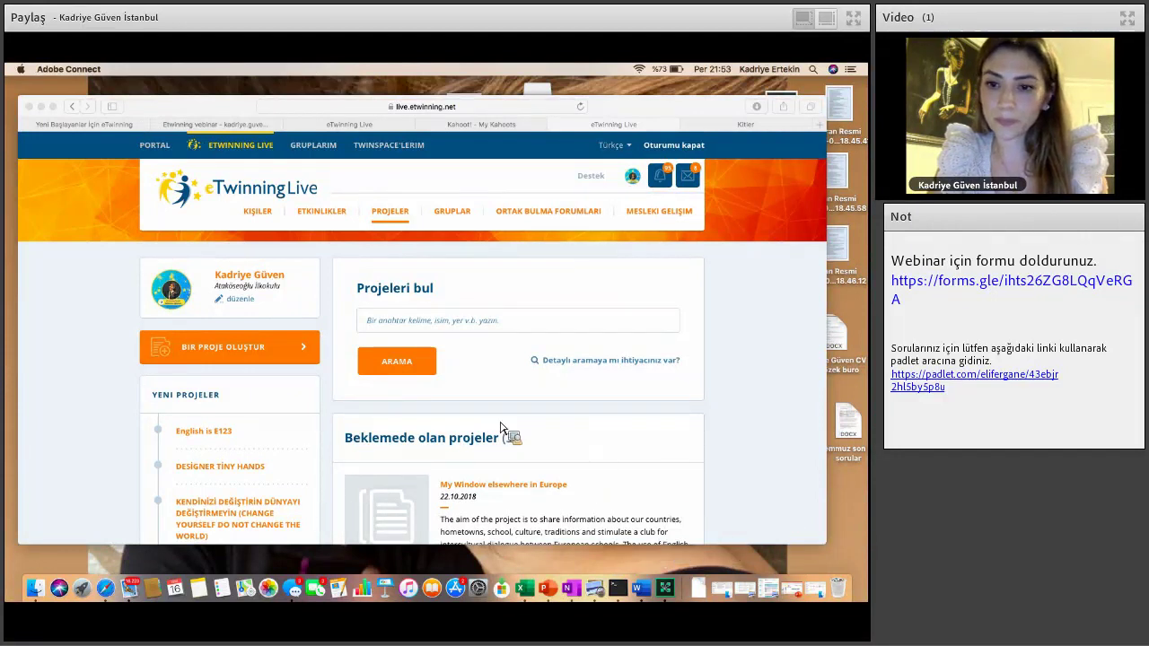
click(302, 398)
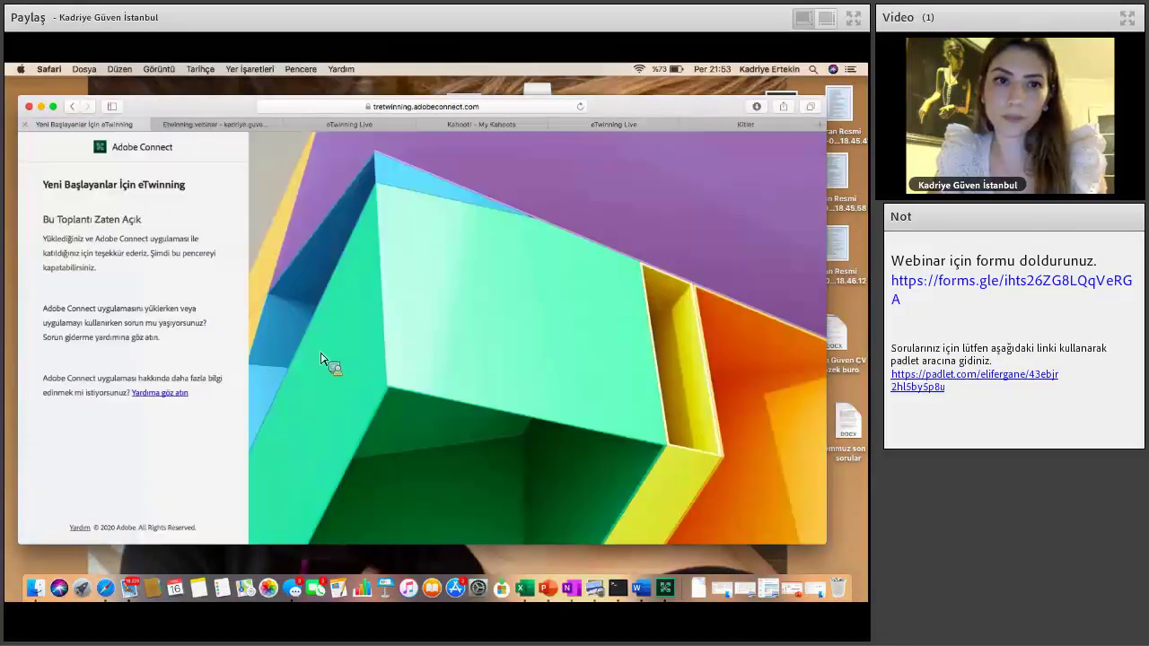